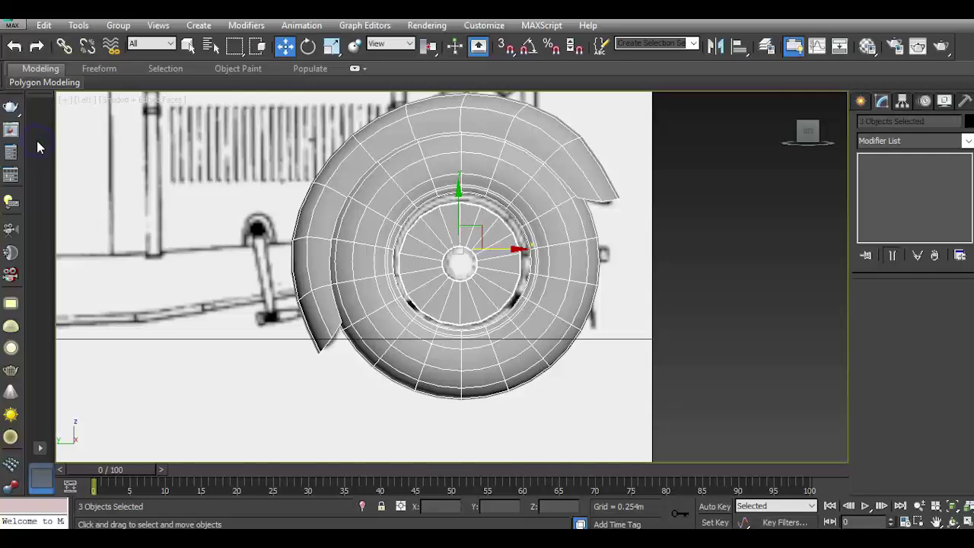
Select only the fender Tube003 and view it from above in Perspective
middle_drag(452, 280, 524, 320)
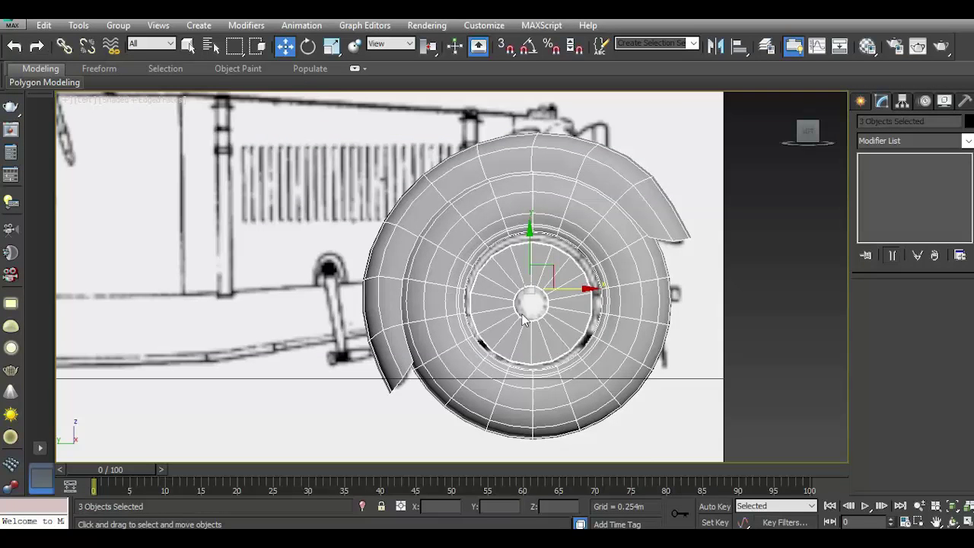
click(456, 183)
scroll(601, 225, down, 3)
key(p)
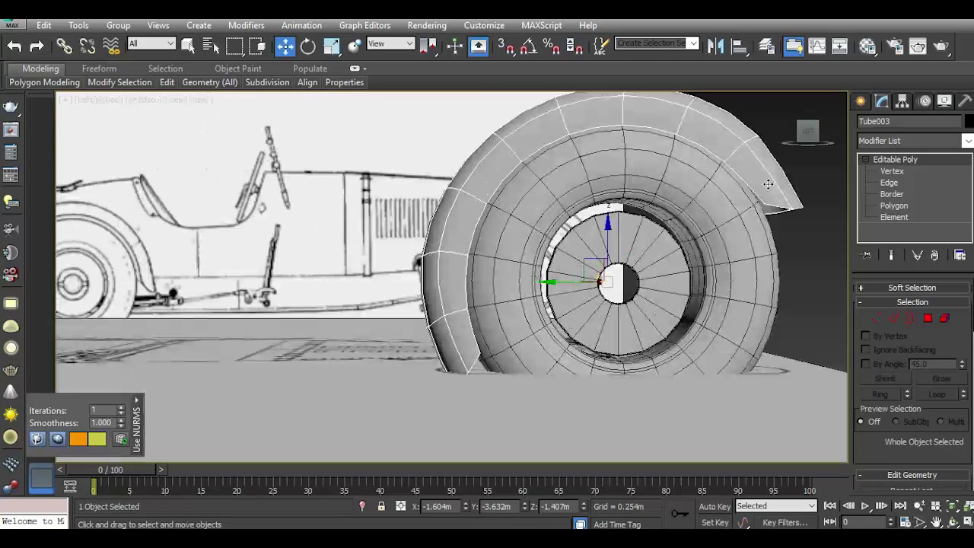
drag(807, 131, 818, 126)
alt+middle_drag(492, 279, 574, 250)
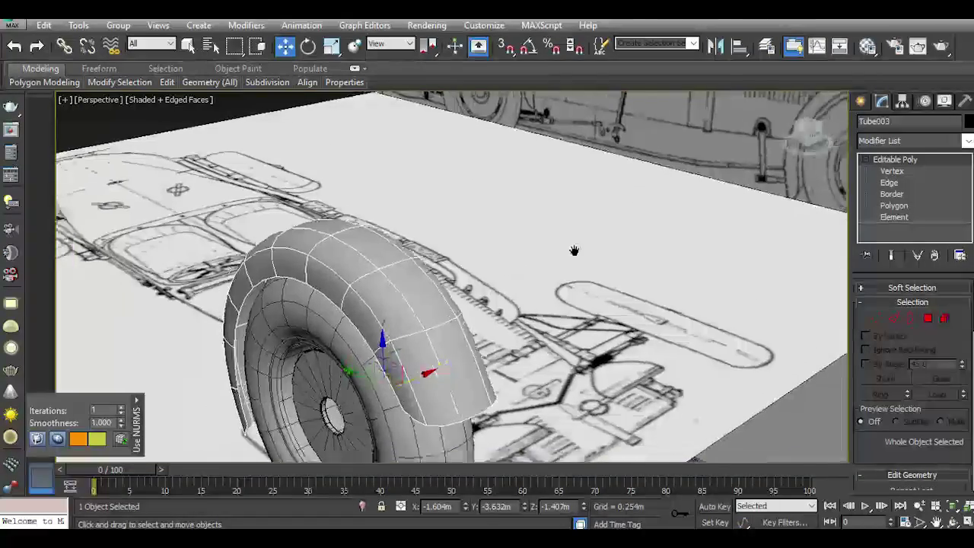
Save the current scene from the application menu
click(12, 24)
click(48, 143)
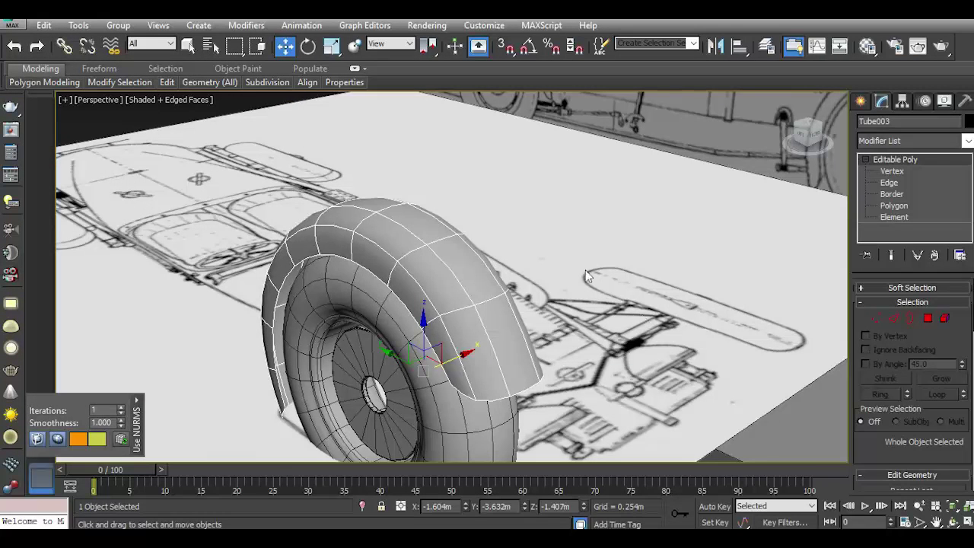
alt+middle_drag(587, 276, 582, 254)
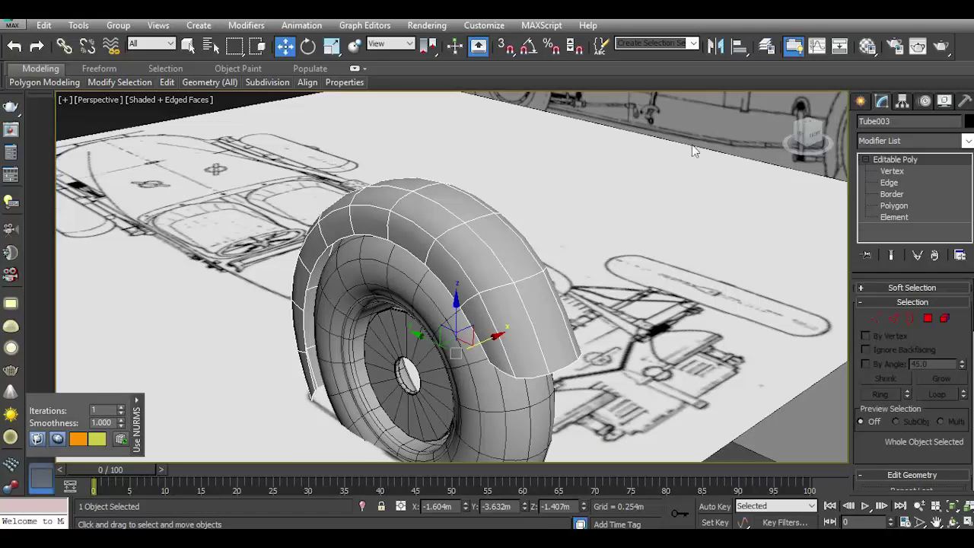
Turn off the fender's NURMS smoothing and select the whole fender element
click(216, 164)
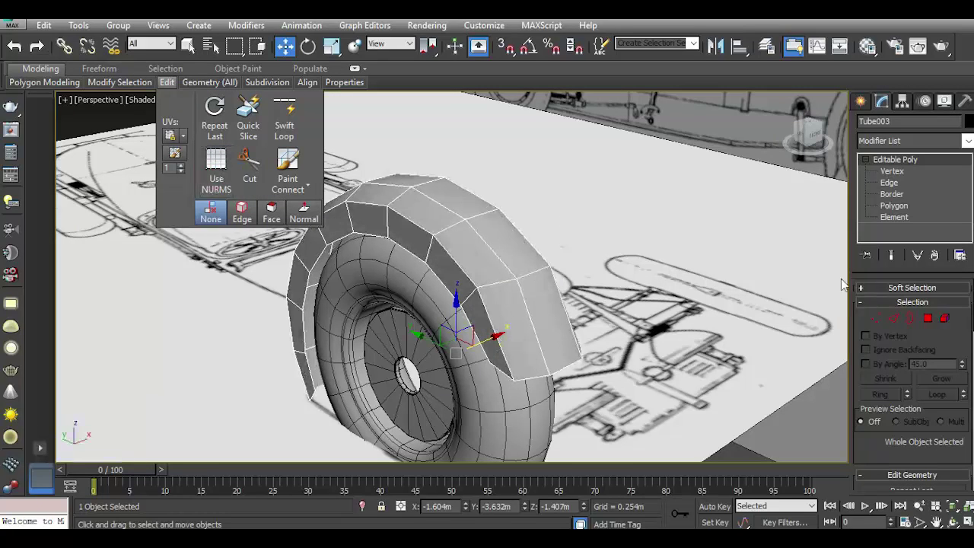
click(945, 318)
click(502, 300)
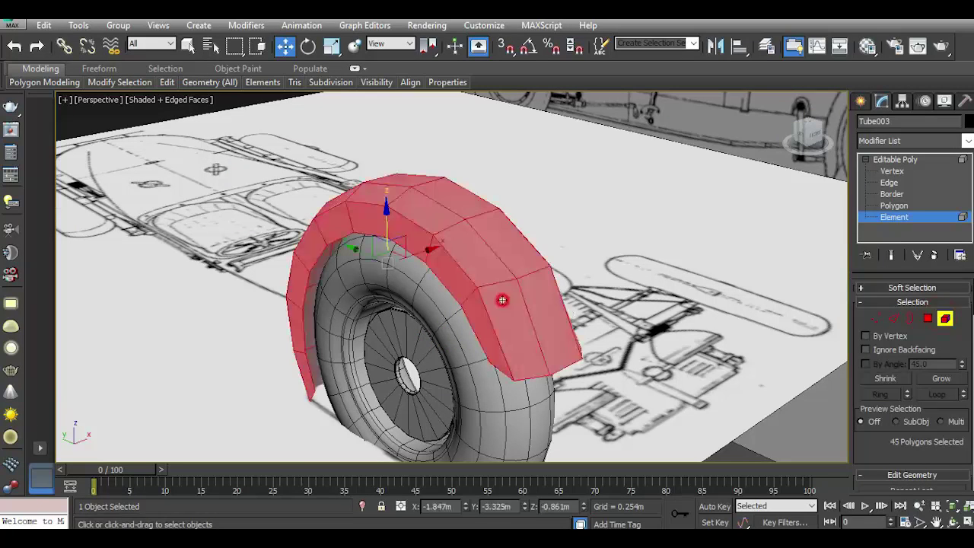
scroll(507, 342, up, 2)
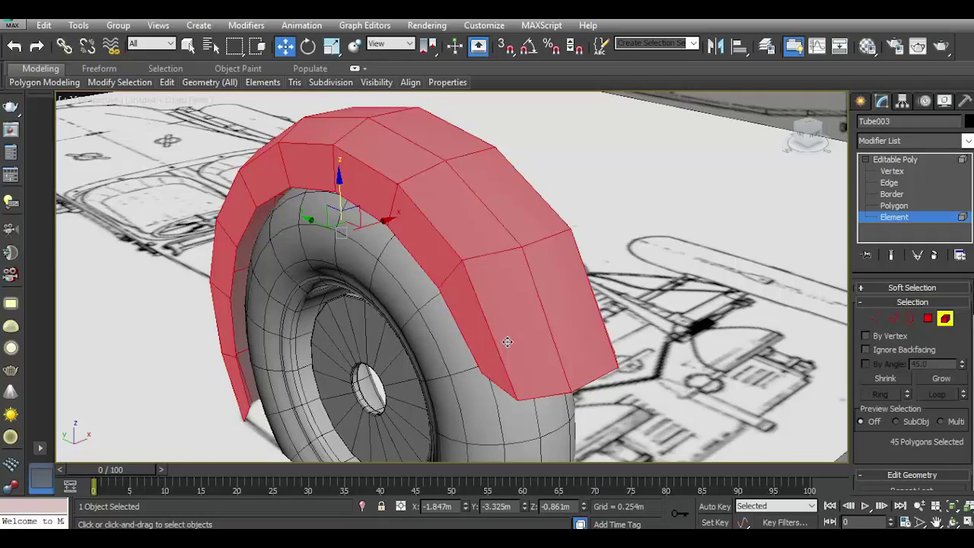
Slide the edge loops on both sides of the fender slightly along X
click(895, 324)
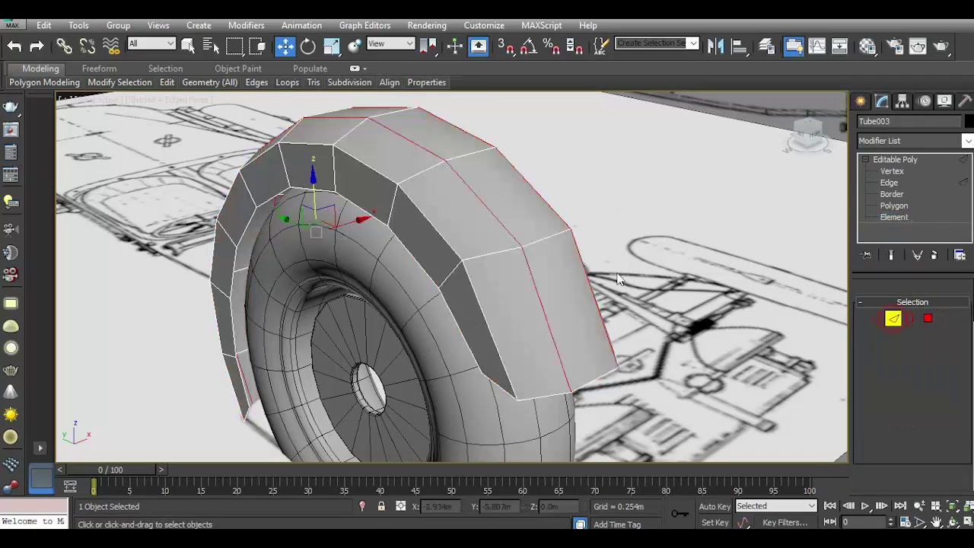
double_click(463, 265)
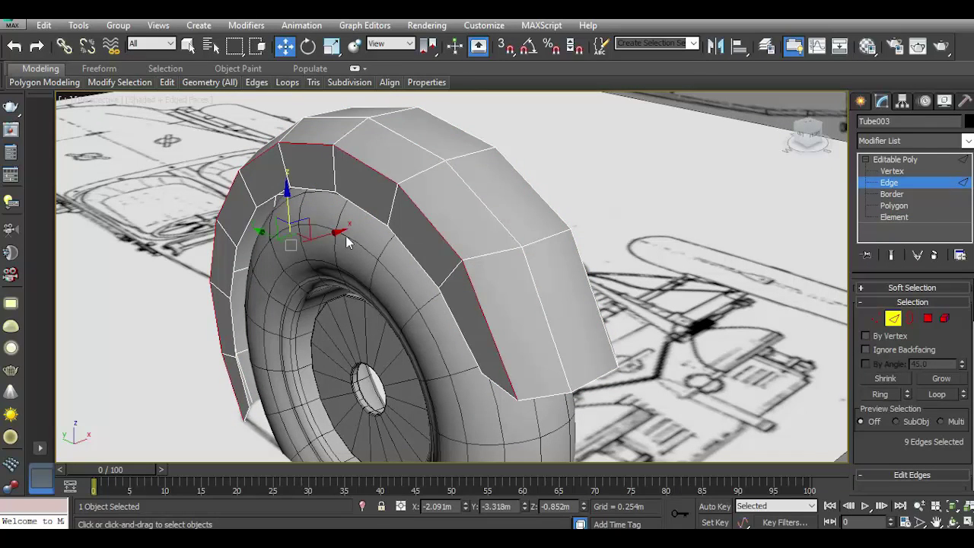
drag(338, 232, 344, 231)
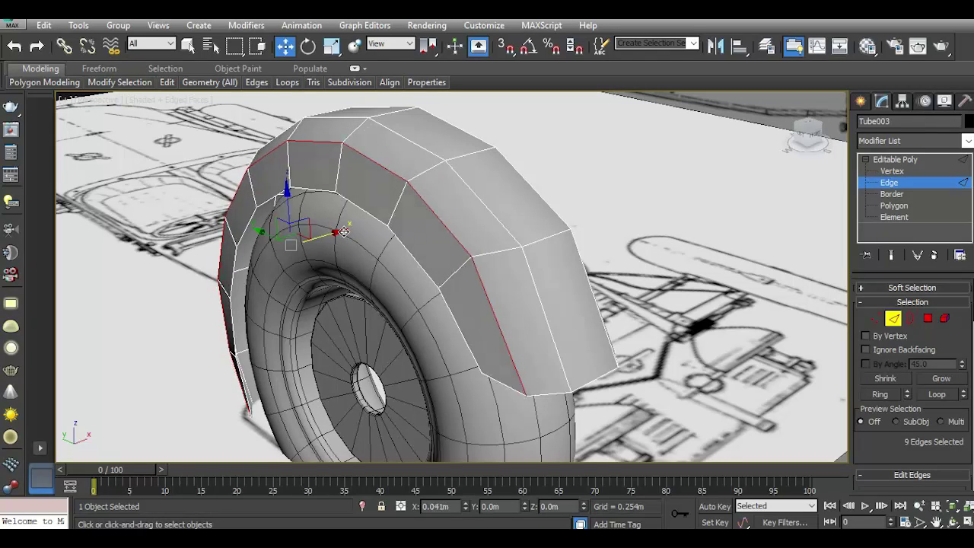
click(799, 141)
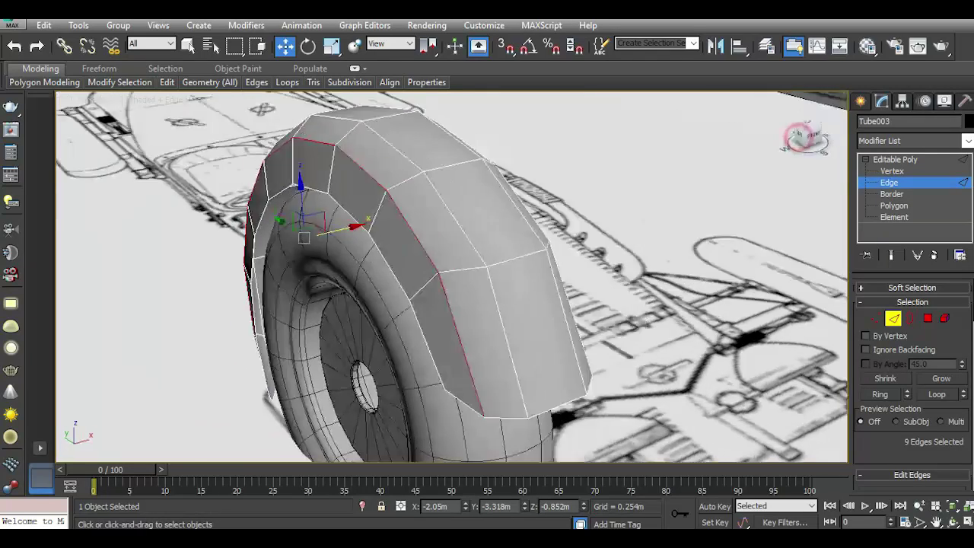
double_click(452, 217)
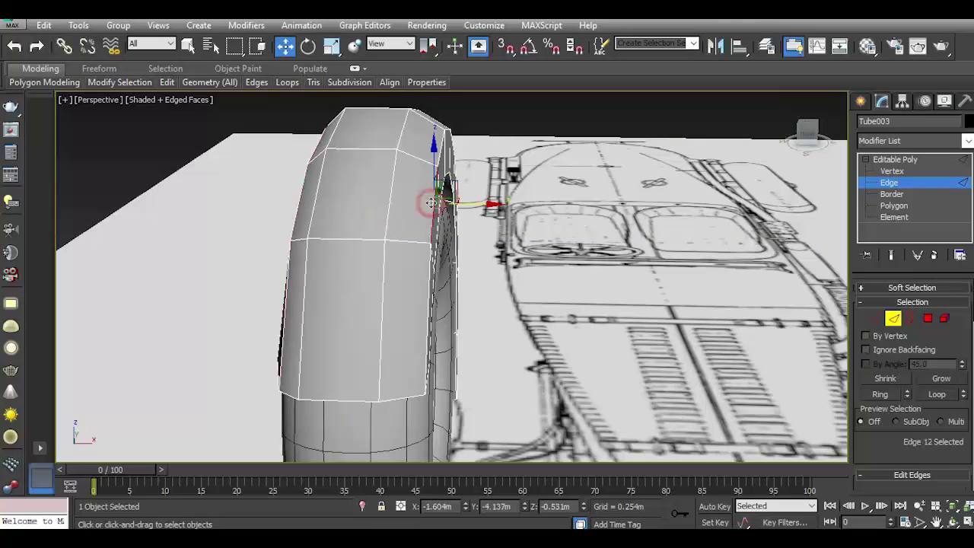
drag(483, 233, 468, 228)
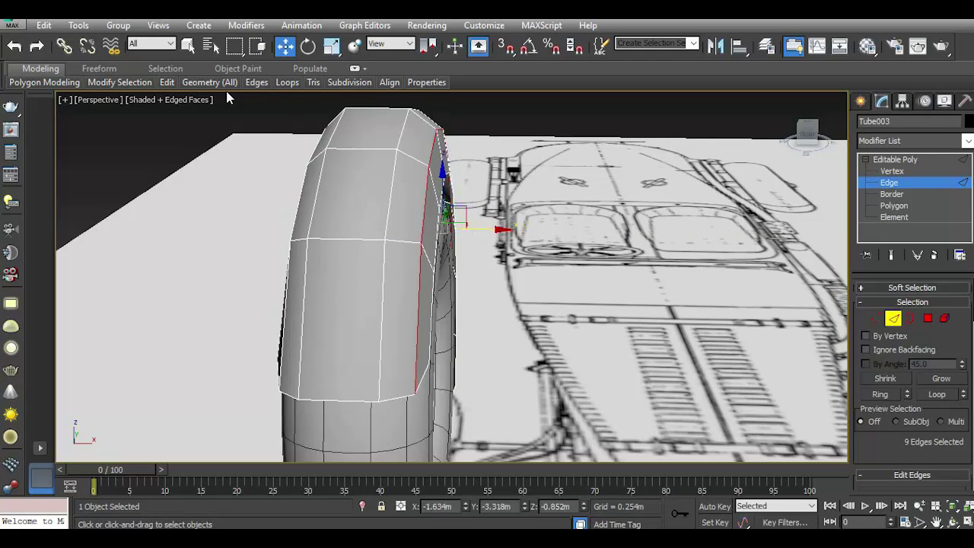
Preview the fender with NURMS smoothing, then reselect the whole fender element
click(213, 162)
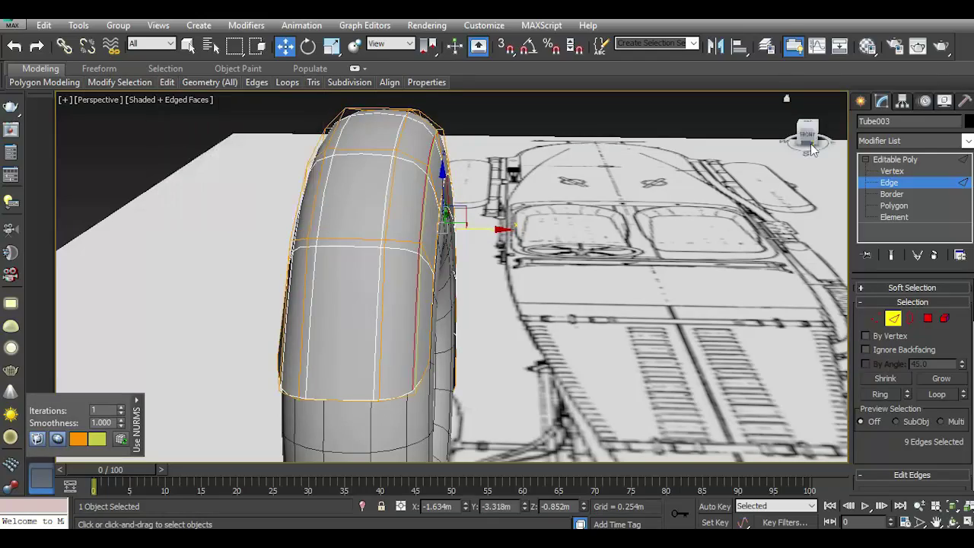
drag(807, 126, 761, 156)
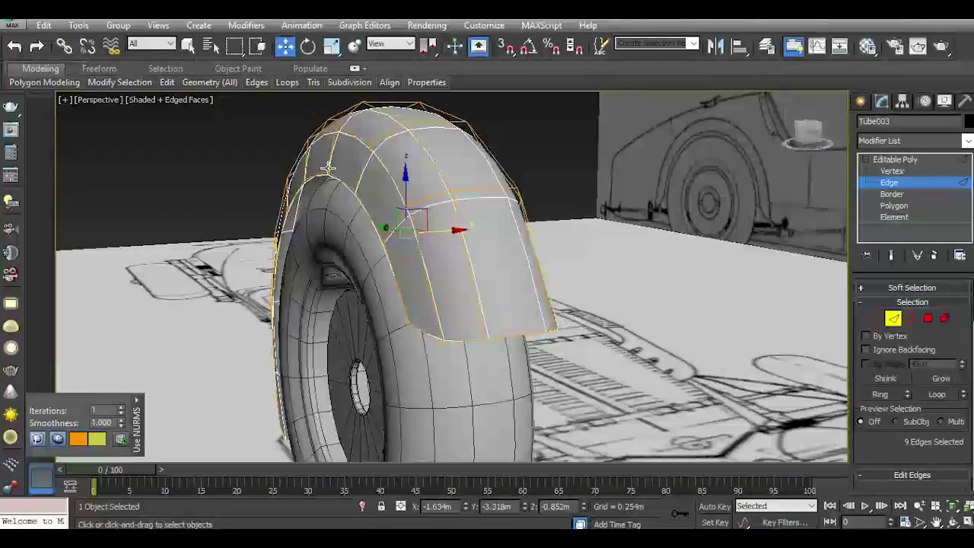
click(944, 318)
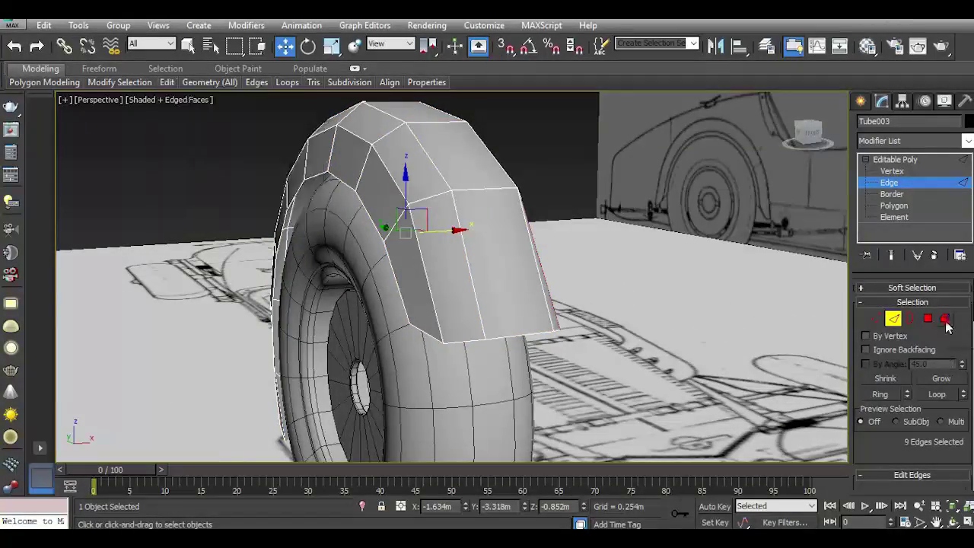
click(448, 298)
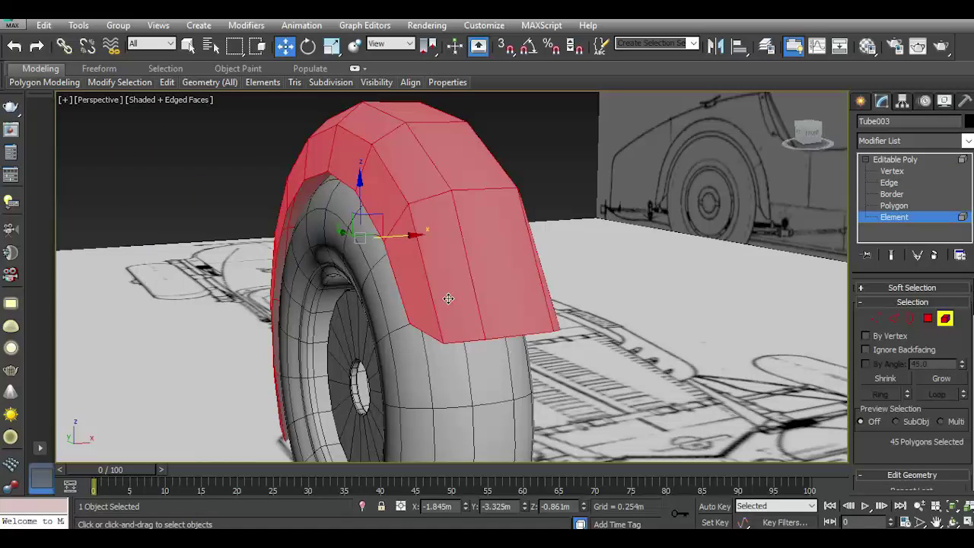
Inset the fender's polygons by a small amount to form a narrow border strip
click(928, 320)
scroll(931, 380, down, 5)
click(961, 400)
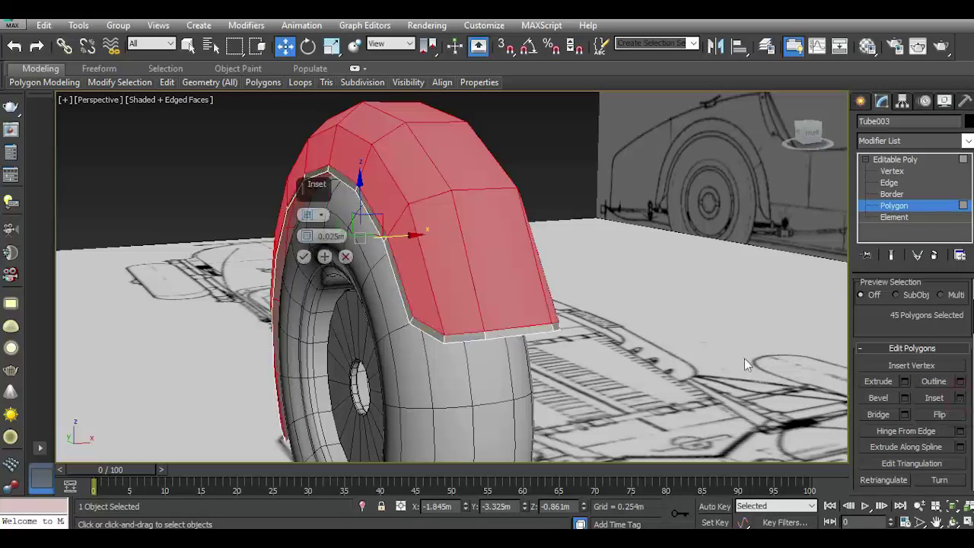
scroll(403, 293, up, 2)
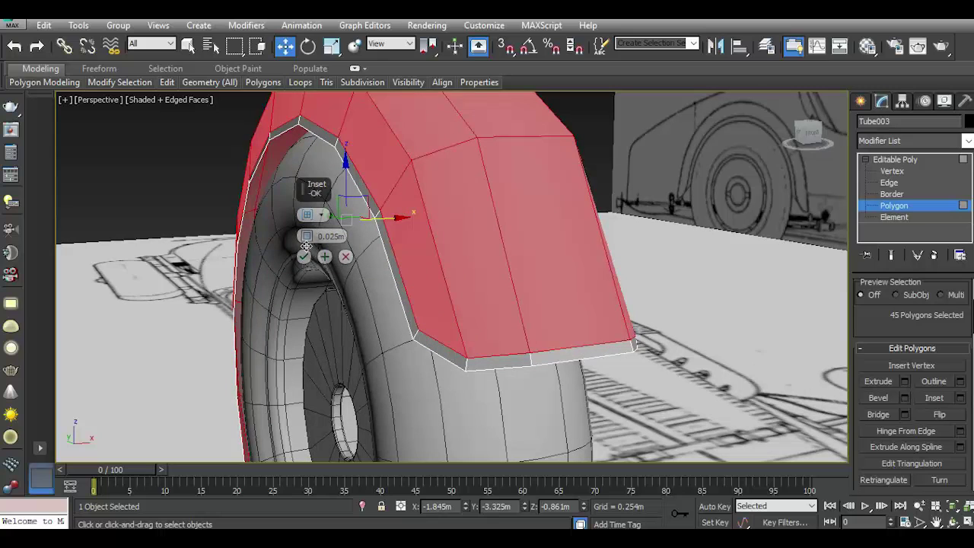
drag(307, 238, 308, 235)
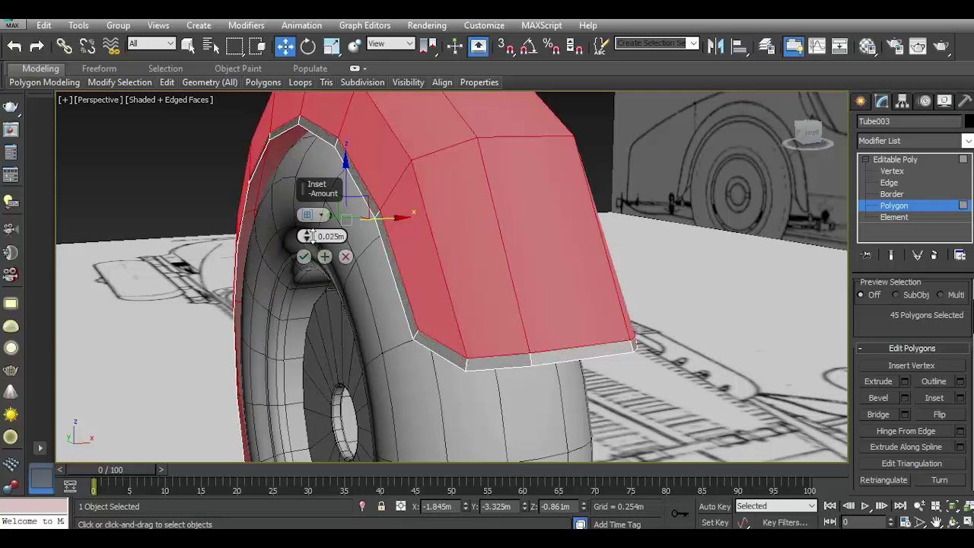
click(304, 257)
Extrude the 28-polygon border loop 0.243m along Local Normal to form a rim
click(394, 276)
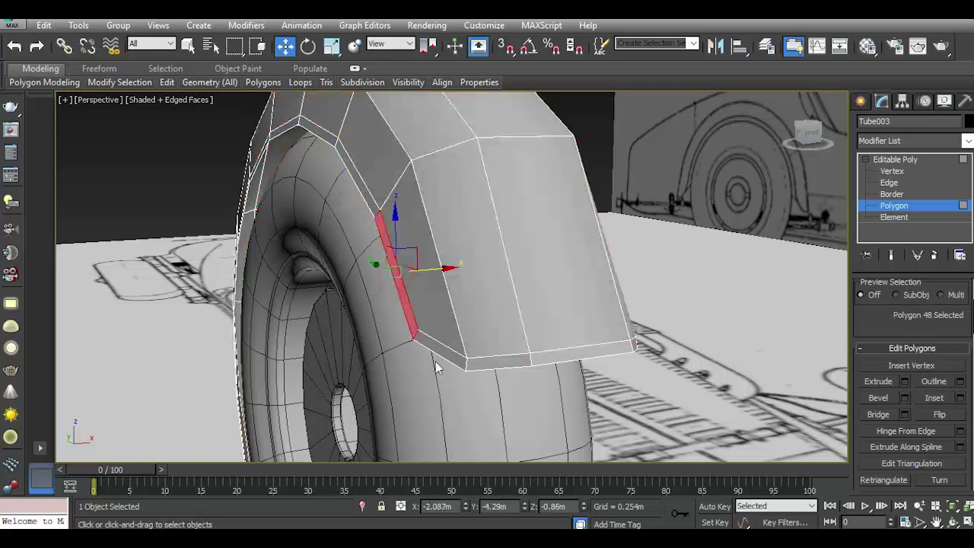
shift+click(436, 349)
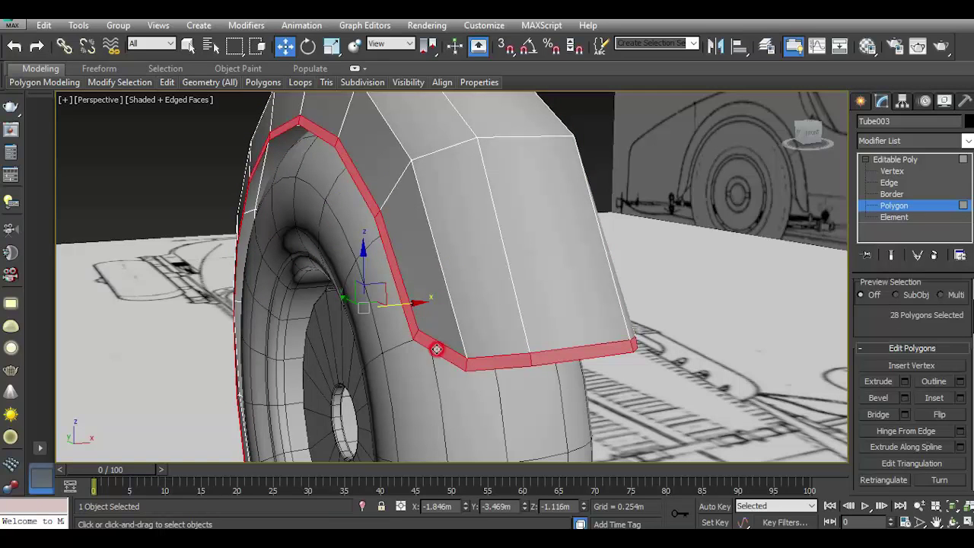
click(905, 383)
click(309, 216)
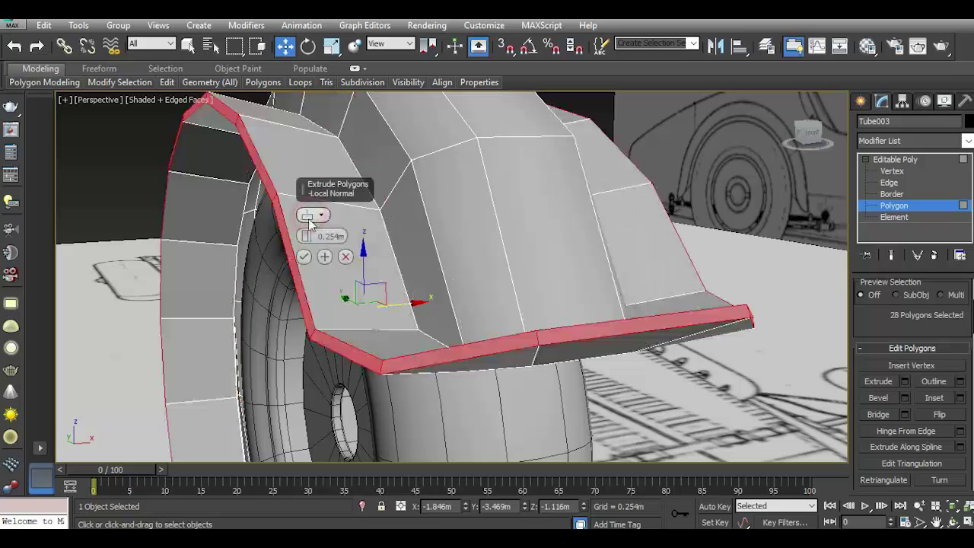
drag(309, 238, 308, 245)
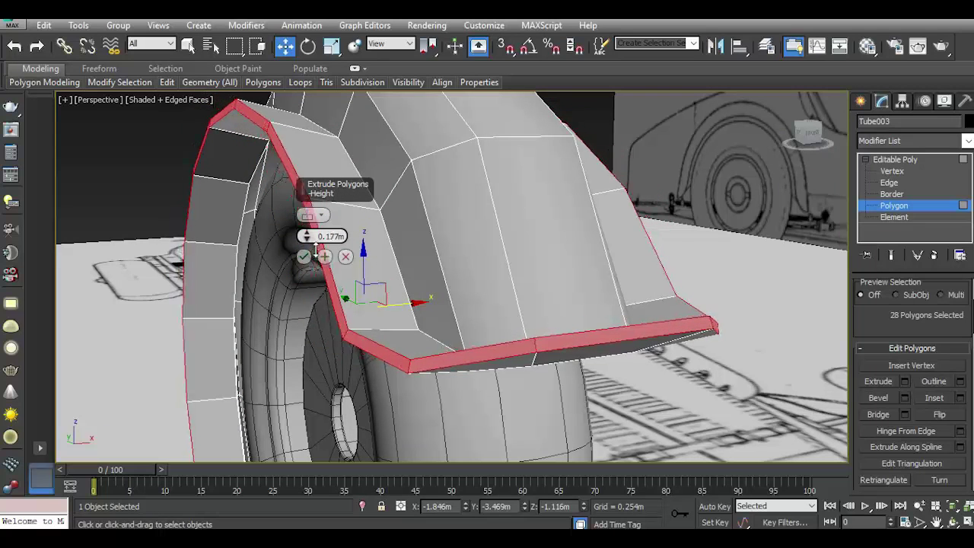
scroll(778, 234, down, 5)
mouse_move(808, 131)
mouse_down()
mouse_move(761, 145)
mouse_move(809, 136)
mouse_up()
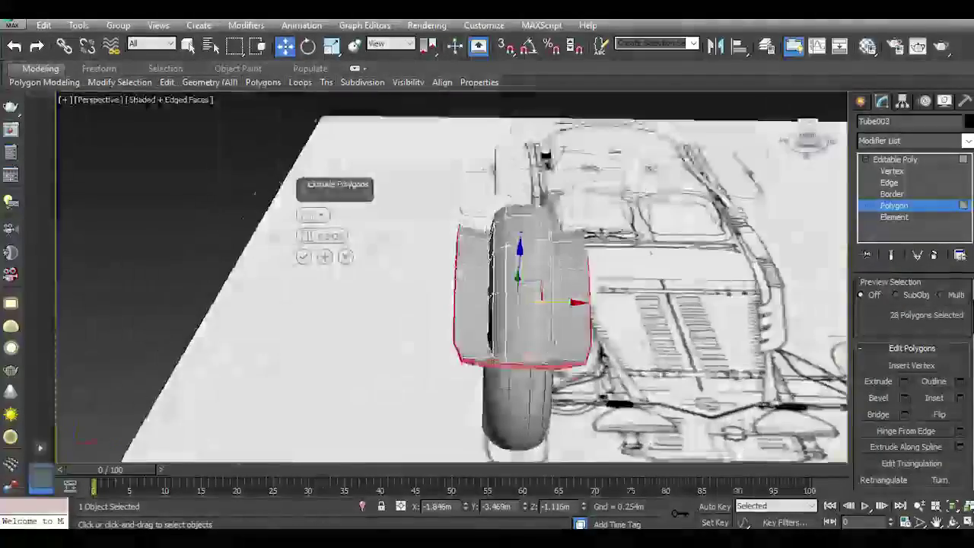
Cancel the pending extrusion and return to the fender's object level
drag(808, 136, 807, 137)
click(345, 256)
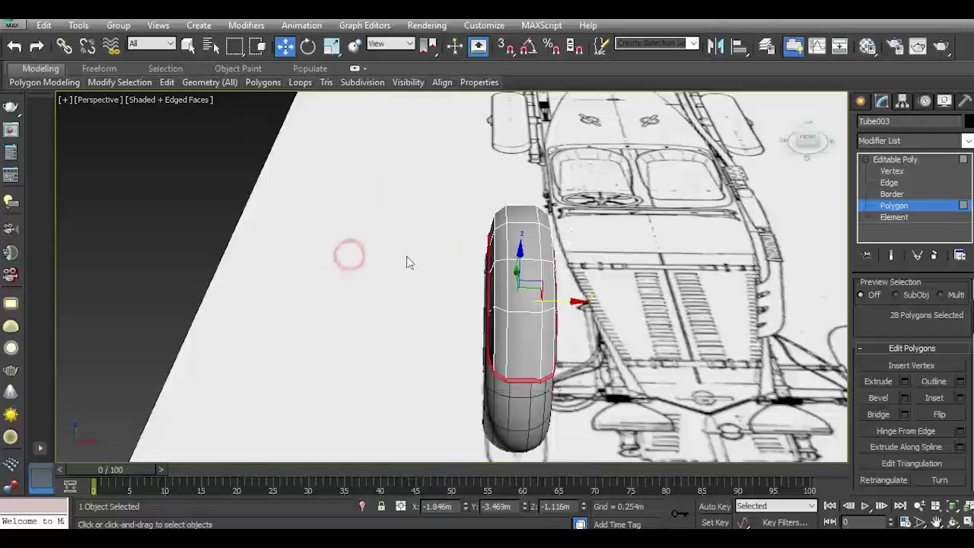
click(922, 159)
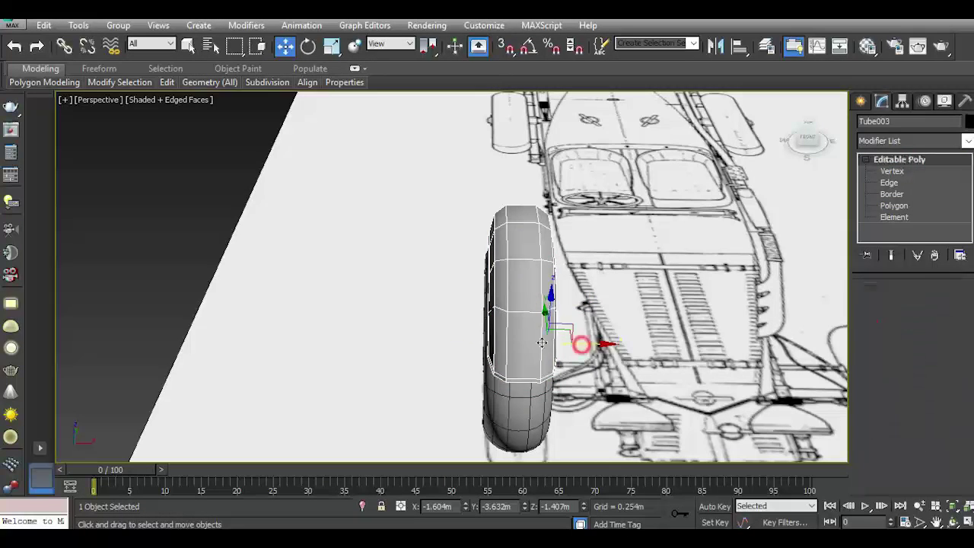
Clone the fender, hide the copy, and reselect the original Tube003
shift+drag(583, 341, 383, 322)
click(490, 335)
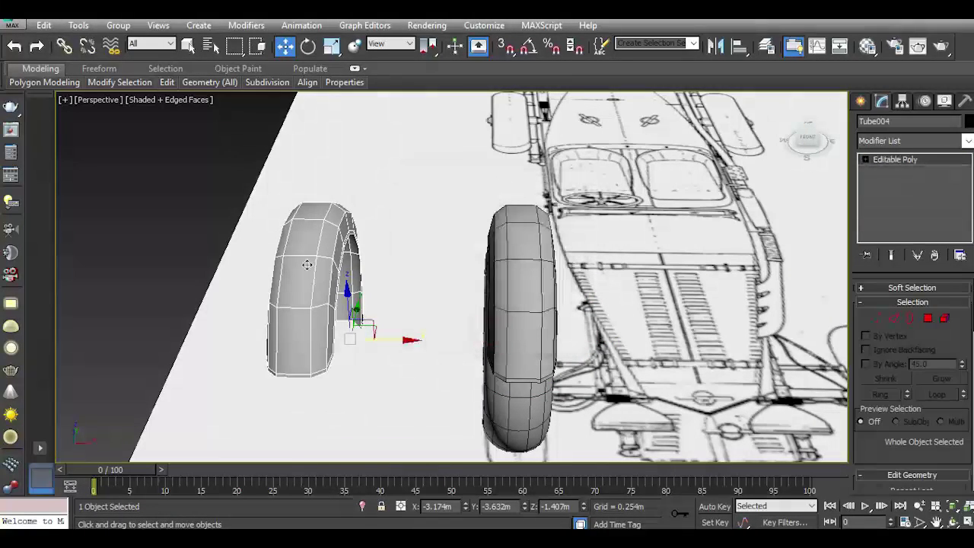
right_click(304, 259)
click(343, 220)
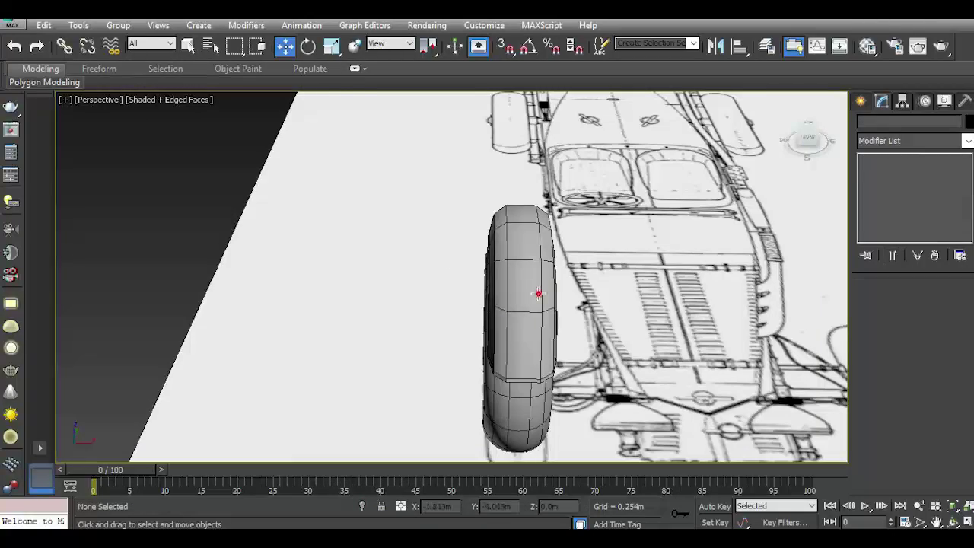
click(538, 293)
alt+middle_drag(548, 305, 745, 195)
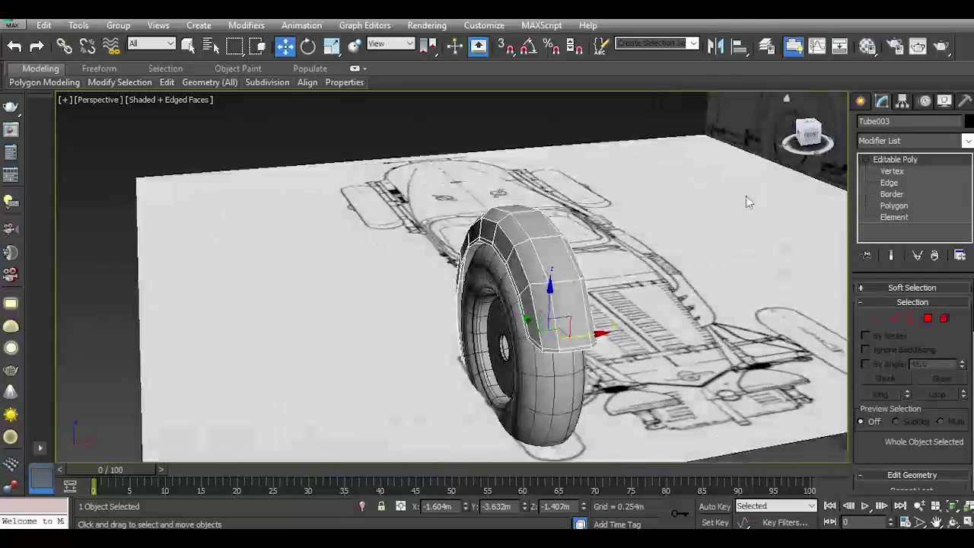
Extrude the 28 rim polygons with a small height to make a thin lip
key(z)
click(928, 318)
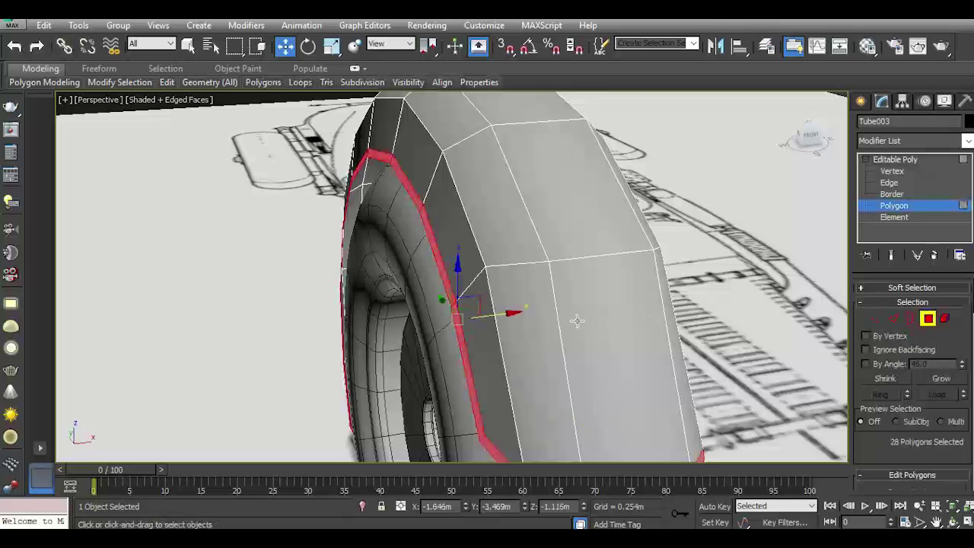
key(z)
mouse_move(916, 401)
mouse_down()
mouse_move(890, 349)
mouse_move(891, 273)
mouse_up()
click(904, 402)
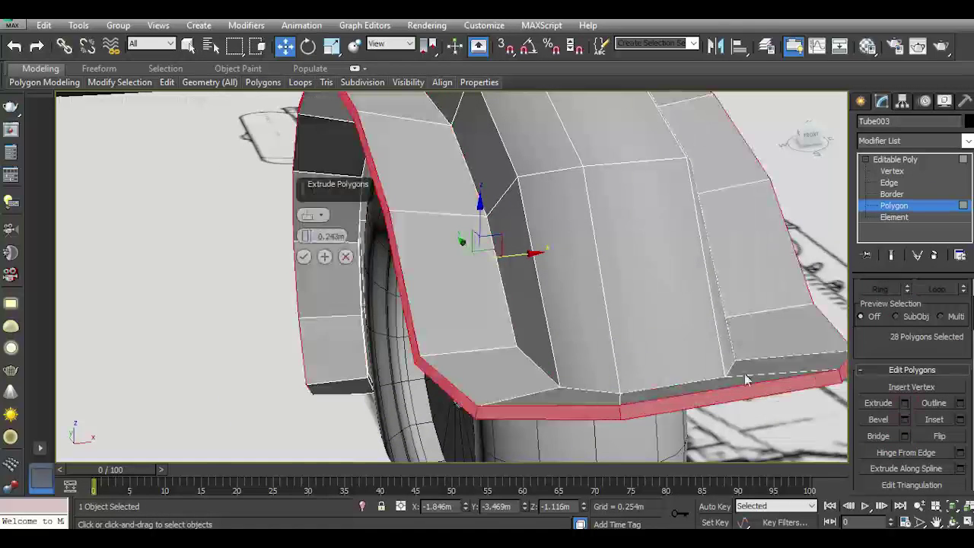
drag(307, 237, 318, 280)
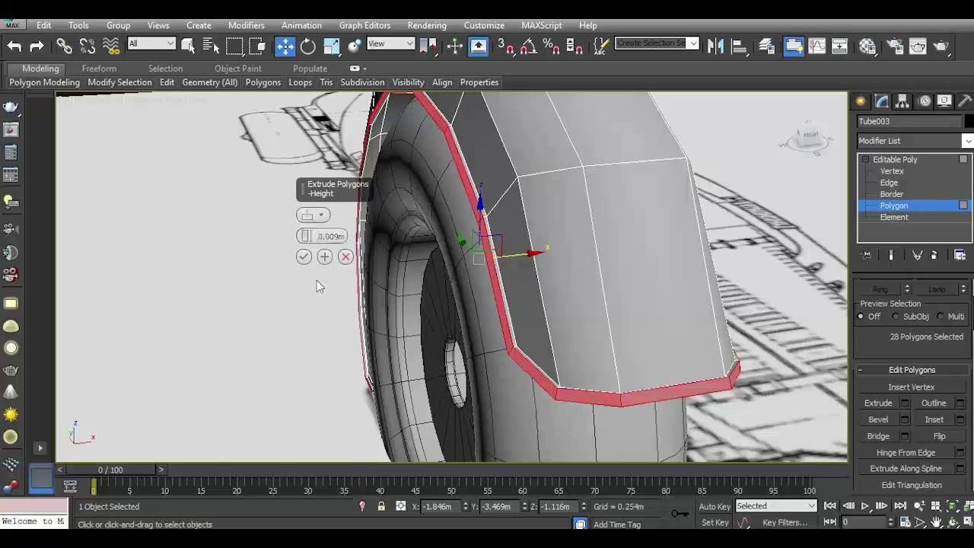
click(304, 258)
Turn on NURMS smoothing with 2 iterations and inspect the smoothed fender
click(169, 84)
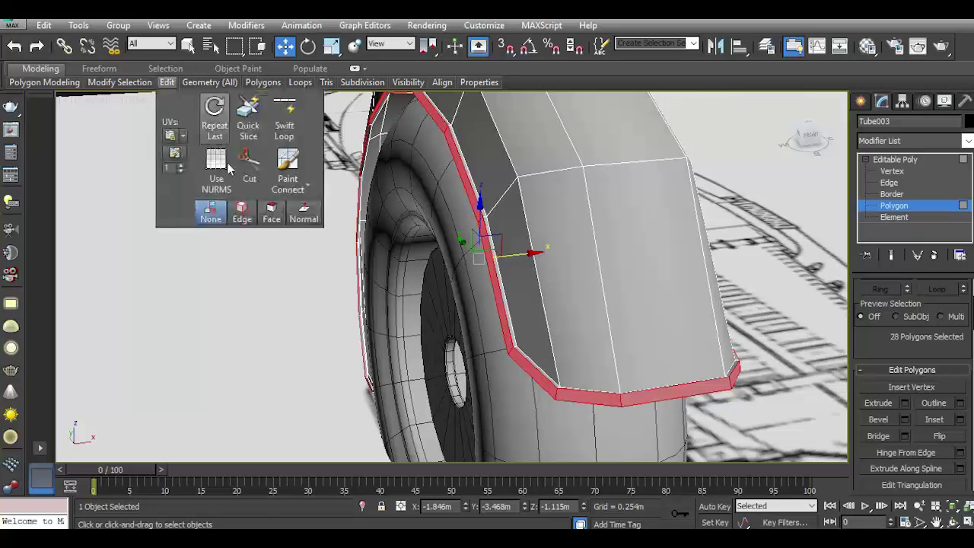
click(217, 169)
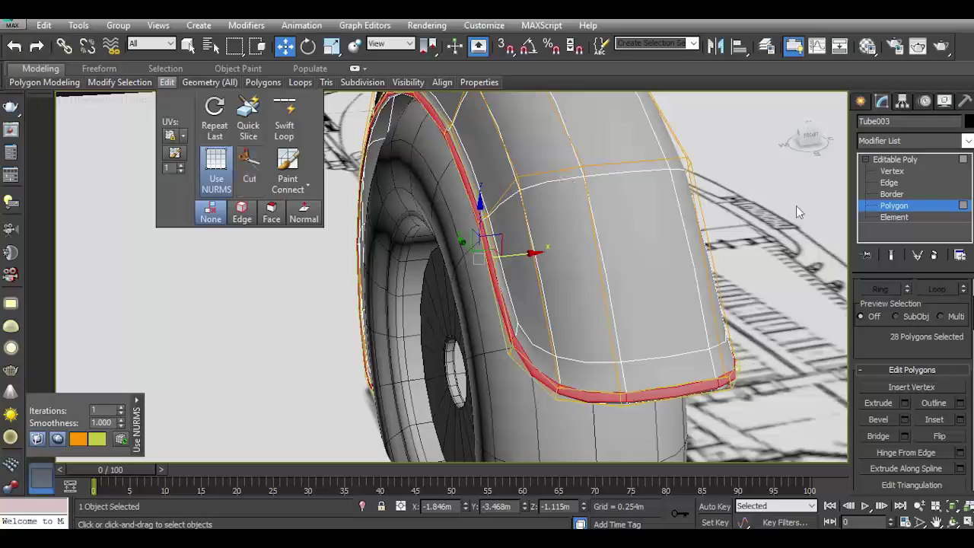
click(121, 407)
click(891, 160)
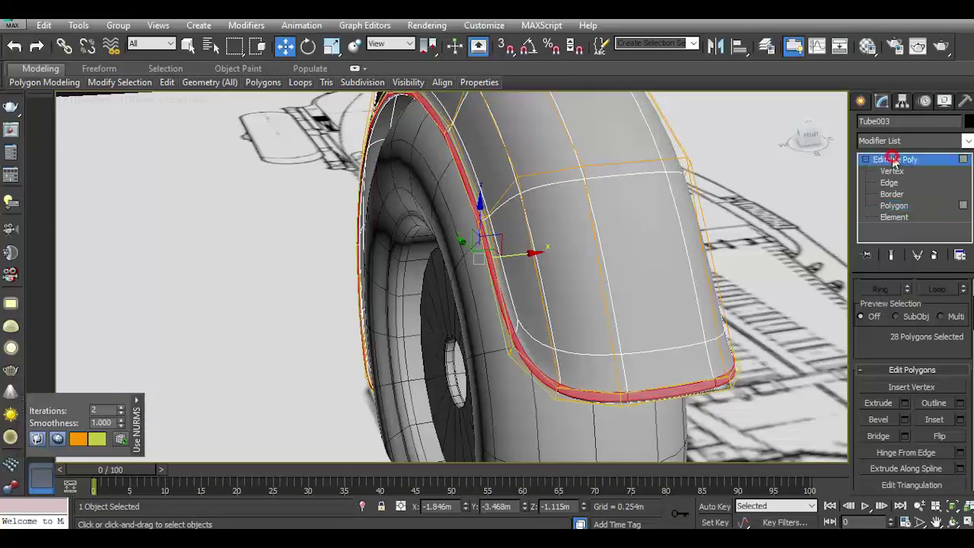
click(718, 230)
alt+middle_drag(557, 257, 669, 210)
drag(827, 138, 807, 134)
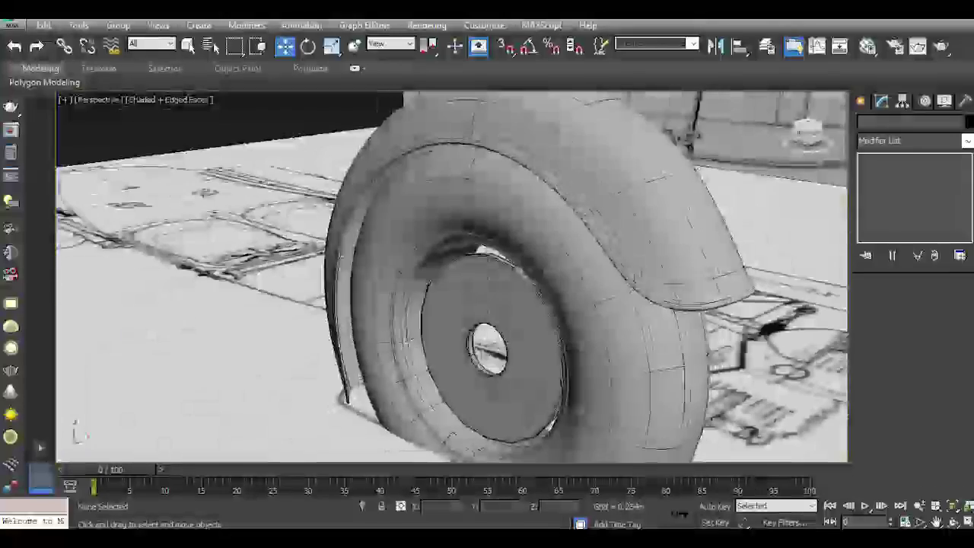
Select Tube003 and switch its NURMS smoothing off
click(631, 178)
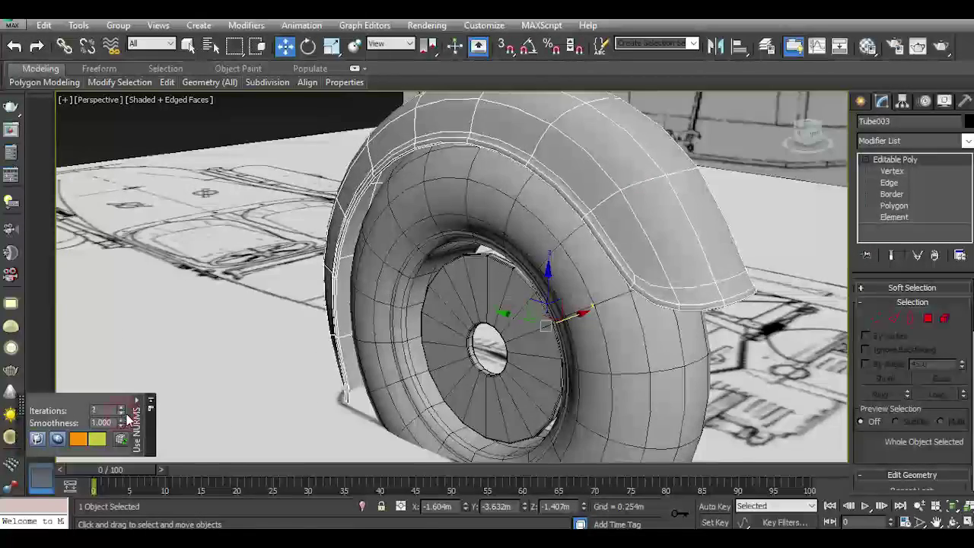
click(228, 171)
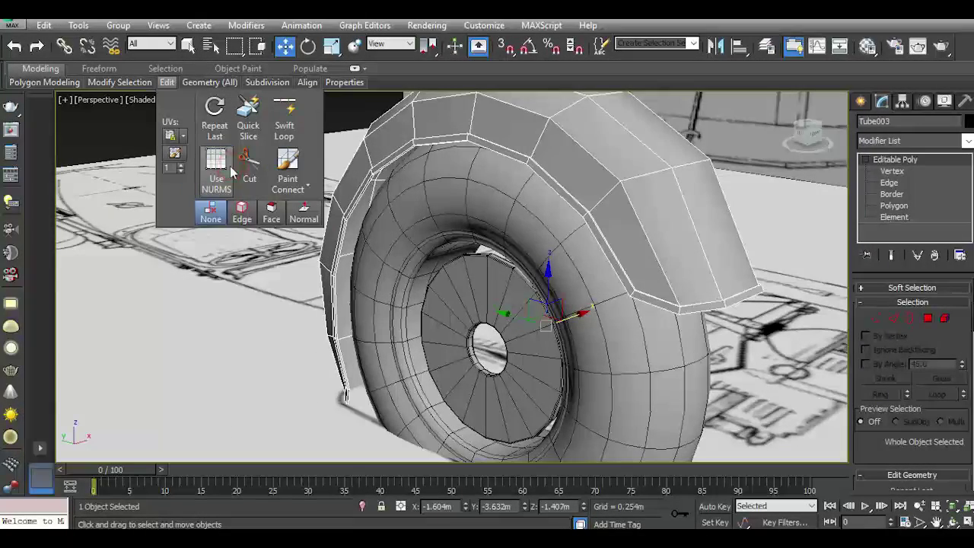
drag(805, 132, 808, 137)
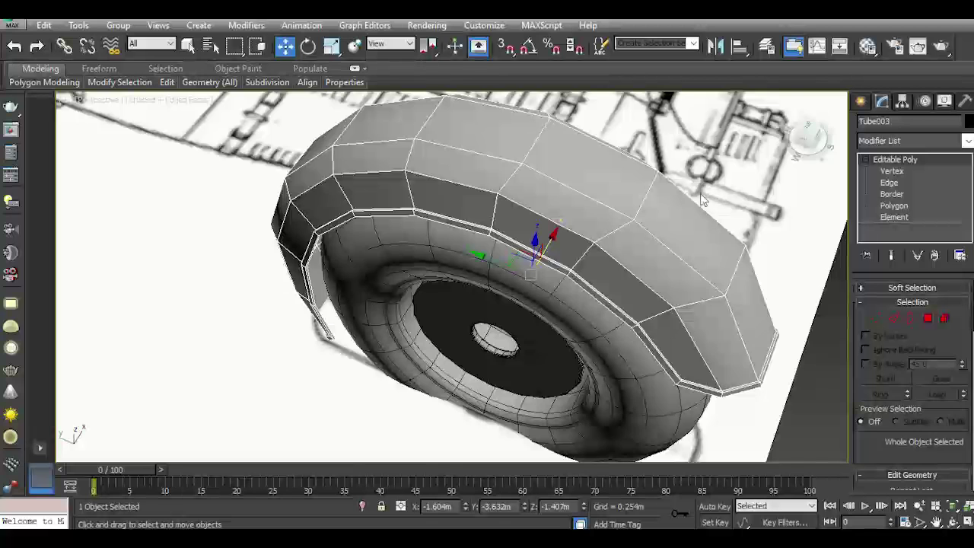
scroll(704, 199, down, 5)
scroll(662, 207, down, 4)
scroll(617, 214, down, 2)
scroll(594, 221, down, 1)
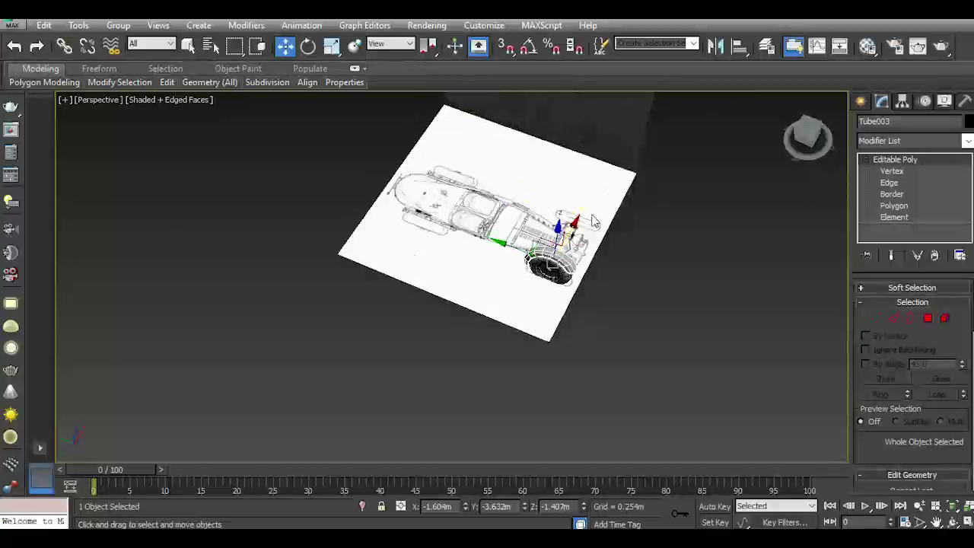
In Left view, select the three wheel objects, test-move them, then undo
key(f)
drag(415, 148, 792, 414)
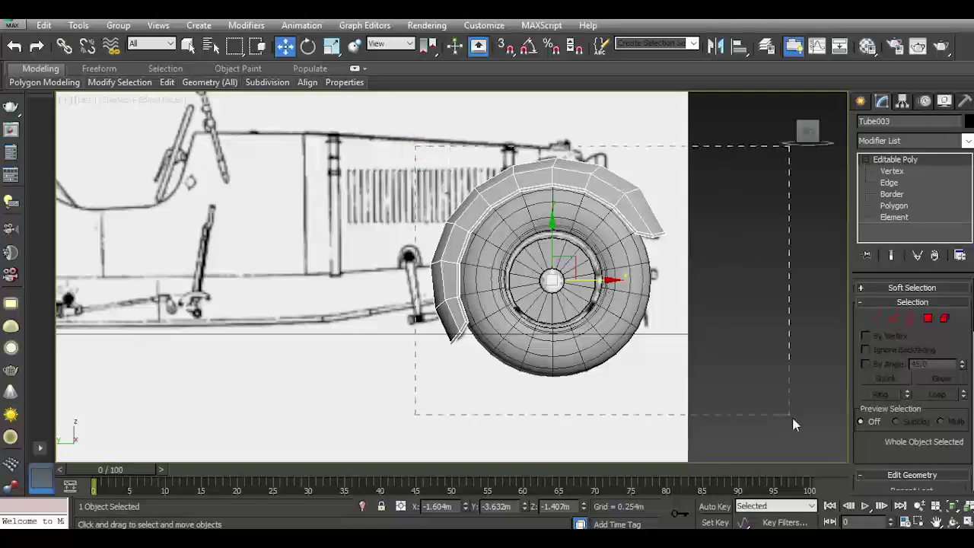
drag(600, 276, 842, 285)
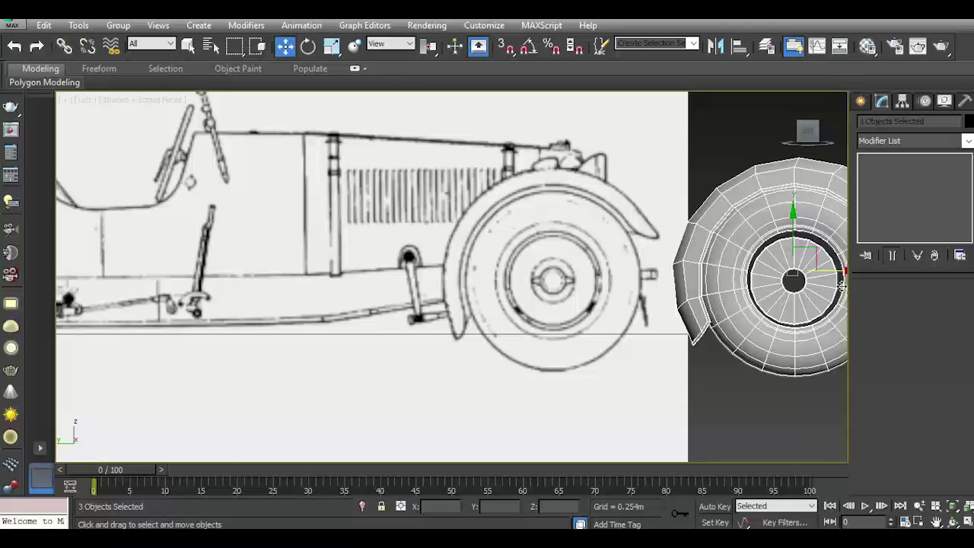
click(16, 47)
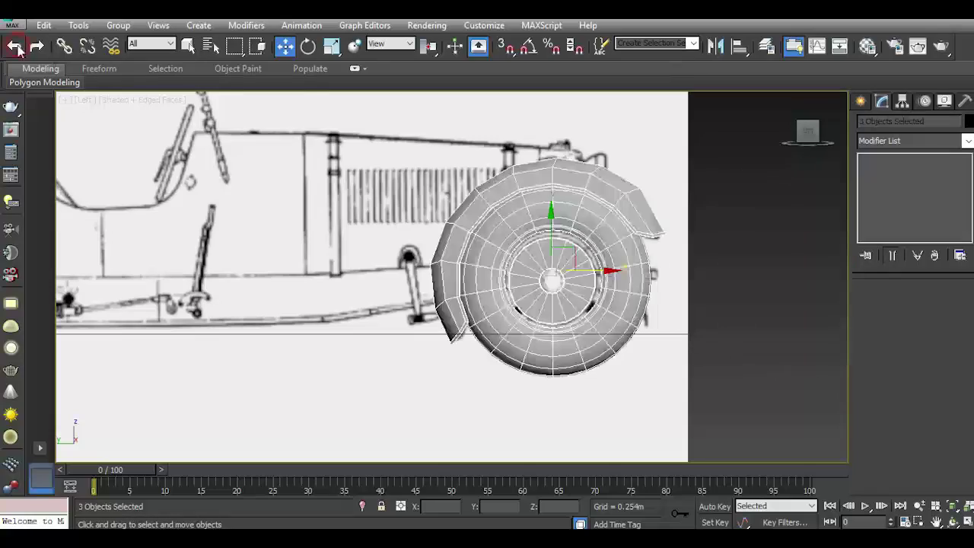
Return to Perspective and orbit around the wheel to check the fender
key(p)
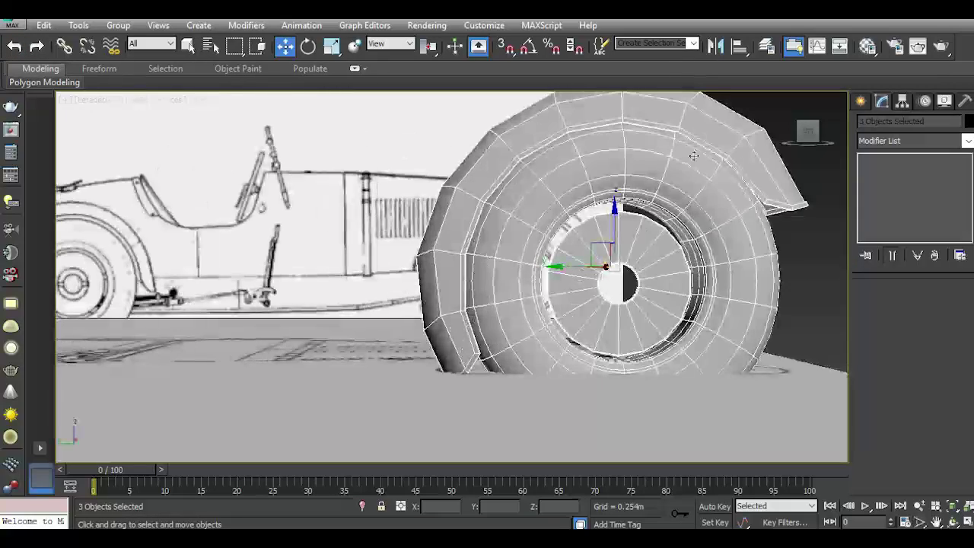
drag(807, 133, 725, 162)
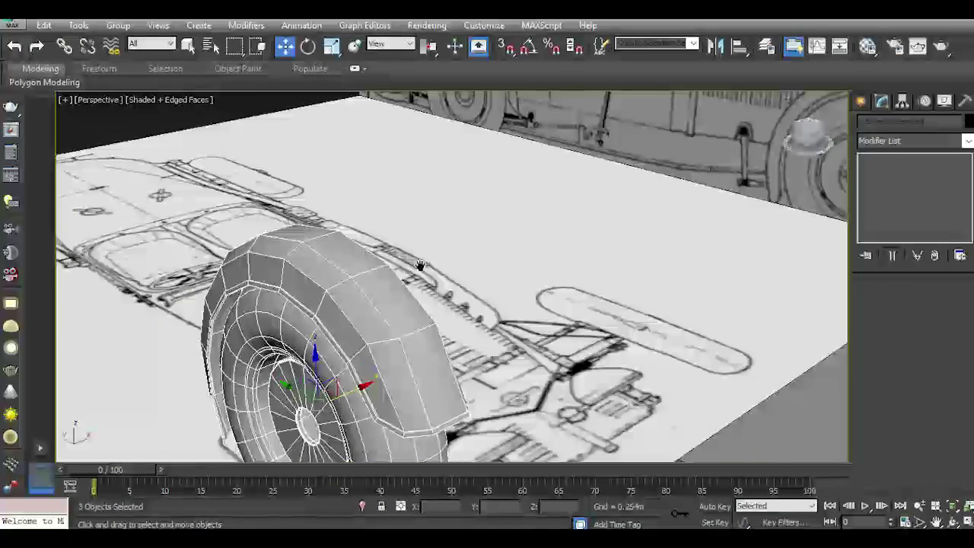
drag(807, 133, 775, 169)
scroll(775, 169, up, 2)
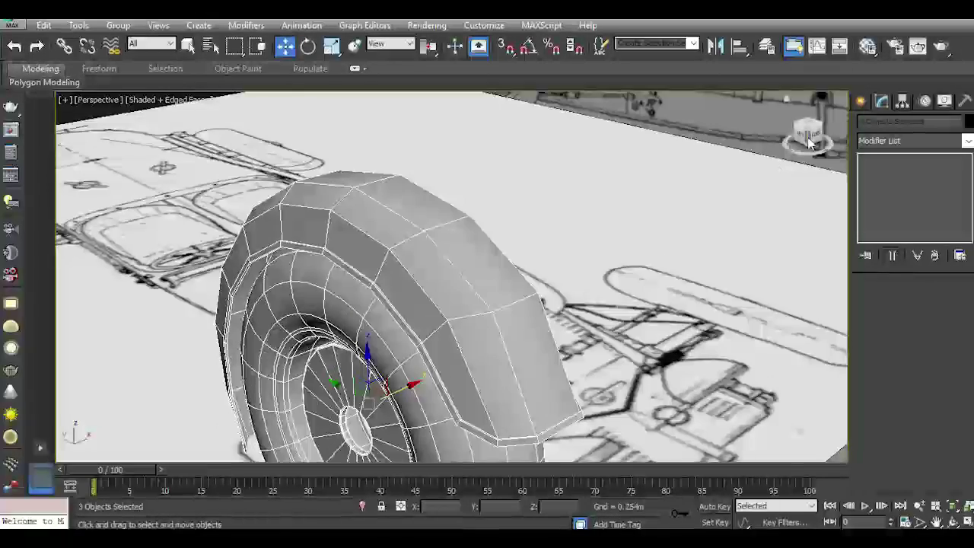
drag(810, 142, 799, 144)
alt+middle_drag(489, 272, 395, 251)
Select the whole fender element and clear all its smoothing groups
click(348, 201)
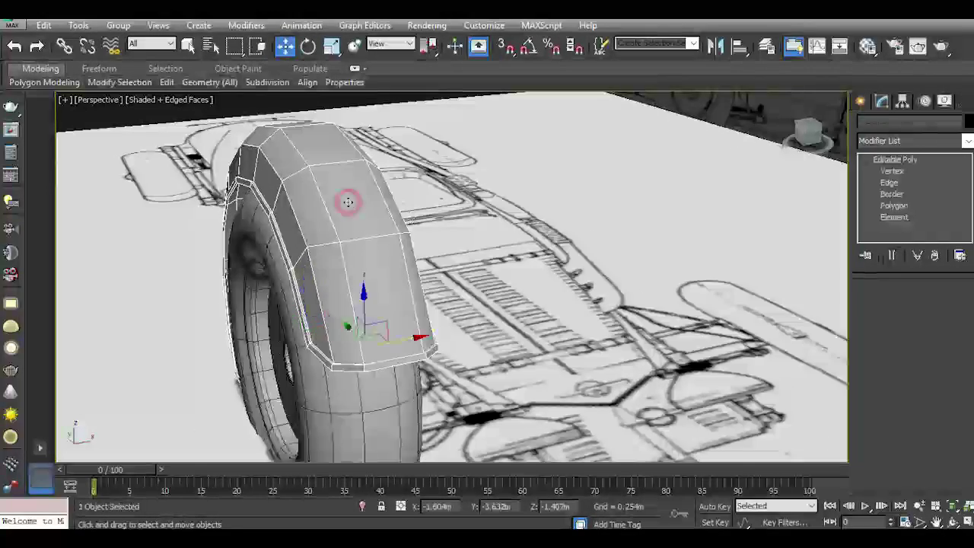
click(945, 319)
click(379, 253)
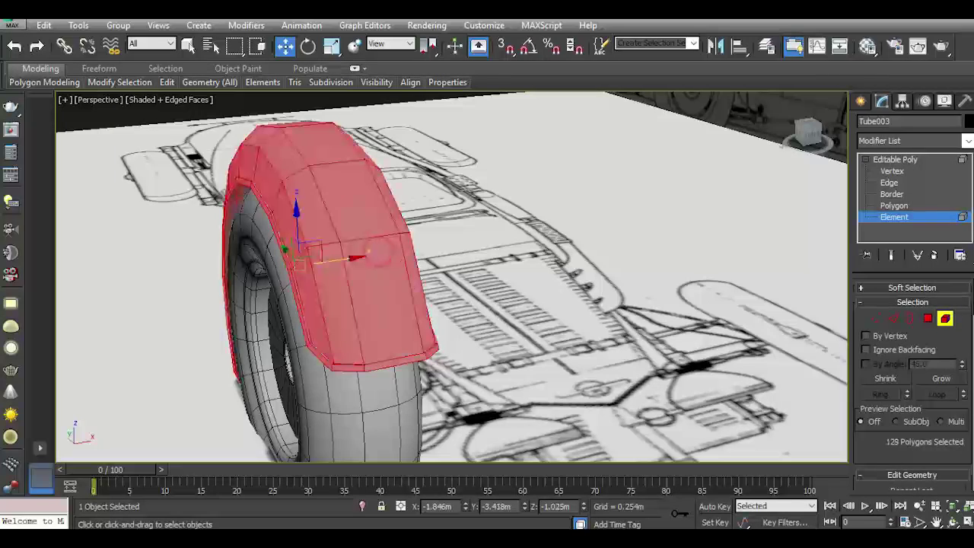
scroll(953, 449, down, 5)
scroll(952, 449, down, 5)
scroll(953, 449, down, 5)
click(954, 459)
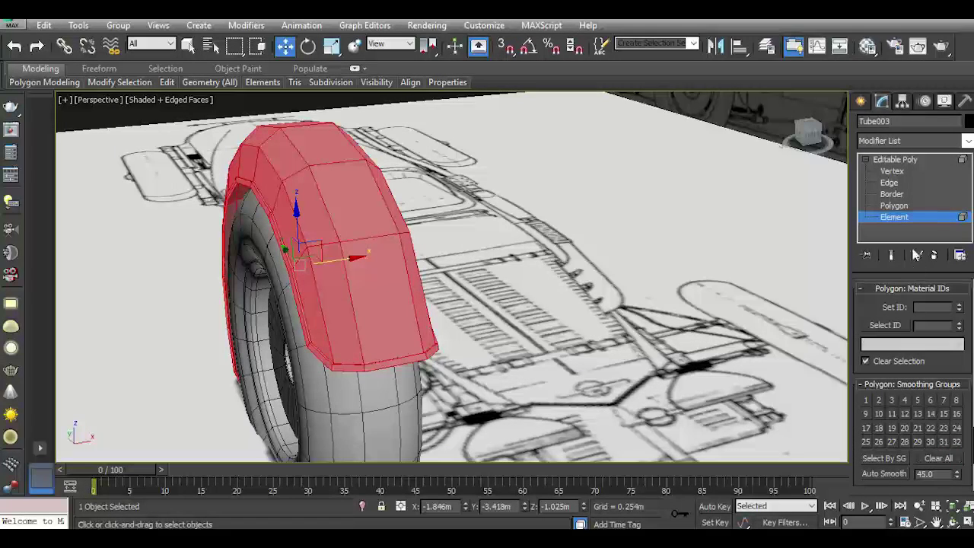
Insert a Swift Loop edge loop lengthwise down the middle of the fender
click(883, 184)
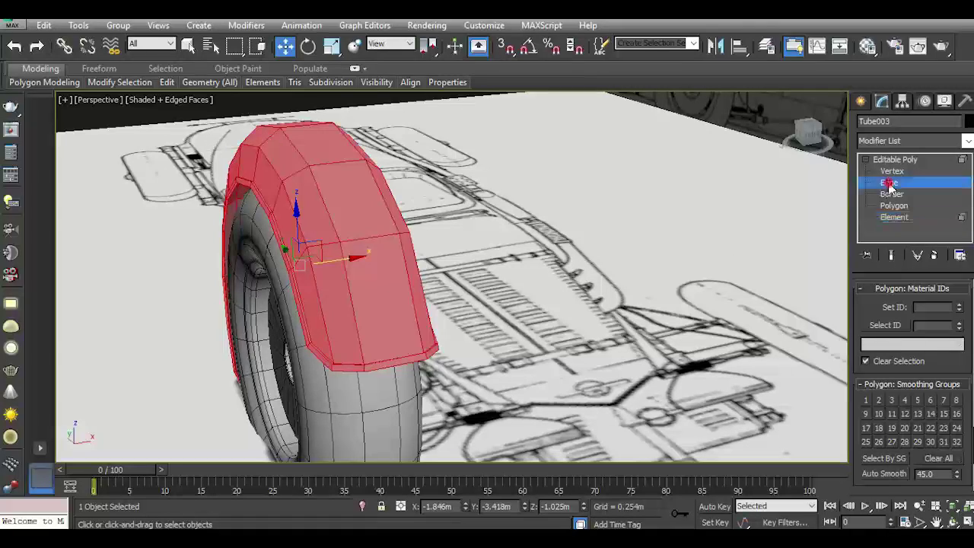
alt+middle_drag(677, 240, 782, 260)
alt+middle_drag(650, 293, 716, 287)
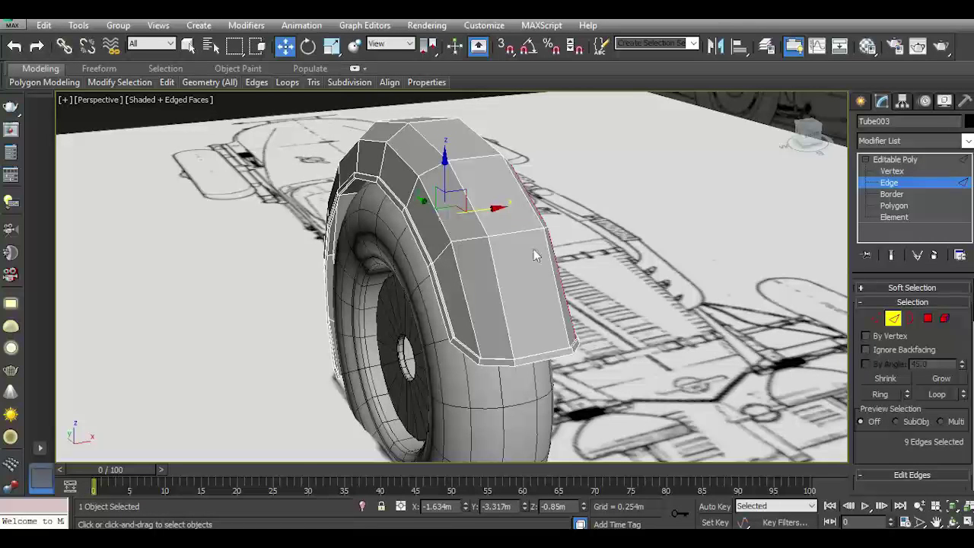
scroll(533, 249, up, 3)
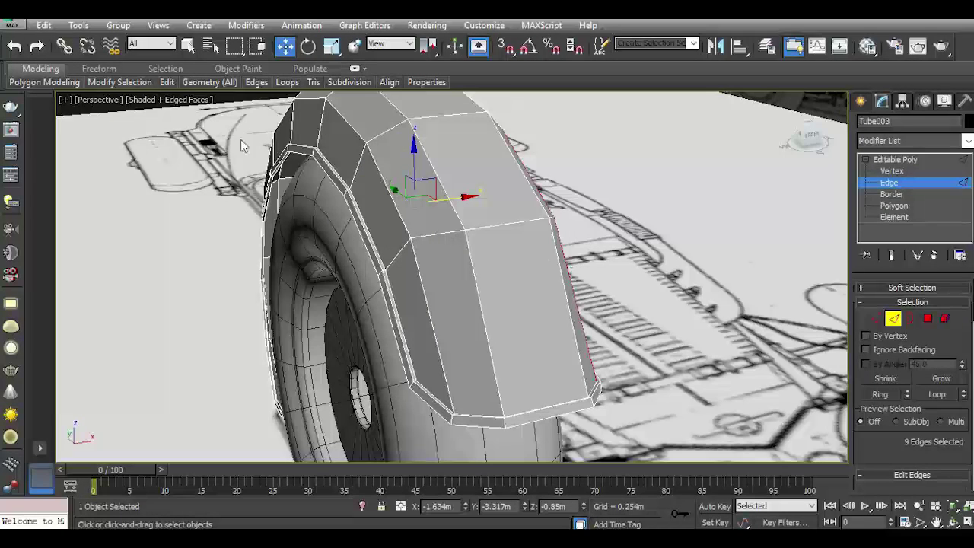
click(167, 82)
click(284, 118)
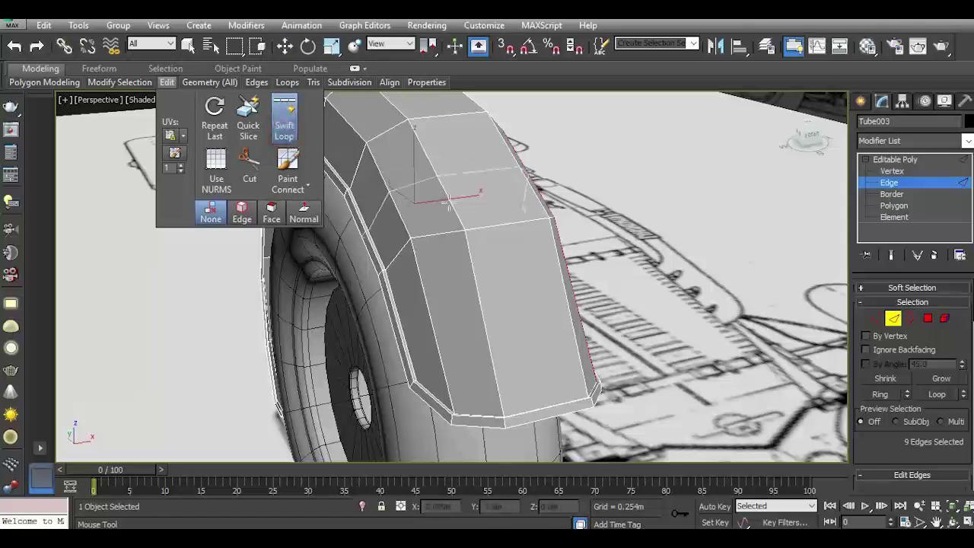
click(506, 226)
Finish the Swift Loop and briefly preview NURMS smoothing before turning it off
click(284, 46)
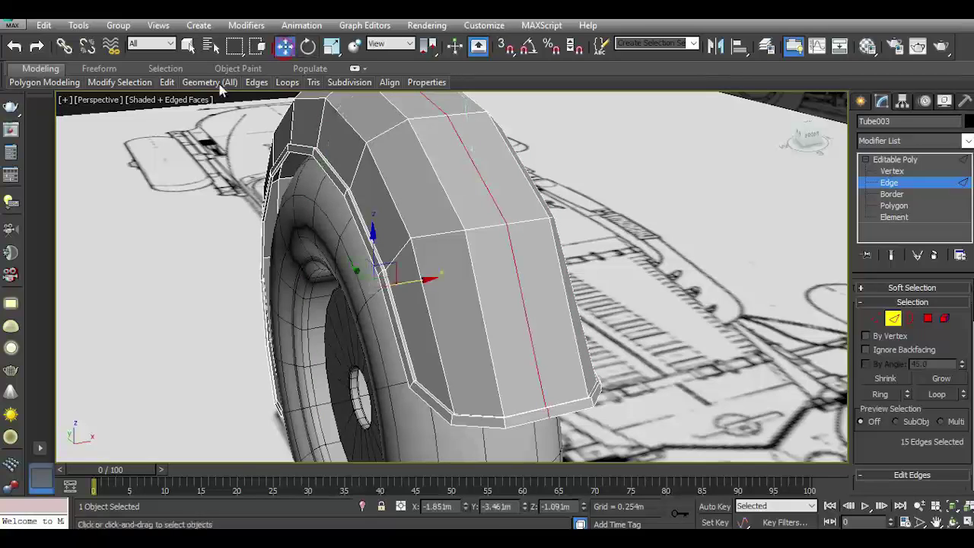
click(217, 164)
click(224, 171)
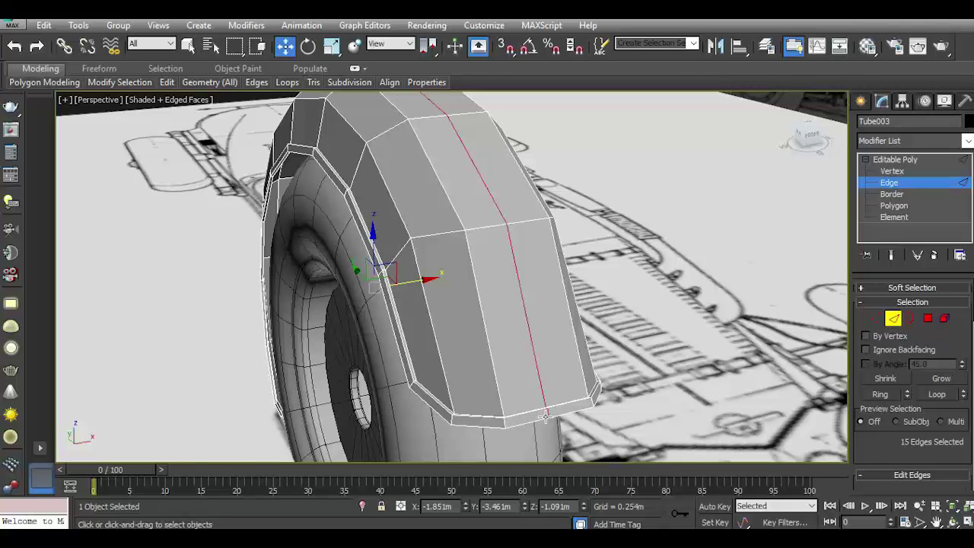
scroll(545, 417, up, 3)
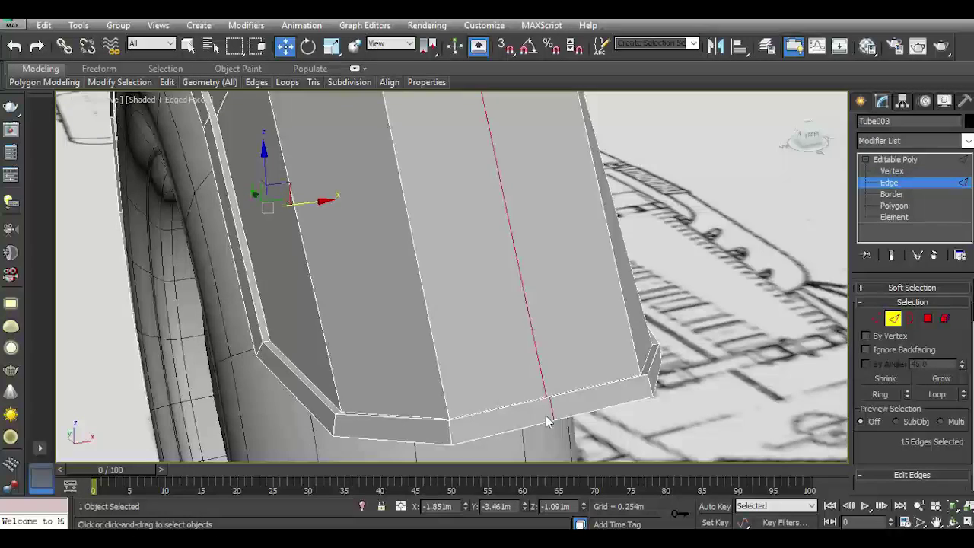
scroll(548, 420, up, 2)
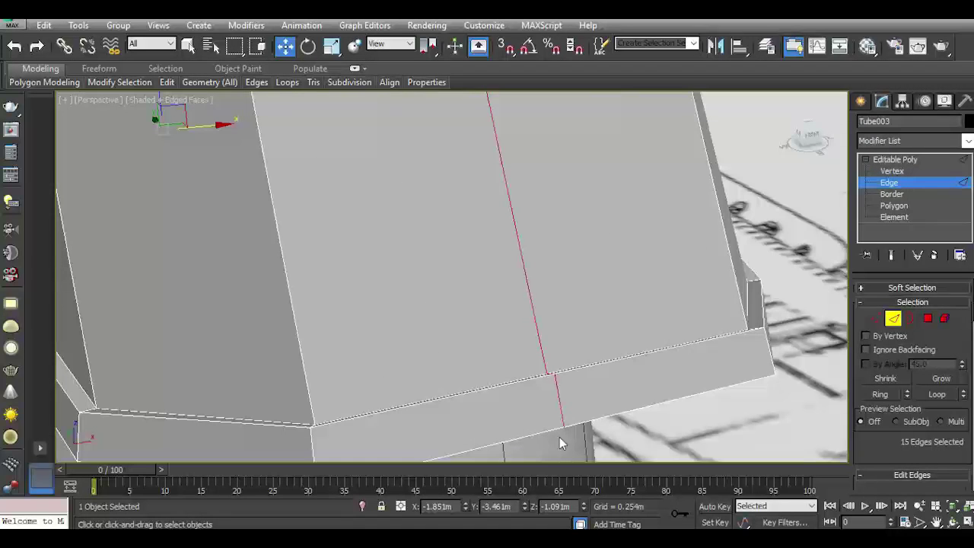
Trim the edge selection to the 12 vertical lip edges, undoing an accidental horizontal selection
alt+click(552, 376)
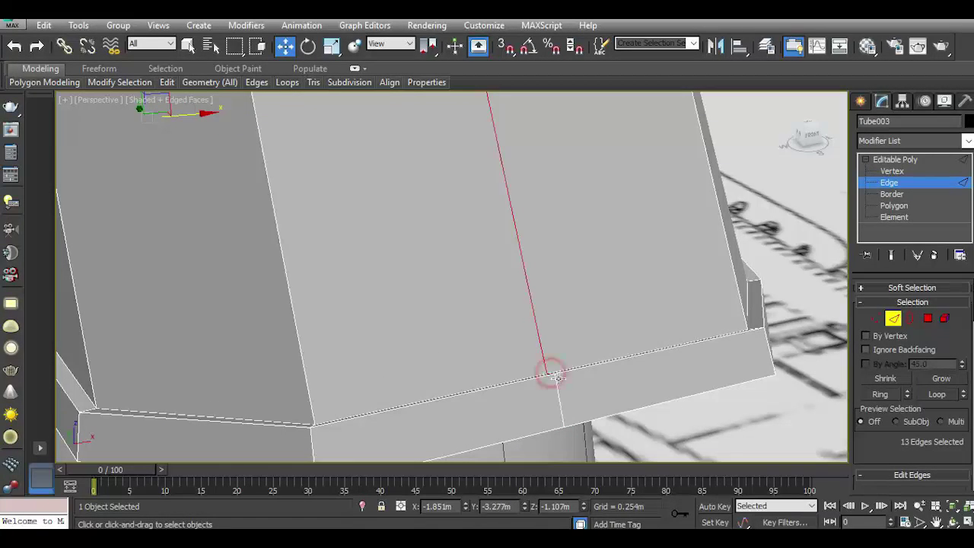
alt+drag(526, 421, 538, 378)
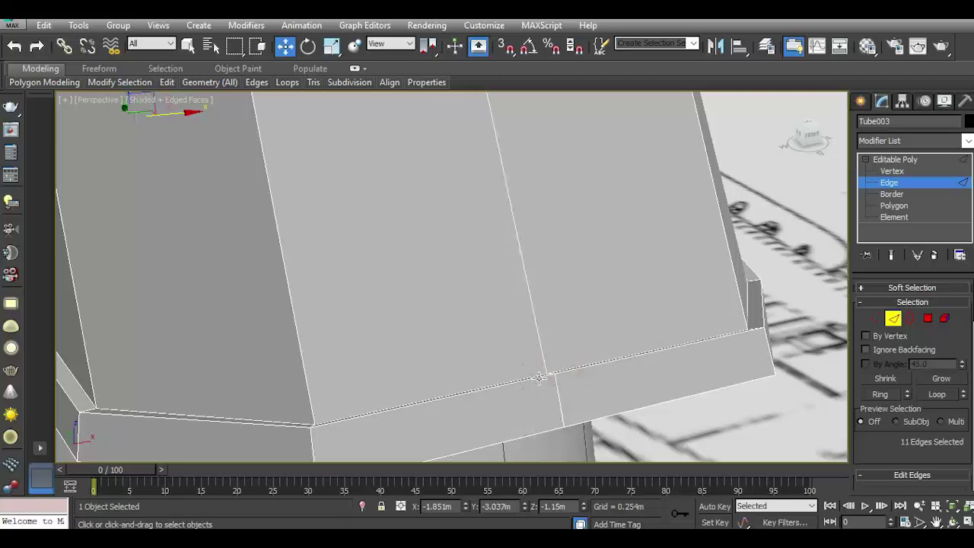
ctrl+click(540, 352)
scroll(533, 339, down, 5)
alt+middle_drag(532, 339, 767, 224)
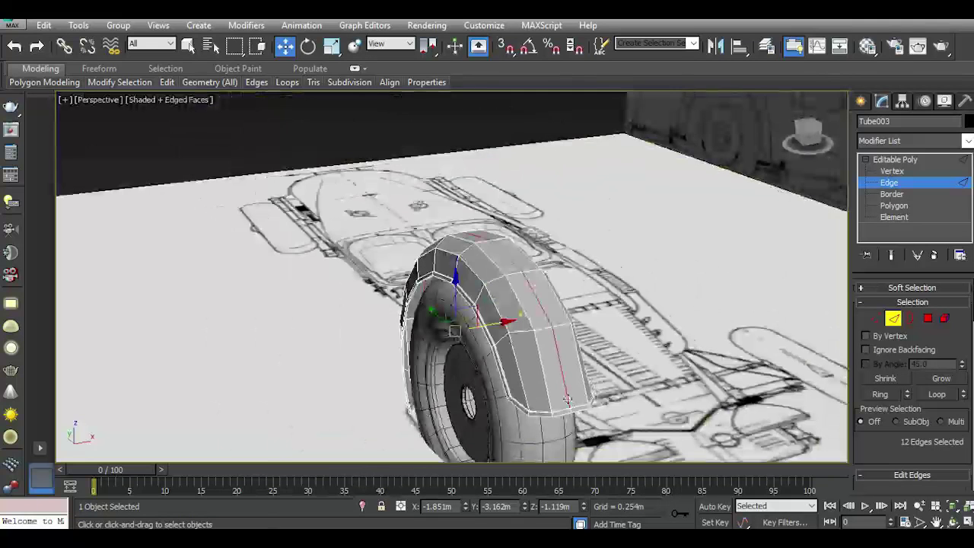
scroll(502, 334, up, 5)
alt+middle_drag(502, 334, 539, 322)
scroll(502, 353, up, 3)
scroll(498, 354, up, 2)
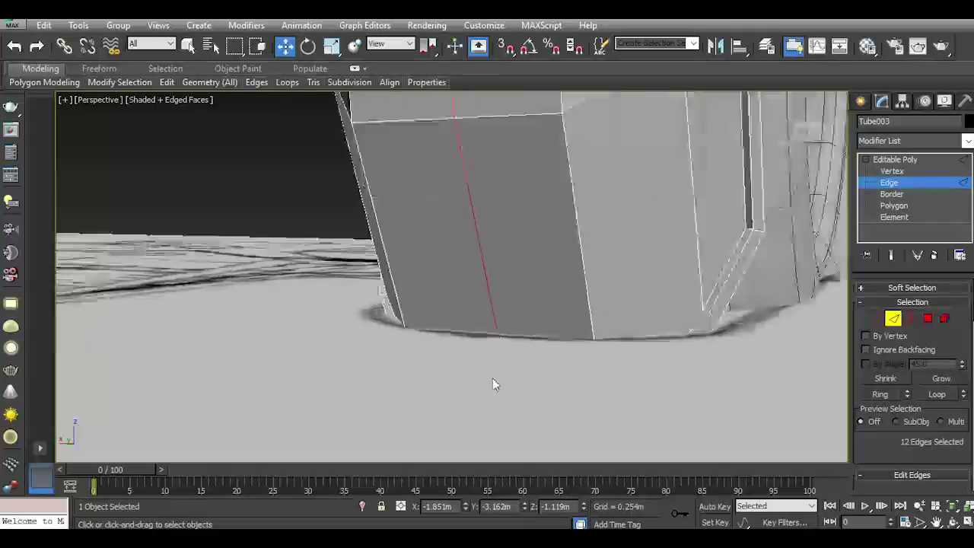
scroll(493, 380, up, 3)
mouse_move(505, 405)
alt+middle_down()
mouse_move(509, 263)
mouse_move(547, 420)
alt+middle_up()
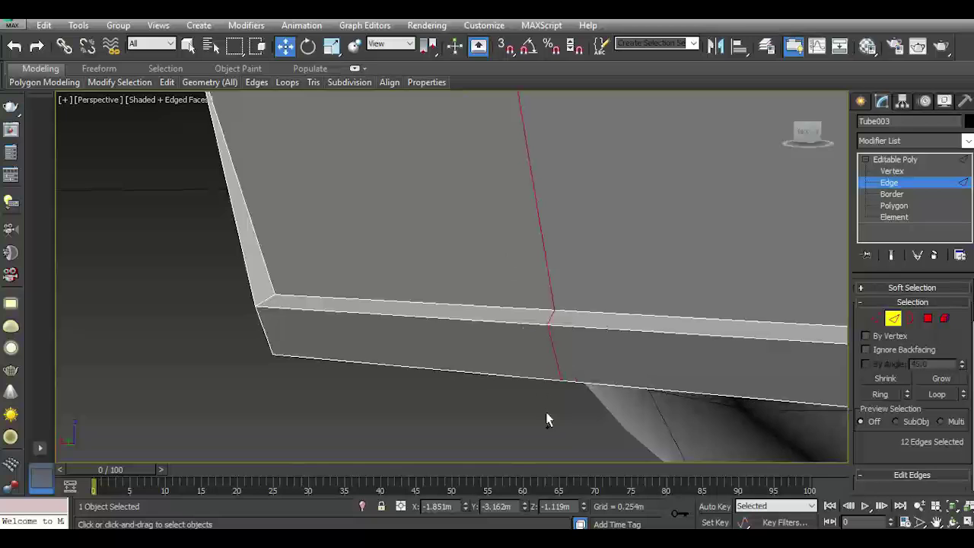
drag(578, 348, 578, 328)
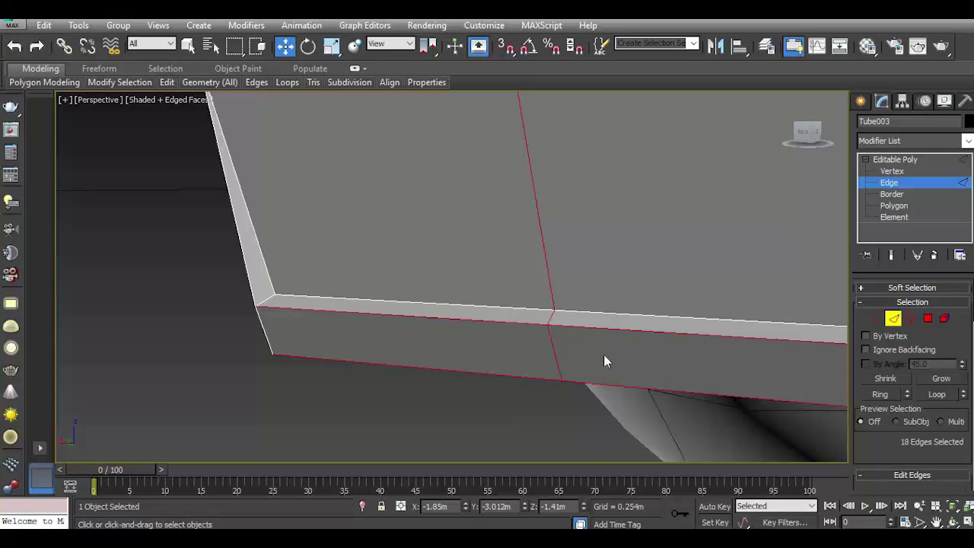
key(ctrl+z)
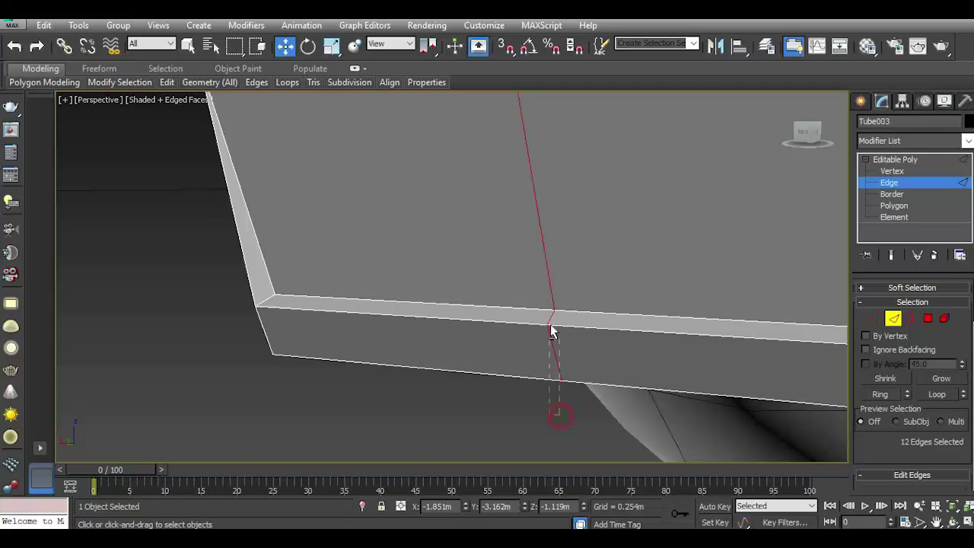
Chamfer the vertical edges by 0.002m without smoothing, then select one new strip polygon
scroll(874, 443, down, 3)
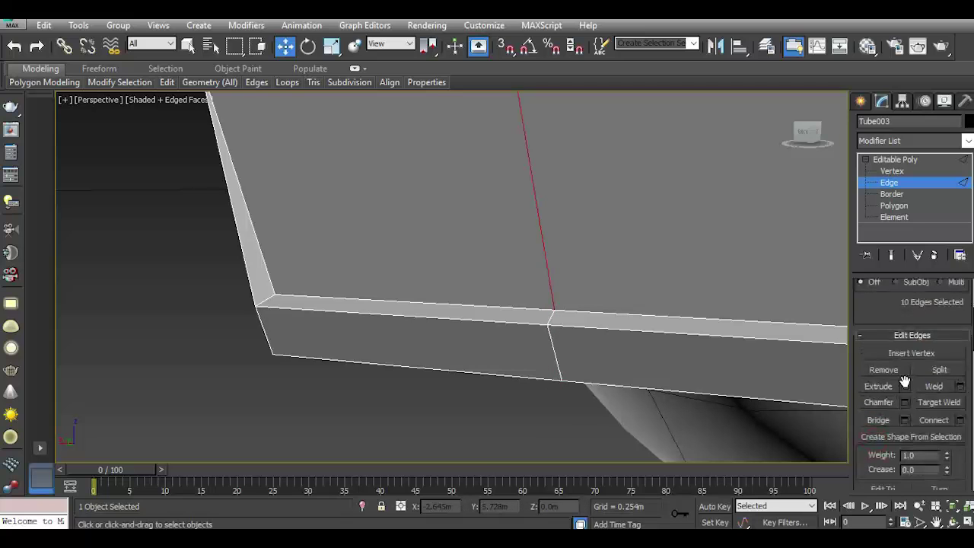
click(906, 403)
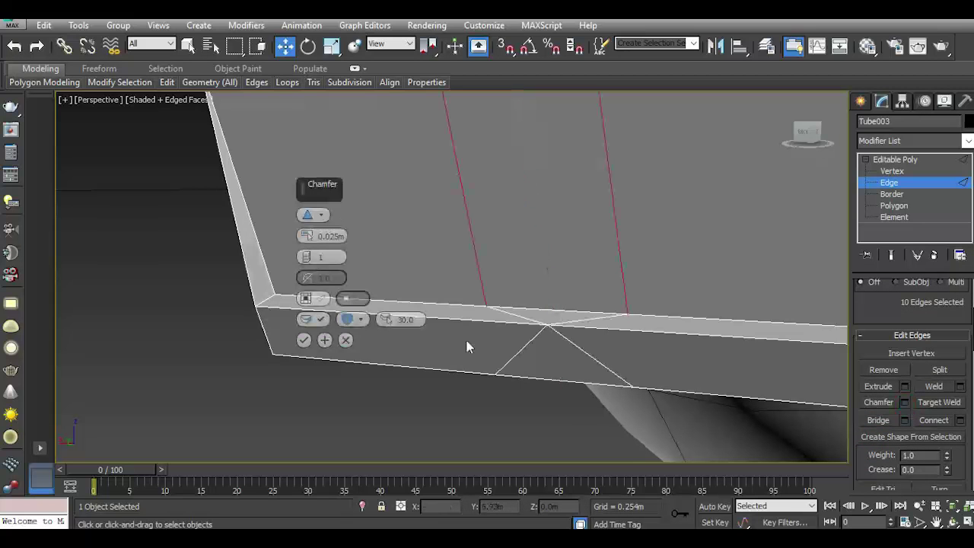
click(317, 320)
drag(309, 239, 309, 225)
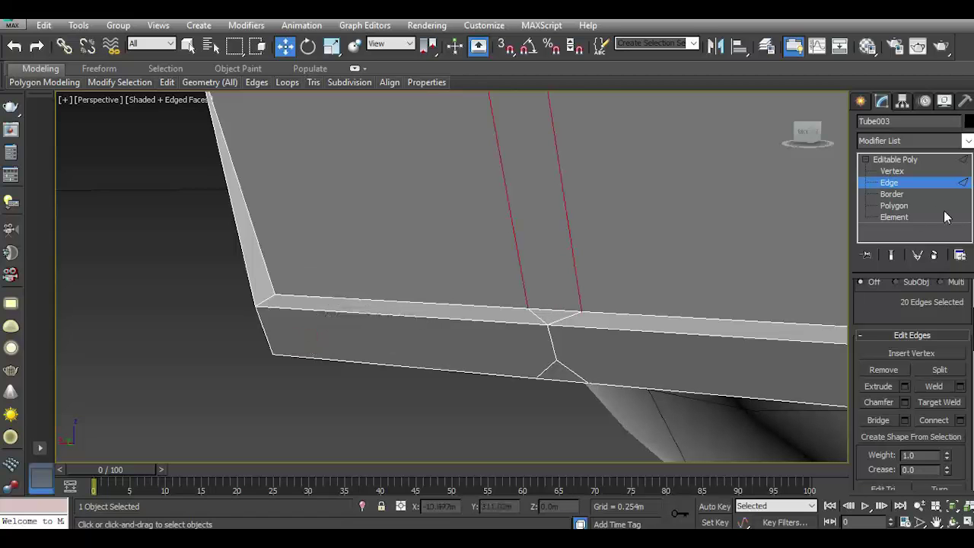
click(894, 206)
key(ctrl+a)
click(556, 253)
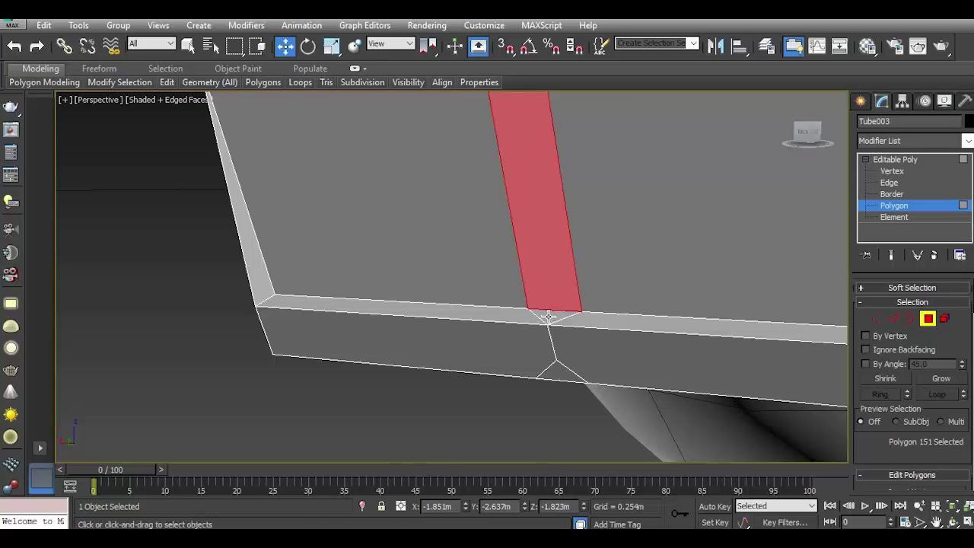
Select the vertical loop of nine strip polygons down the fender
scroll(538, 338, down, 5)
scroll(538, 338, down, 5)
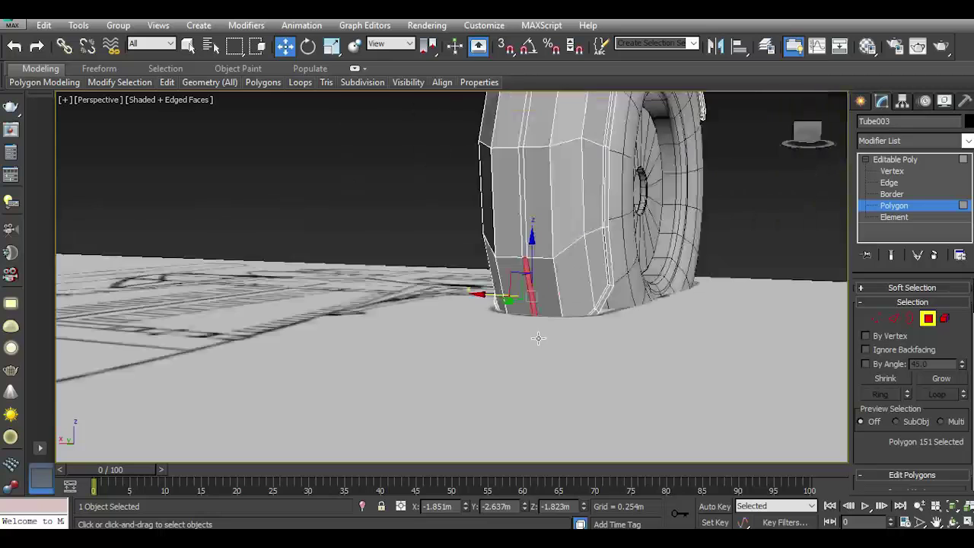
shift+click(525, 232)
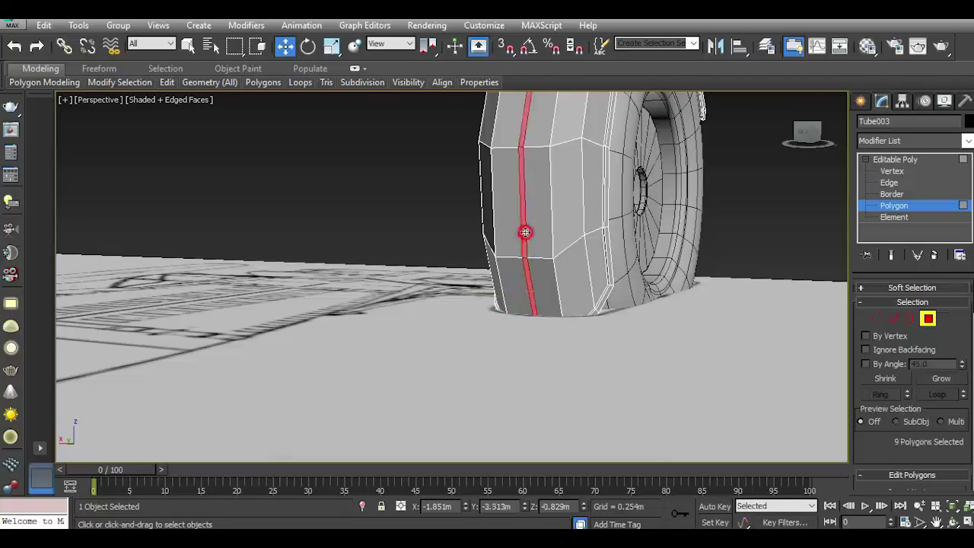
scroll(522, 239, up, 3)
scroll(524, 244, up, 3)
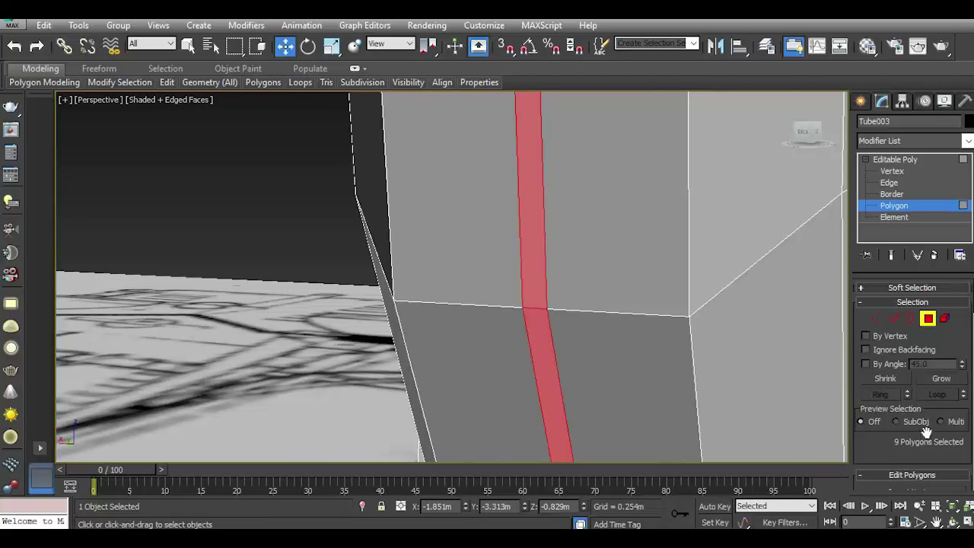
scroll(926, 432, down, 2)
scroll(917, 389, down, 1)
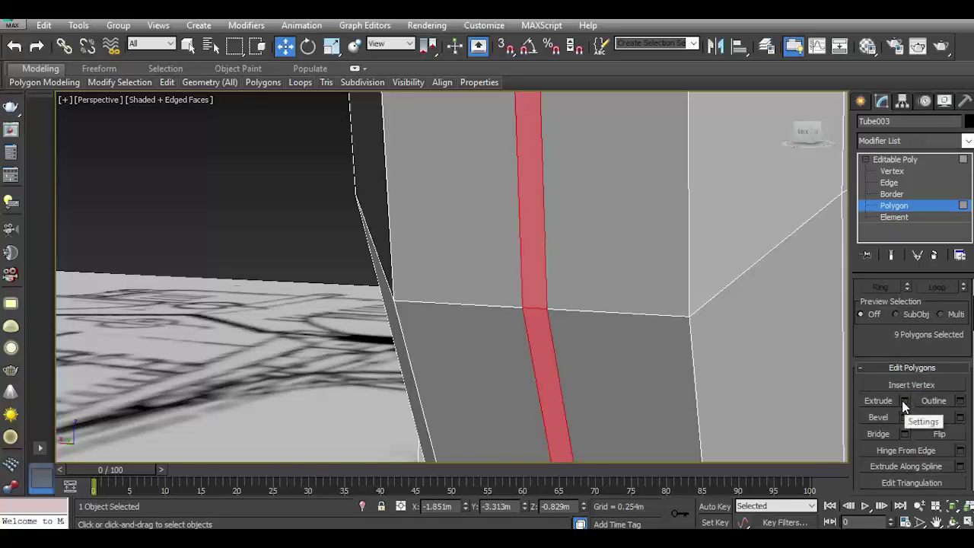
Extrude the strip polygons 0.005m outward to form a raised rib
click(905, 401)
scroll(635, 388, down, 5)
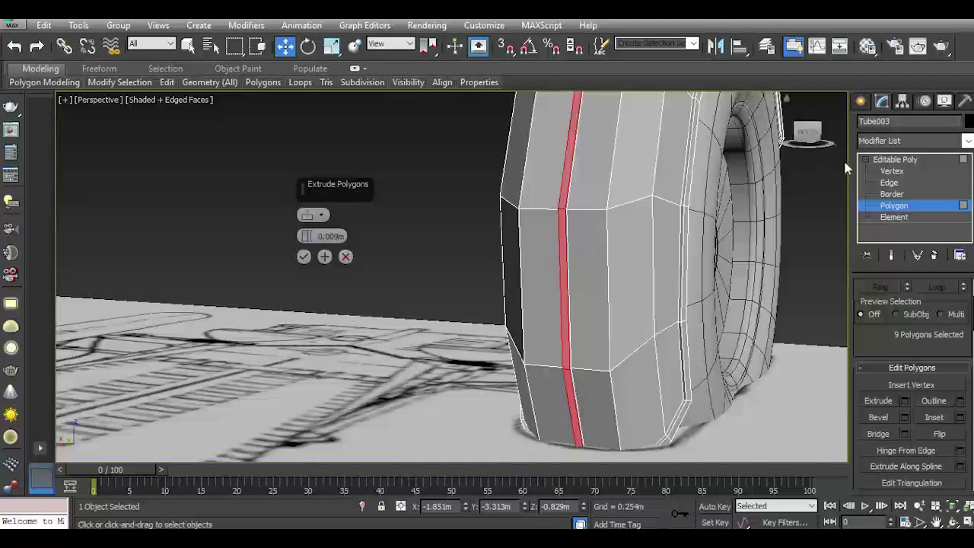
mouse_move(583, 393)
alt+middle_down()
mouse_move(533, 380)
mouse_move(624, 322)
alt+middle_up()
key(e)
scroll(639, 404, up, 2)
scroll(622, 398, up, 2)
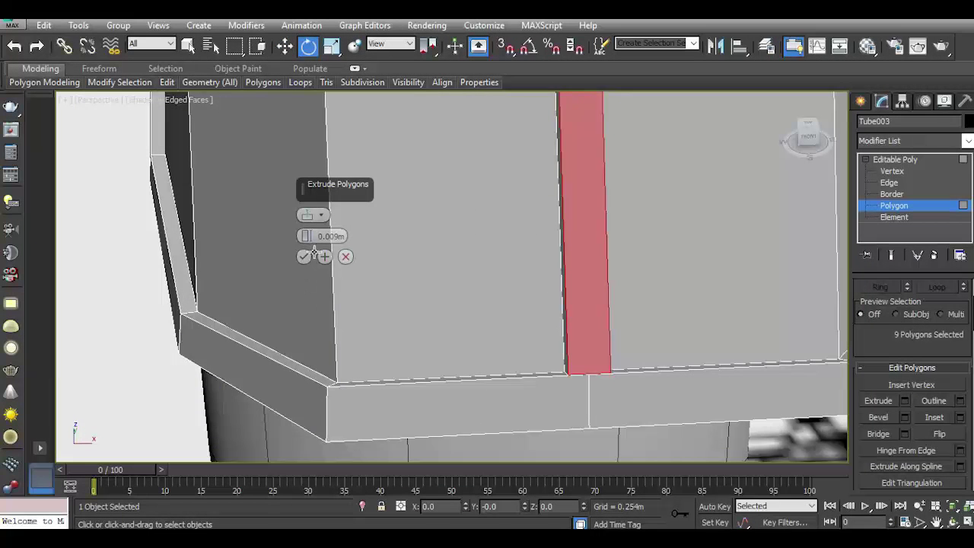
drag(305, 236, 306, 236)
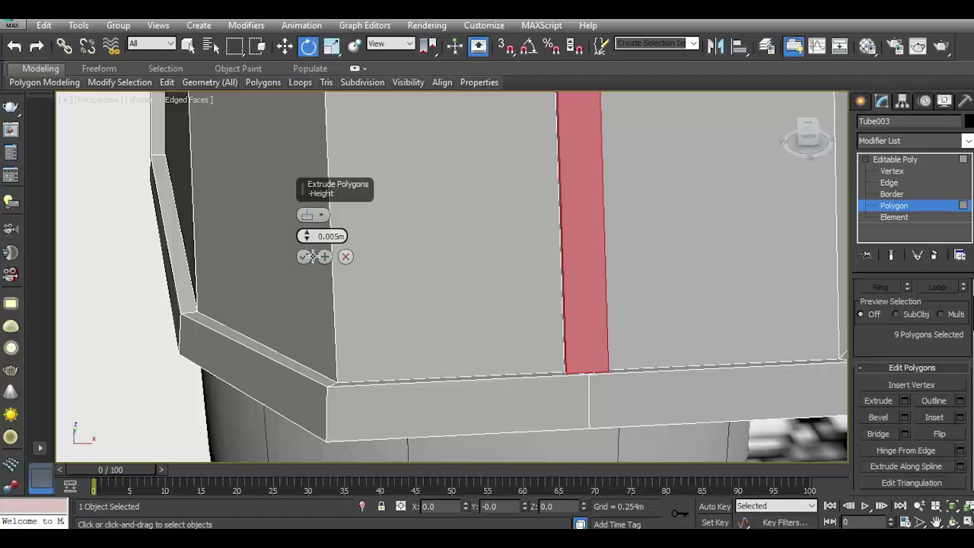
click(305, 256)
click(166, 82)
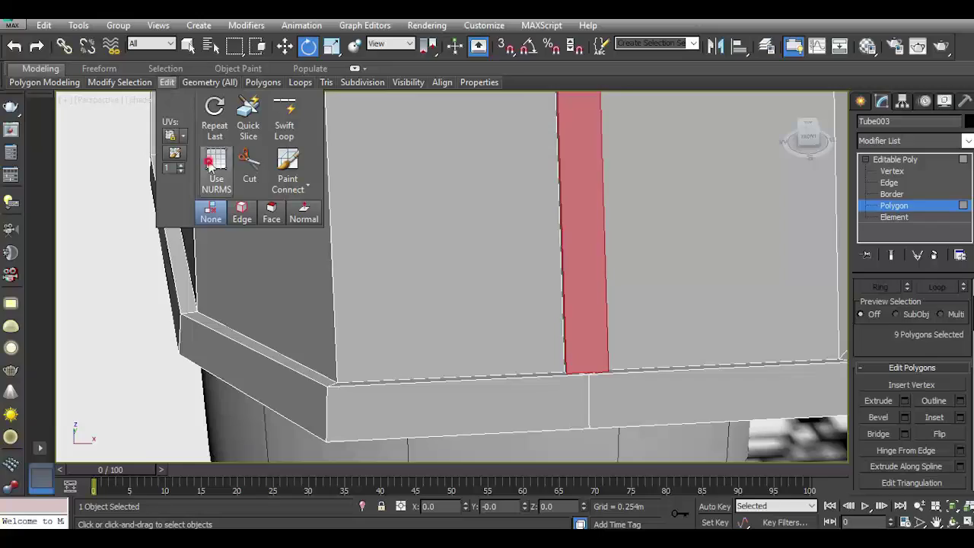
Turn on NURMS for the fender at 2 iterations, leave polygon editing and deselect it
click(213, 164)
scroll(518, 347, down, 3)
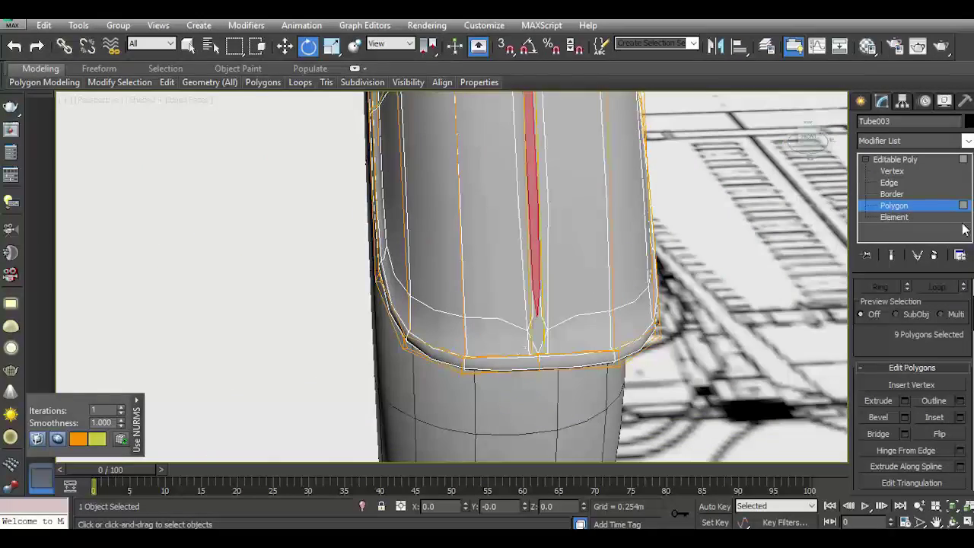
drag(811, 144, 537, 376)
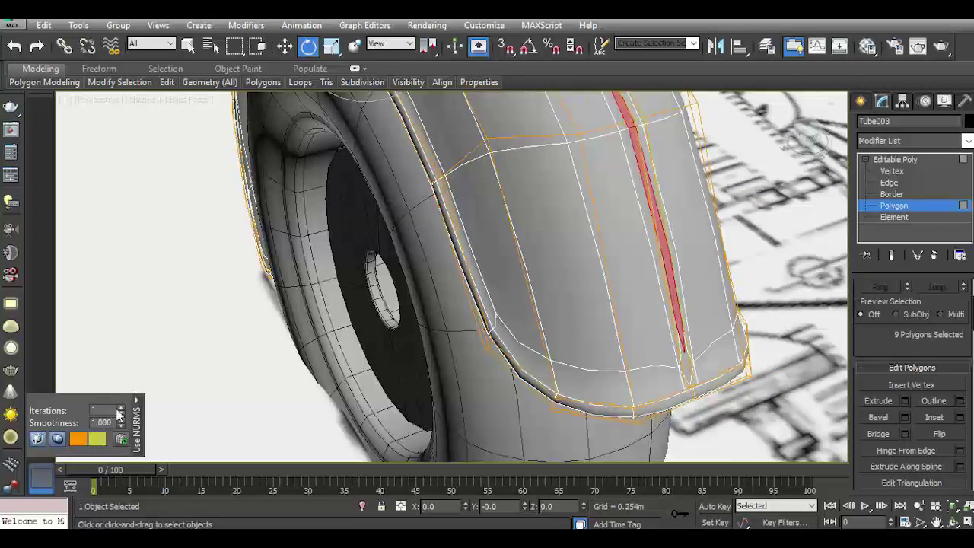
click(120, 408)
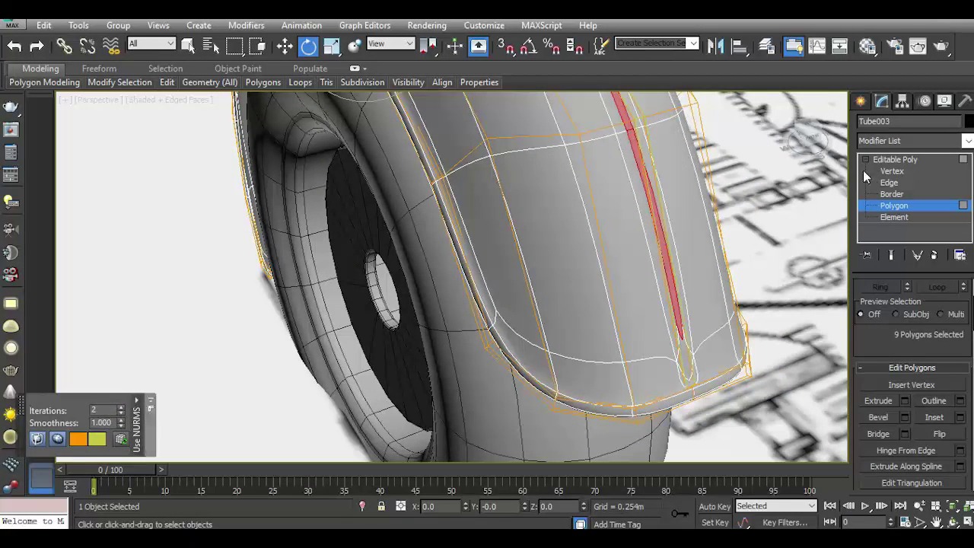
click(882, 161)
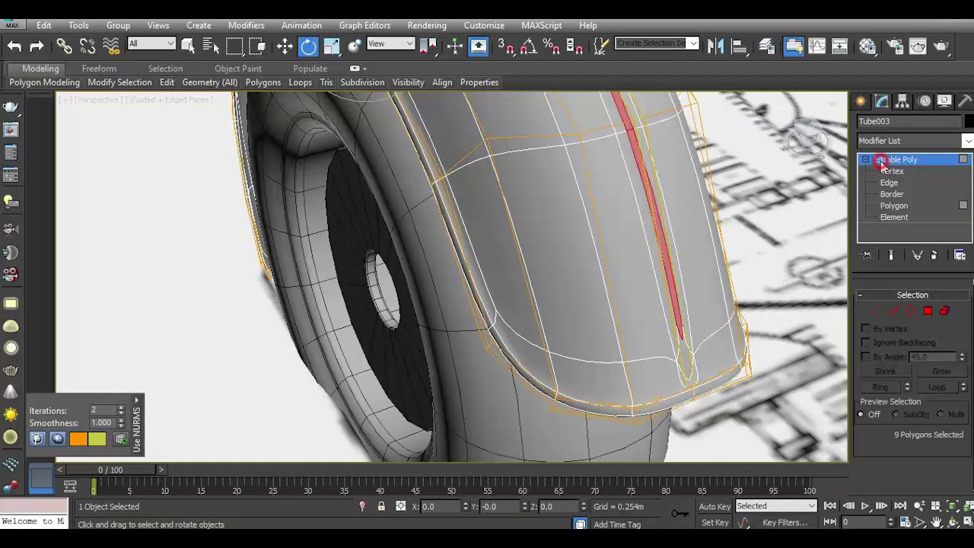
click(761, 271)
Orbit around the whole wheel to review the smoothed fender, then reselect the fender
alt+middle_drag(576, 320, 795, 141)
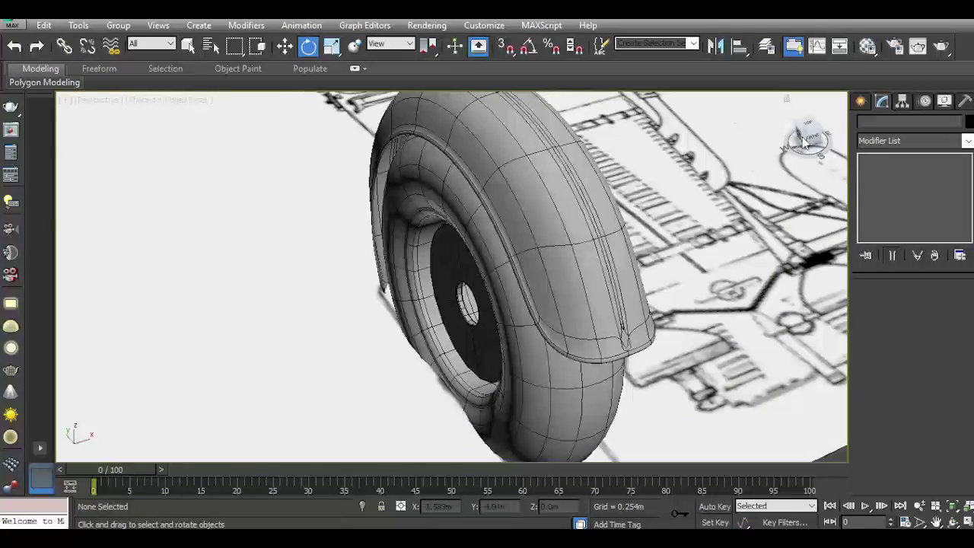
drag(803, 141, 528, 247)
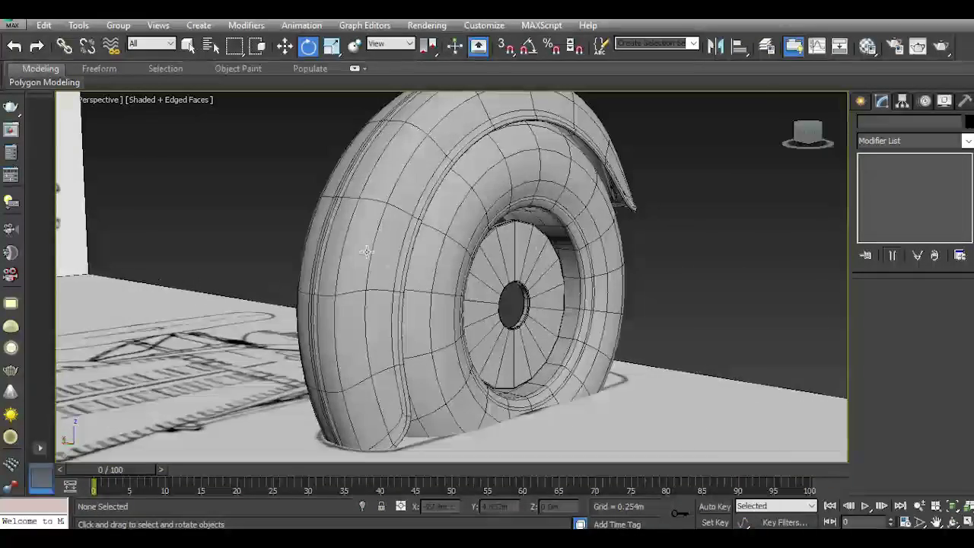
scroll(256, 218, up, 3)
scroll(271, 256, up, 3)
scroll(272, 256, up, 2)
scroll(272, 261, down, 1)
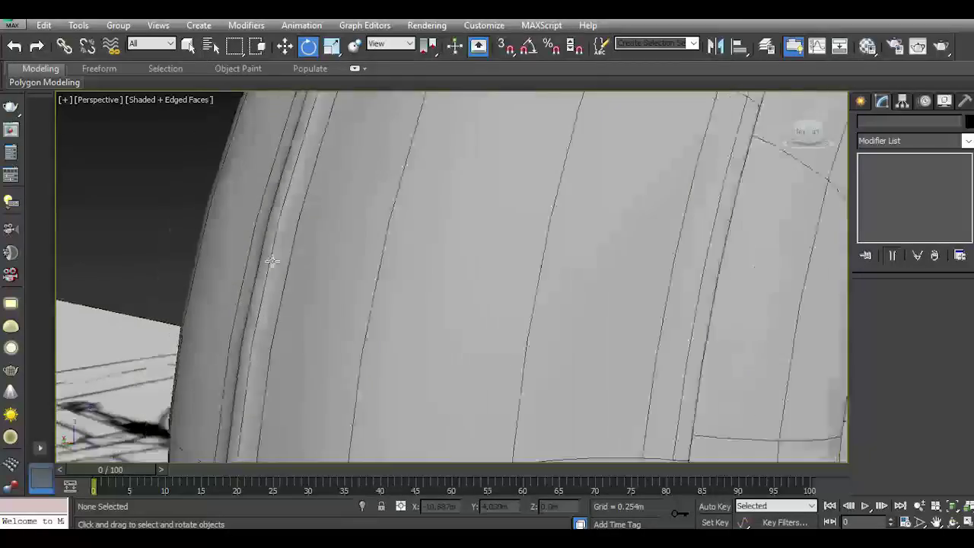
scroll(272, 261, down, 8)
drag(805, 130, 809, 135)
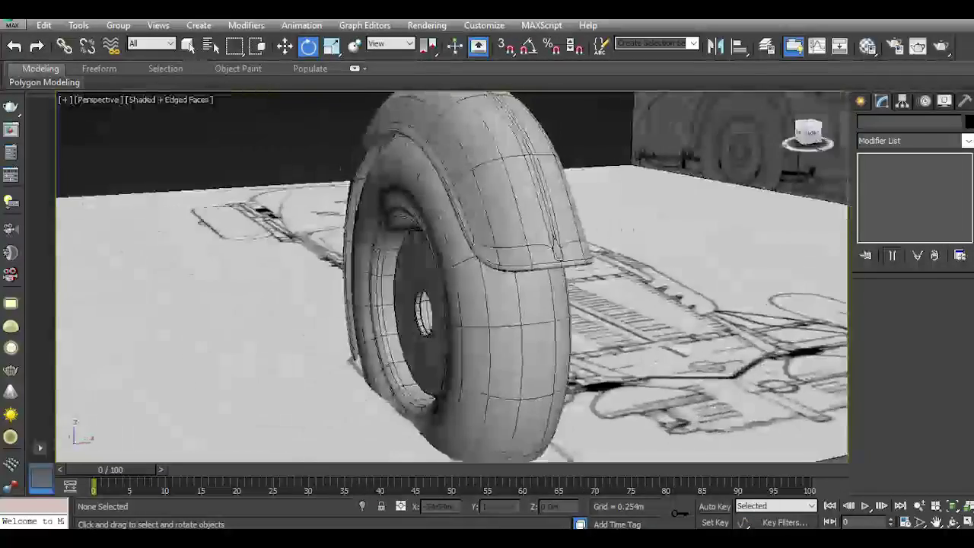
scroll(543, 287, up, 3)
click(543, 287)
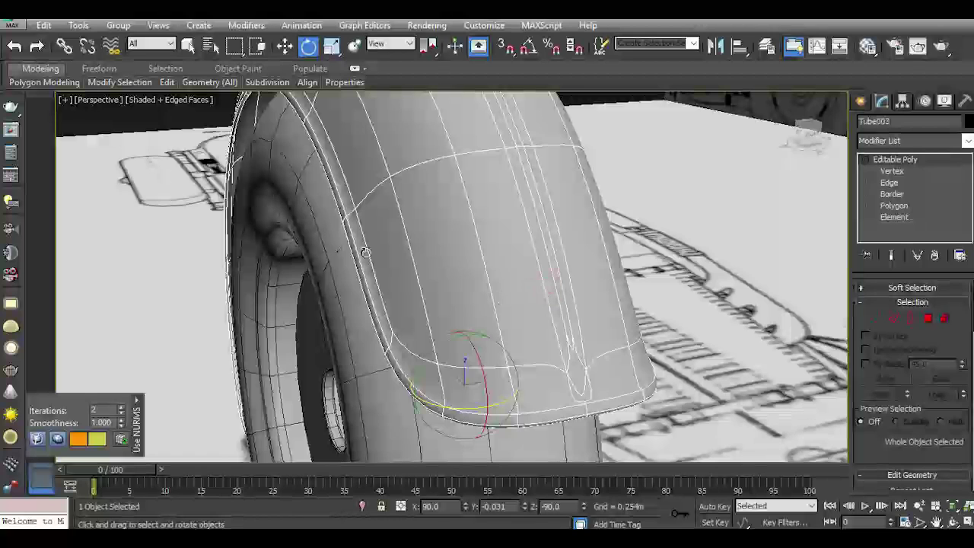
Drop the fender's smoothing to 1 iteration and add a Swift Loop across its lower part
click(121, 415)
mouse_move(166, 82)
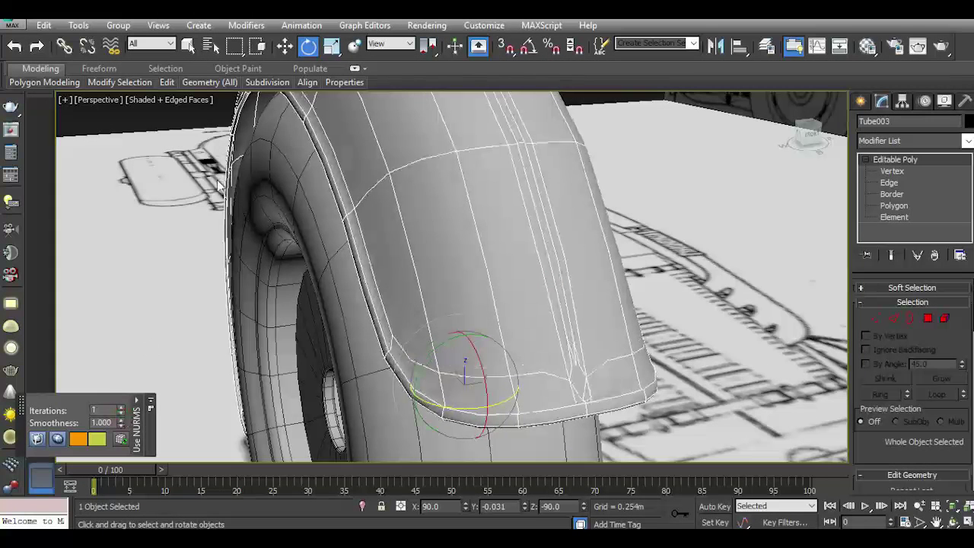
click(216, 163)
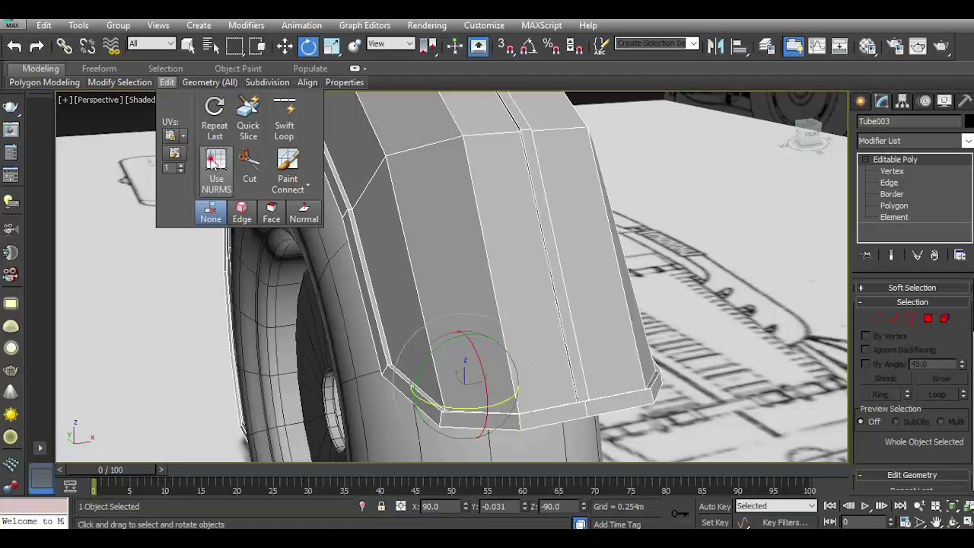
click(217, 164)
click(284, 117)
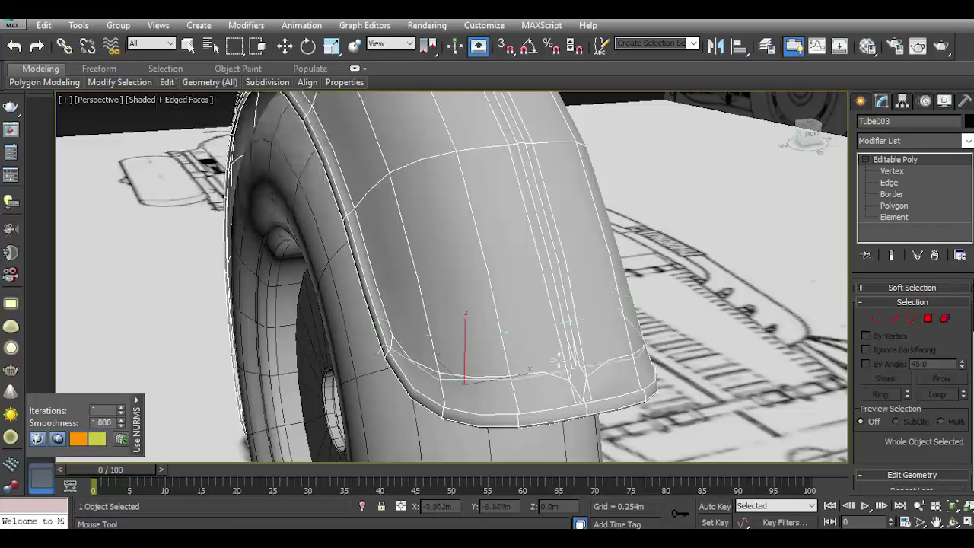
click(547, 336)
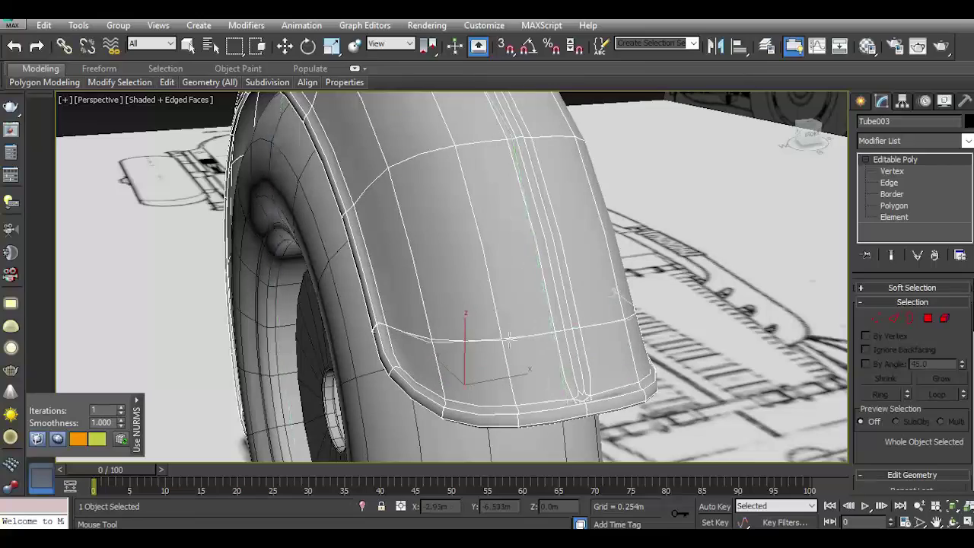
Raise the fender's NURMS smoothing back to 2 iterations
scroll(493, 347, down, 5)
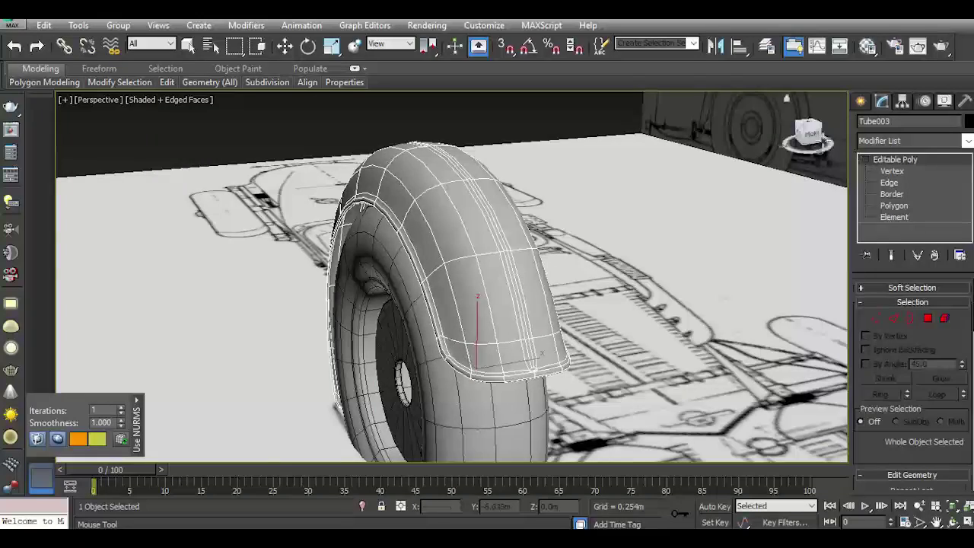
drag(808, 134, 812, 143)
alt+middle_drag(487, 320, 411, 349)
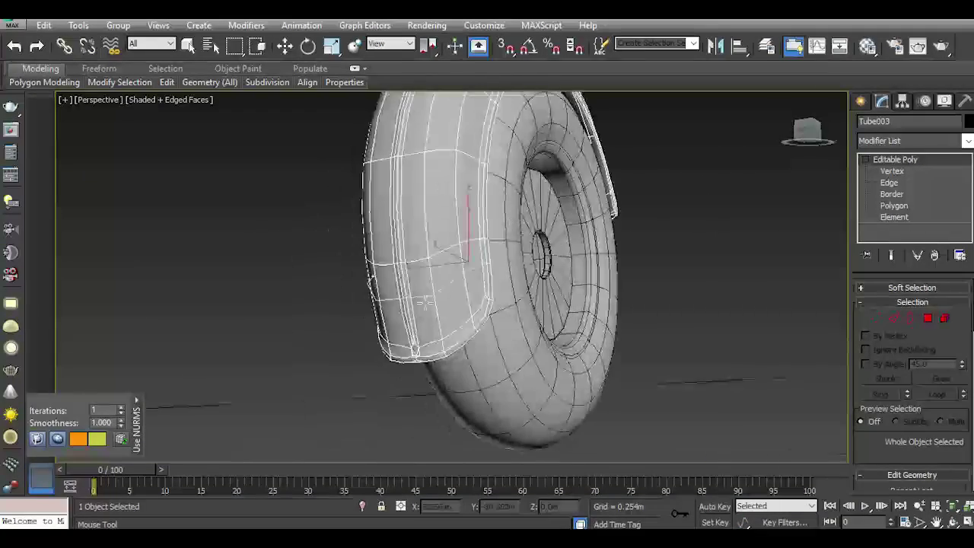
click(285, 46)
scroll(423, 355, up, 5)
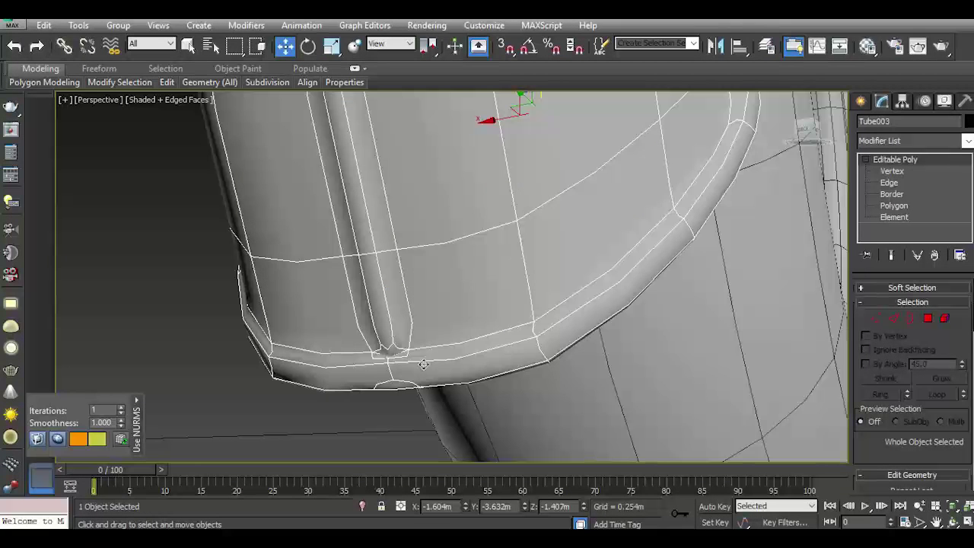
click(120, 407)
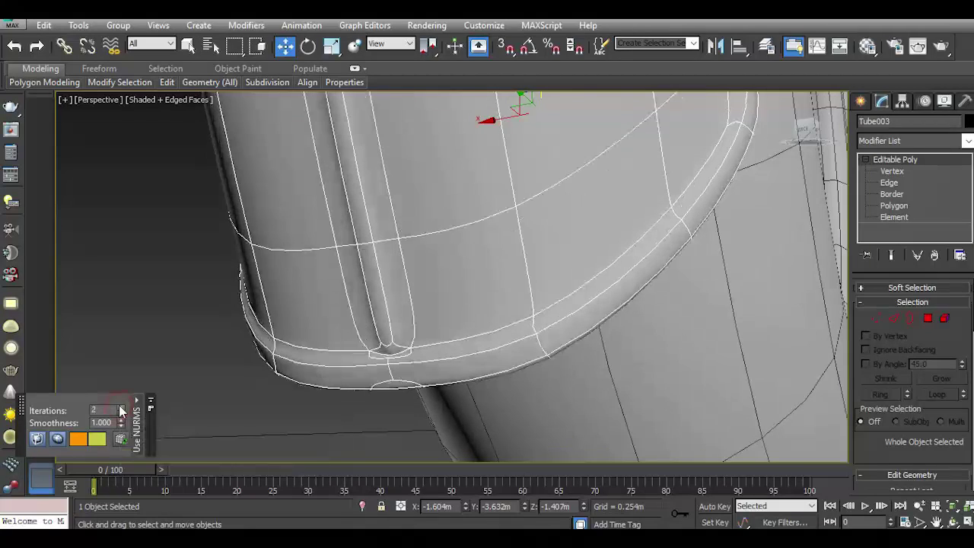
click(913, 170)
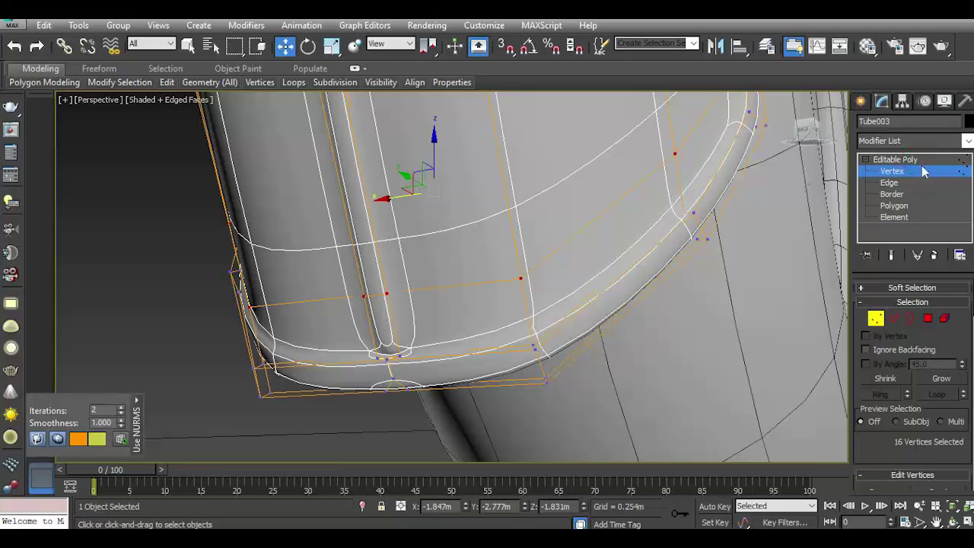
click(923, 172)
Hide the wireframe edges in the viewport and deselect the fender
click(191, 101)
click(239, 163)
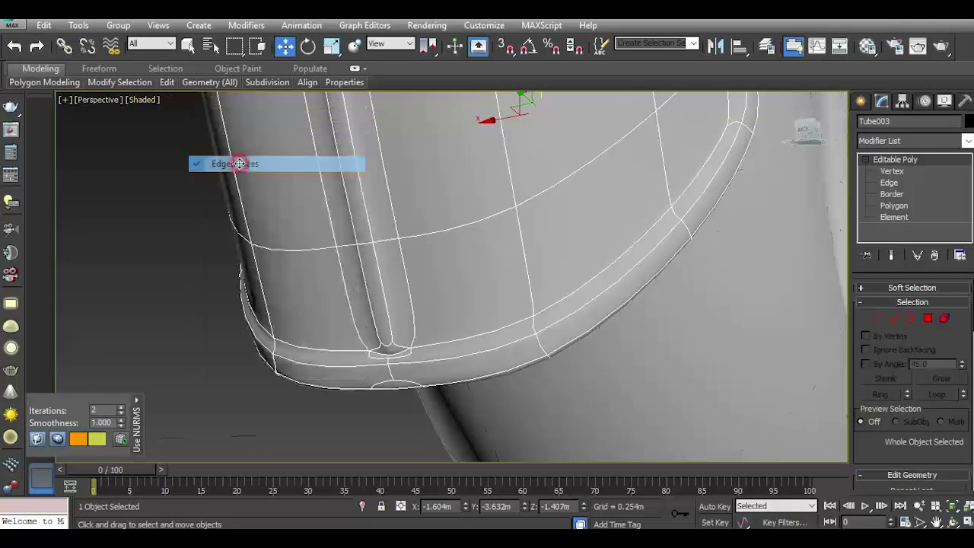
click(396, 424)
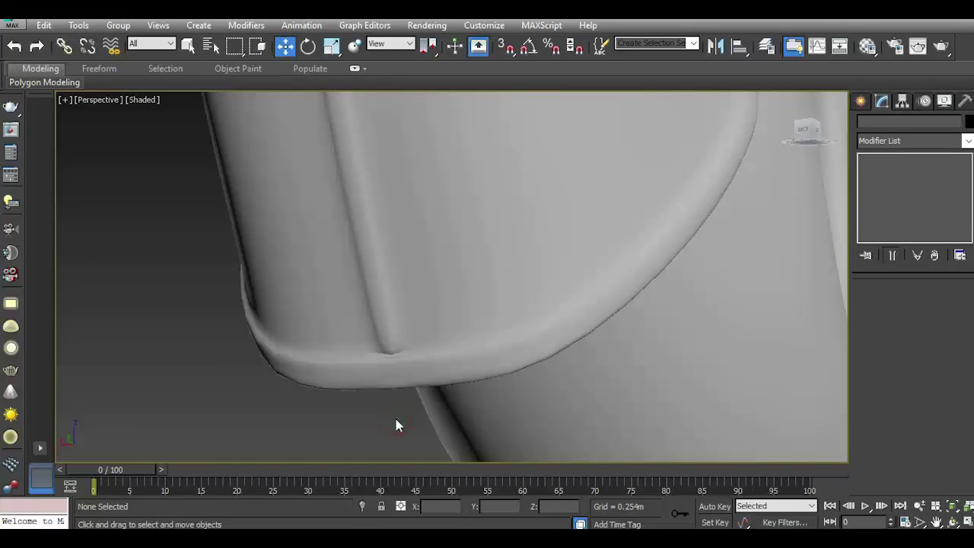
scroll(396, 418, down, 10)
click(805, 127)
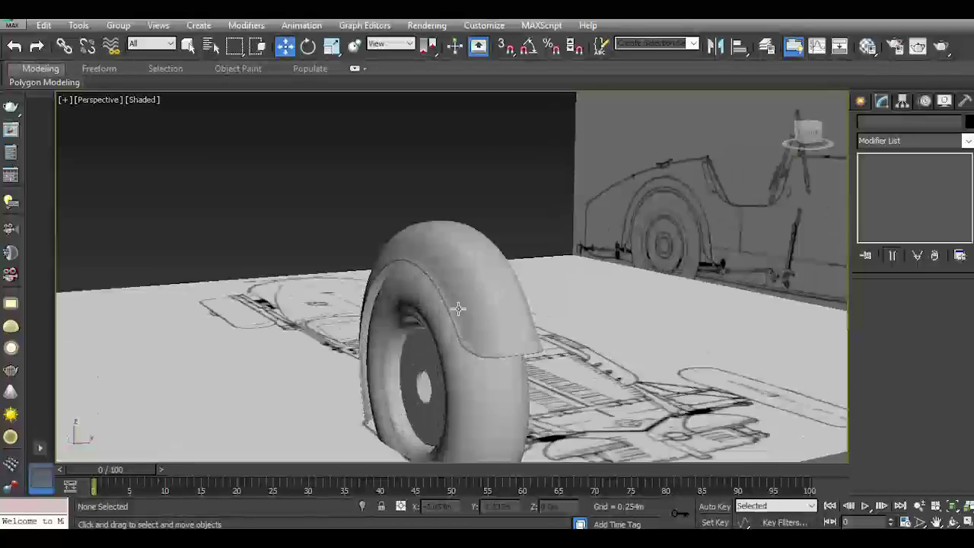
scroll(463, 318, up, 4)
Review the fender in Realistic shading, then switch the viewport back to Shaded
click(143, 100)
click(167, 114)
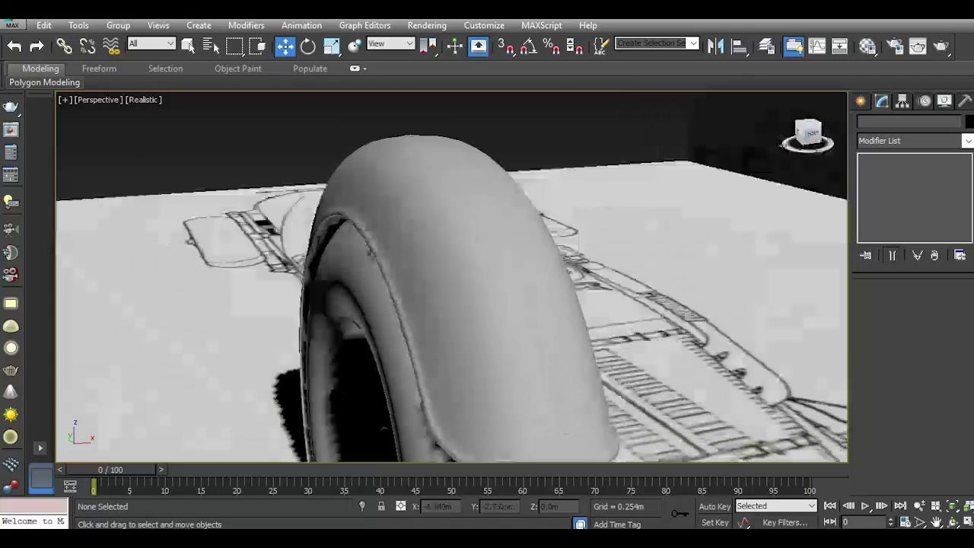
drag(803, 156, 771, 152)
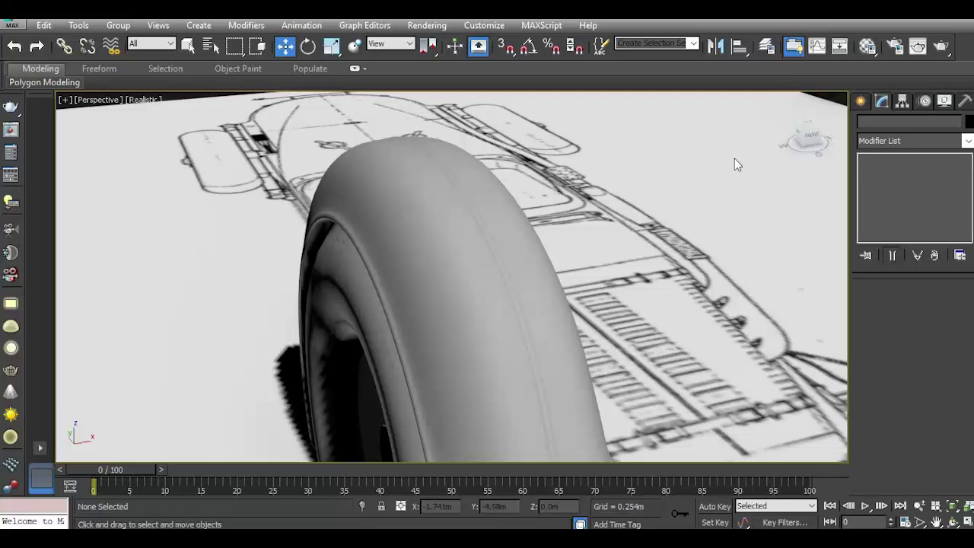
alt+middle_drag(501, 145, 468, 140)
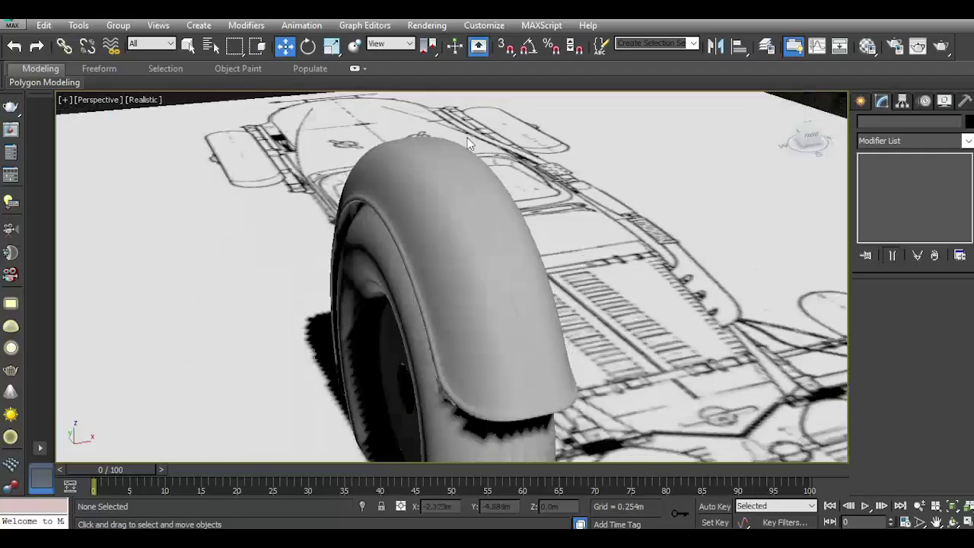
mouse_move(797, 134)
mouse_down()
mouse_move(769, 107)
mouse_move(791, 122)
mouse_move(797, 164)
mouse_up()
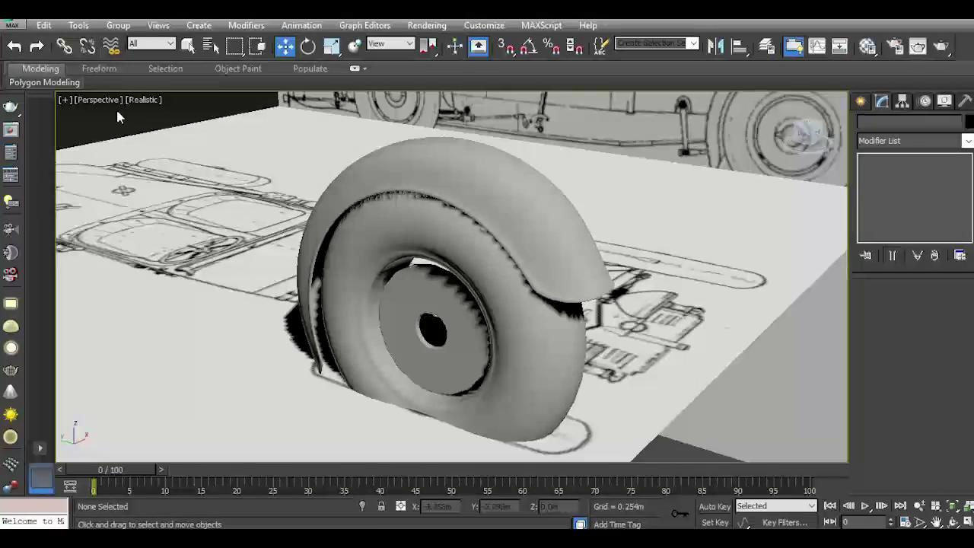
click(144, 100)
click(183, 132)
click(143, 99)
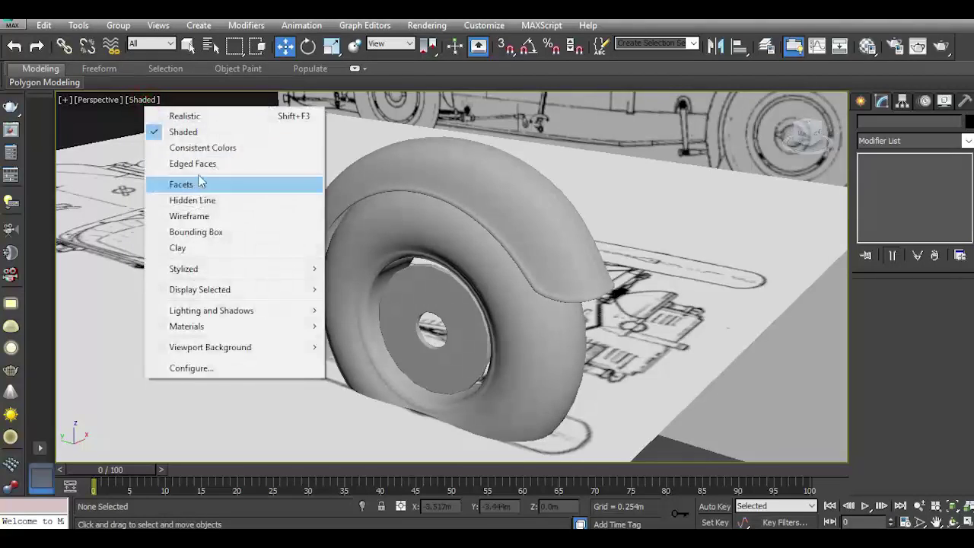
Show wireframe edges again and set the fender's smoothing to 1 iteration, then off
click(196, 165)
click(501, 218)
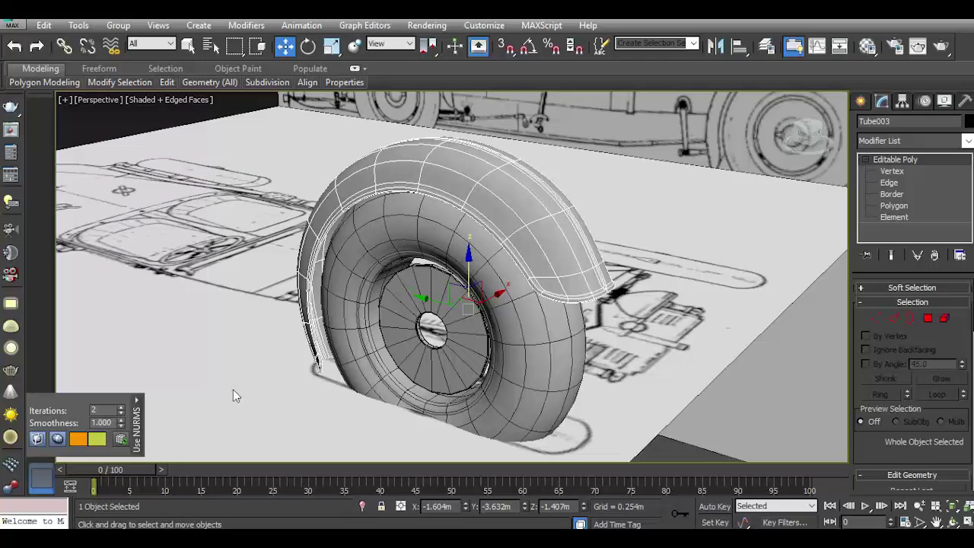
click(120, 414)
mouse_move(167, 82)
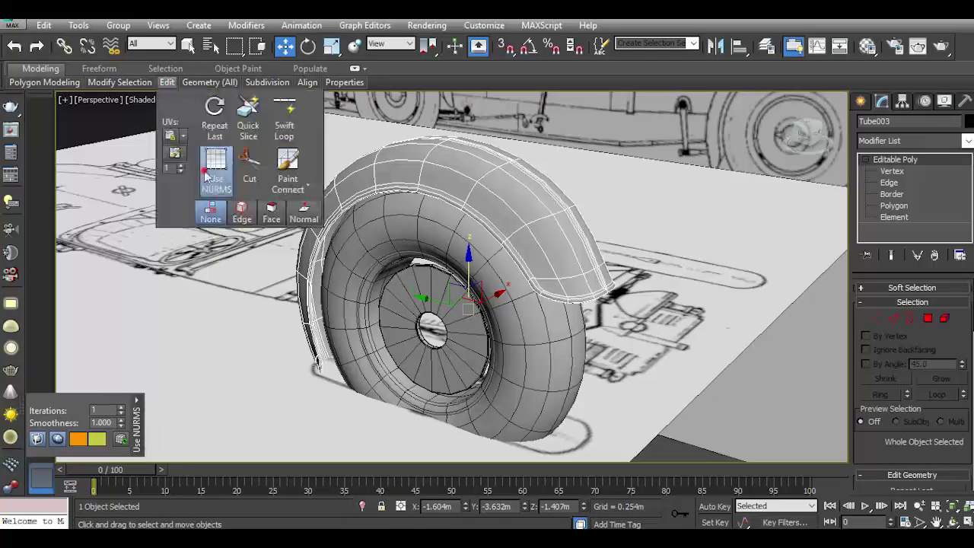
click(206, 177)
Turn off the tire's smoothing and select its inner edge loop around the hub
scroll(388, 346, up, 5)
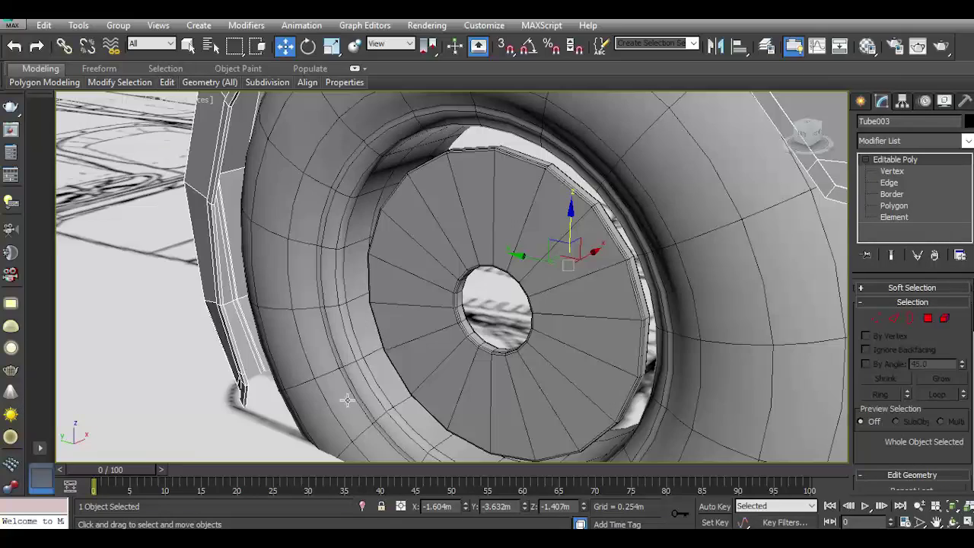
alt+middle_drag(347, 400, 398, 330)
scroll(429, 337, up, 5)
click(428, 337)
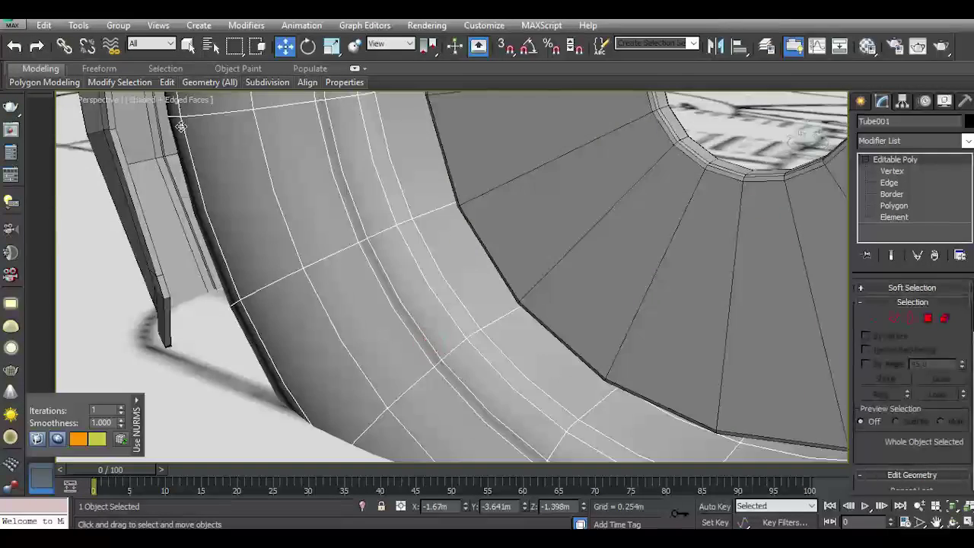
mouse_move(166, 82)
click(216, 164)
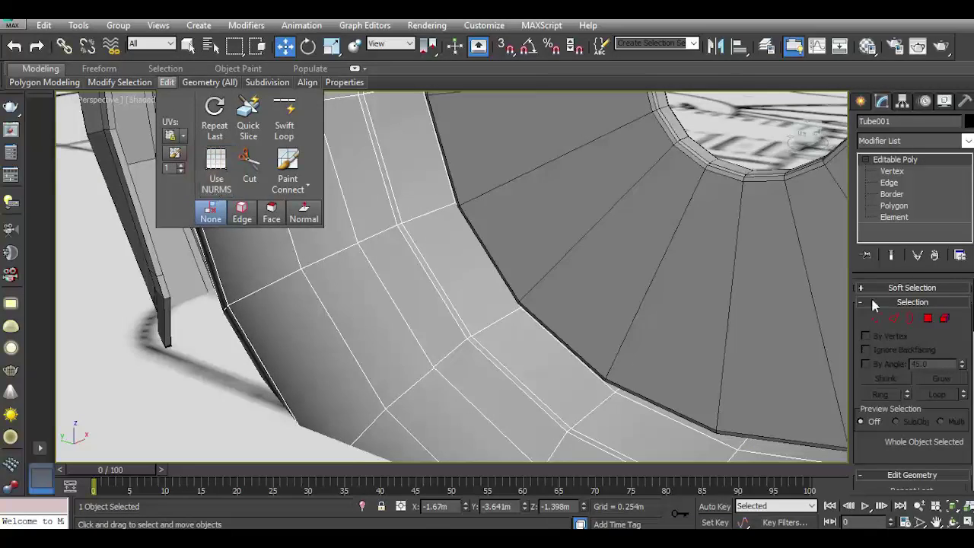
click(893, 318)
double_click(515, 333)
scroll(375, 299, down, 5)
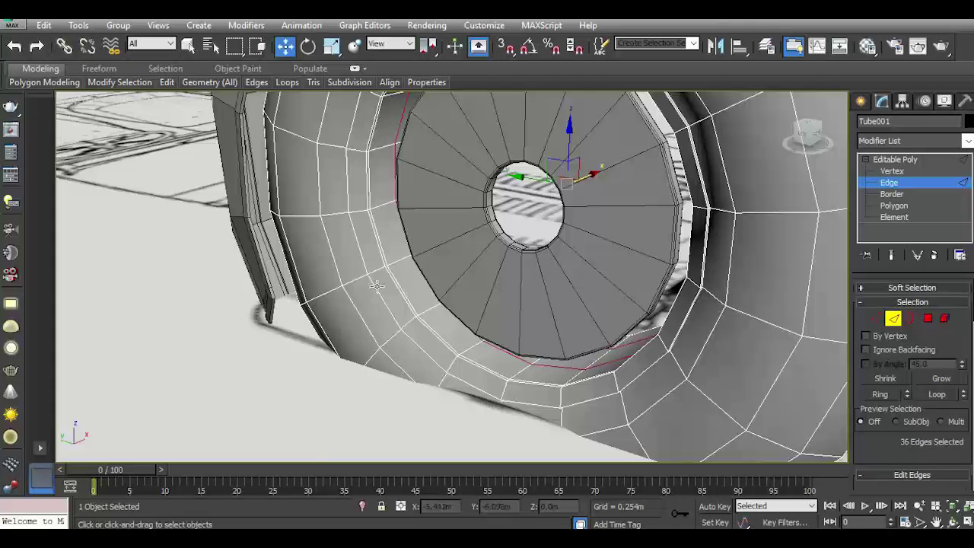
scroll(376, 286, up, 4)
double_click(419, 281)
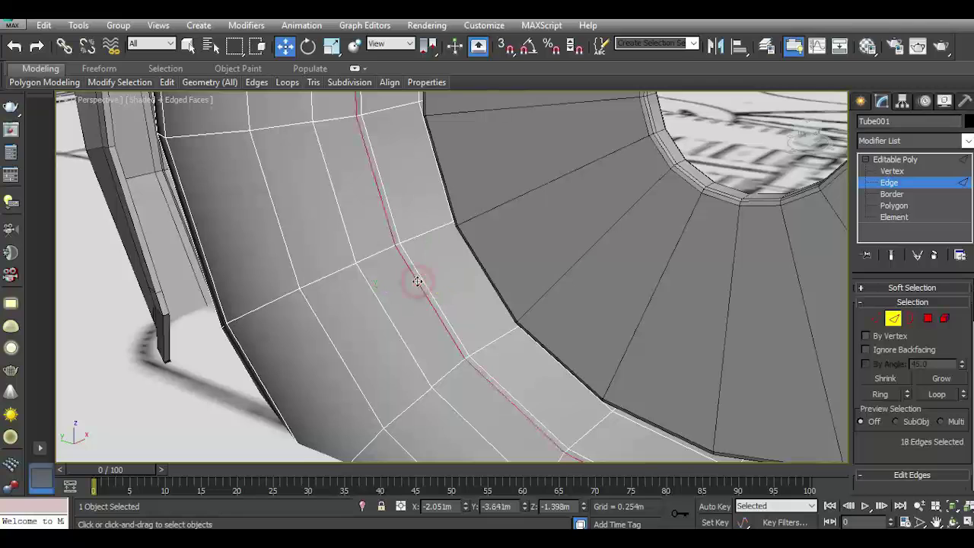
Chamfer the inner edge loop to a thin width with chamfer smoothing off
drag(942, 442, 900, 323)
click(905, 420)
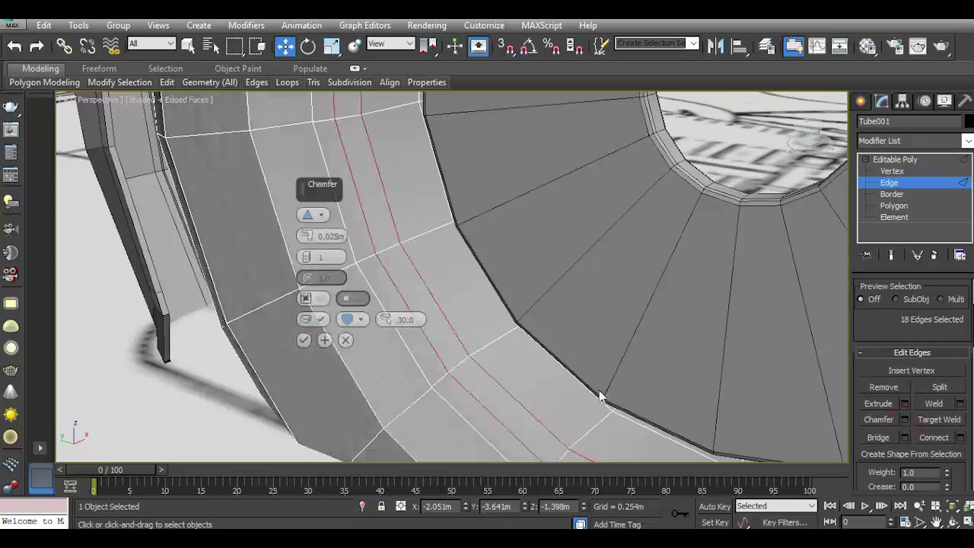
click(319, 320)
drag(305, 235, 307, 238)
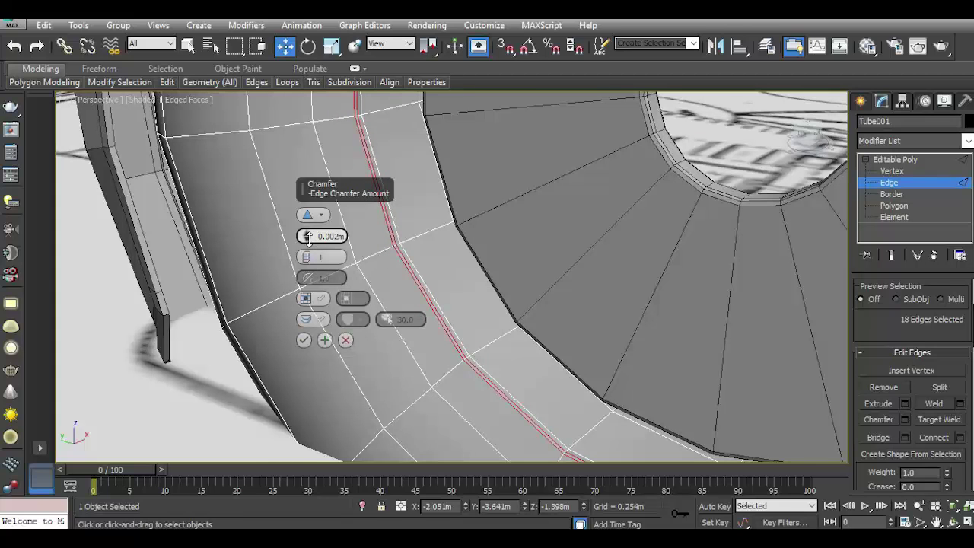
click(303, 341)
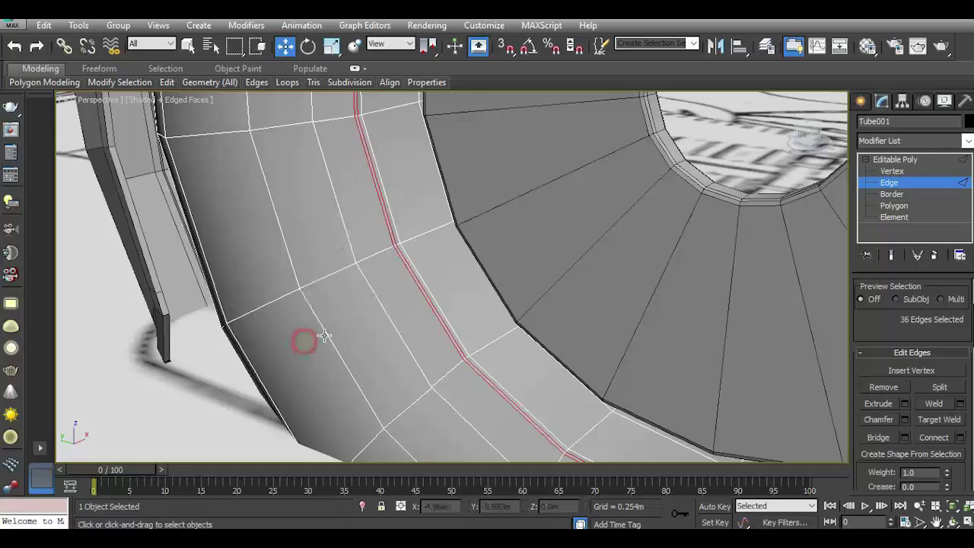
Re-enable NURMS on the tire, return to object level and deselect it
click(167, 82)
click(215, 163)
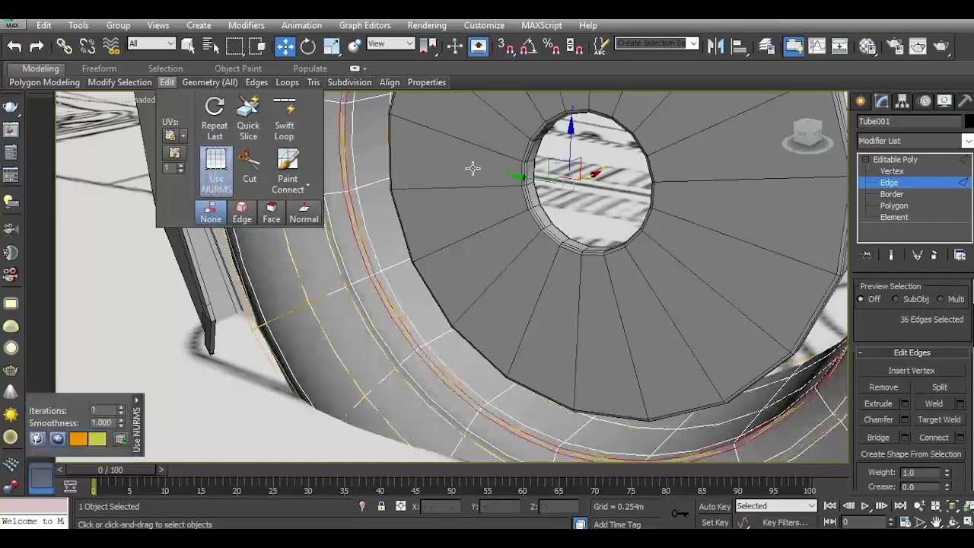
click(930, 160)
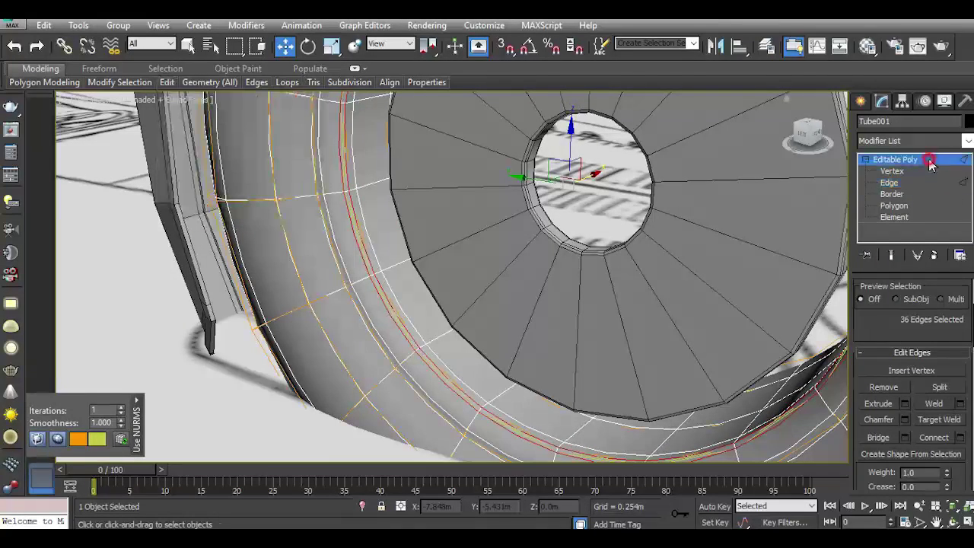
click(149, 259)
Turn off Edged Faces and orbit down to ground level beside the wheel
click(170, 105)
click(206, 159)
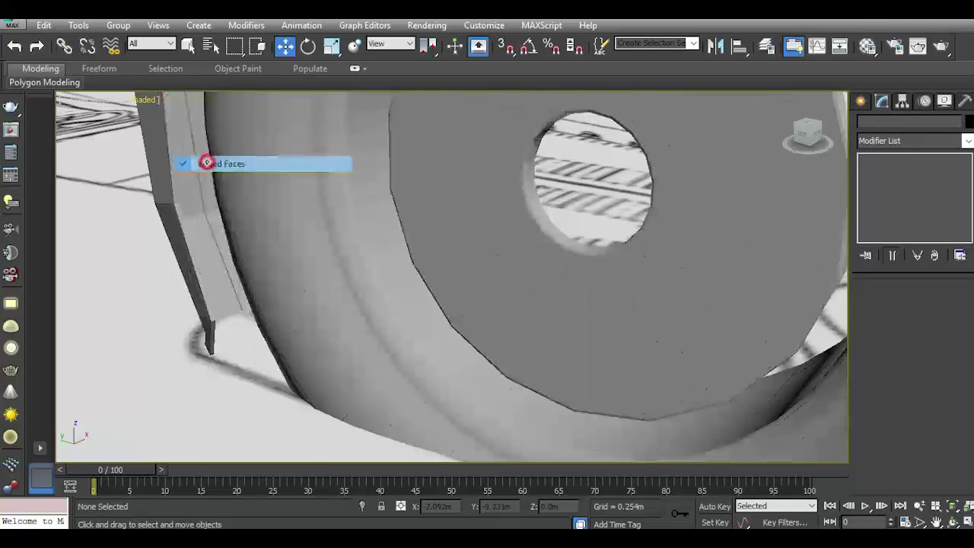
scroll(279, 261, down, 4)
drag(834, 146, 808, 137)
mouse_move(808, 137)
alt+middle_down()
mouse_move(192, 230)
mouse_move(320, 326)
alt+middle_up()
scroll(323, 323, up, 5)
Chamfer the tire's inner rim edge loop by 0.002m with NURMS switched off
click(373, 302)
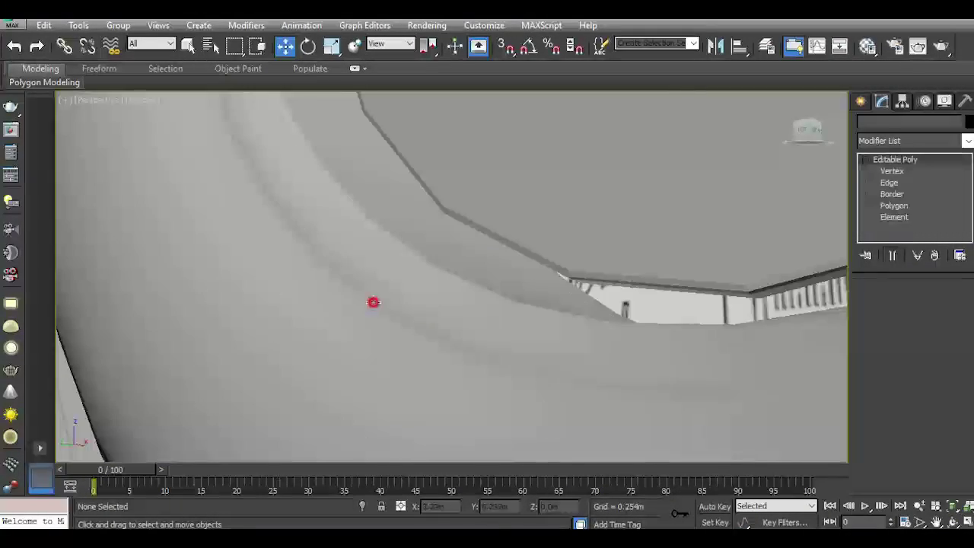
click(891, 321)
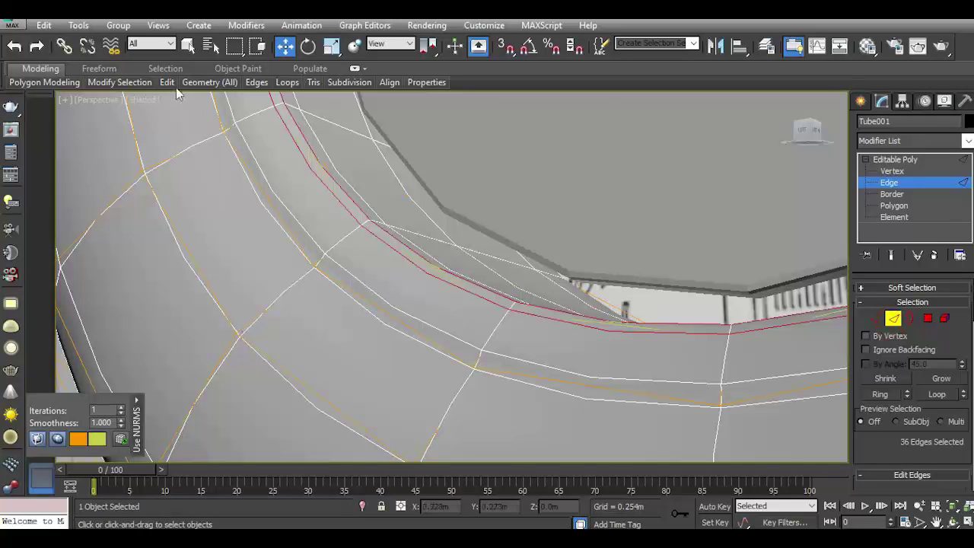
mouse_move(167, 82)
click(214, 174)
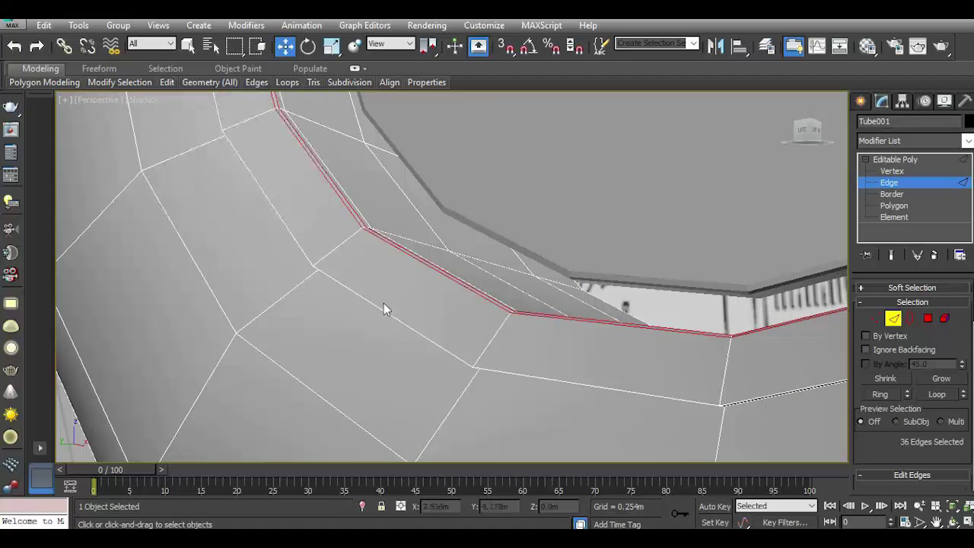
double_click(371, 305)
alt+middle_drag(371, 305, 337, 300)
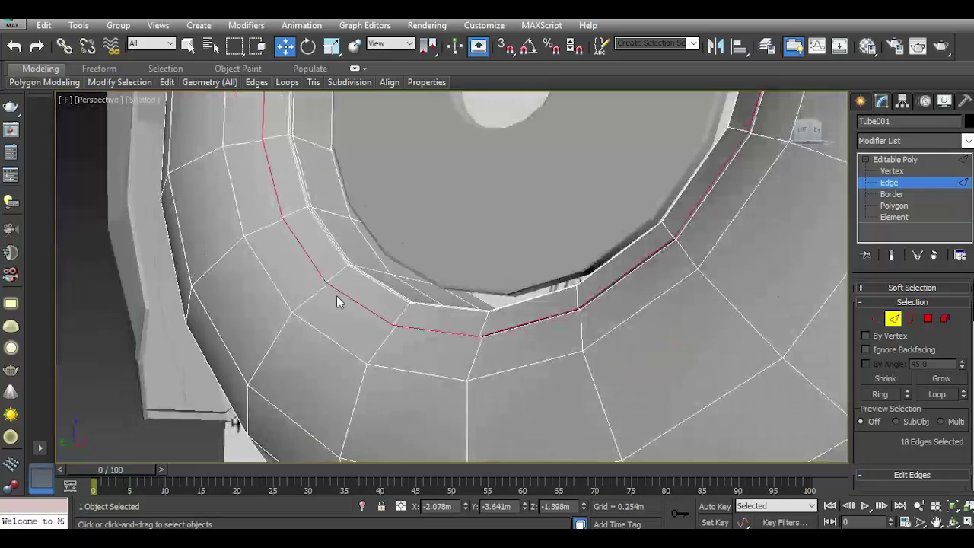
scroll(601, 289, up, 2)
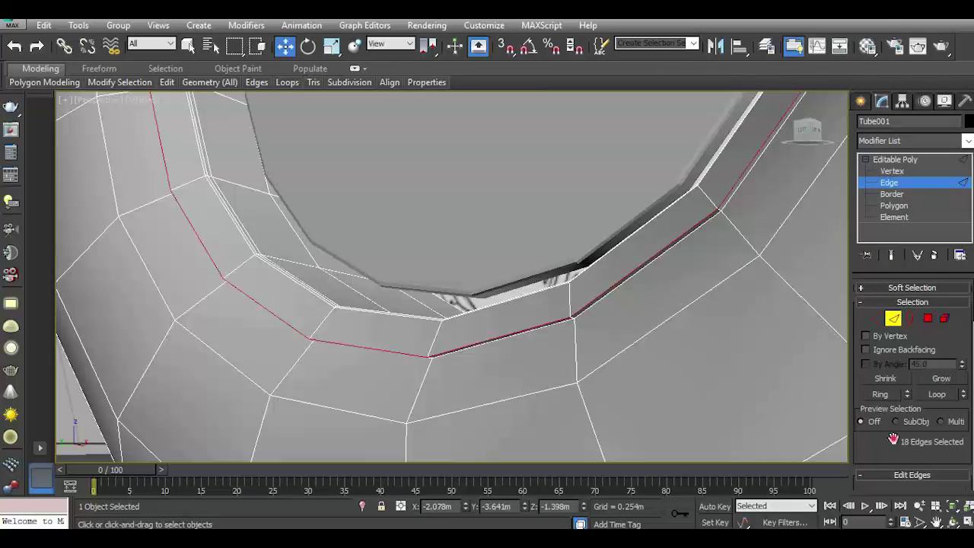
scroll(892, 439, down, 3)
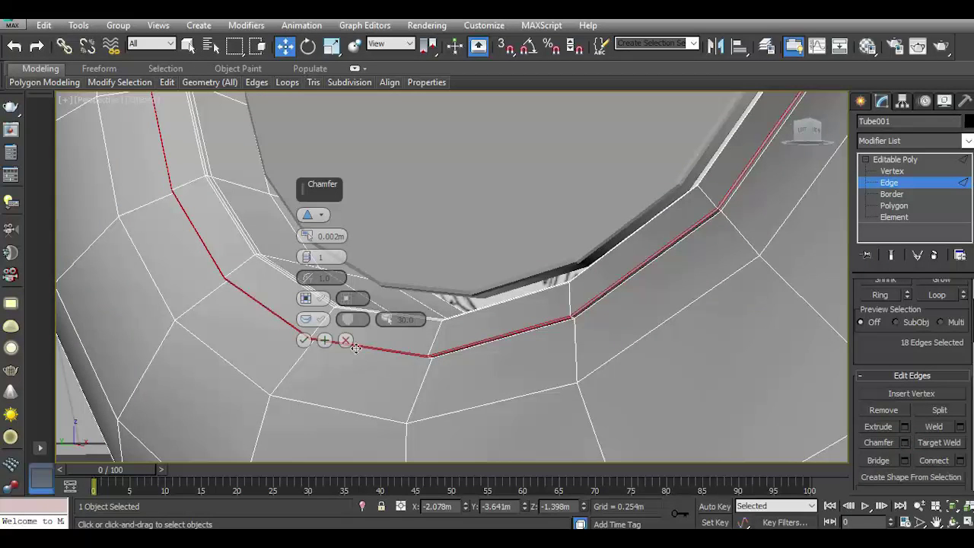
alt+middle_drag(355, 347, 327, 290)
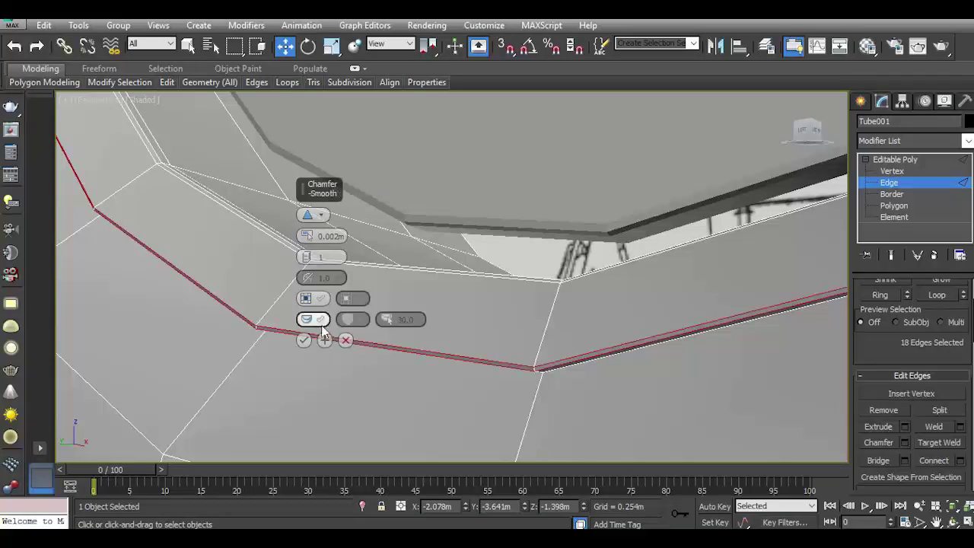
click(304, 340)
Re-enable NURMS on the tire and exit edge editing to review the wheel
scroll(408, 339, down, 5)
scroll(407, 340, down, 4)
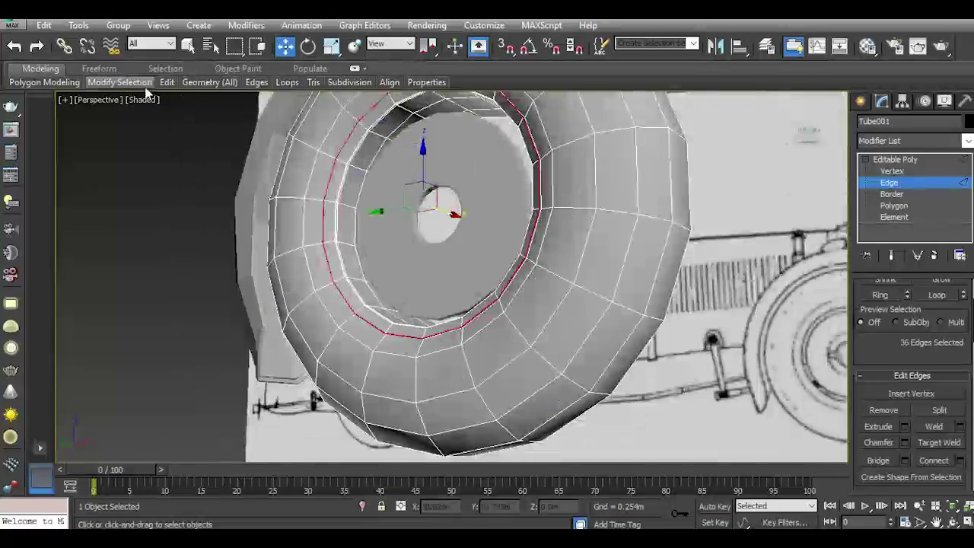
click(203, 168)
click(913, 160)
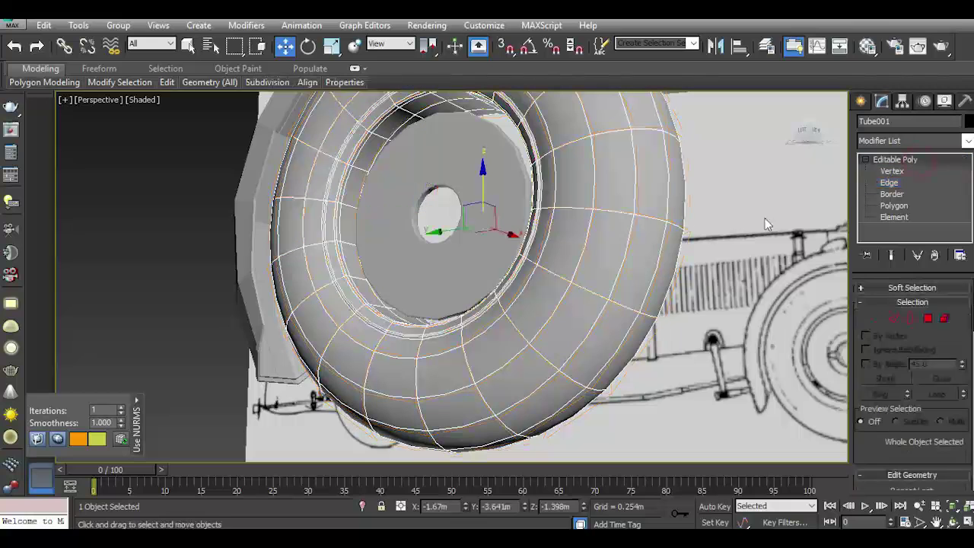
click(762, 218)
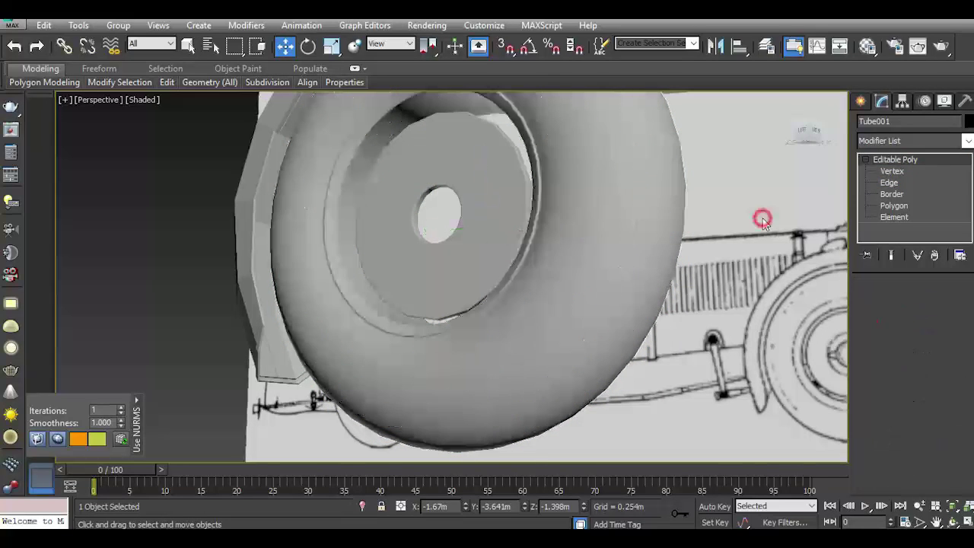
drag(810, 141, 808, 131)
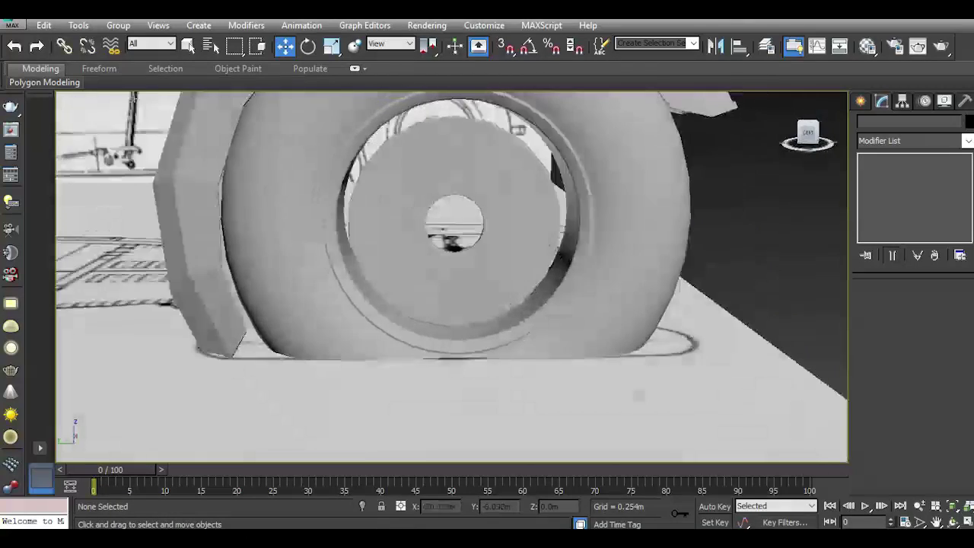
scroll(532, 333, up, 5)
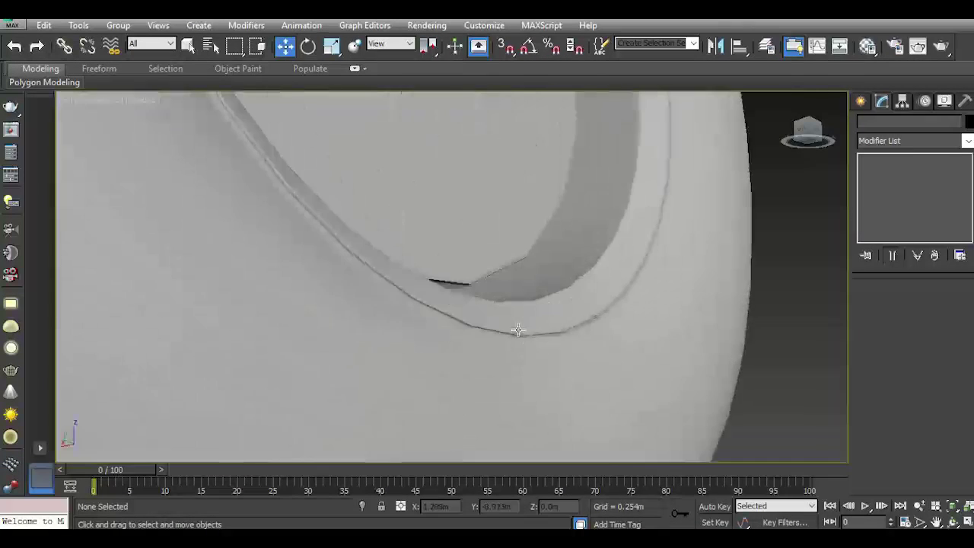
Raise the tire's smoothing iterations from 1 to 2 and preview it from ground level
click(526, 341)
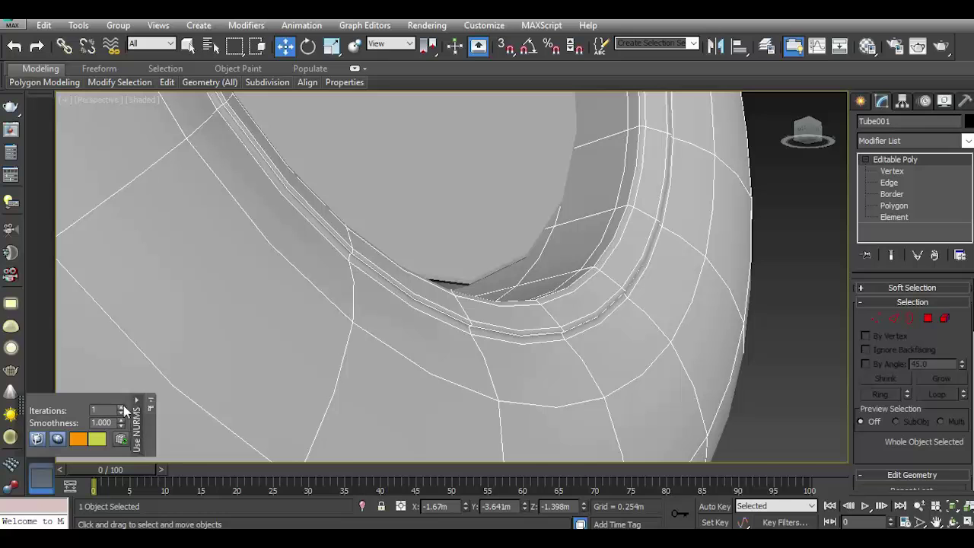
click(120, 407)
click(766, 353)
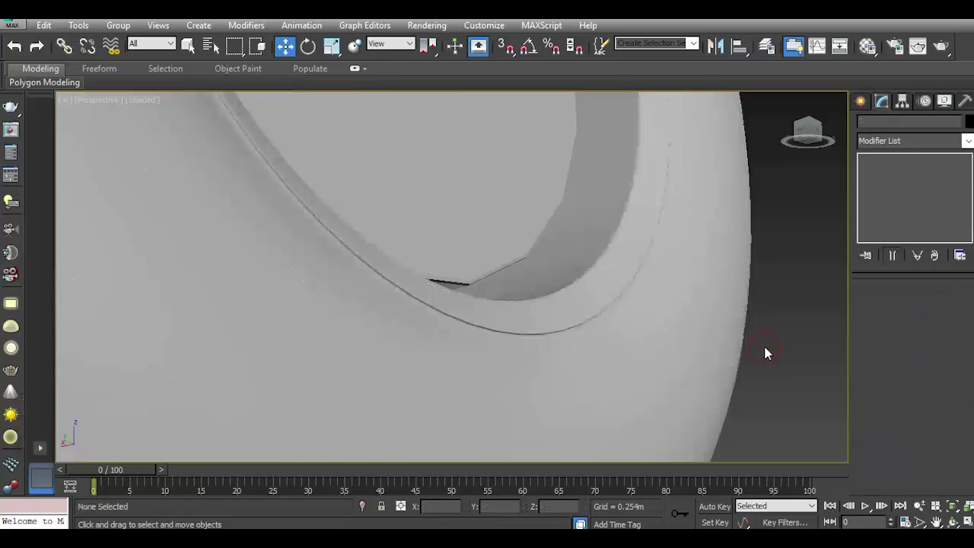
scroll(676, 318, down, 5)
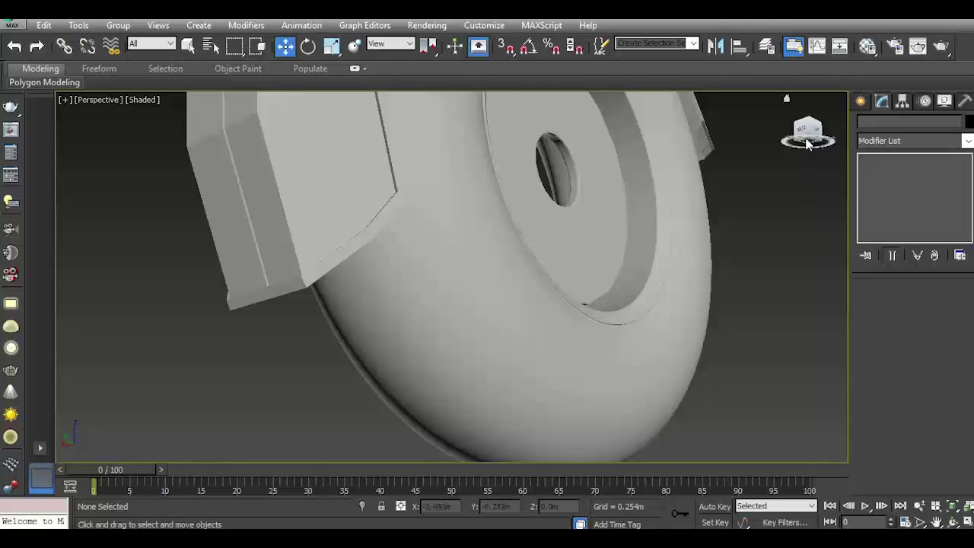
mouse_move(813, 131)
mouse_down()
mouse_move(807, 145)
mouse_move(814, 132)
mouse_up()
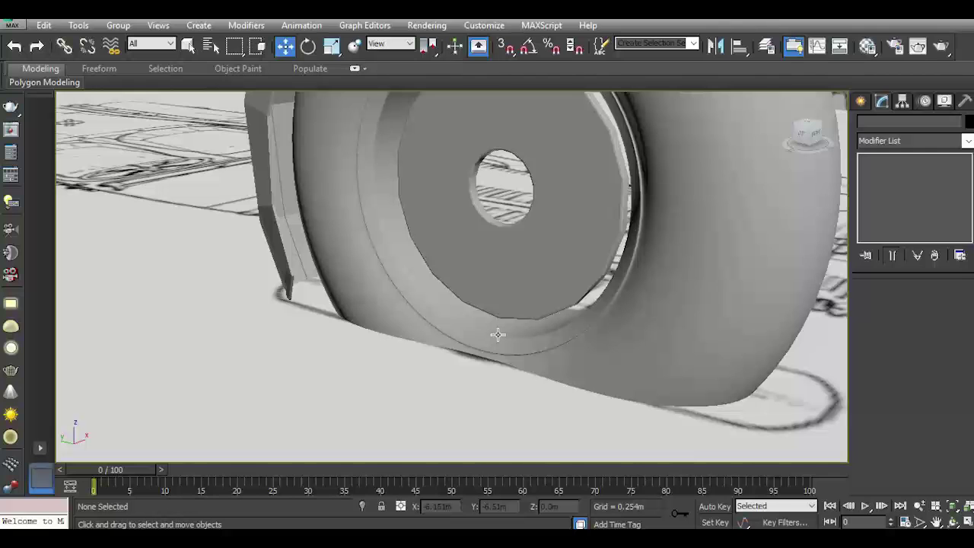
scroll(510, 341, down, 5)
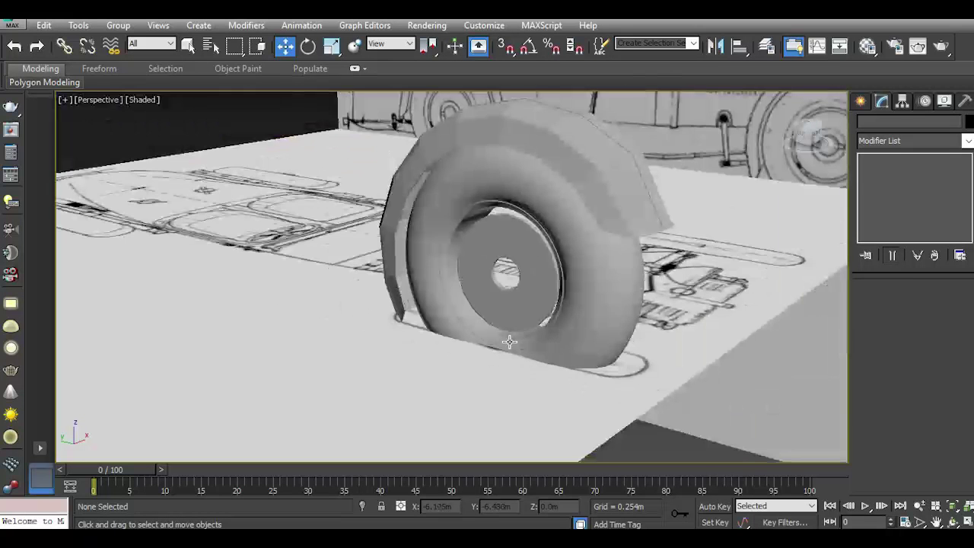
click(553, 348)
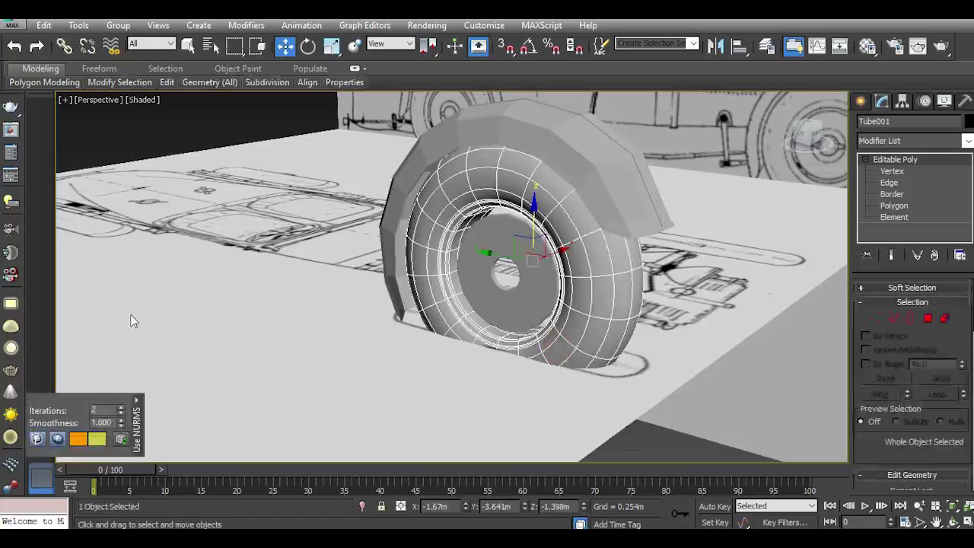
Drop the wheel's smoothing to 1 iteration and uncheck Use NURMS
click(120, 414)
mouse_move(167, 82)
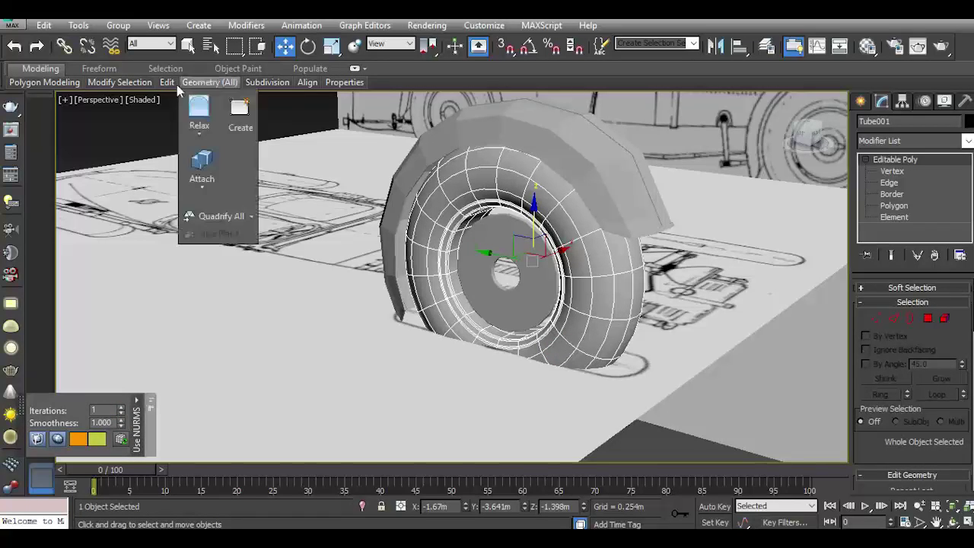
click(224, 180)
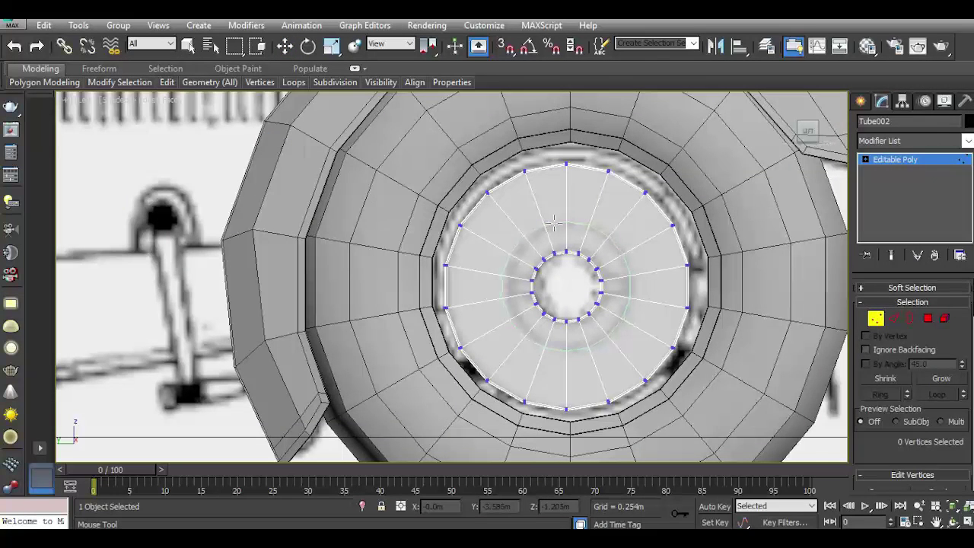
Insert an edge loop ring on the hub face and select the 18 polygons around the hole
click(555, 222)
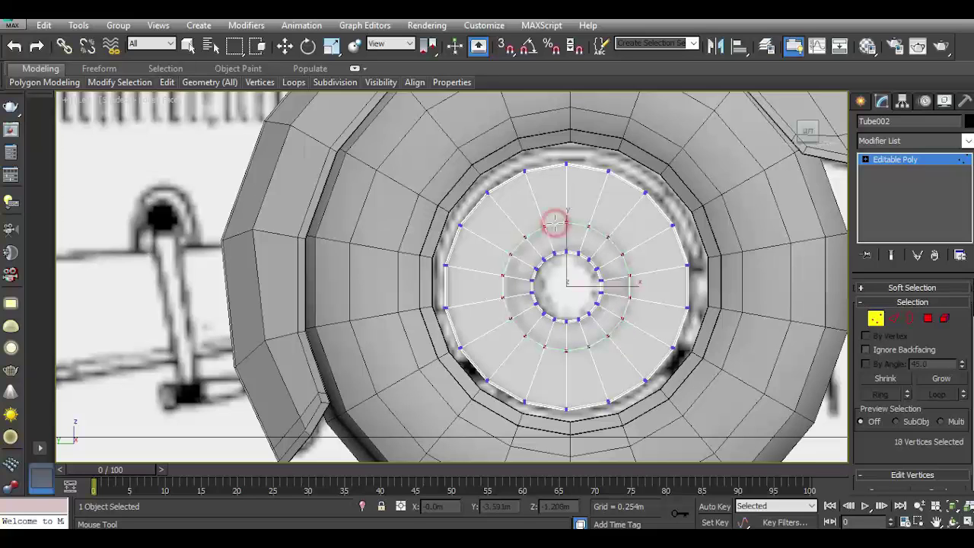
click(286, 45)
click(928, 319)
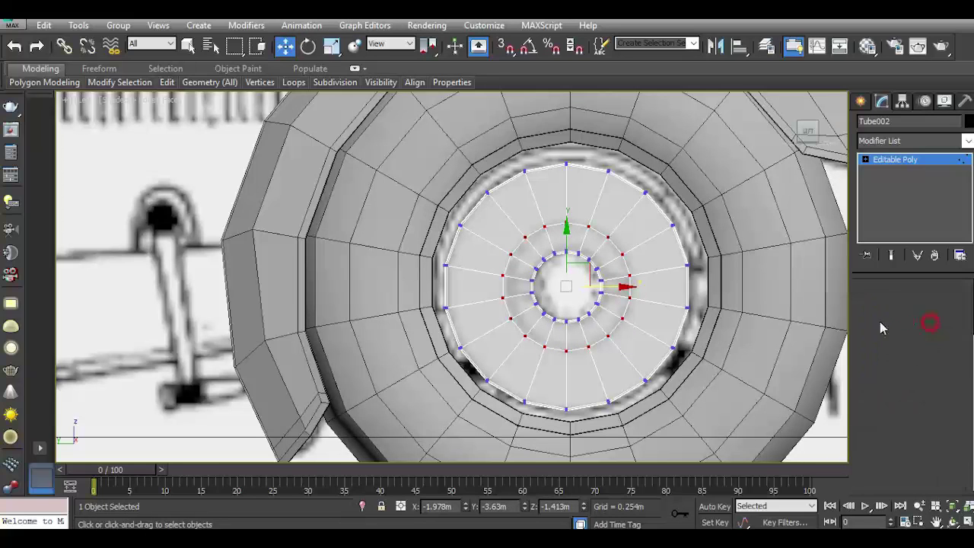
click(532, 254)
shift+click(526, 271)
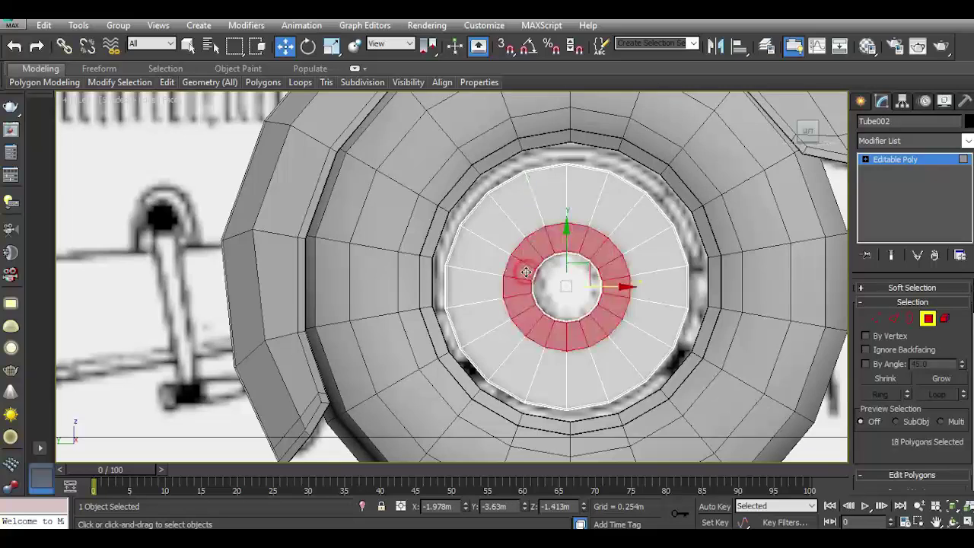
scroll(531, 270, up, 5)
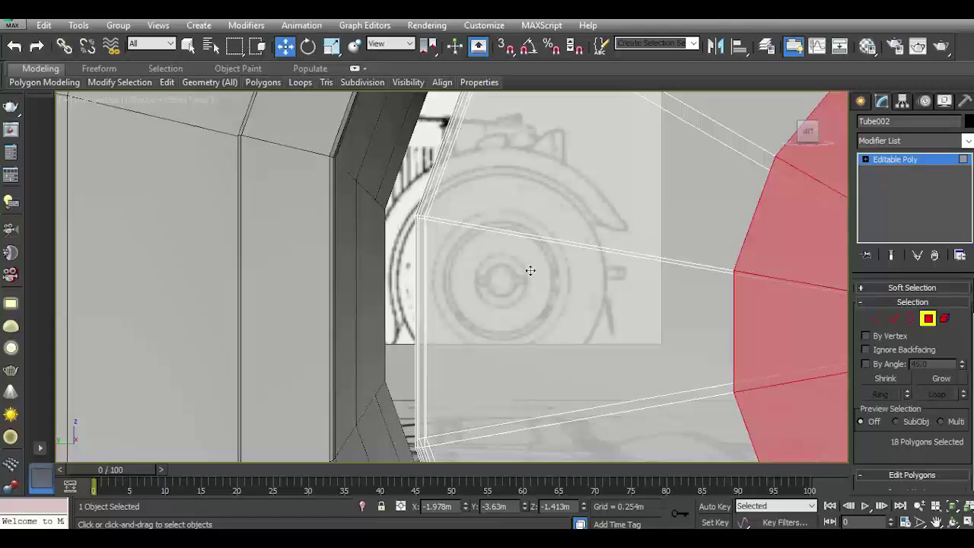
scroll(578, 253, down, 10)
drag(813, 133, 737, 233)
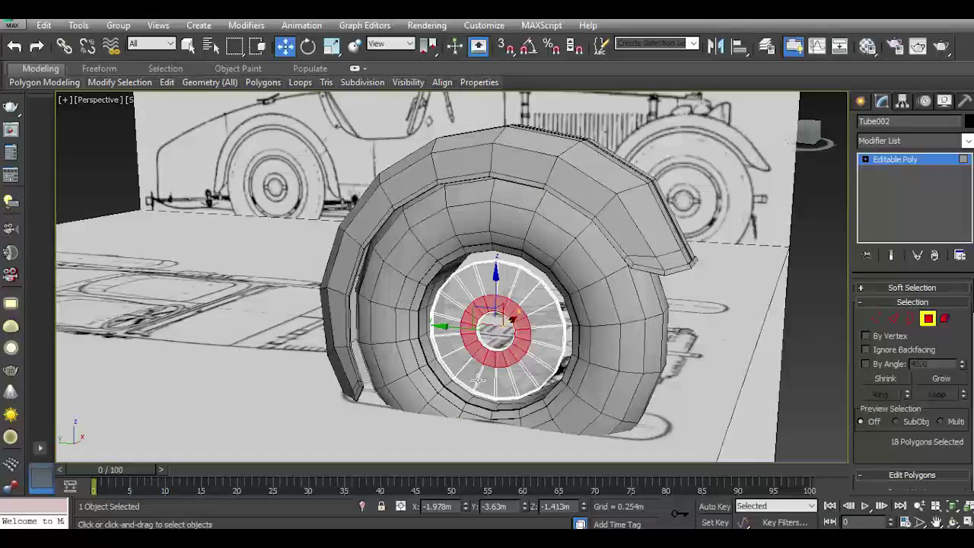
scroll(457, 367, up, 2)
key(z)
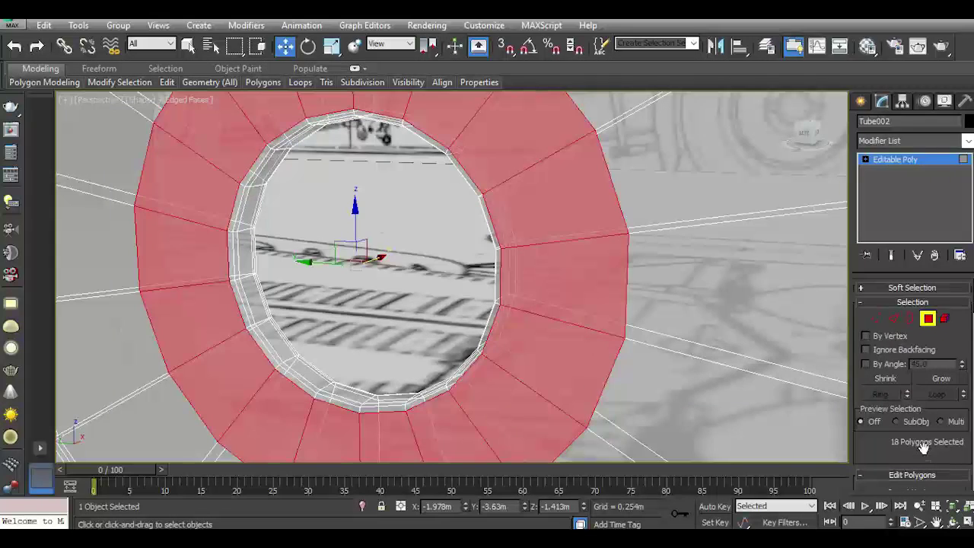
scroll(923, 447, down, 4)
Extrude the hub polygon ring outward by 0.013m with See-Through turned off
click(905, 382)
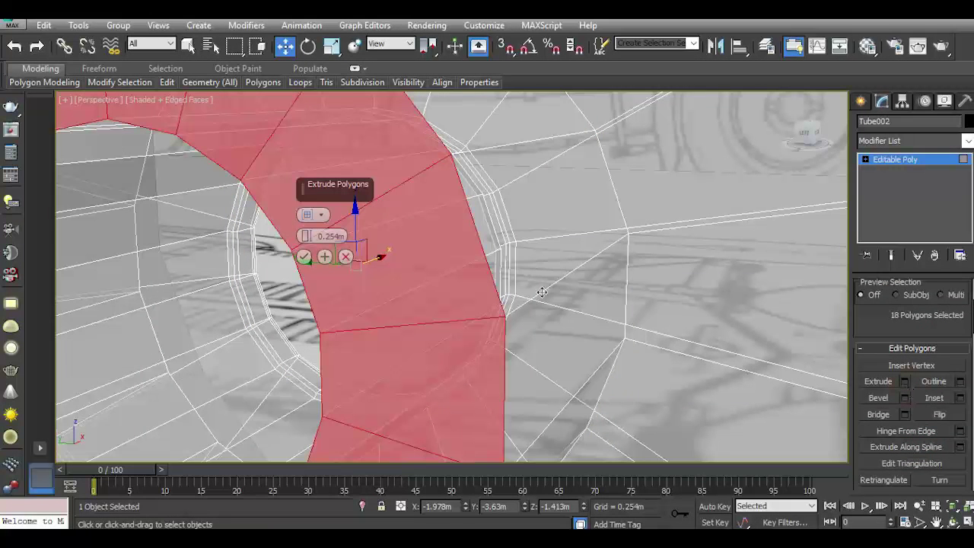
key(alt+x)
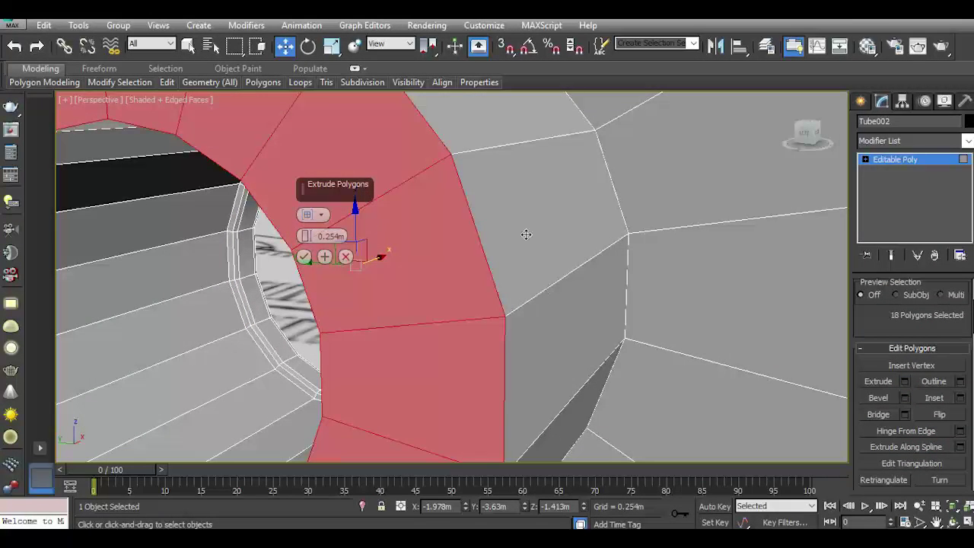
scroll(305, 236, down, 5)
drag(305, 236, 307, 280)
scroll(307, 280, down, 10)
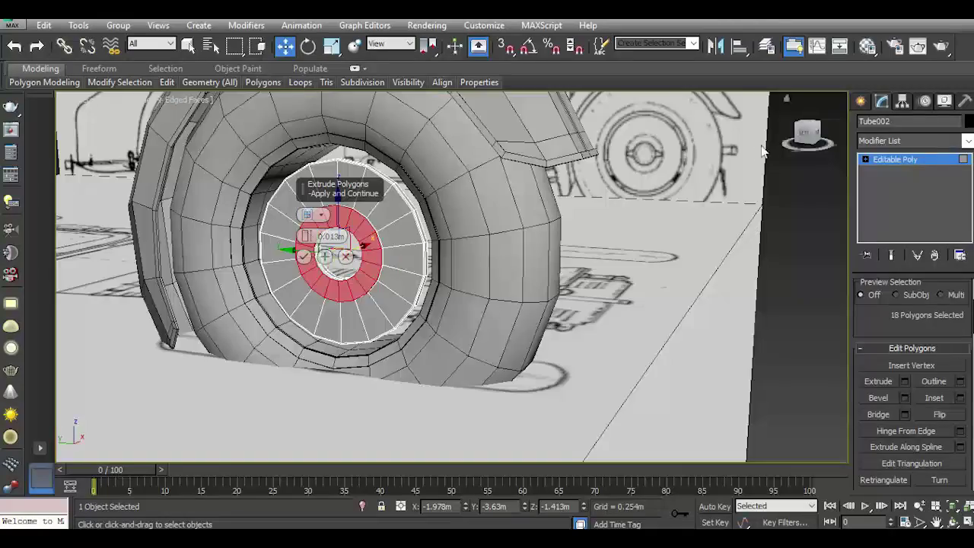
scroll(540, 251, up, 2)
mouse_move(540, 251)
alt+middle_down()
mouse_move(540, 266)
mouse_move(515, 261)
alt+middle_up()
scroll(540, 265, up, 5)
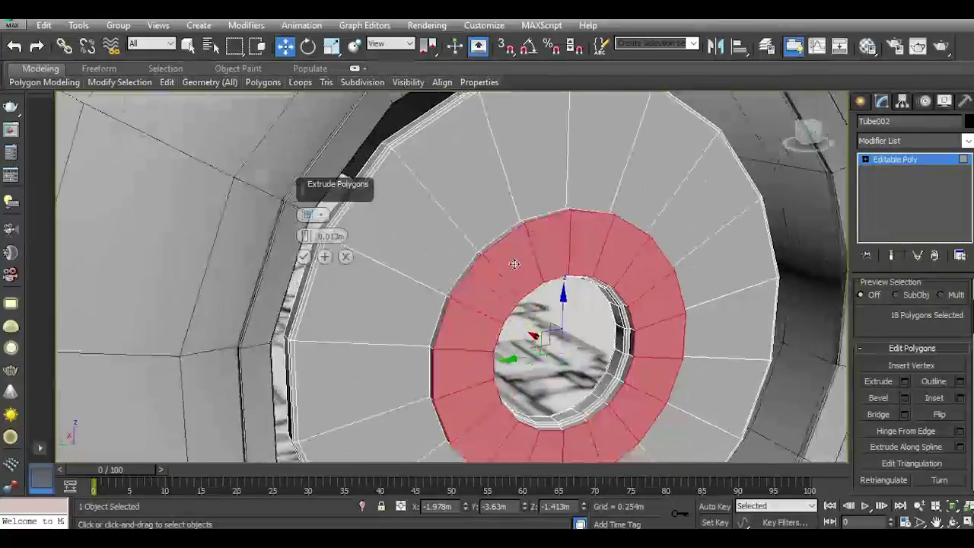
scroll(515, 267, up, 3)
click(303, 256)
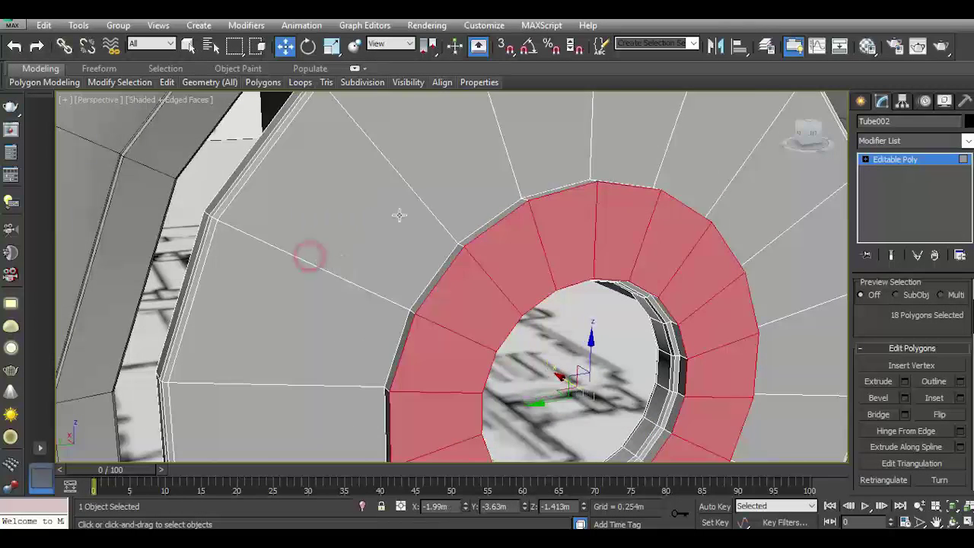
alt+middle_drag(398, 215, 404, 225)
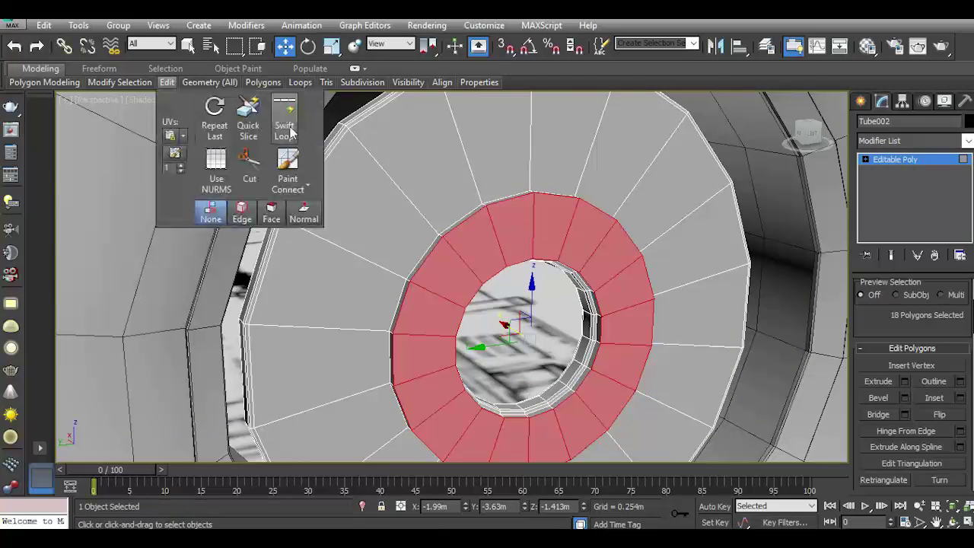
Insert a Swift Loop through the extruded hub ring and slide the new edge loop into place
click(285, 126)
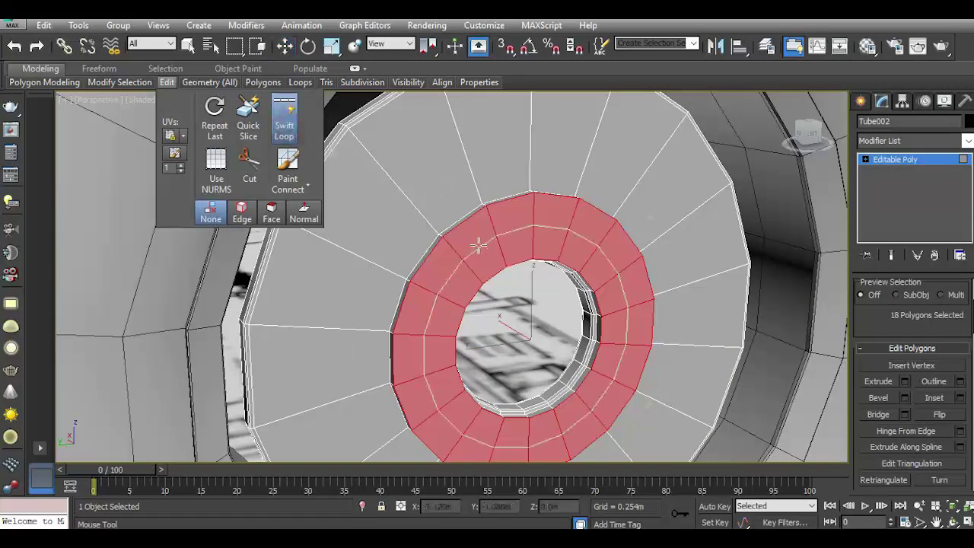
click(286, 49)
mouse_move(166, 83)
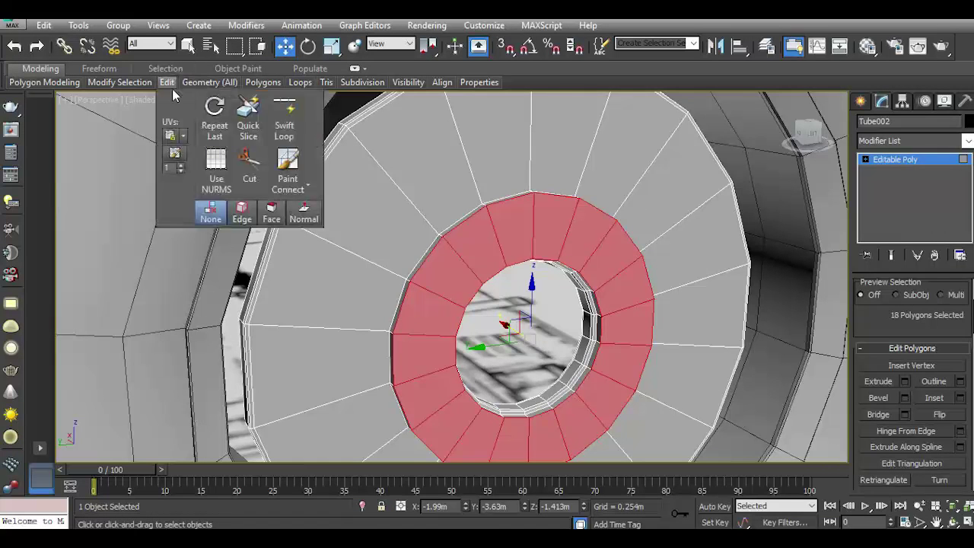
click(283, 118)
click(457, 262)
key(w)
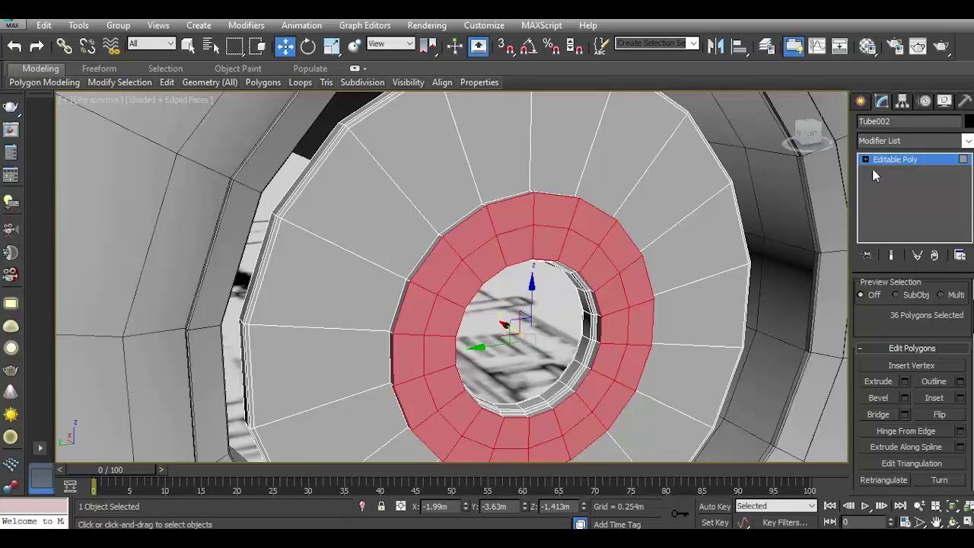
click(865, 159)
click(888, 182)
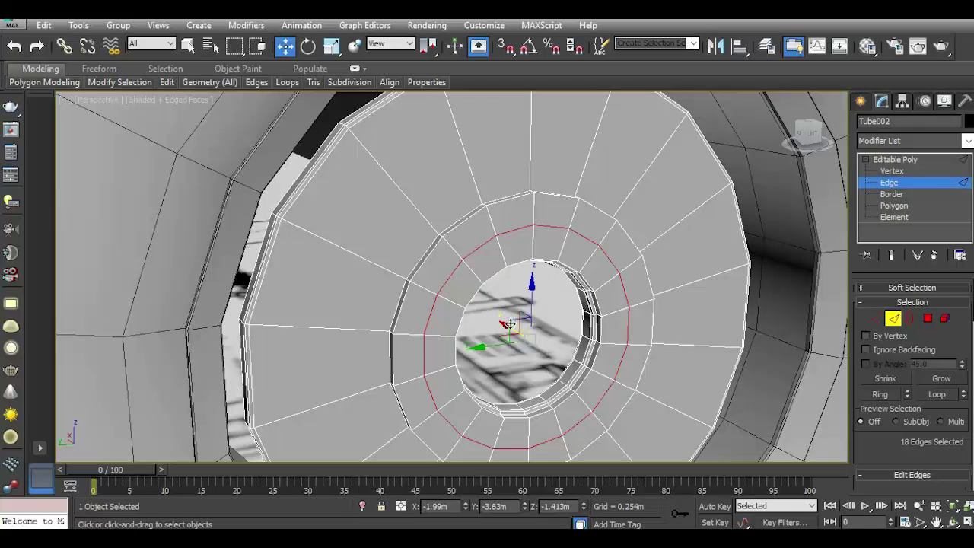
drag(509, 325, 517, 326)
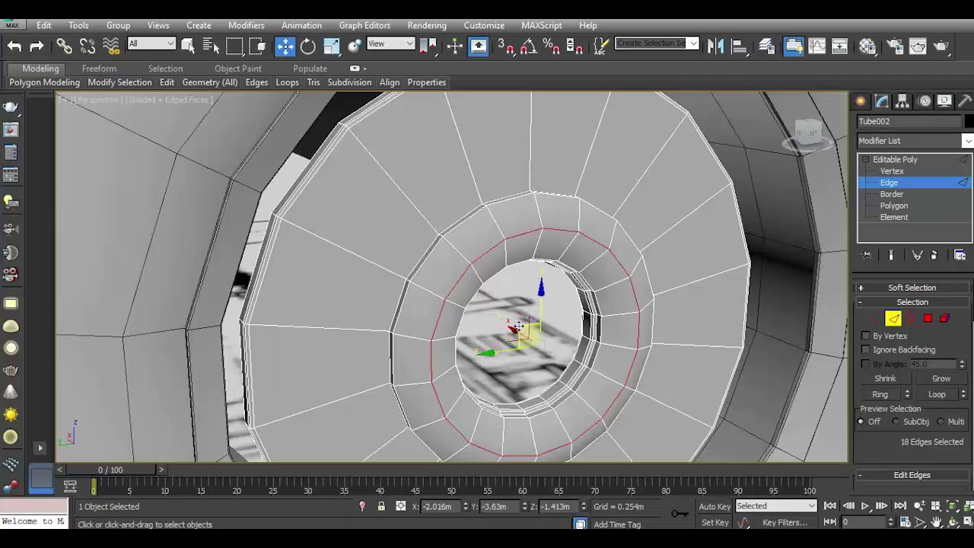
Toggle NURMS on to inspect the rounded hub collar up close, then off again
mouse_move(167, 83)
click(216, 169)
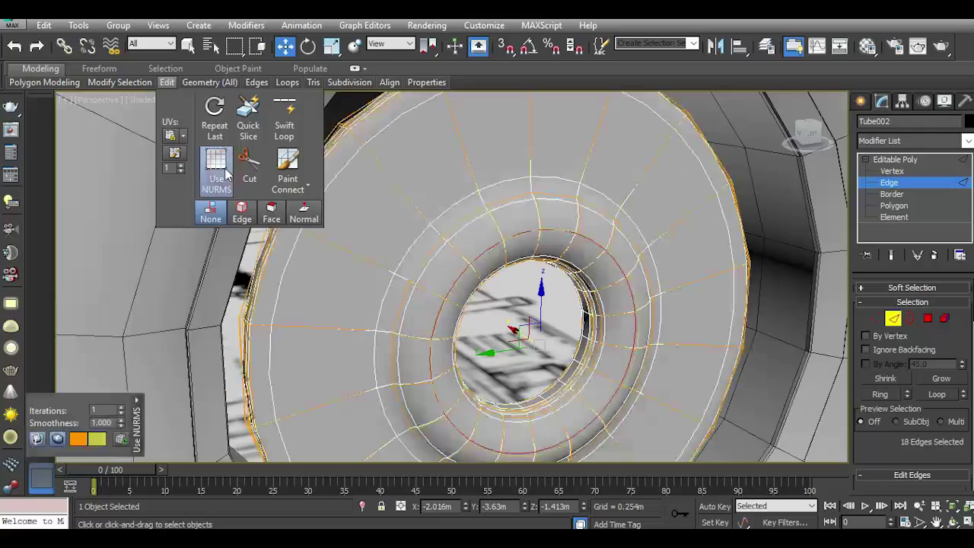
scroll(560, 262, down, 5)
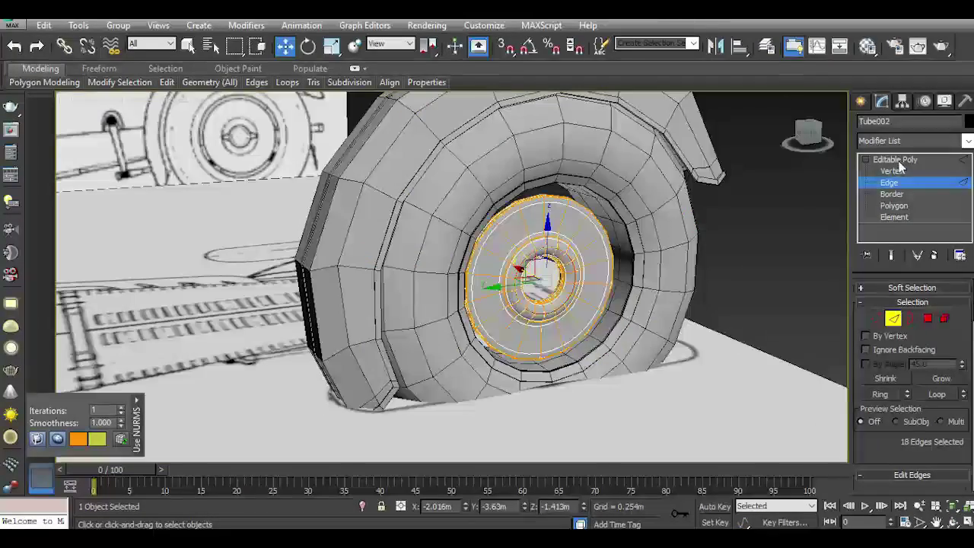
drag(808, 133, 816, 142)
scroll(489, 346, up, 1)
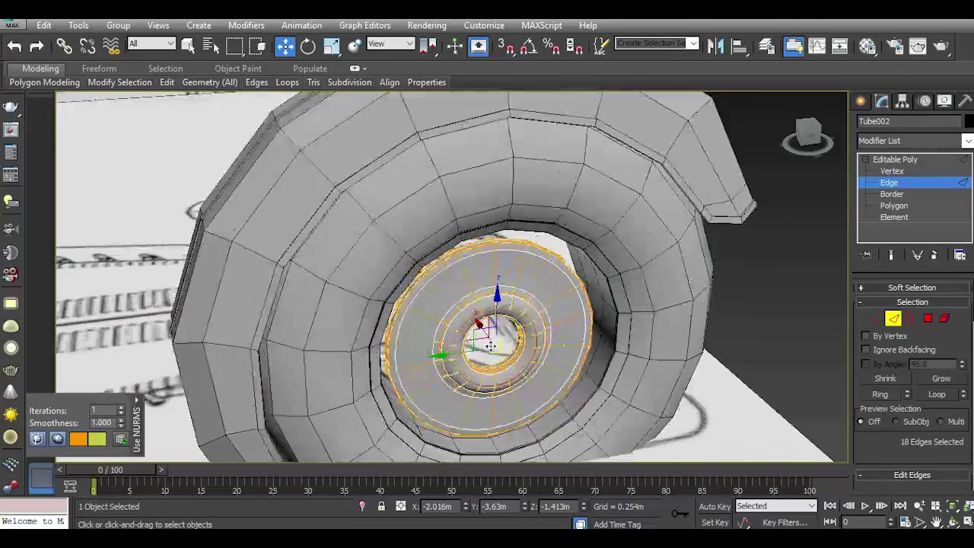
scroll(489, 346, up, 1)
scroll(491, 346, up, 1)
scroll(492, 346, up, 1)
scroll(492, 347, up, 2)
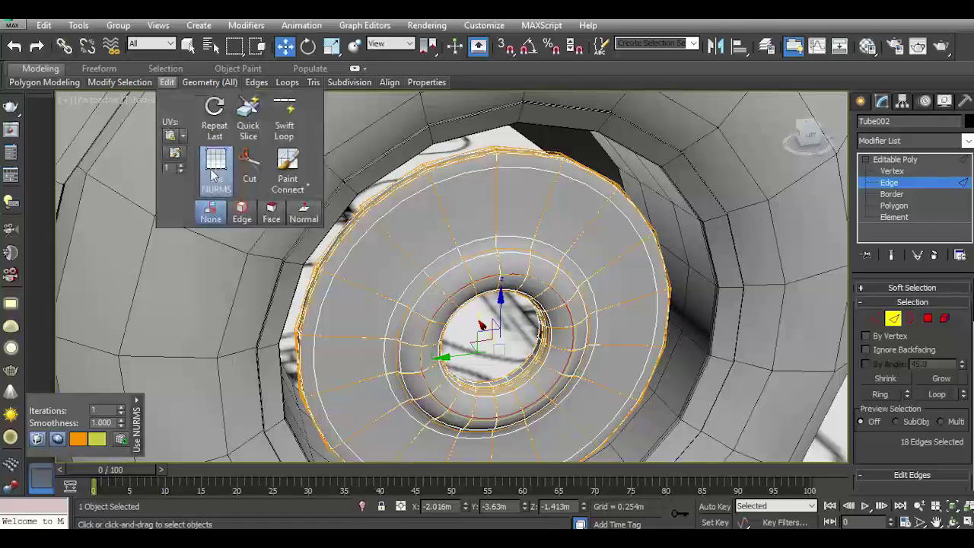
click(216, 169)
Chamfer the hub ring's outer and inner edge loops by 0.002m
scroll(456, 297, up, 2)
double_click(436, 256)
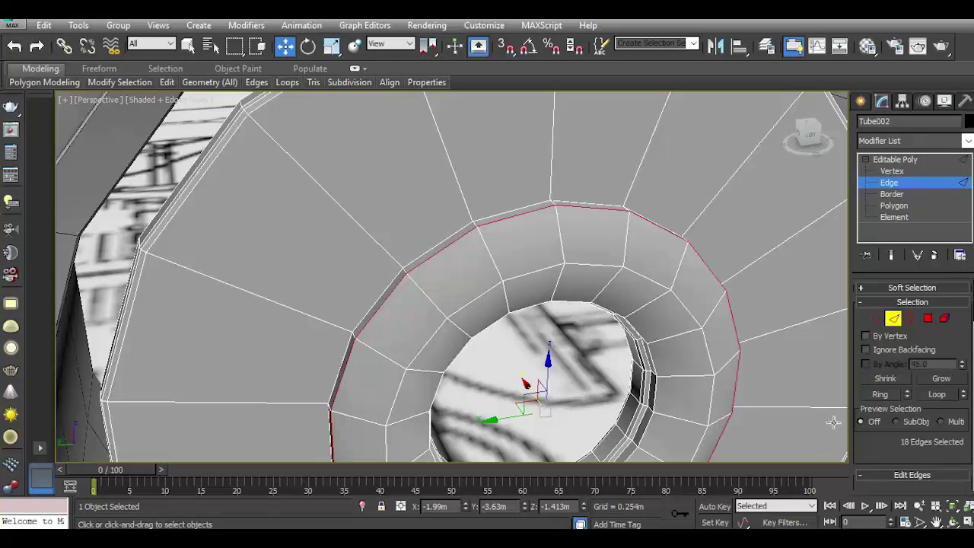
ctrl+double_click(655, 397)
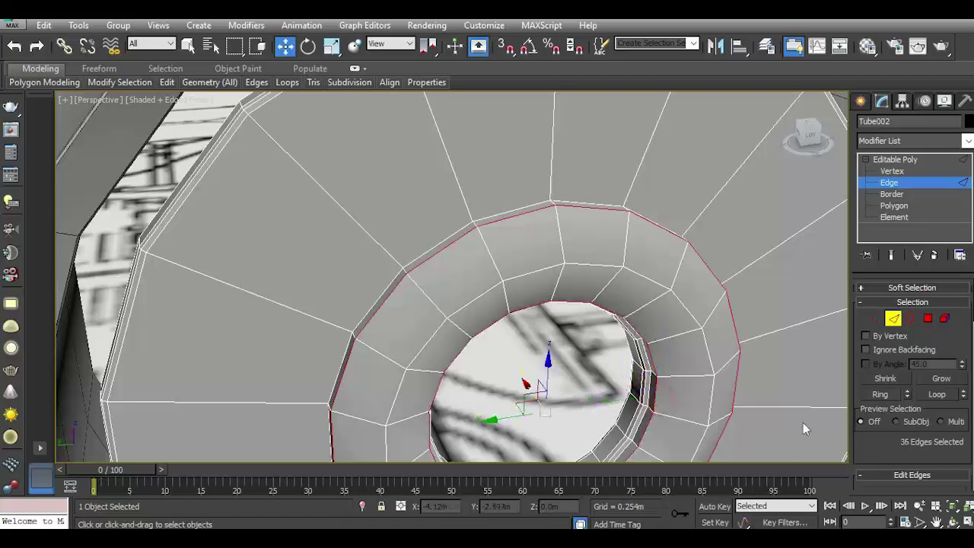
scroll(892, 434, down, 3)
click(904, 419)
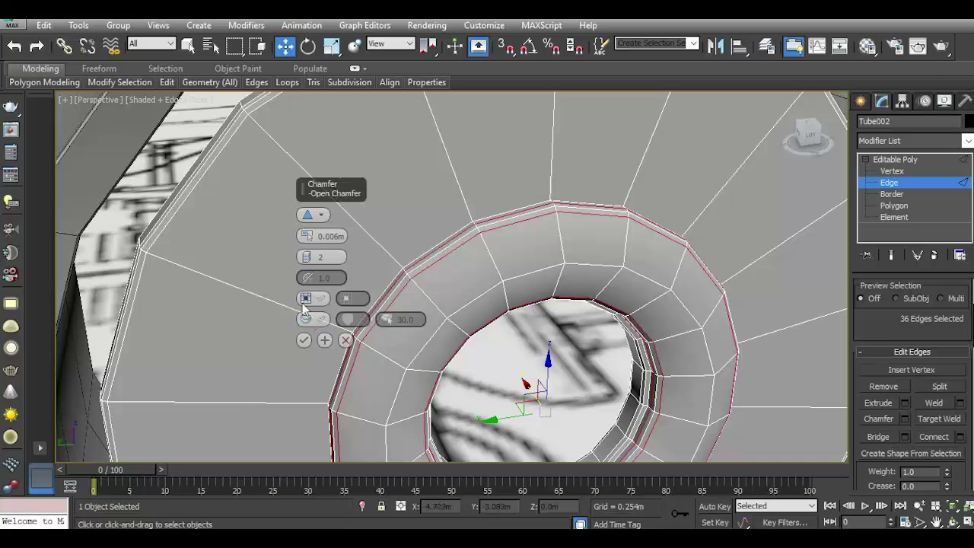
drag(304, 237, 303, 245)
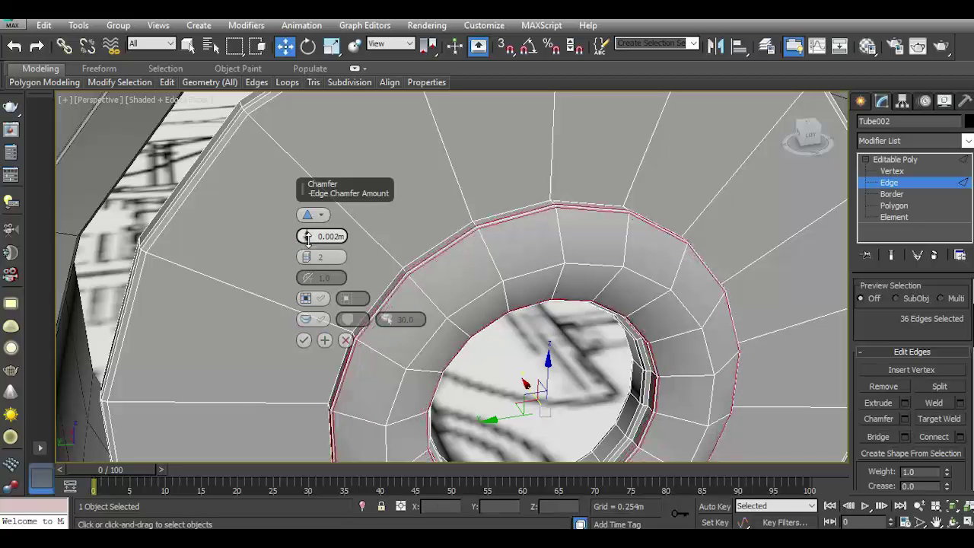
click(304, 340)
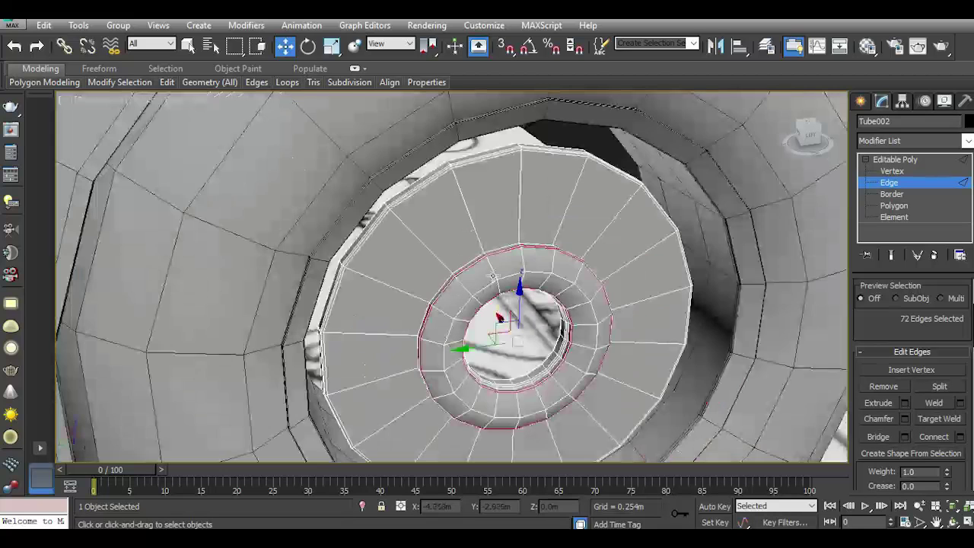
Turn on NURMS smoothing for the whole tube and hide Edged Faces on the shaded wheel
click(908, 161)
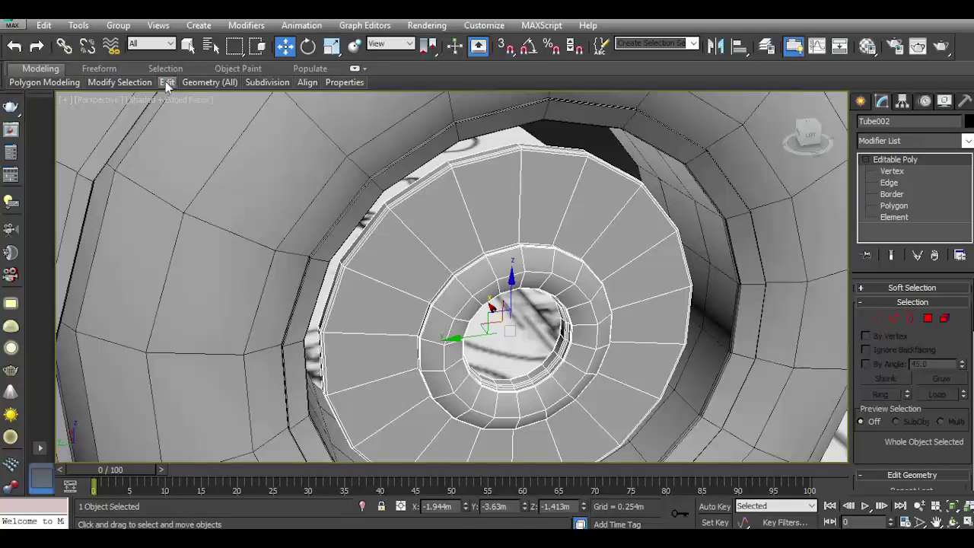
click(218, 168)
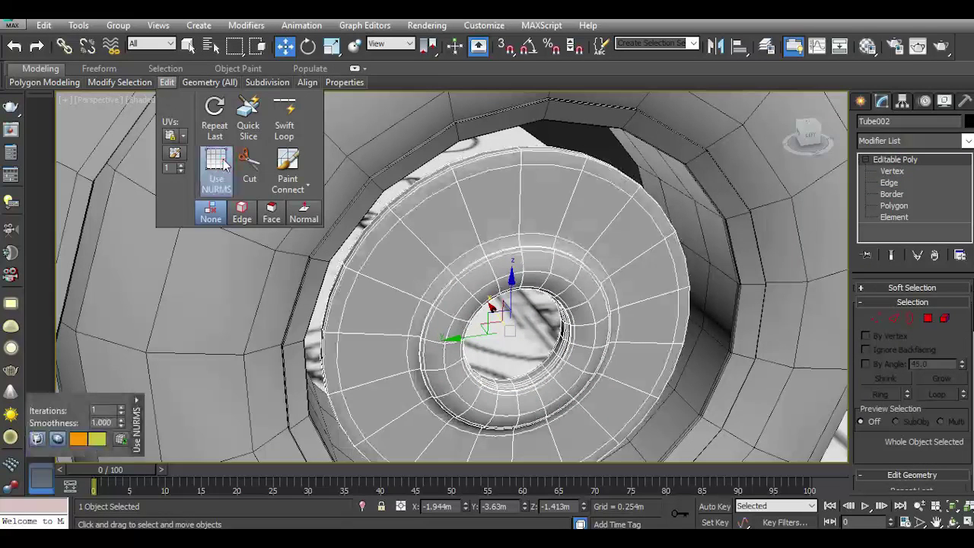
click(569, 145)
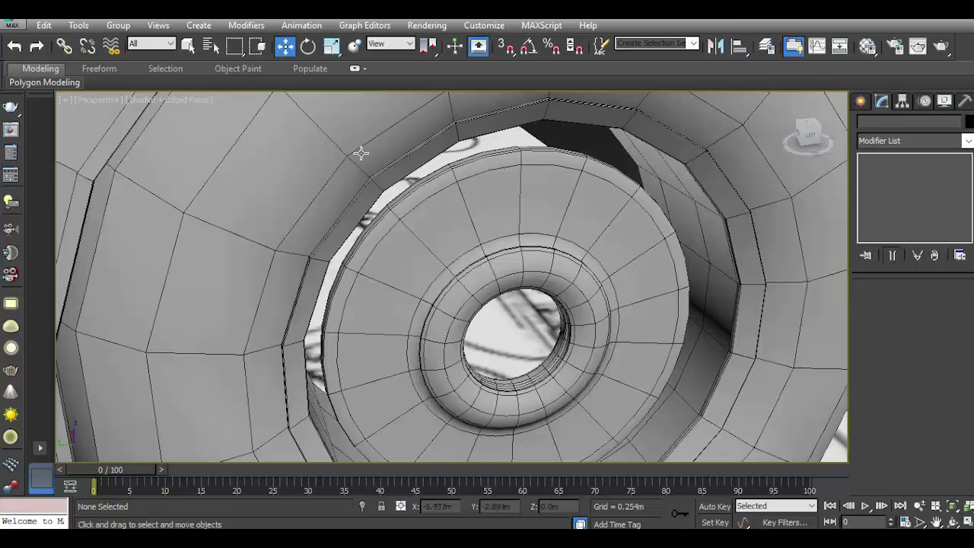
alt+middle_drag(360, 153, 154, 103)
click(188, 102)
click(230, 164)
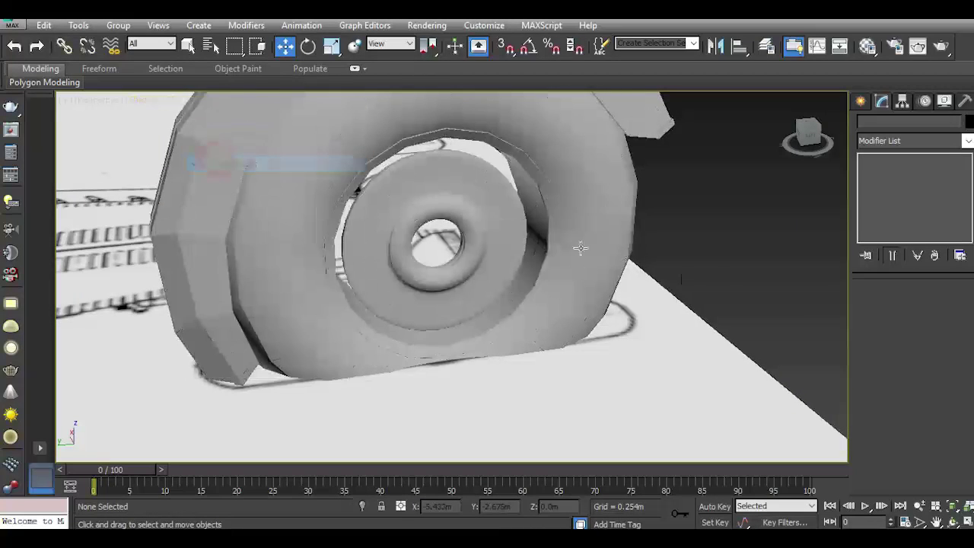
click(808, 134)
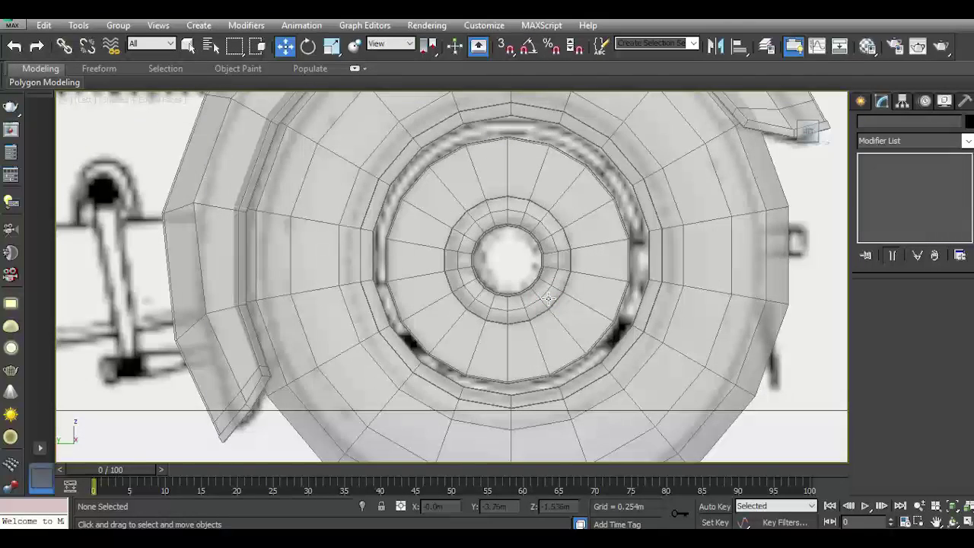
Toggle see-through with Alt+X on the tire and fender, then select the hub and axle parts
click(859, 104)
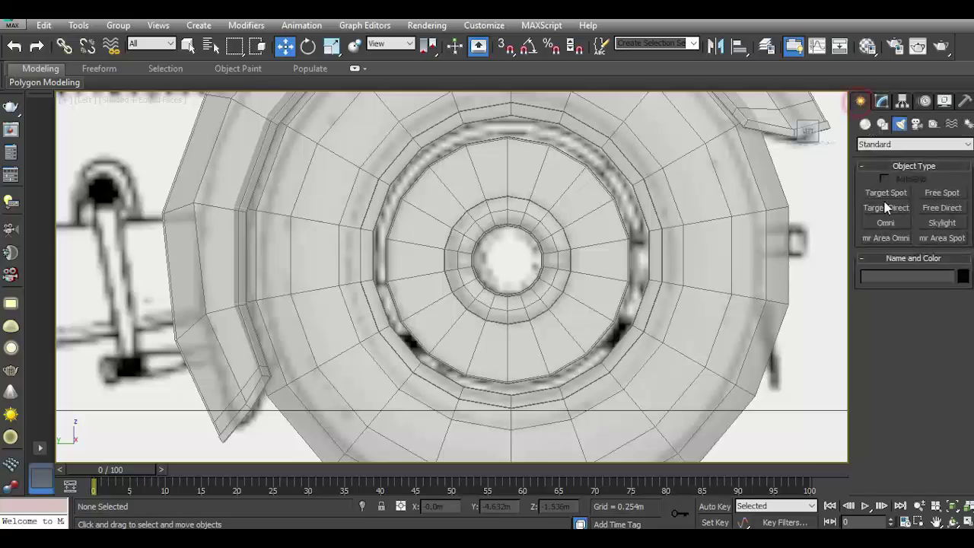
scroll(502, 296, down, 5)
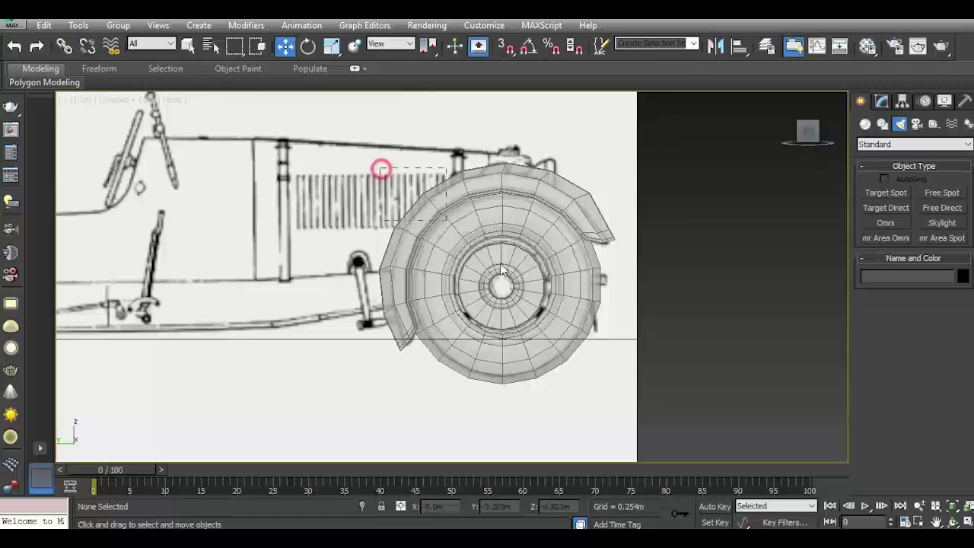
drag(503, 268, 617, 393)
key(alt+x)
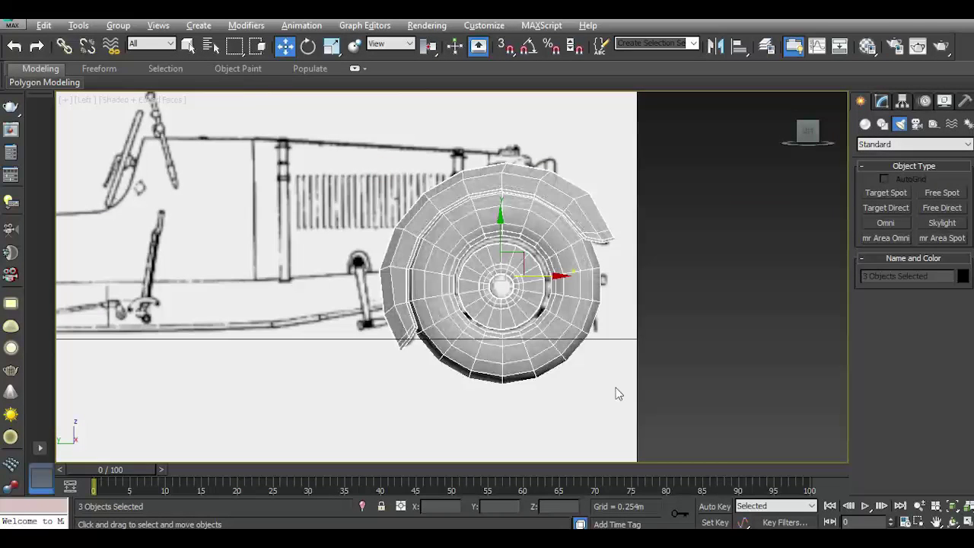
scroll(496, 302, up, 2)
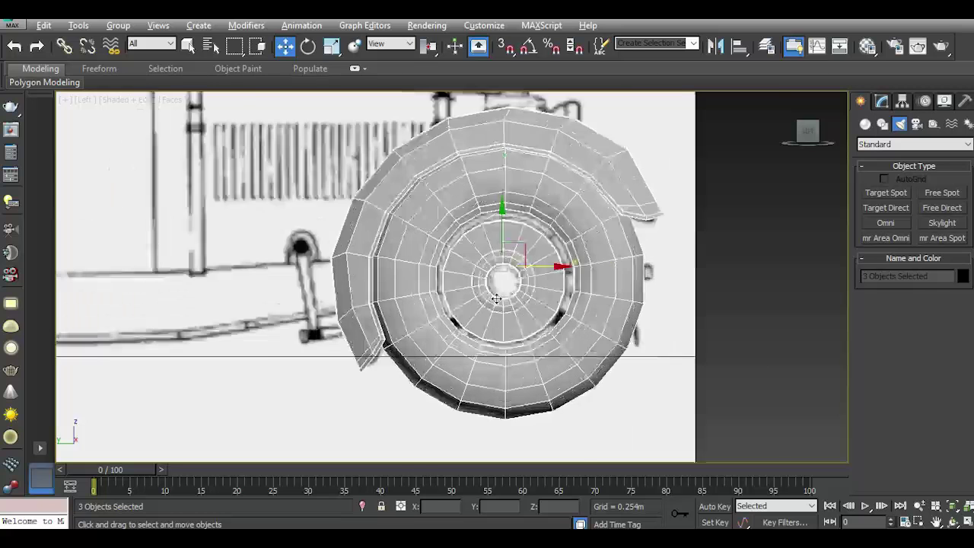
scroll(495, 302, up, 2)
drag(740, 147, 612, 276)
right_click(618, 268)
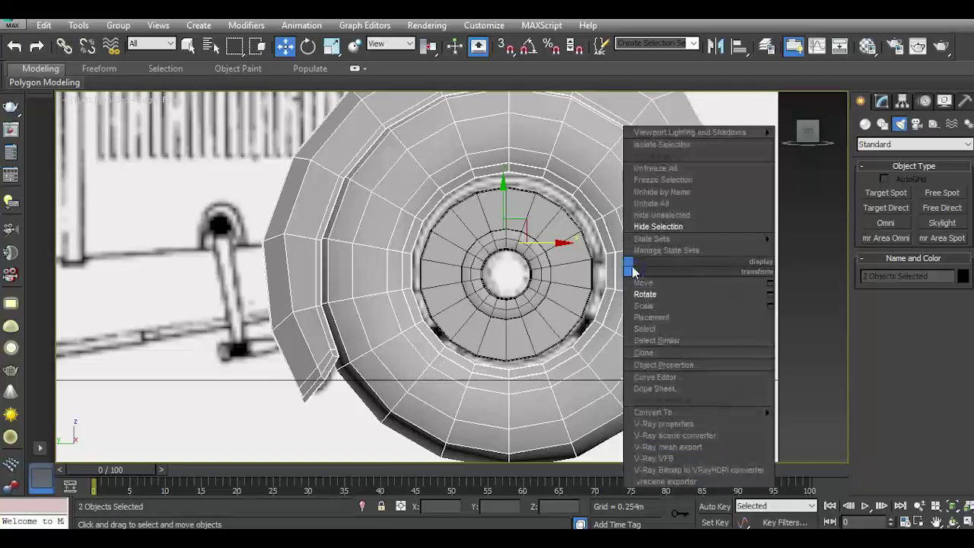
click(659, 226)
Move the hub tube left, undo the move, and show Standard Primitives in the Create panel
click(544, 278)
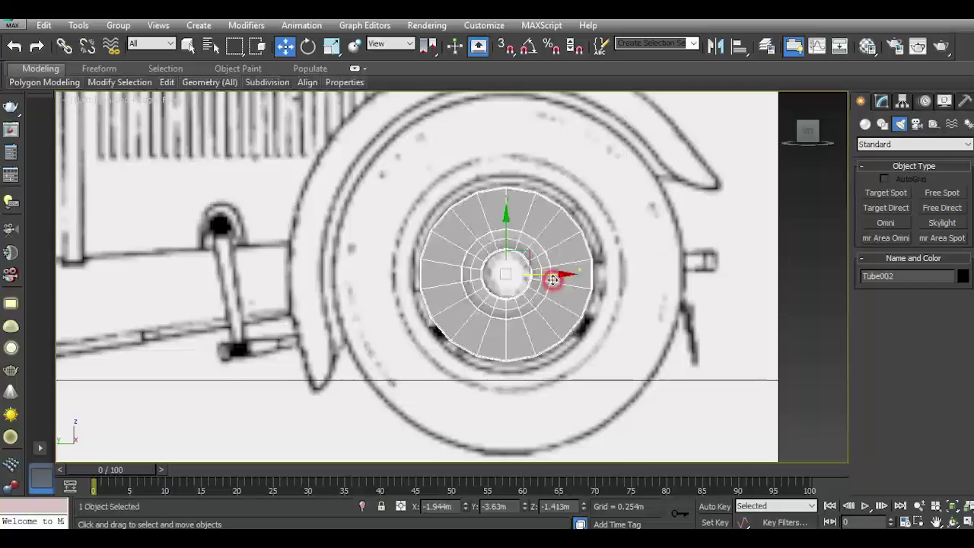
drag(542, 276, 358, 223)
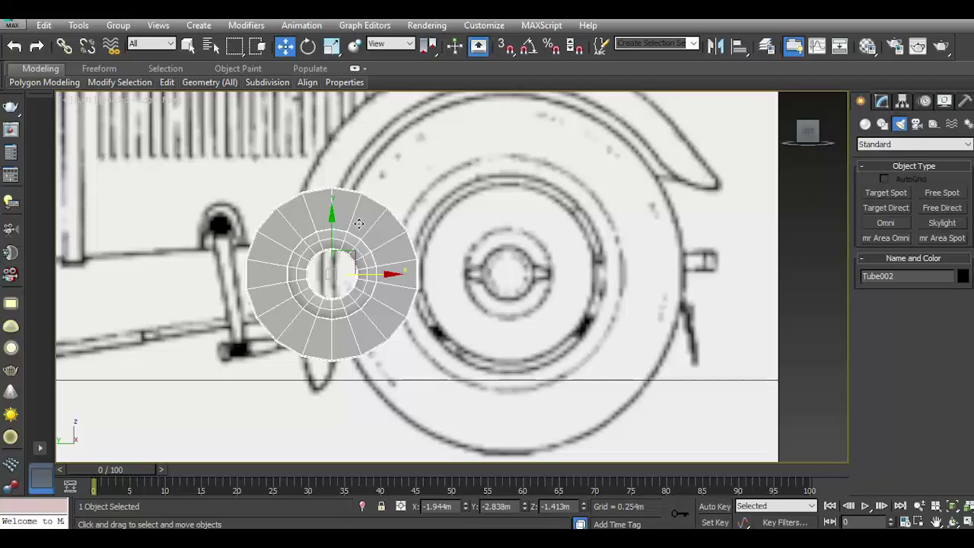
click(14, 47)
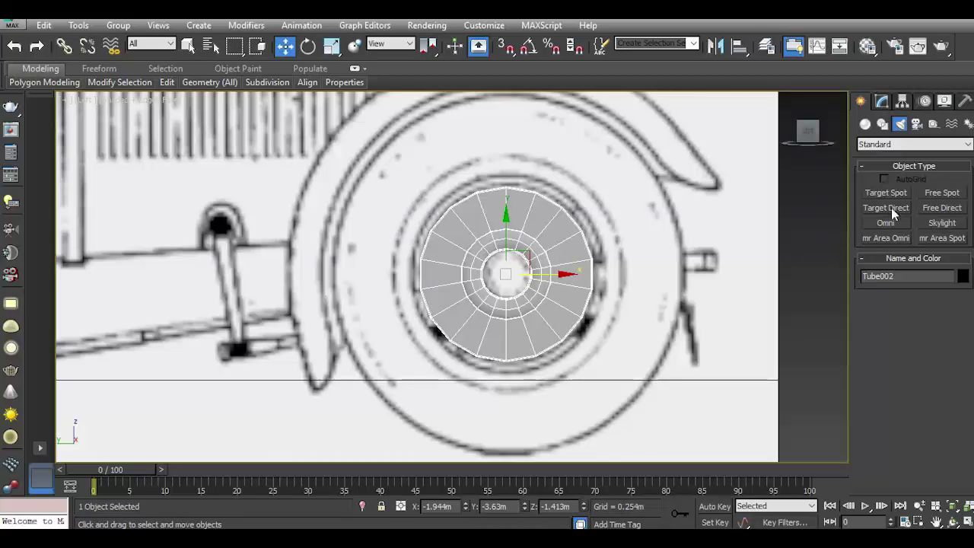
click(865, 125)
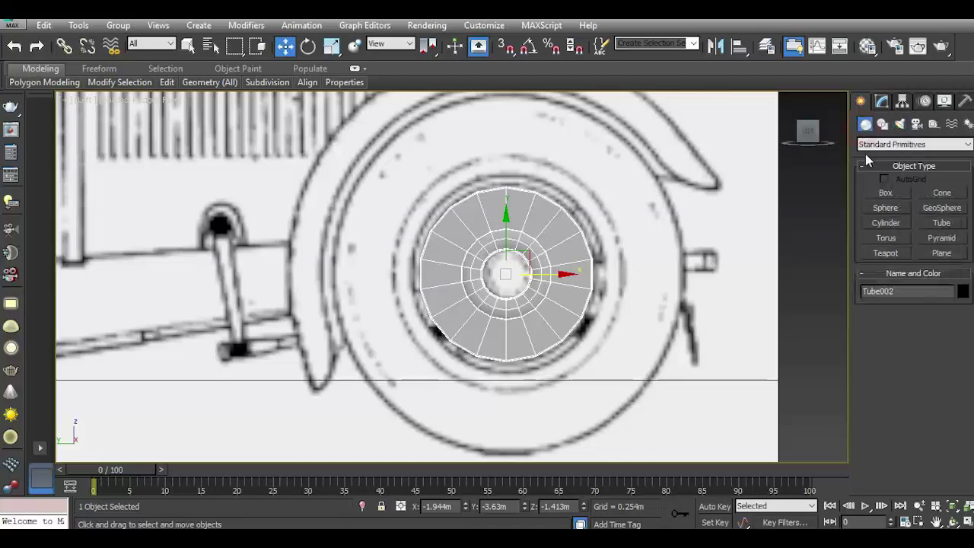
Draw a new cylinder of radius 0.113m at the wheel centre
click(882, 223)
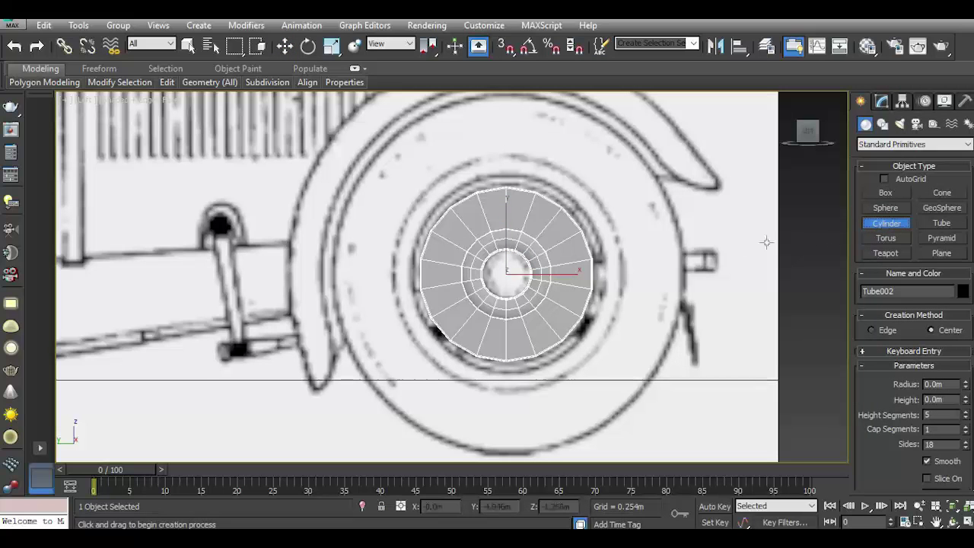
scroll(512, 288, up, 3)
drag(502, 264, 548, 281)
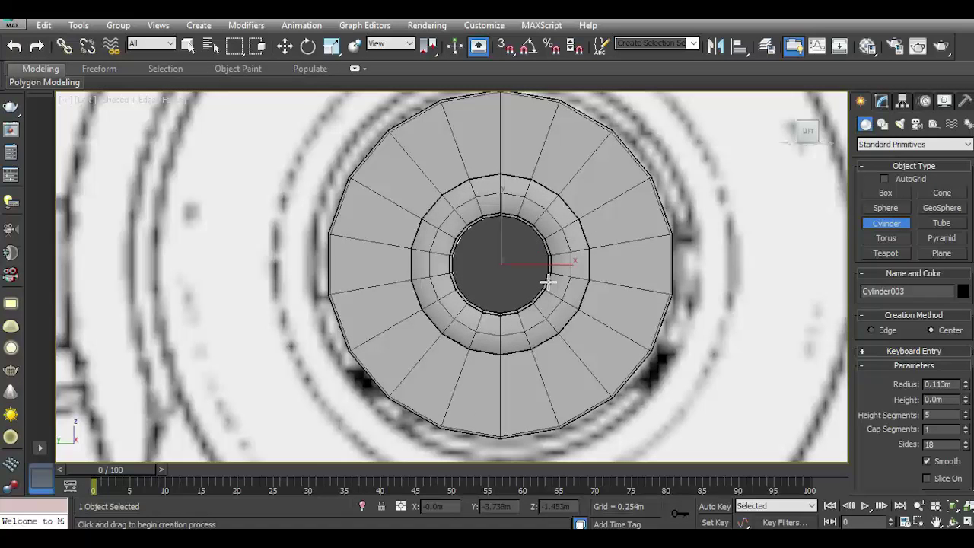
click(284, 46)
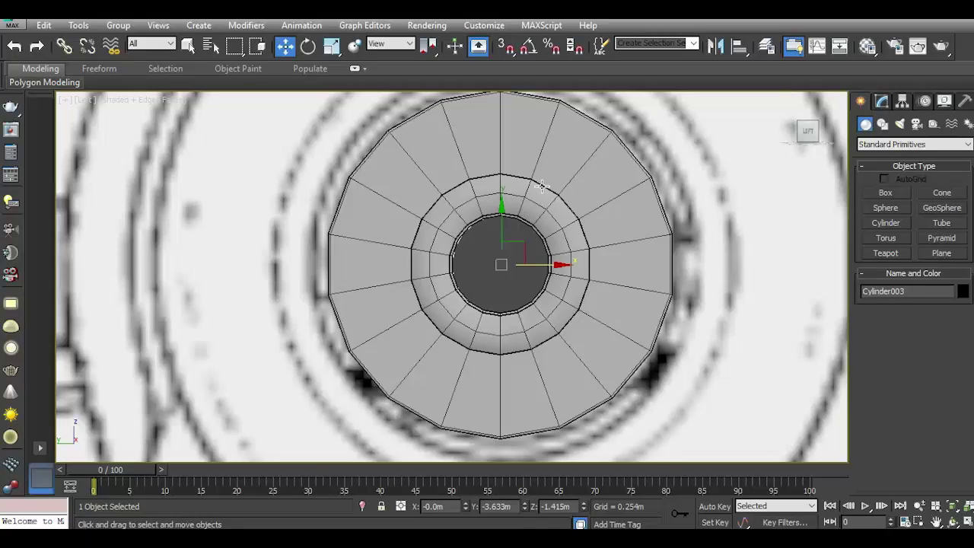
key(p)
scroll(770, 169, up, 3)
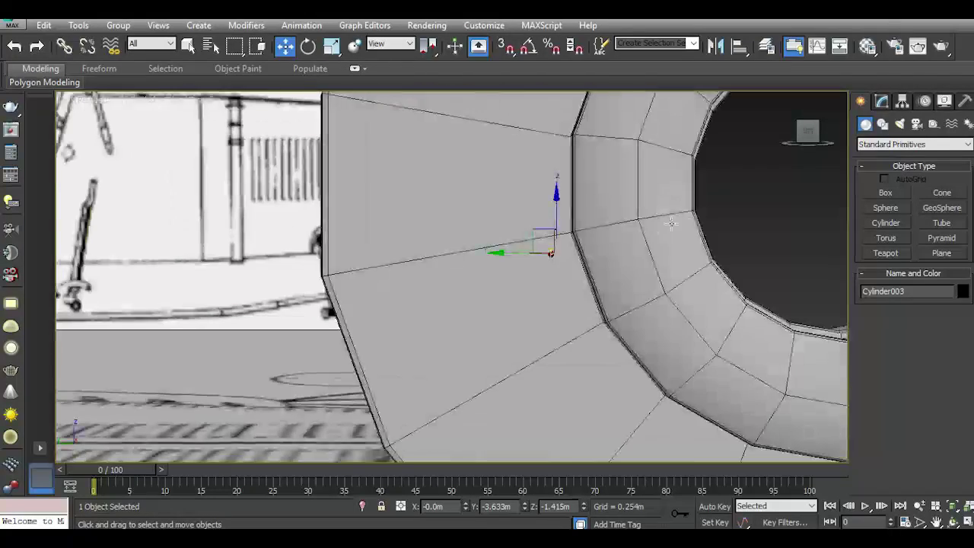
scroll(770, 169, down, 3)
alt+middle_drag(770, 169, 787, 259)
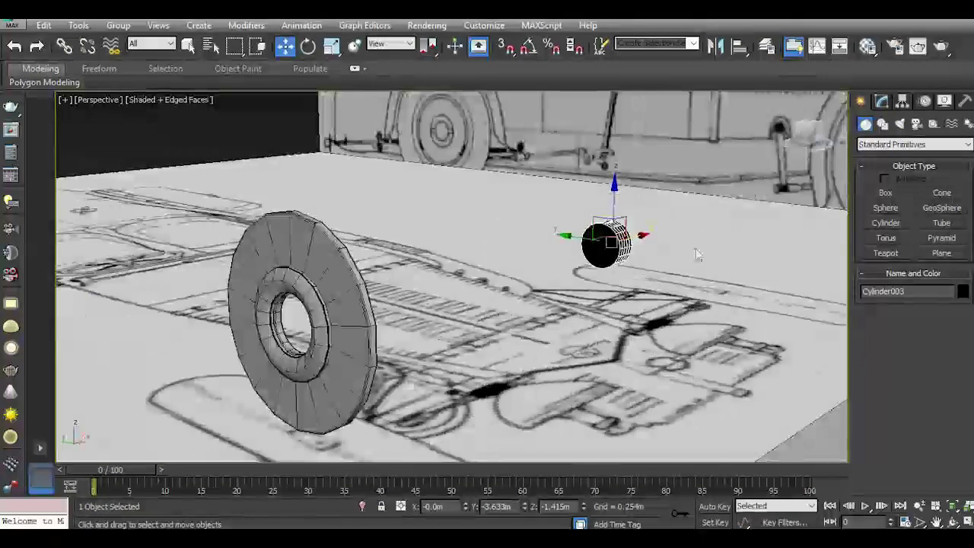
alt+middle_drag(808, 162, 643, 240)
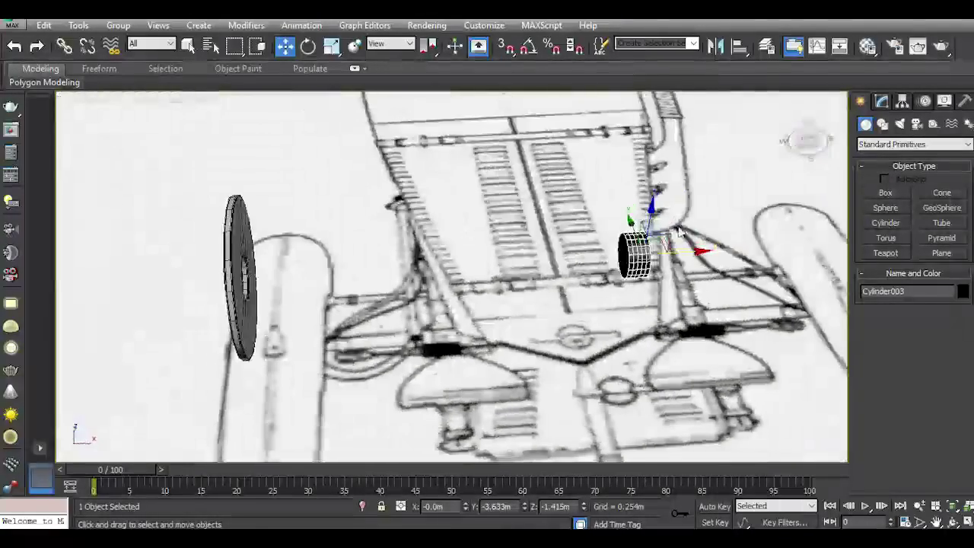
scroll(643, 240, up, 3)
Set the cylinder's height segments to 1 and apply the grey material to it
click(881, 102)
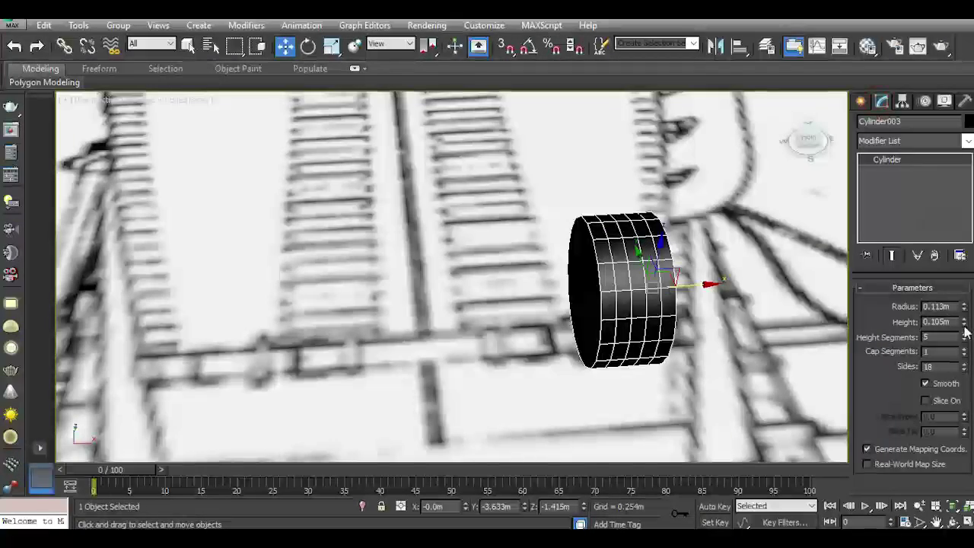
drag(964, 340, 959, 380)
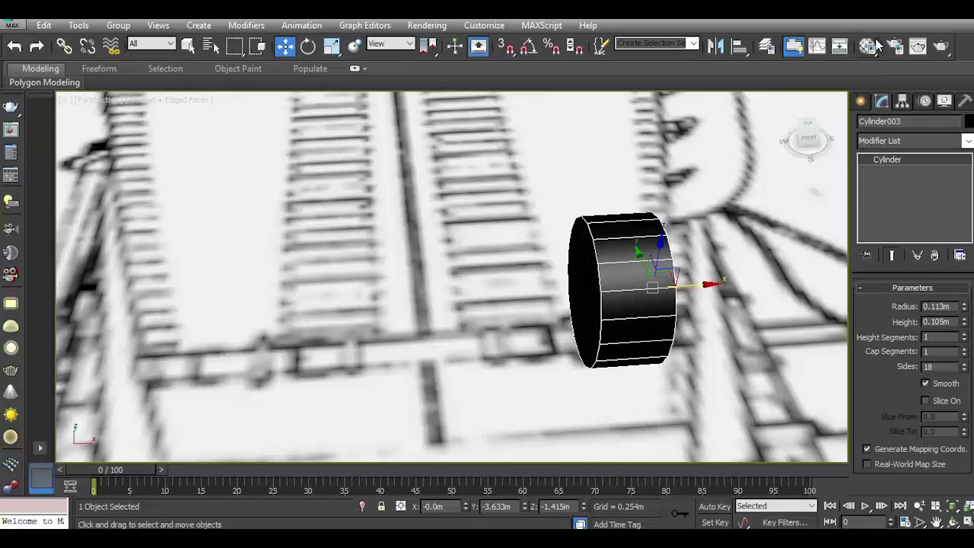
click(877, 48)
drag(251, 214, 601, 233)
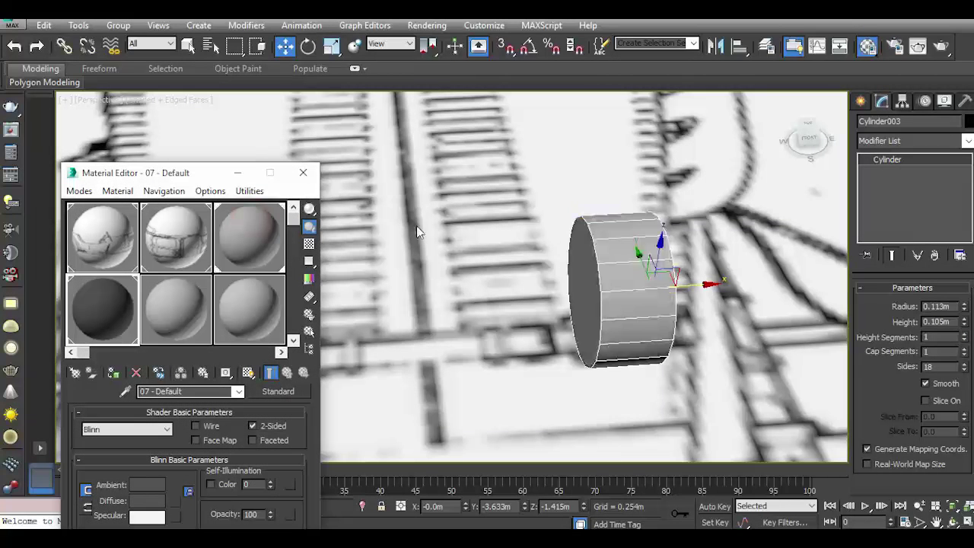
click(303, 172)
Move the cylinder left along X and slide it into the wheel hub
scroll(533, 215, down, 1)
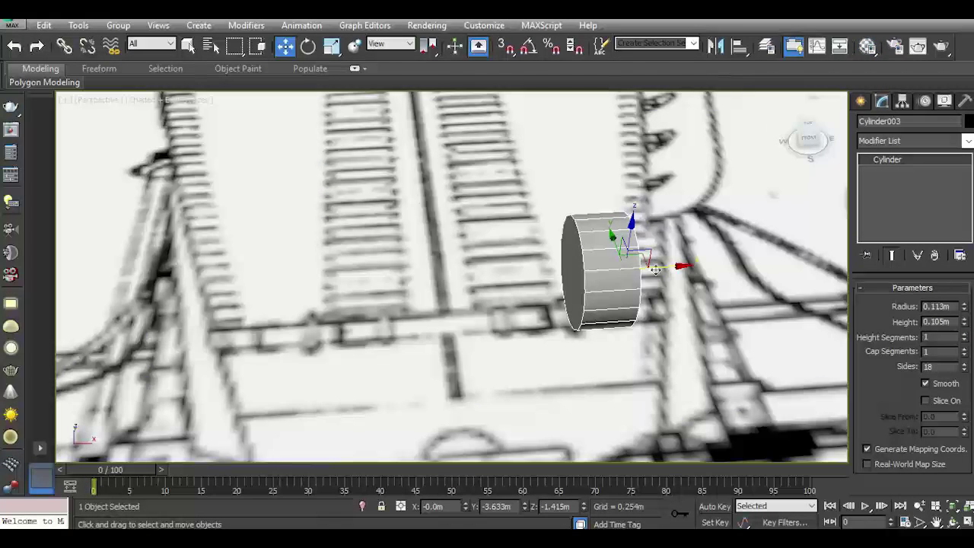
drag(655, 268, 364, 275)
alt+middle_drag(528, 260, 461, 282)
mouse_move(734, 242)
alt+middle_down()
mouse_move(701, 238)
mouse_move(620, 262)
alt+middle_up()
scroll(620, 262, up, 1)
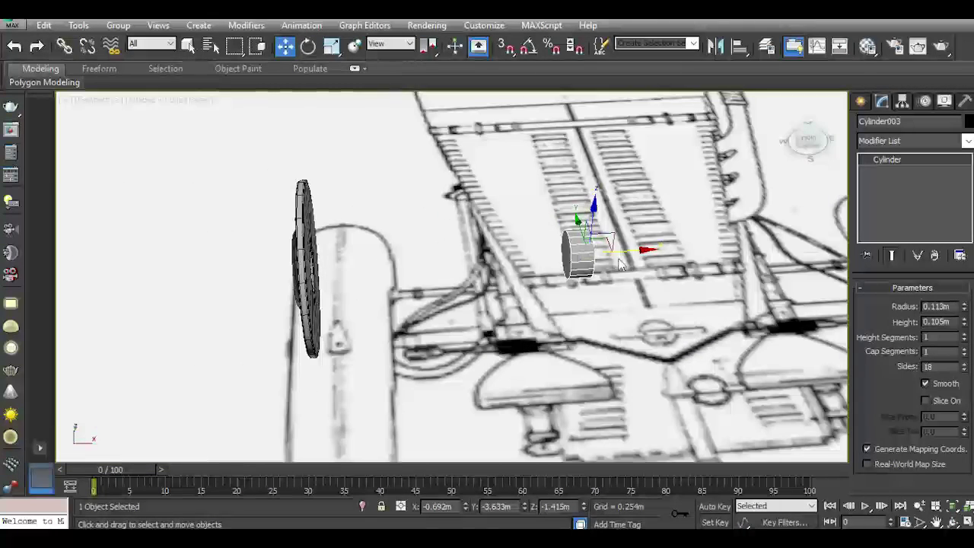
drag(620, 262, 350, 256)
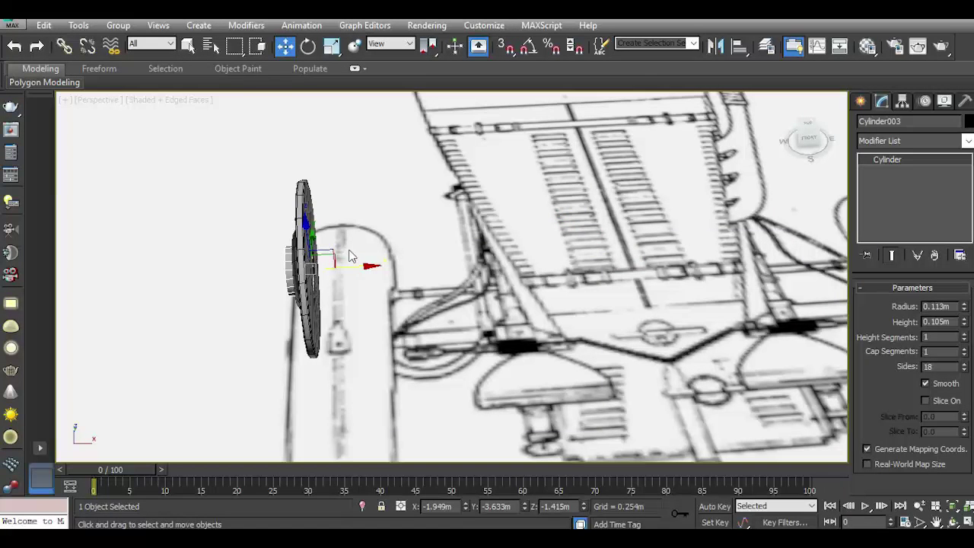
mouse_move(738, 162)
alt+middle_down()
mouse_move(526, 322)
mouse_move(558, 274)
mouse_move(525, 241)
alt+middle_up()
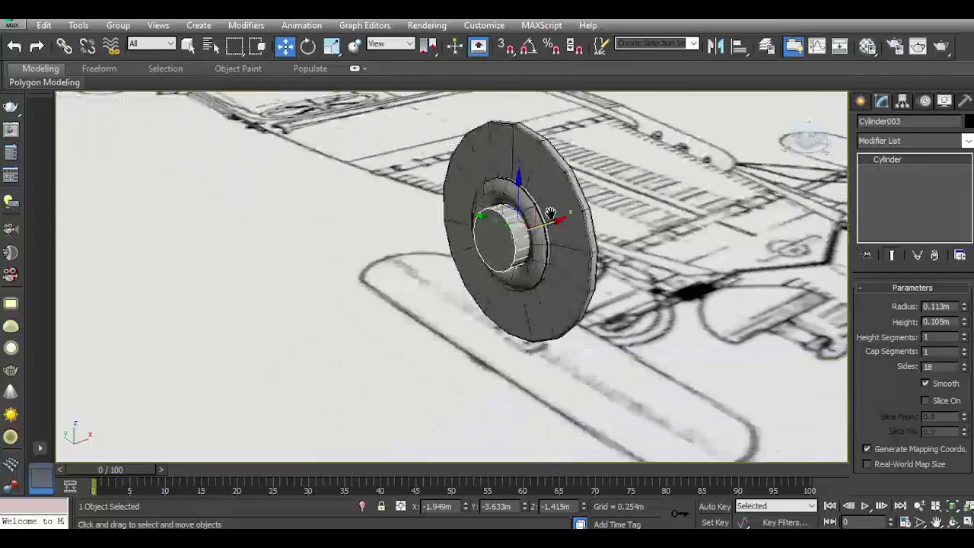
scroll(525, 241, up, 3)
scroll(525, 240, up, 2)
drag(525, 240, 562, 228)
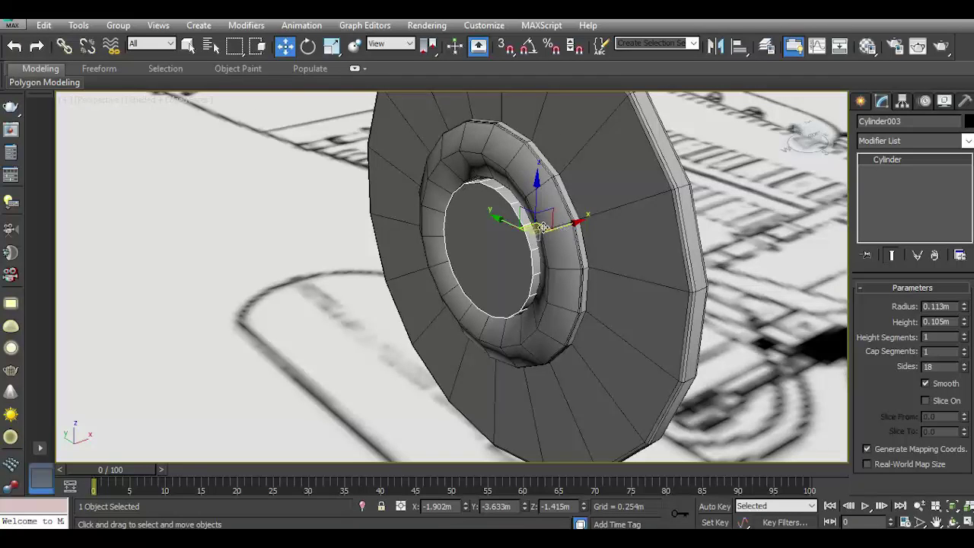
scroll(543, 227, up, 2)
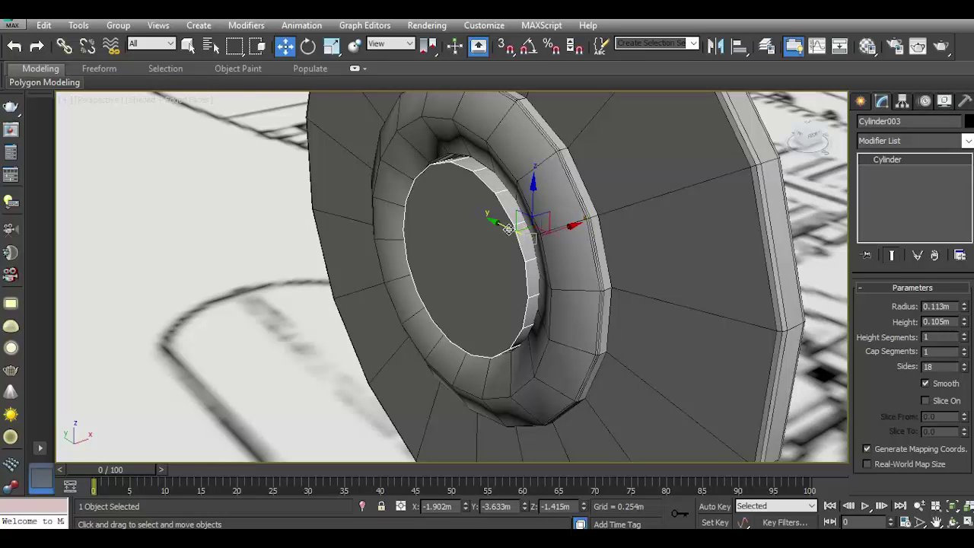
Convert the cylinder to Editable Poly and inspect its vertices around the hub
right_click(914, 216)
click(923, 328)
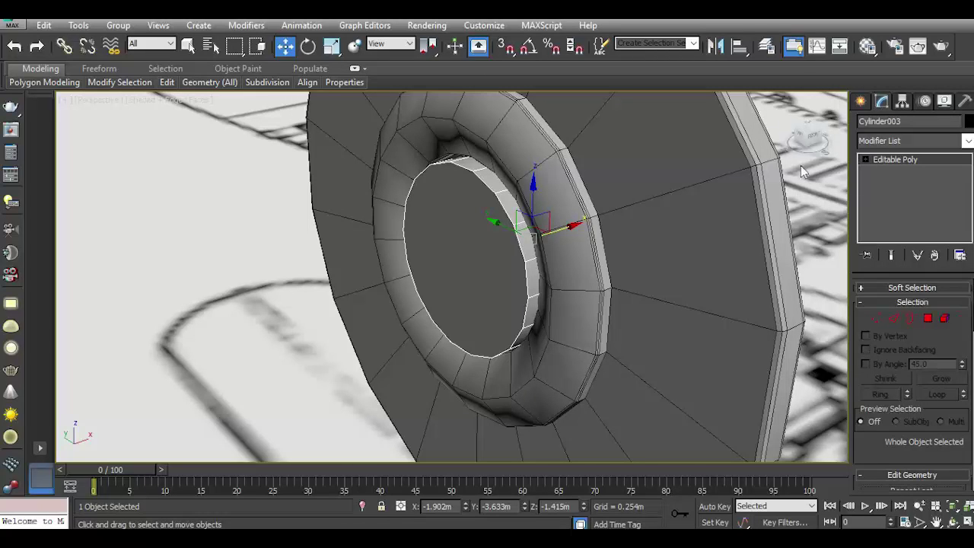
key(1)
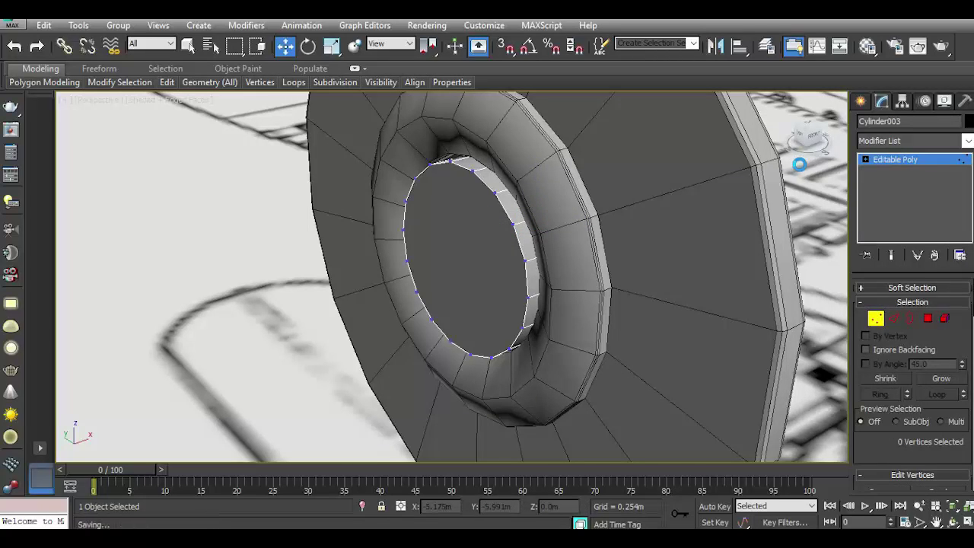
mouse_move(810, 139)
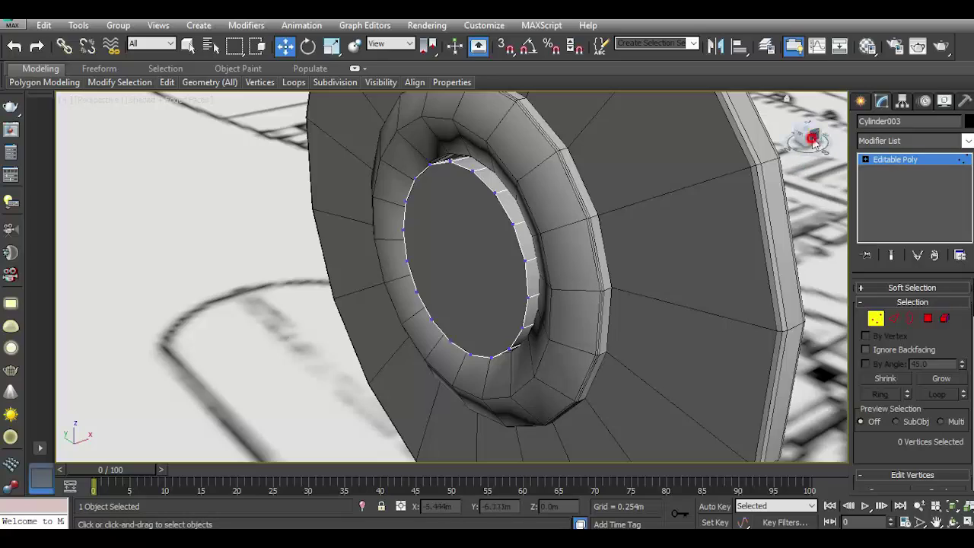
drag(813, 142, 812, 143)
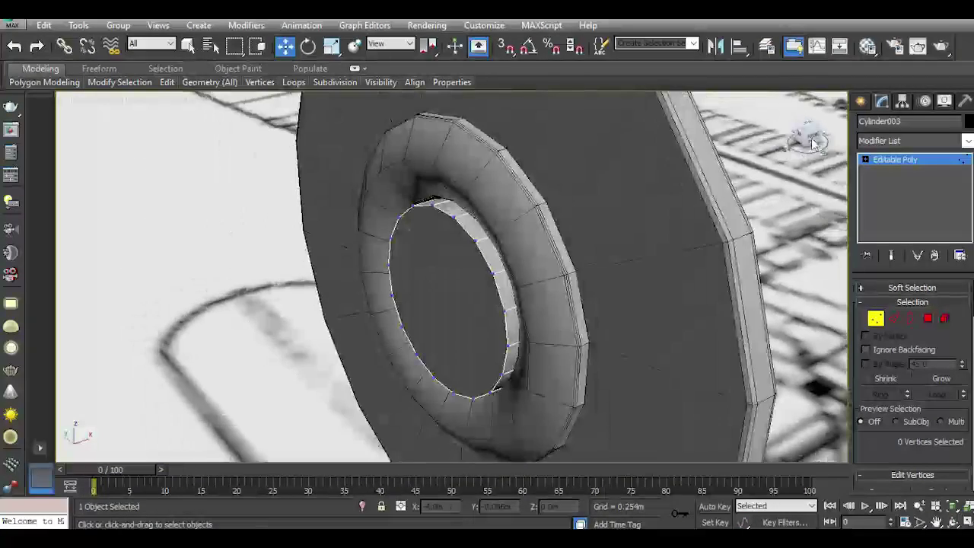
key(shift+z)
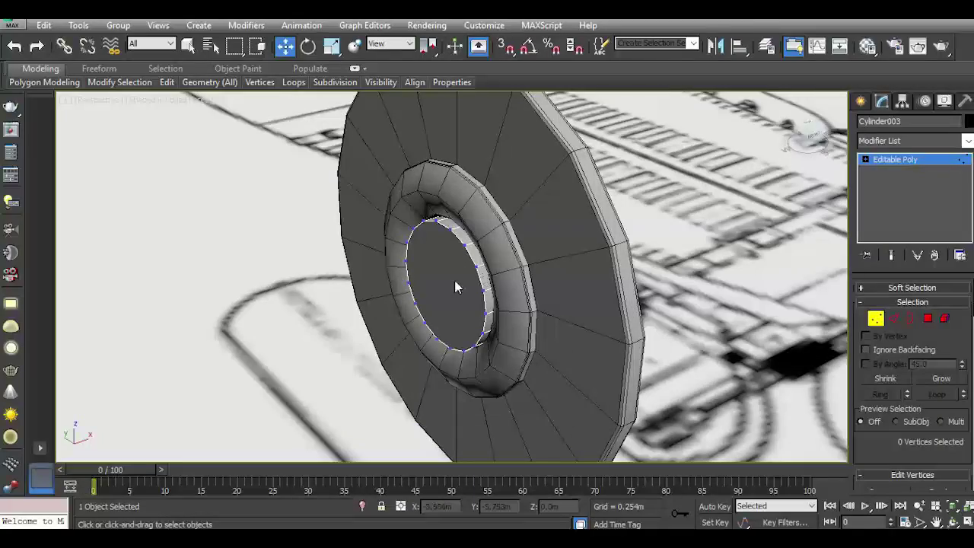
key(shift+z)
Reposition the axle cylinder within the hub ring and recentre the view on the disc
click(879, 160)
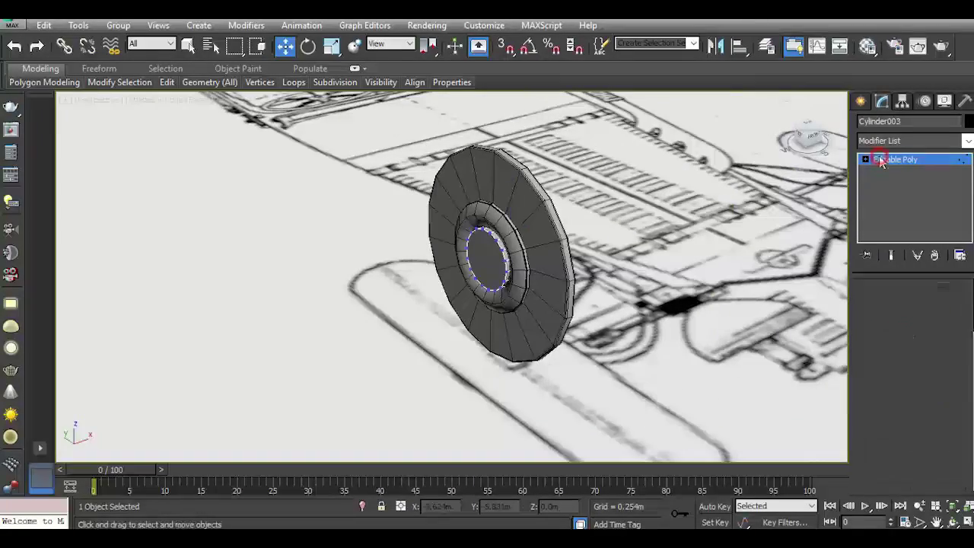
drag(808, 137, 808, 140)
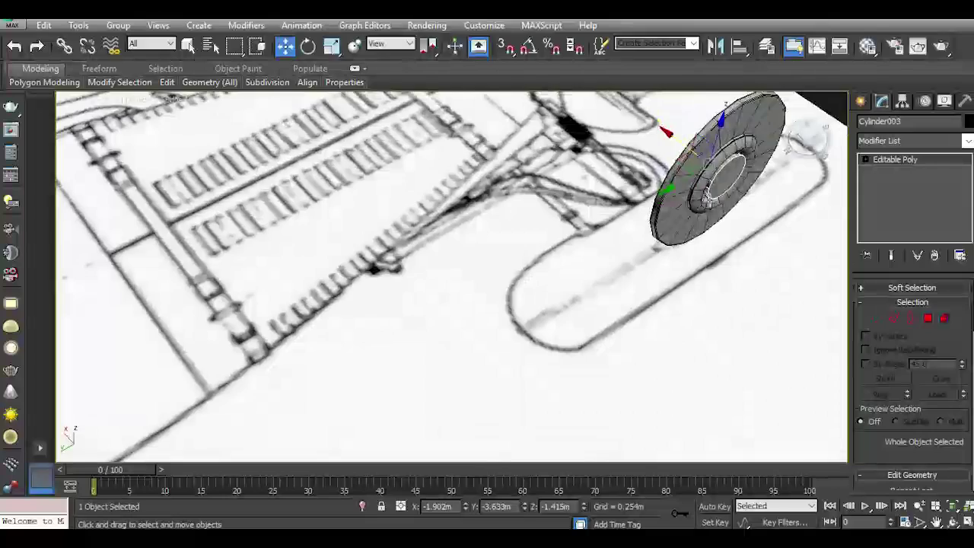
key(z)
scroll(463, 308, up, 5)
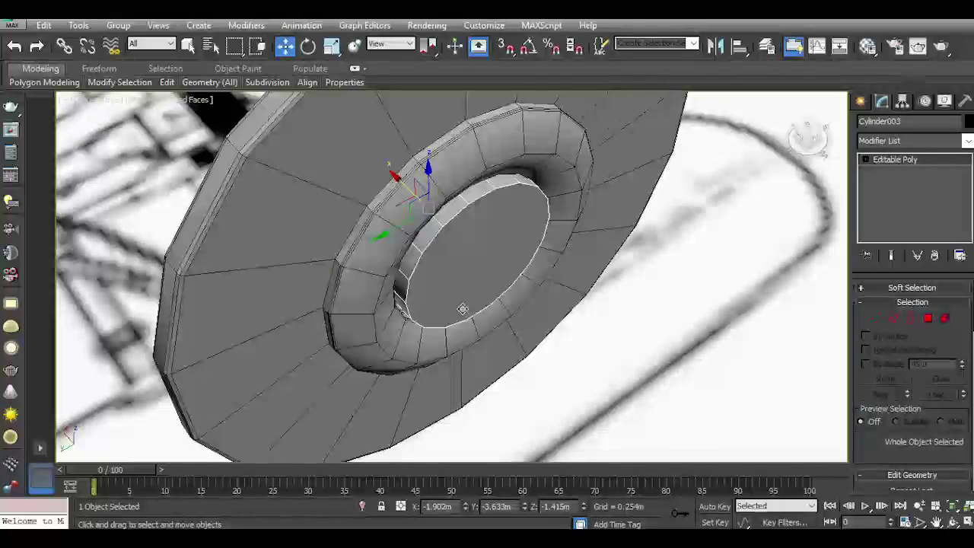
mouse_move(402, 188)
mouse_down()
mouse_move(429, 189)
mouse_move(423, 183)
mouse_up()
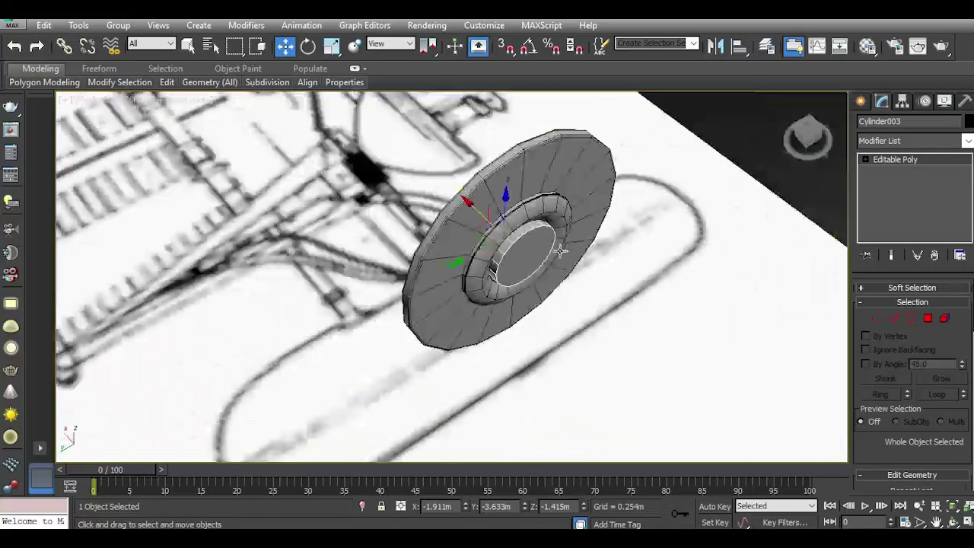
drag(809, 137, 715, 176)
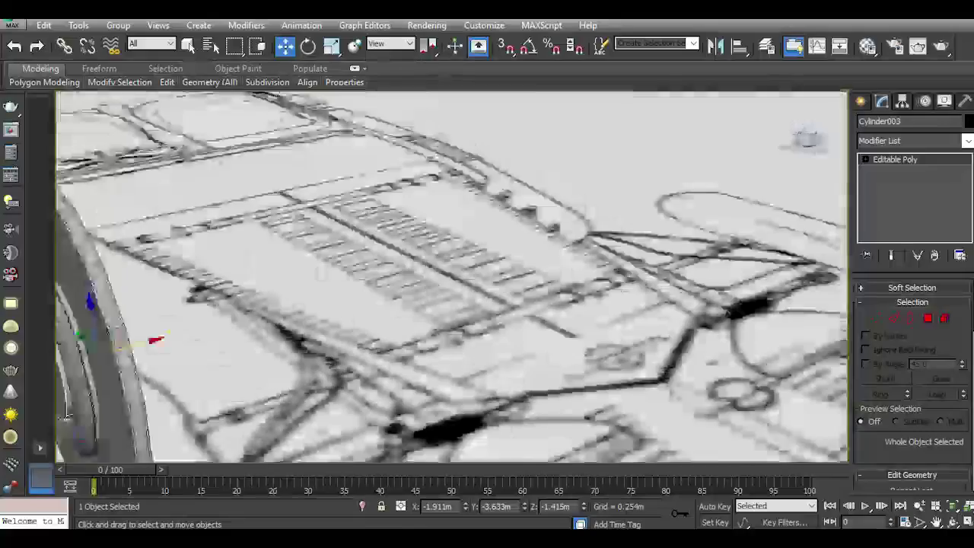
mouse_move(619, 184)
middle_down()
mouse_move(463, 248)
mouse_move(577, 231)
middle_up()
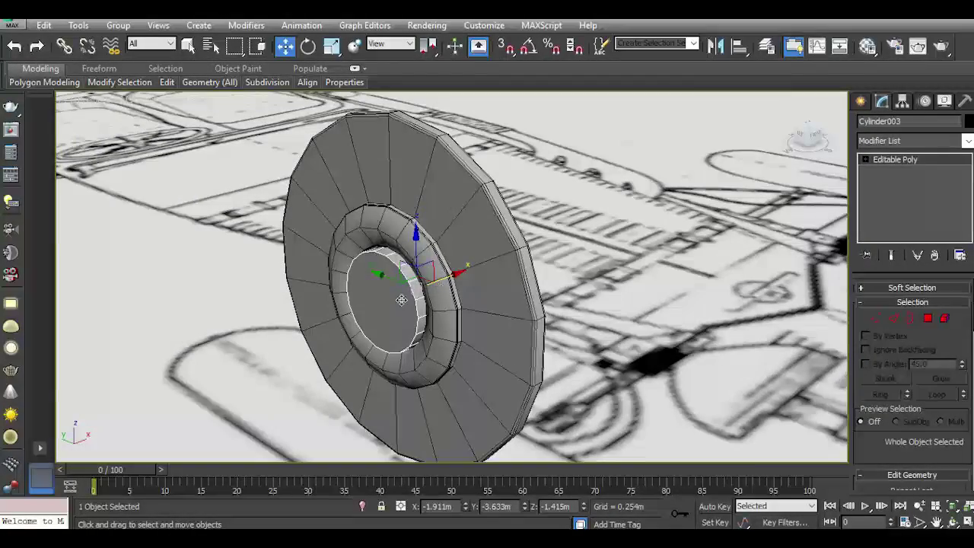
scroll(401, 299, up, 4)
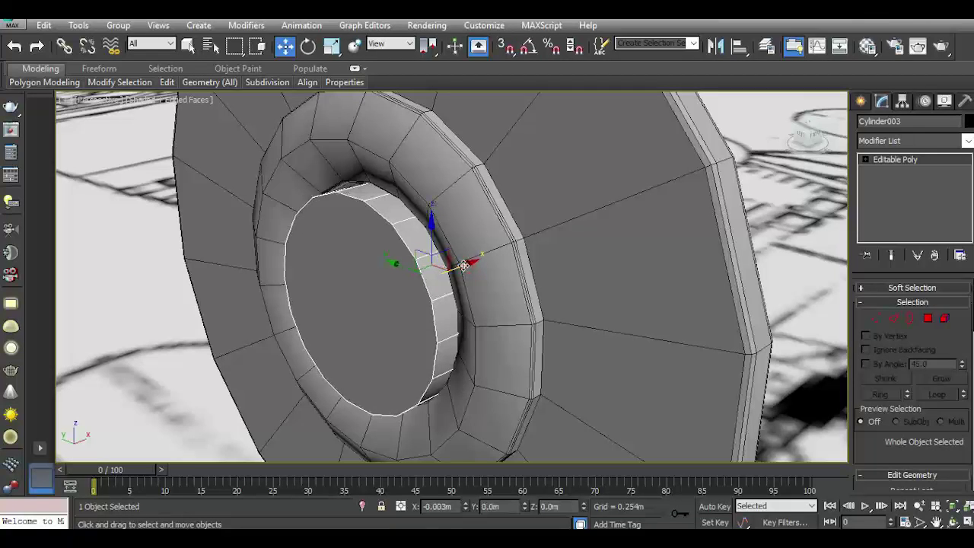
Select the axle cylinder's outer cap face in Polygon mode
click(930, 317)
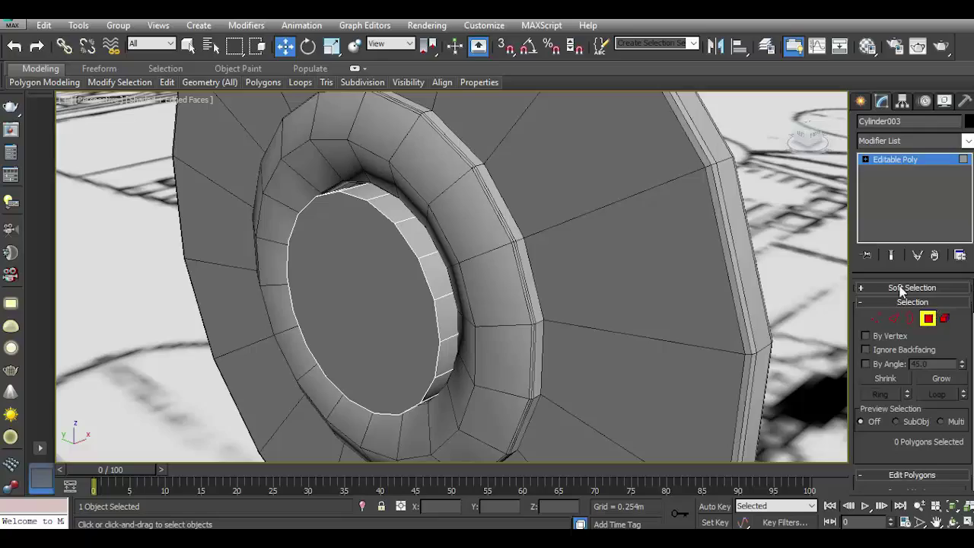
scroll(604, 290, down, 4)
mouse_move(604, 290)
alt+middle_down()
mouse_move(799, 164)
mouse_move(477, 258)
mouse_move(496, 296)
mouse_move(813, 178)
mouse_move(809, 139)
mouse_move(352, 250)
mouse_move(491, 328)
alt+middle_up()
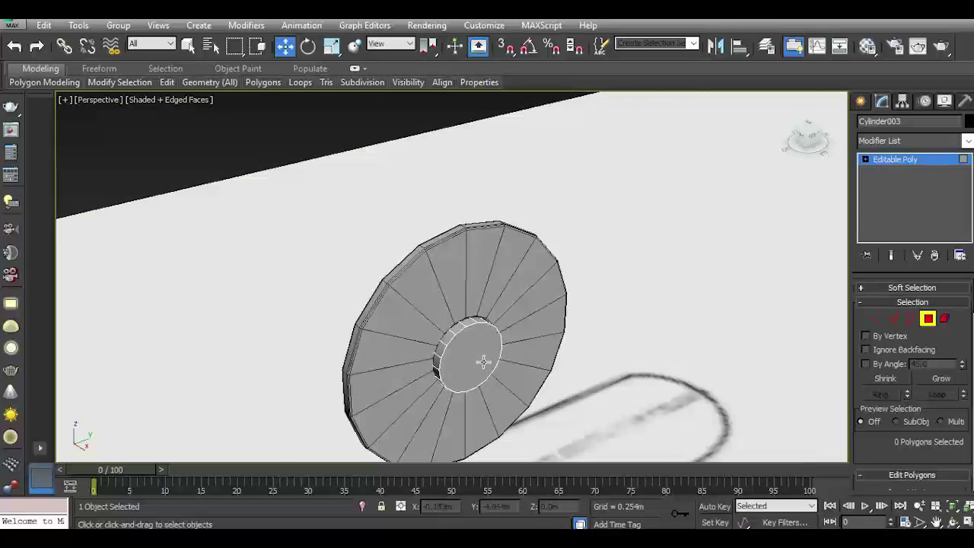
scroll(483, 361, up, 2)
click(465, 342)
scroll(529, 361, up, 1)
scroll(510, 302, up, 1)
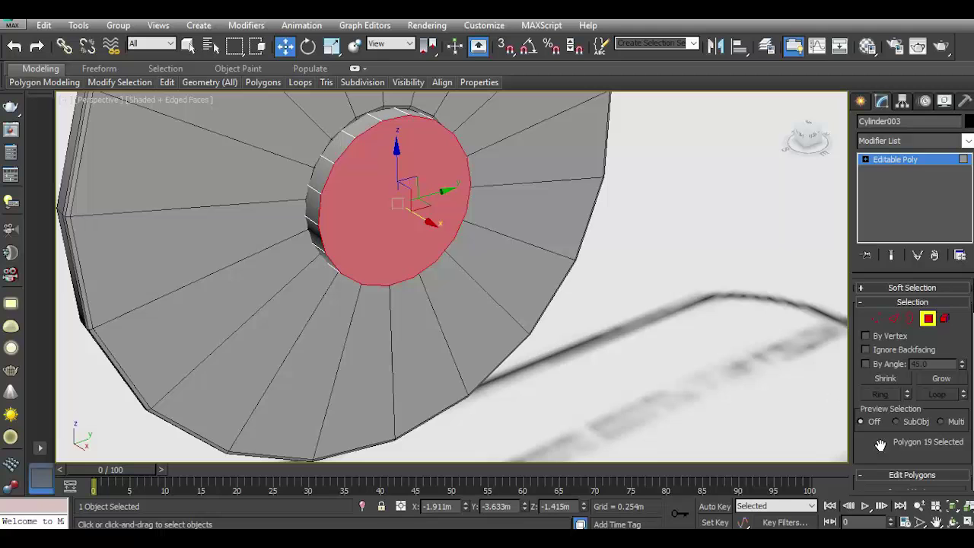
drag(880, 445, 880, 326)
Inset the cap face 0.01m and extrude it -0.01m into a slight recess
click(960, 405)
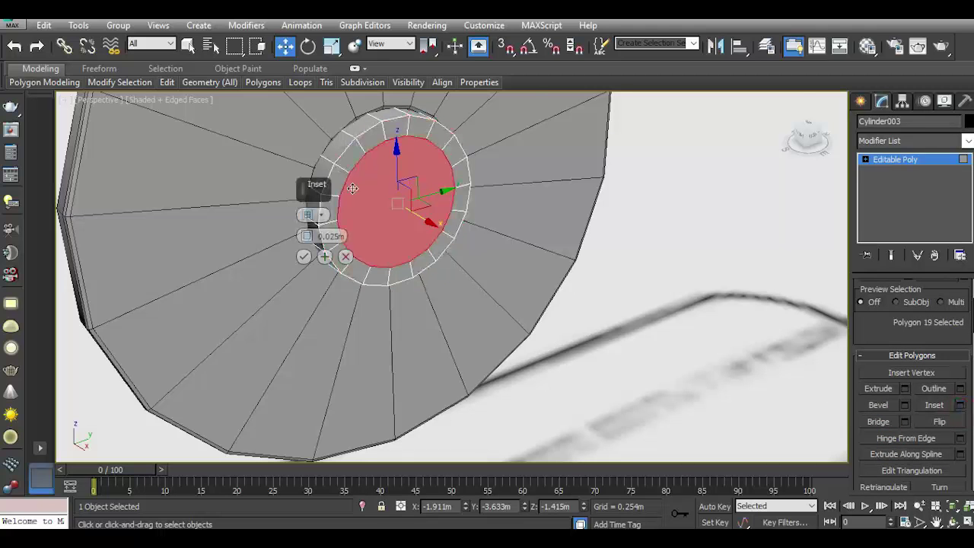
scroll(362, 186, up, 2)
scroll(364, 188, up, 2)
drag(309, 236, 309, 229)
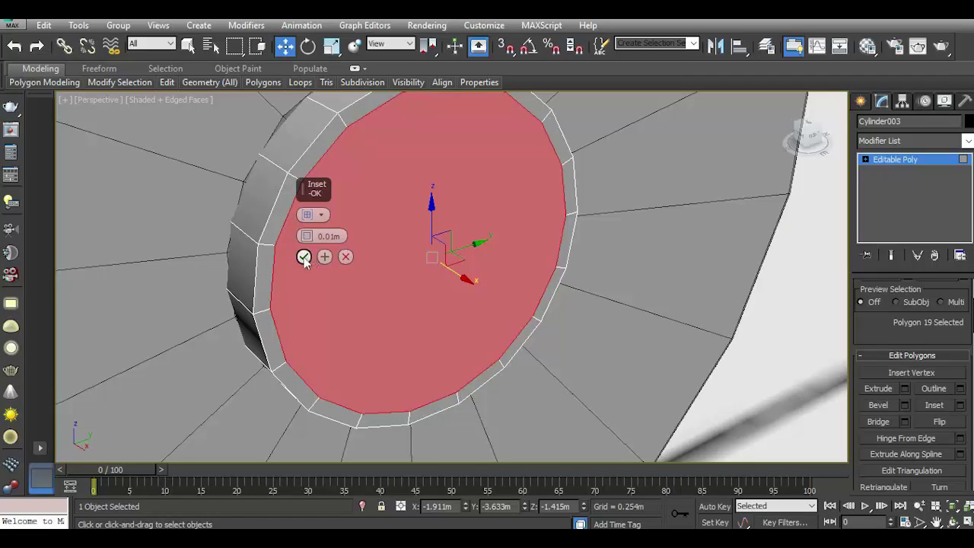
click(303, 257)
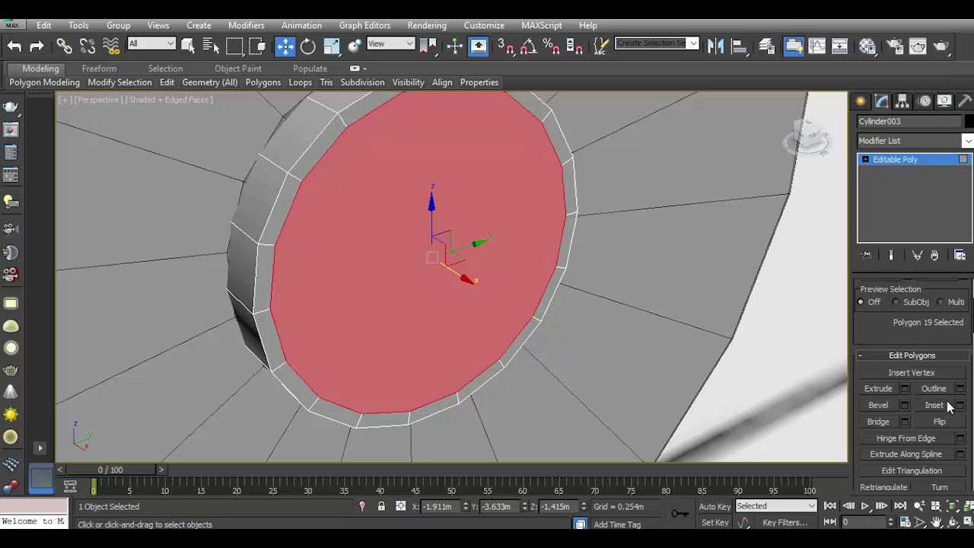
click(906, 391)
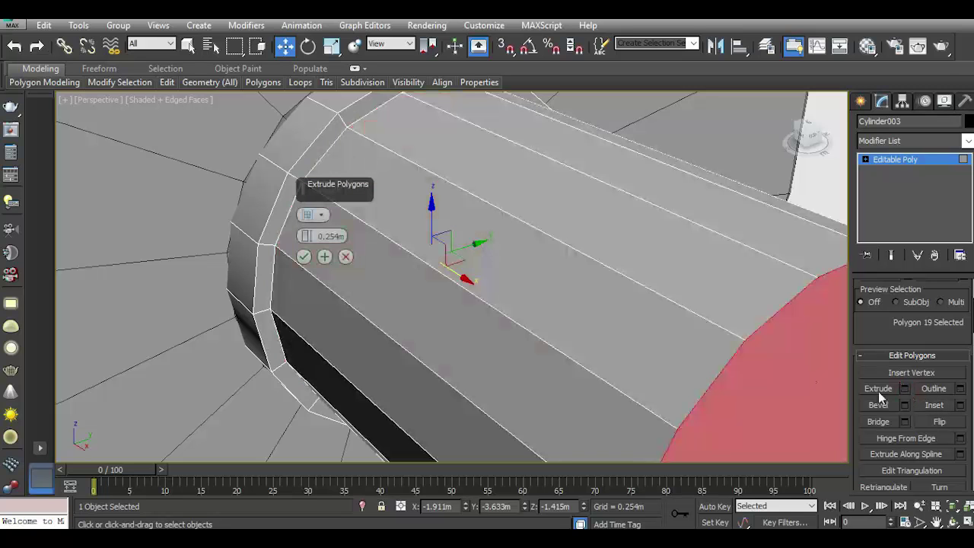
drag(304, 237, 314, 289)
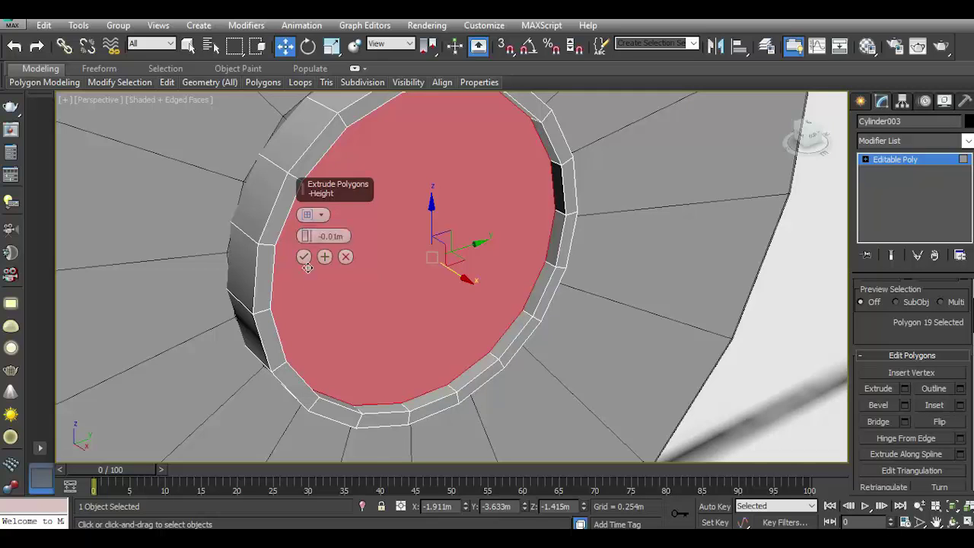
click(303, 257)
Inset the cap face again and extrude it about 0.024m outward
click(958, 405)
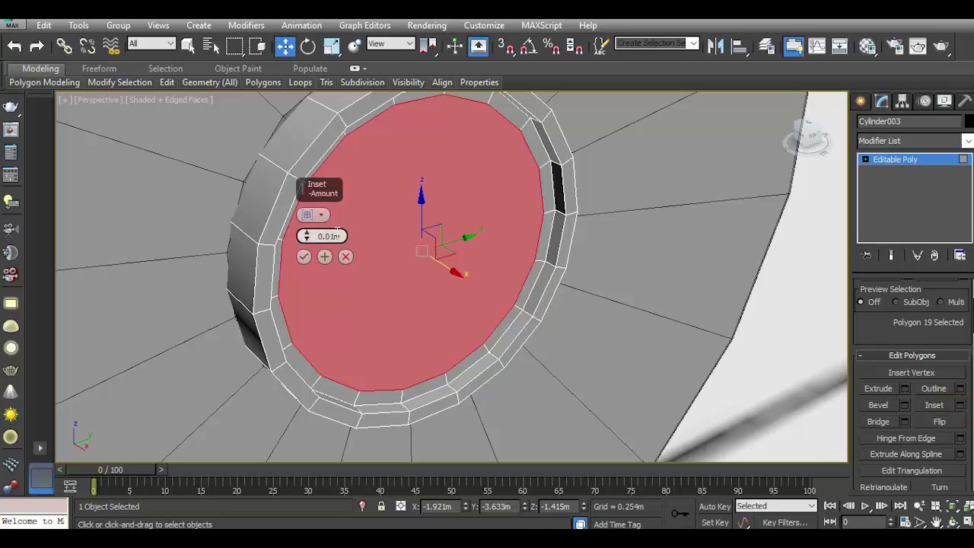
click(308, 253)
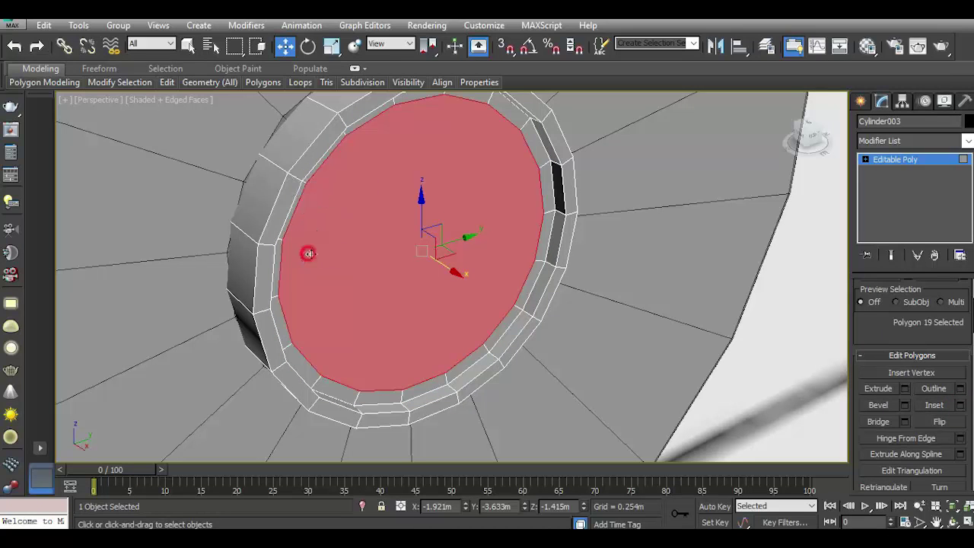
click(906, 389)
mouse_move(307, 235)
mouse_down()
mouse_move(302, 207)
mouse_move(322, 242)
mouse_up()
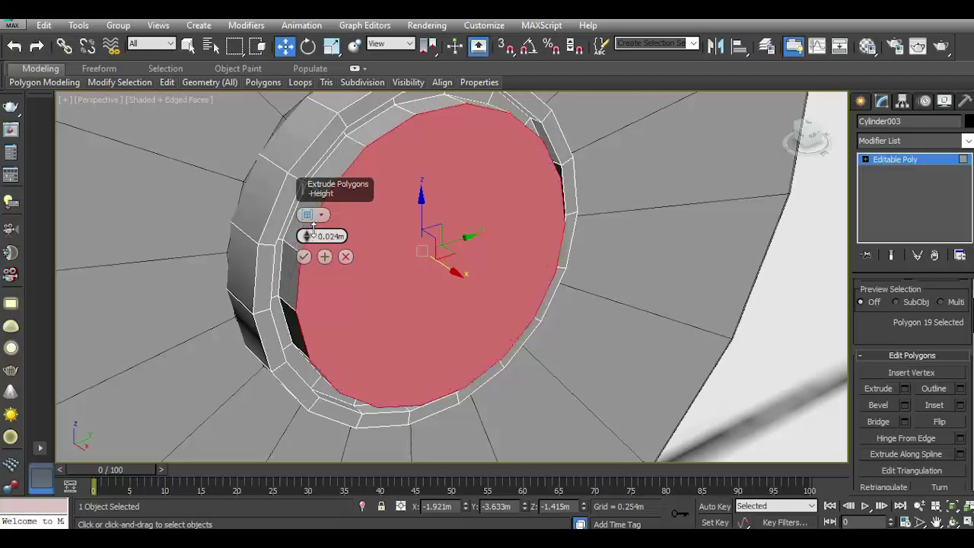
click(304, 256)
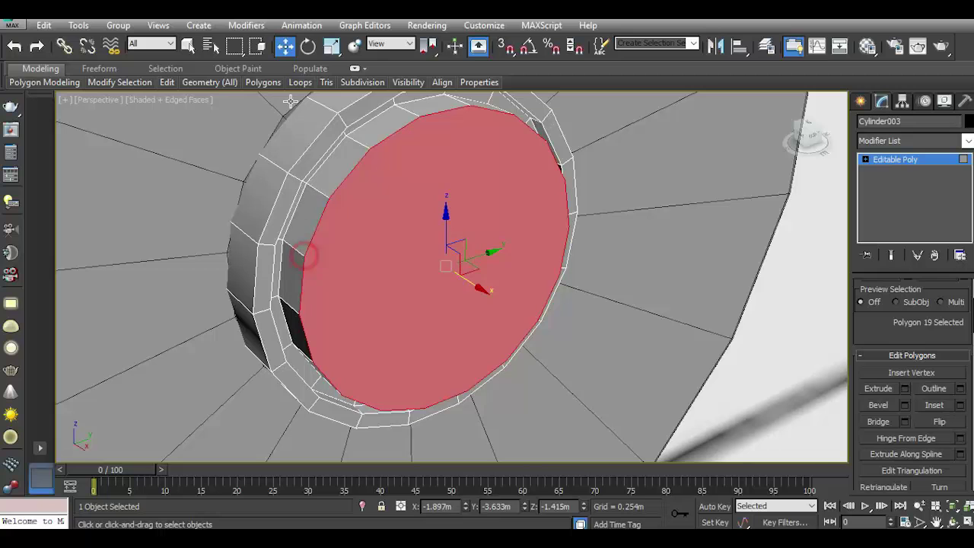
Scale the cap face down and extrude it 0.104m outward
click(331, 45)
drag(436, 268, 434, 283)
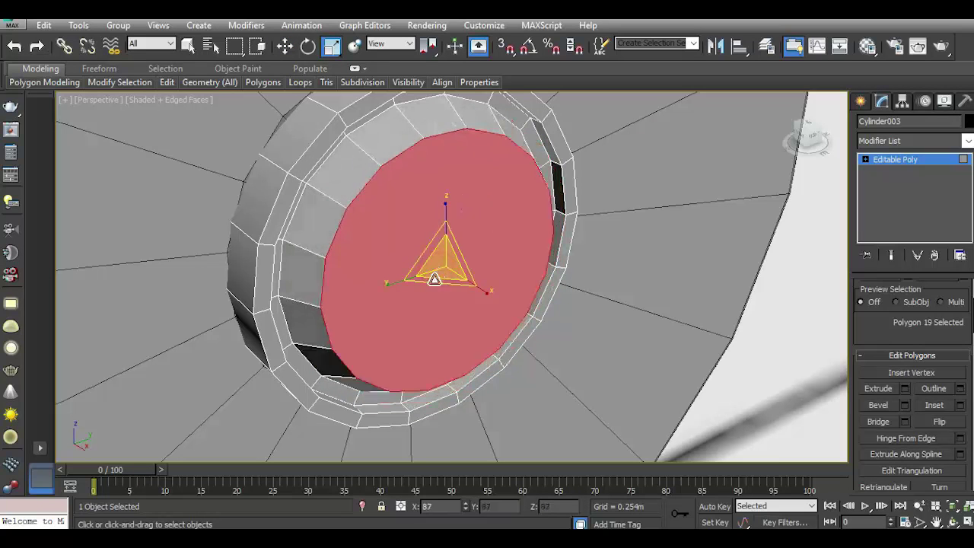
click(904, 389)
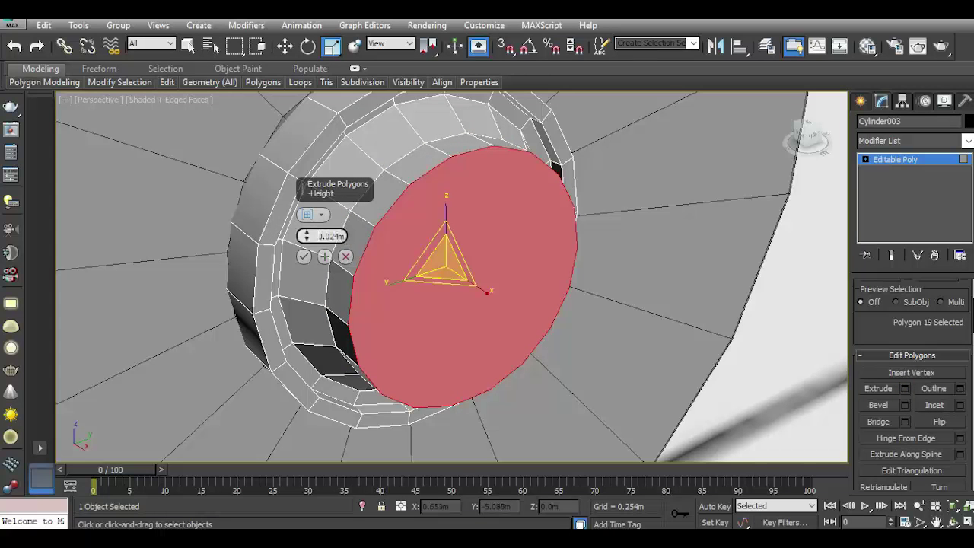
drag(307, 235, 316, 236)
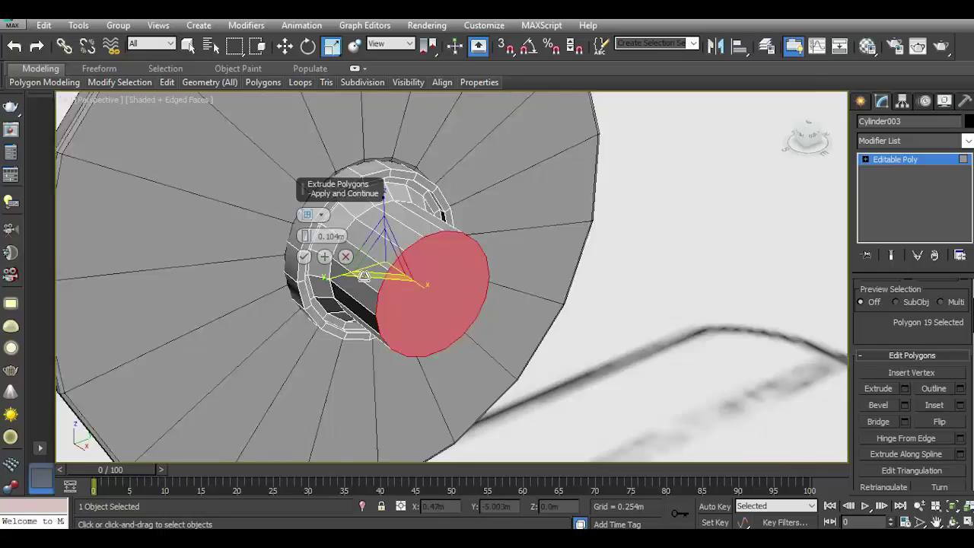
scroll(449, 278, down, 3)
alt+middle_drag(449, 277, 487, 285)
scroll(426, 319, up, 2)
scroll(427, 320, up, 2)
scroll(426, 320, up, 2)
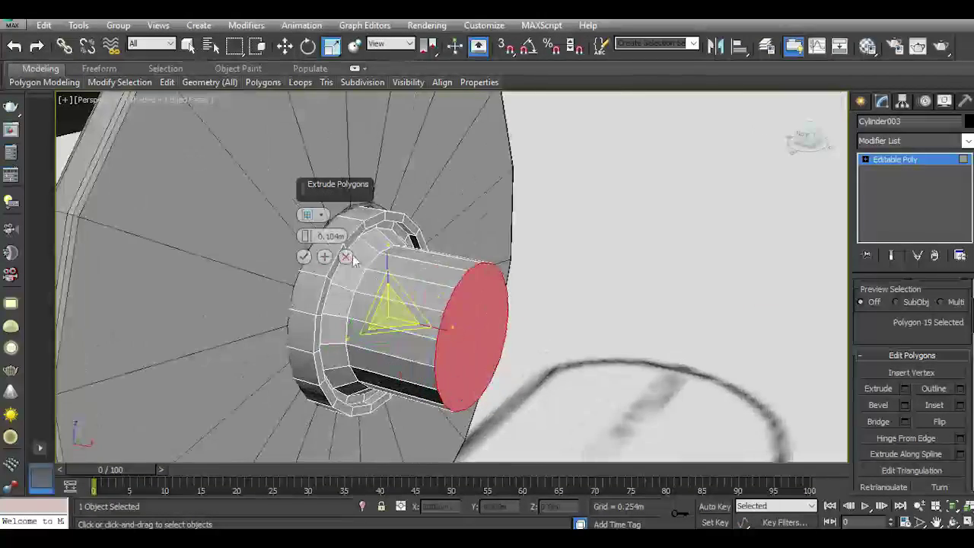
click(311, 260)
Taper the shaft's end face, pull it back toward the wheel, and extrude it further
drag(468, 342, 488, 354)
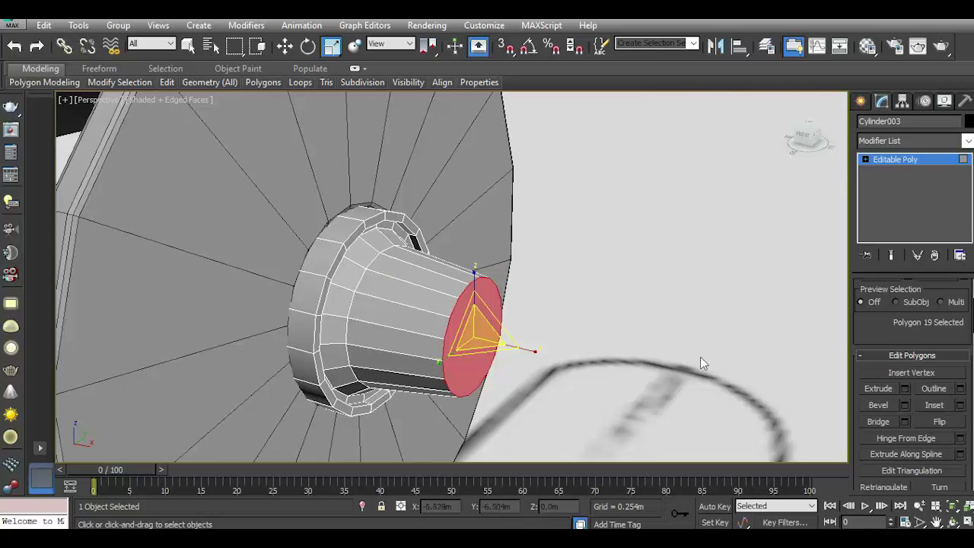
scroll(533, 335, down, 5)
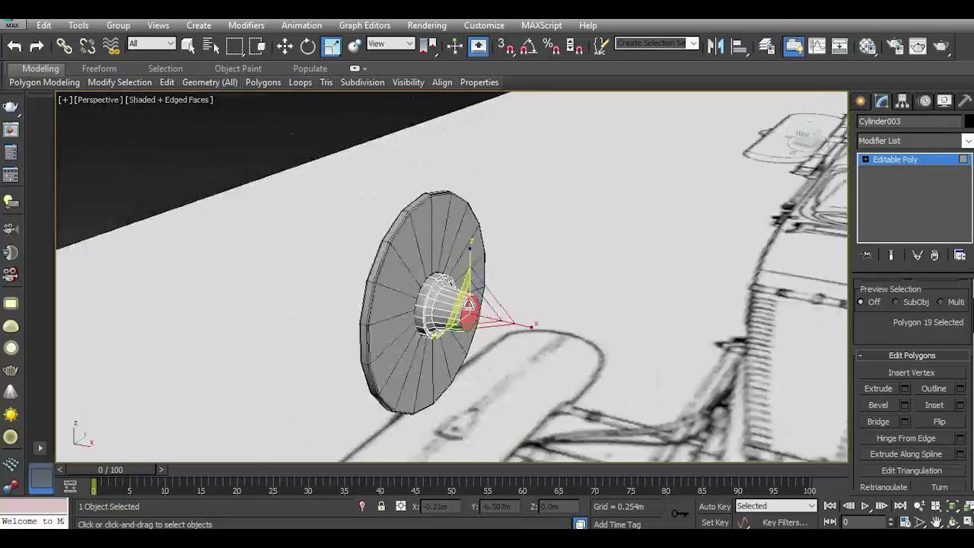
drag(804, 134, 786, 98)
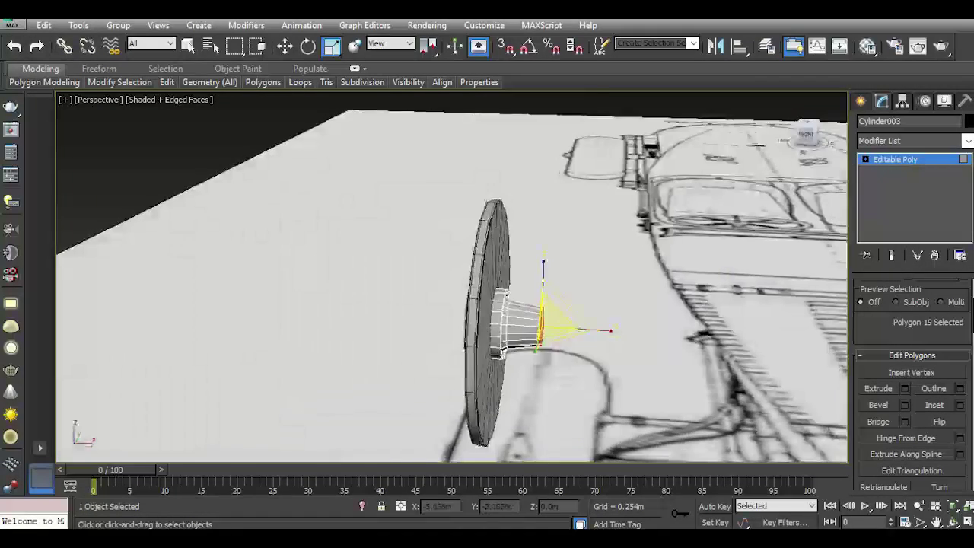
scroll(549, 309, up, 5)
click(285, 46)
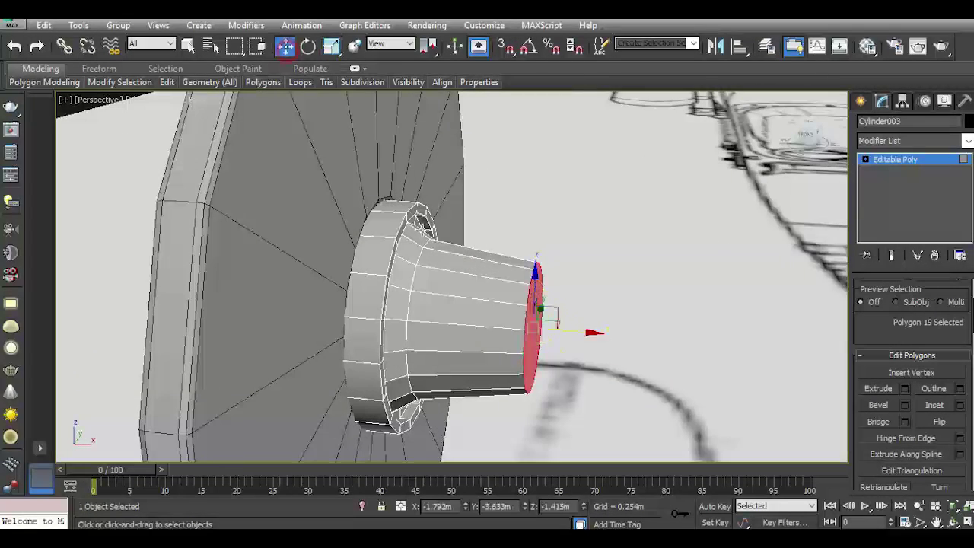
drag(564, 329, 519, 324)
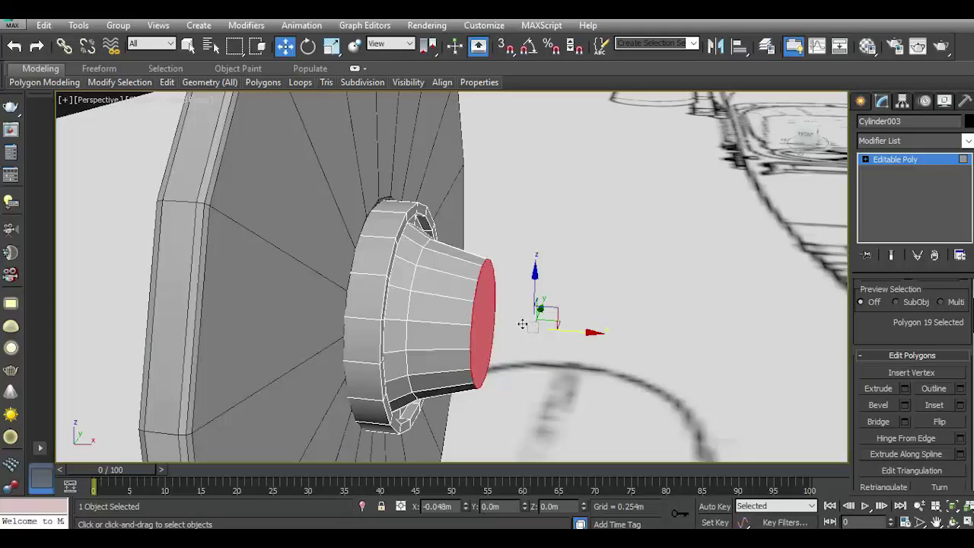
click(229, 166)
click(230, 166)
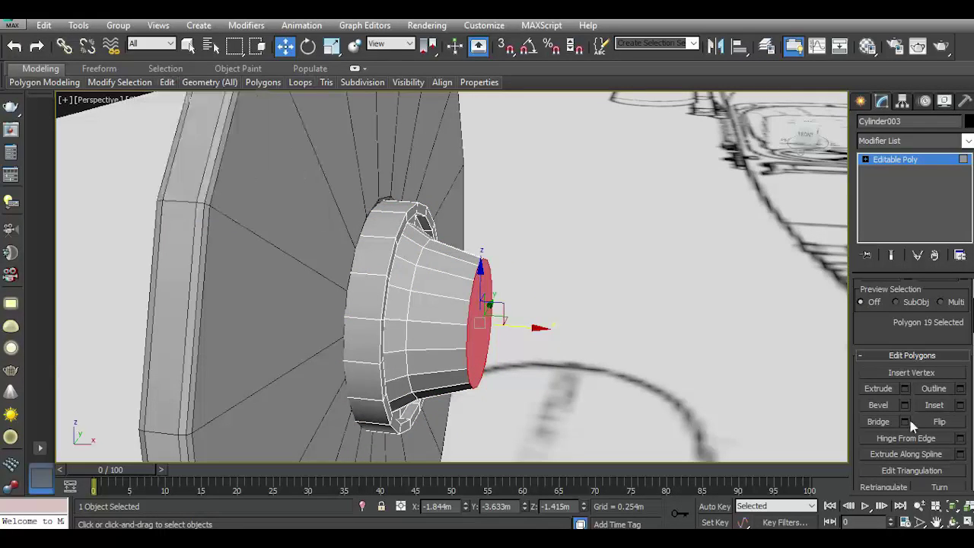
click(905, 389)
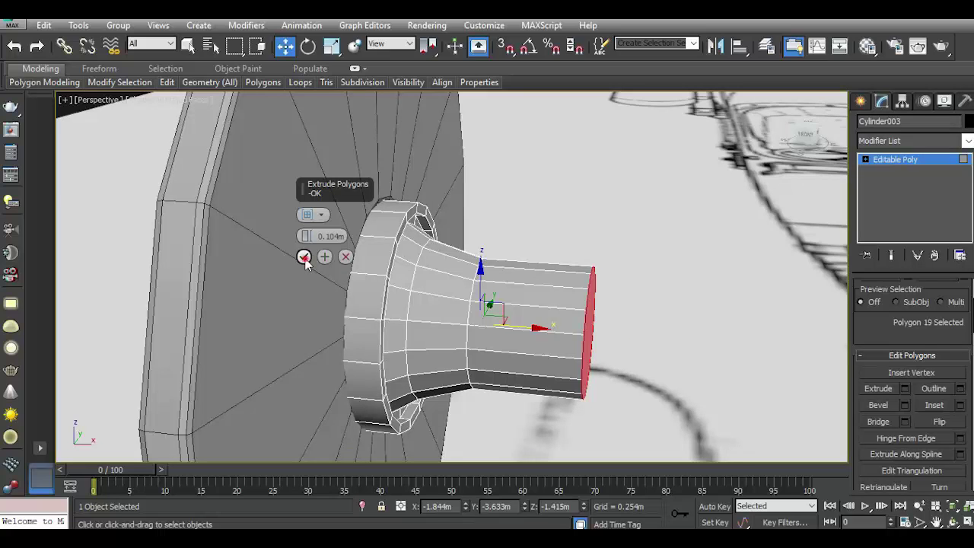
Commit the axle extrusion and add a Symmetry modifier mirroring along Z
click(304, 257)
click(882, 161)
click(967, 141)
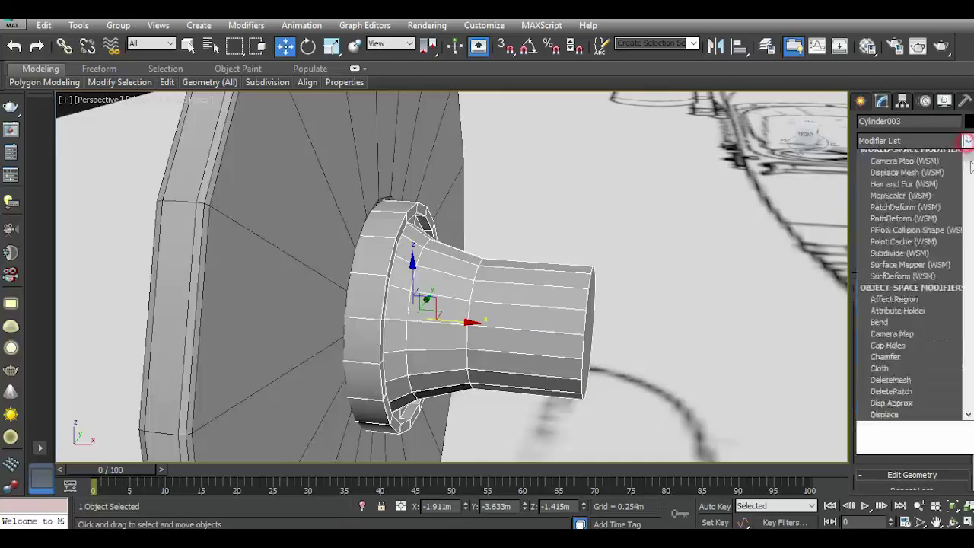
scroll(914, 327, down, 10)
scroll(910, 394, down, 3)
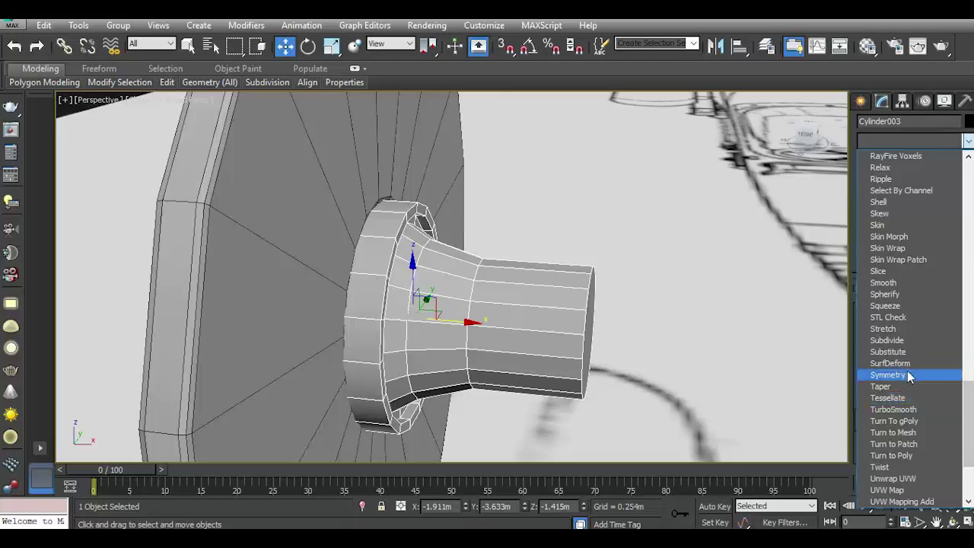
click(910, 373)
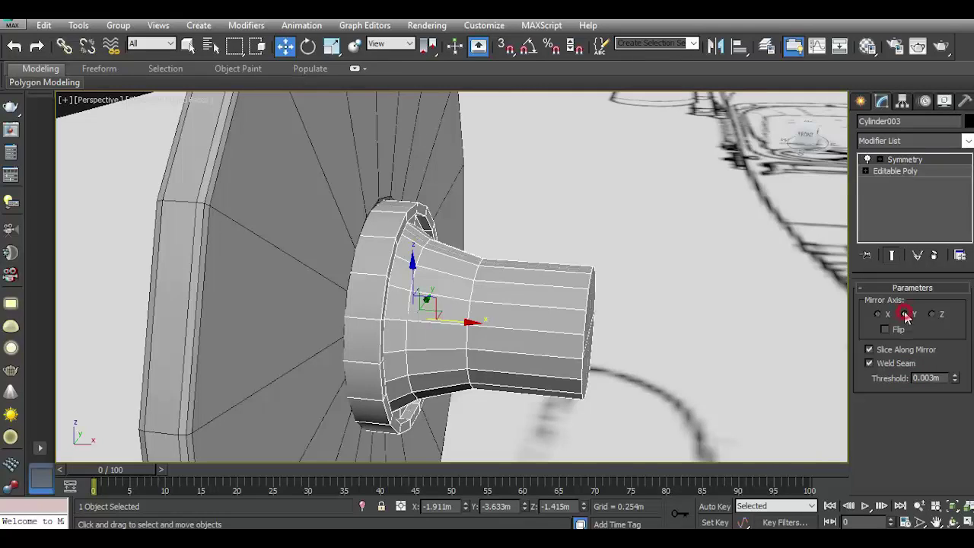
click(932, 314)
Slide the Symmetry mirror plane along X, trying the Flip option from several viewpoints
click(897, 160)
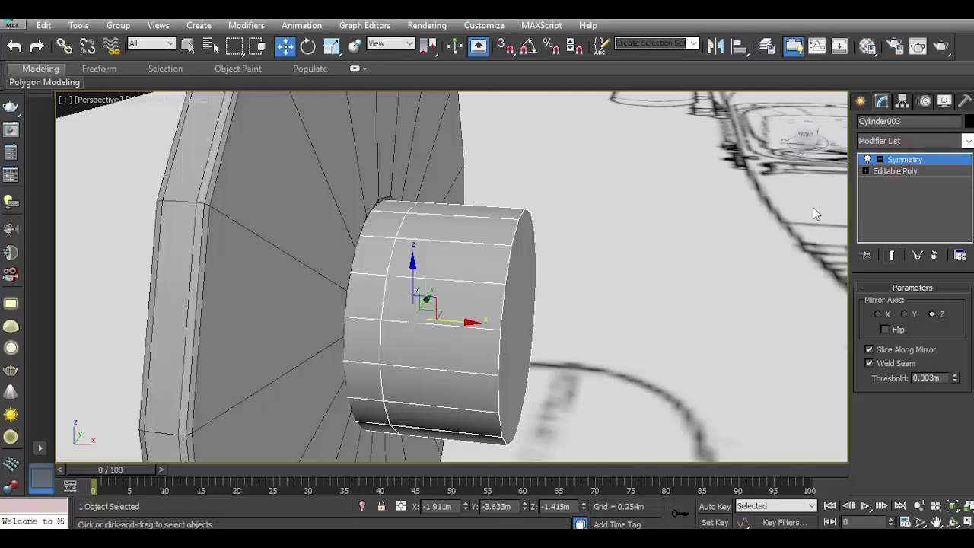
drag(450, 320, 535, 330)
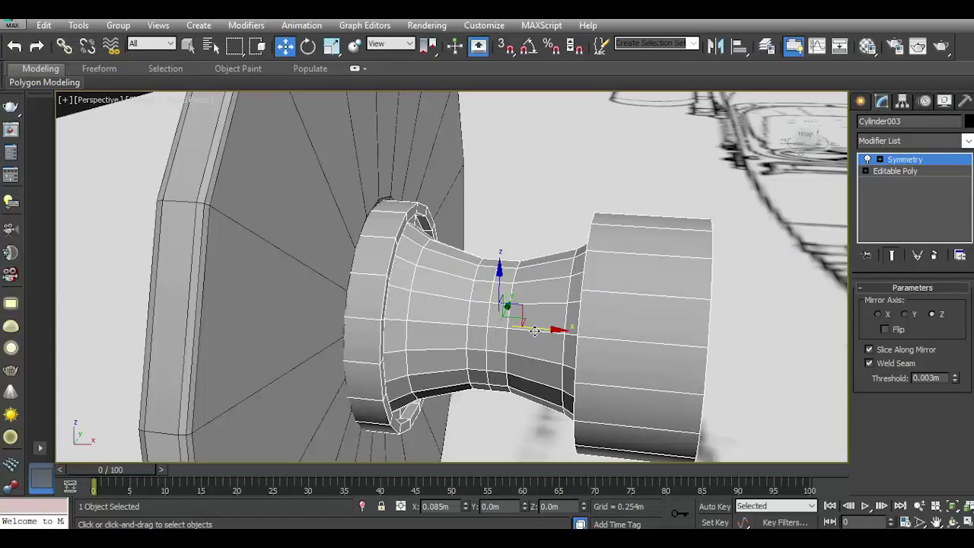
alt+middle_drag(535, 330, 537, 312)
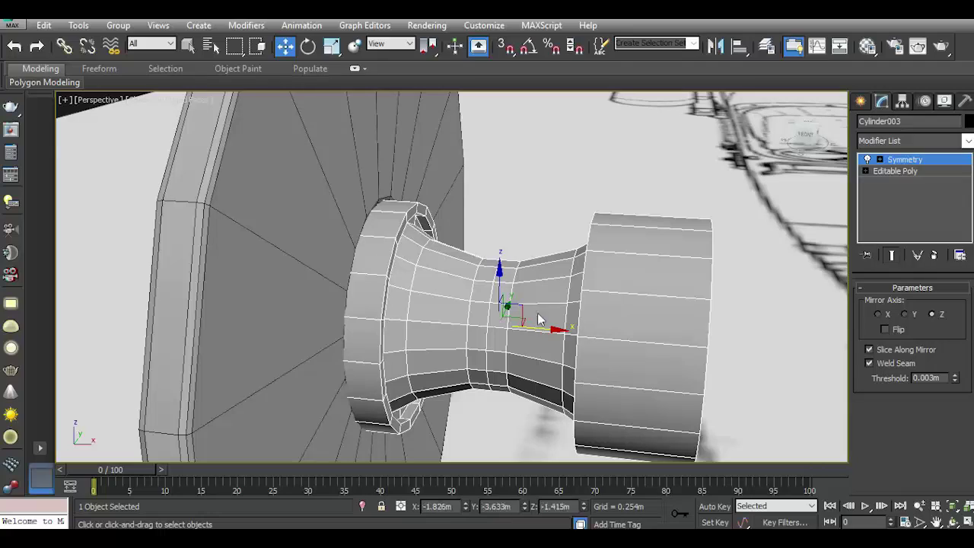
drag(808, 138, 855, 320)
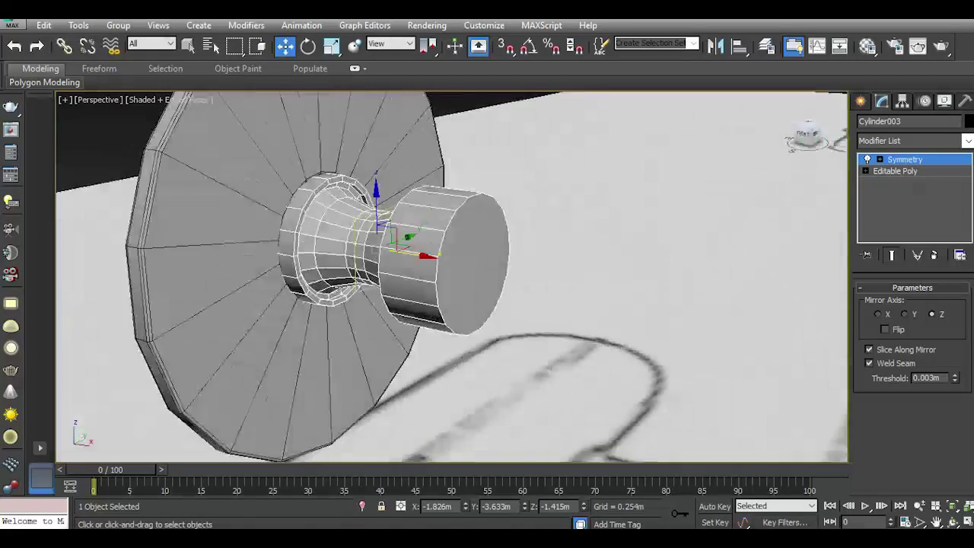
click(884, 331)
alt+middle_drag(603, 318, 771, 218)
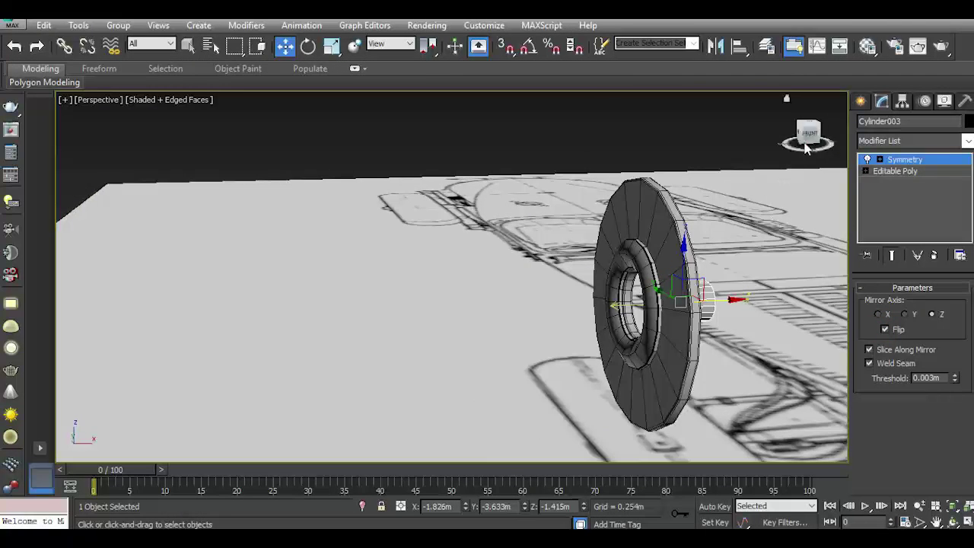
click(805, 143)
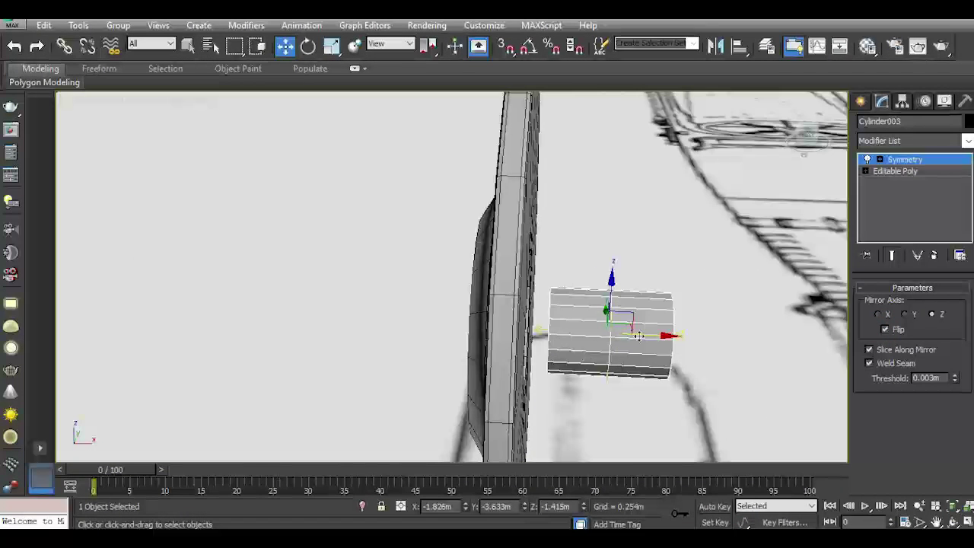
drag(639, 336, 588, 332)
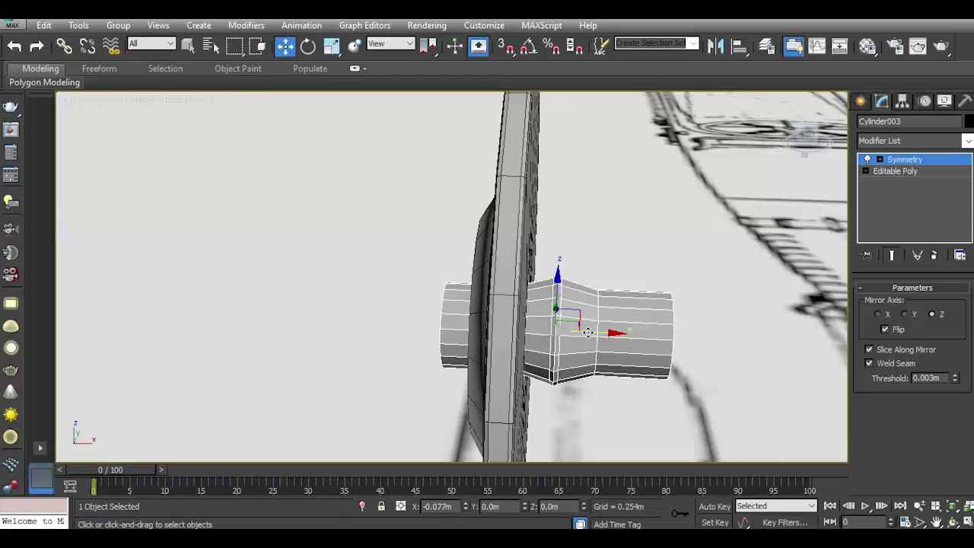
drag(803, 139, 768, 152)
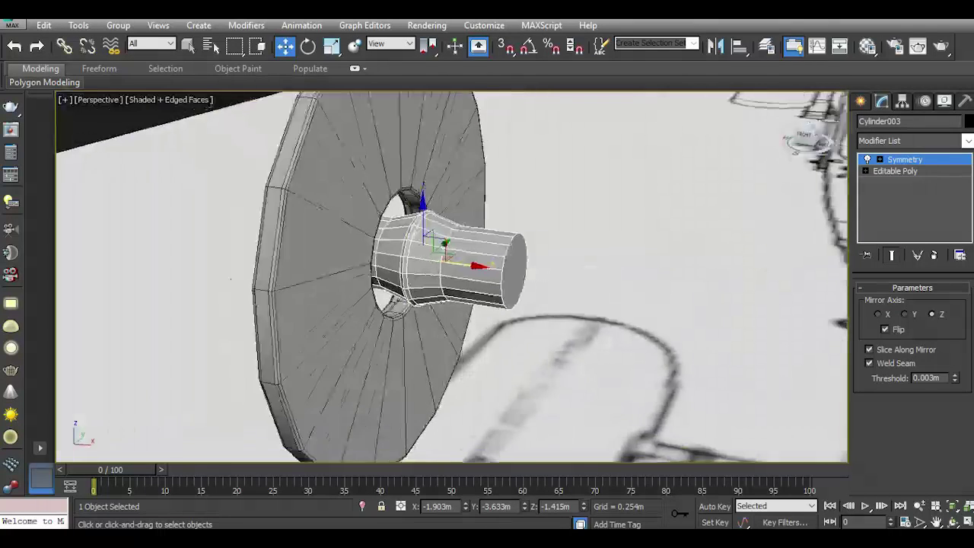
scroll(466, 278, up, 4)
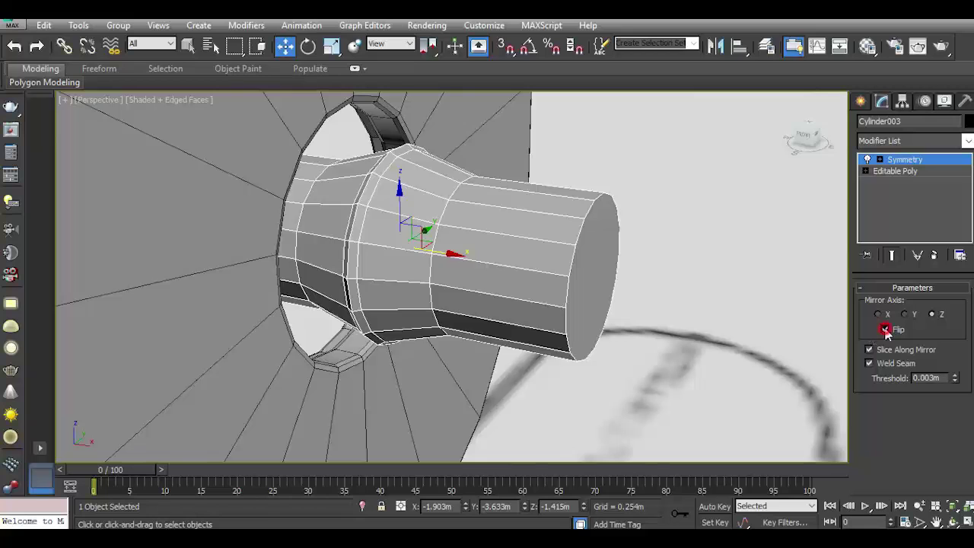
Turn Flip back off and reposition the mirror plane to centre the axle through the disc
click(885, 329)
drag(415, 244, 660, 256)
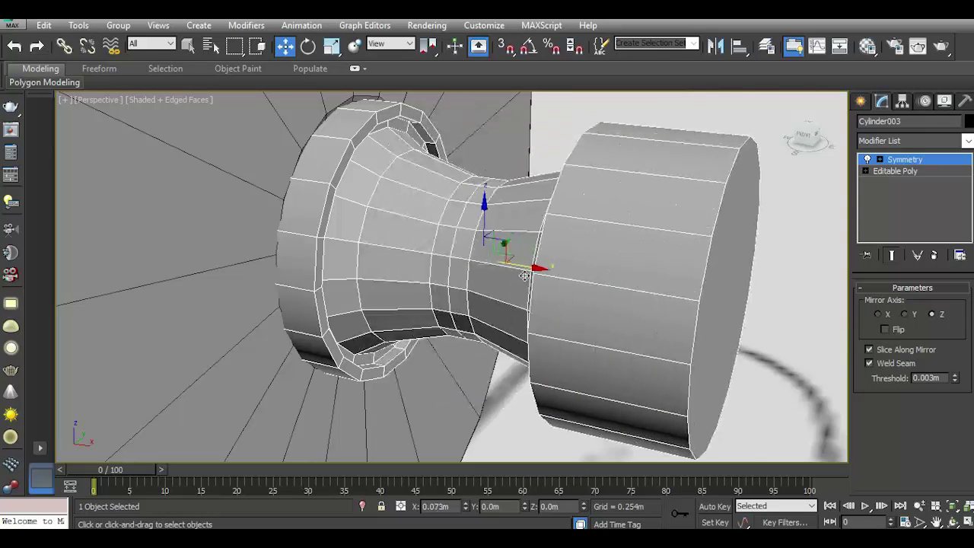
click(867, 160)
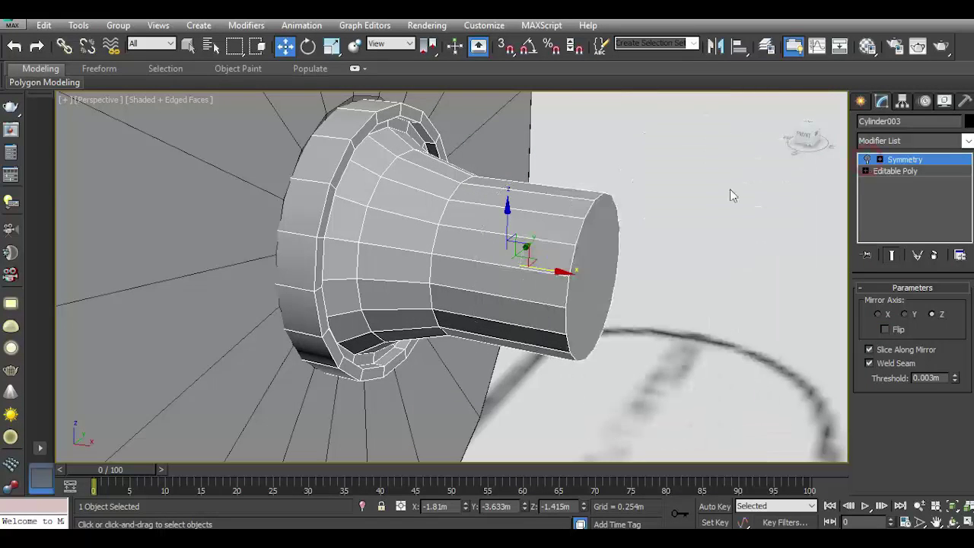
alt+middle_drag(729, 188, 709, 181)
drag(803, 141, 809, 137)
mouse_move(809, 137)
alt+middle_down()
mouse_move(778, 292)
mouse_move(601, 344)
alt+middle_up()
scroll(778, 293, up, 3)
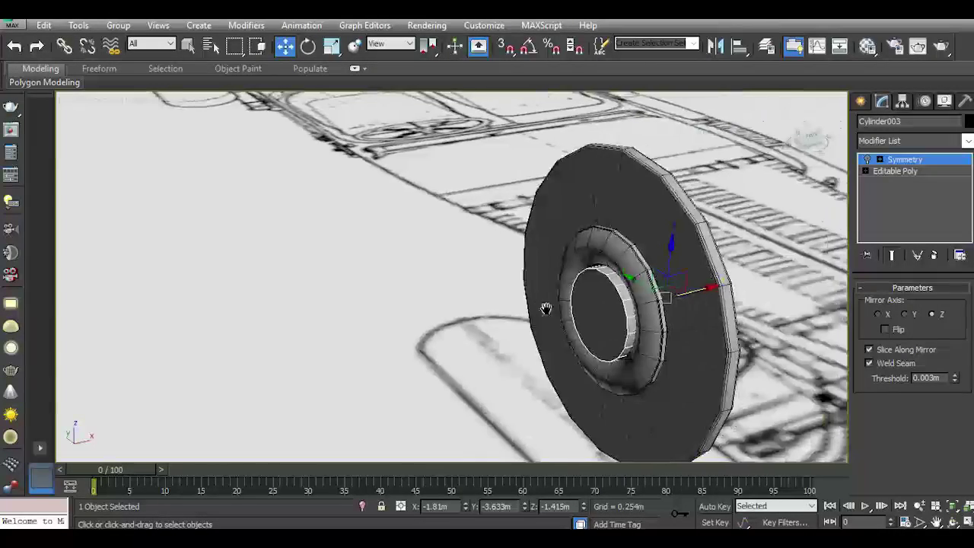
scroll(601, 343, up, 2)
scroll(601, 343, up, 2)
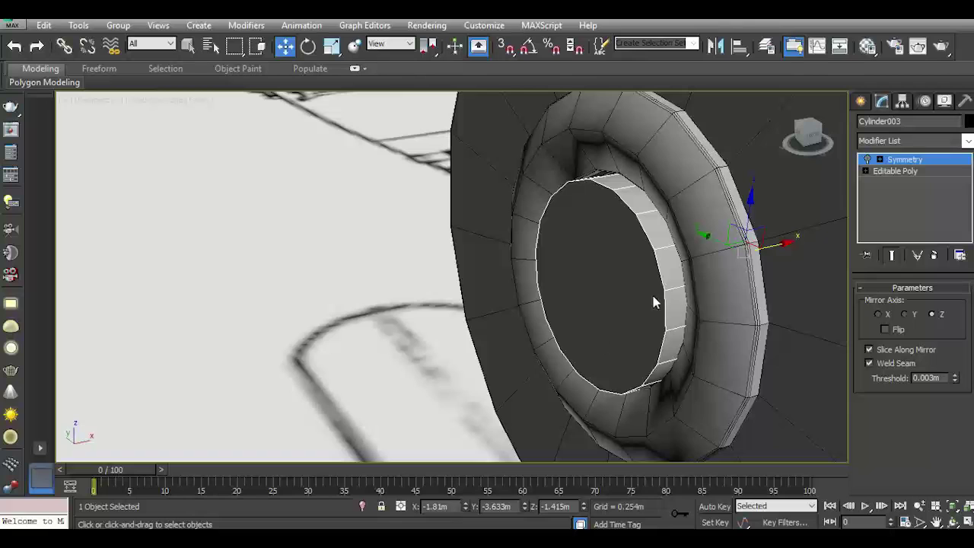
click(891, 160)
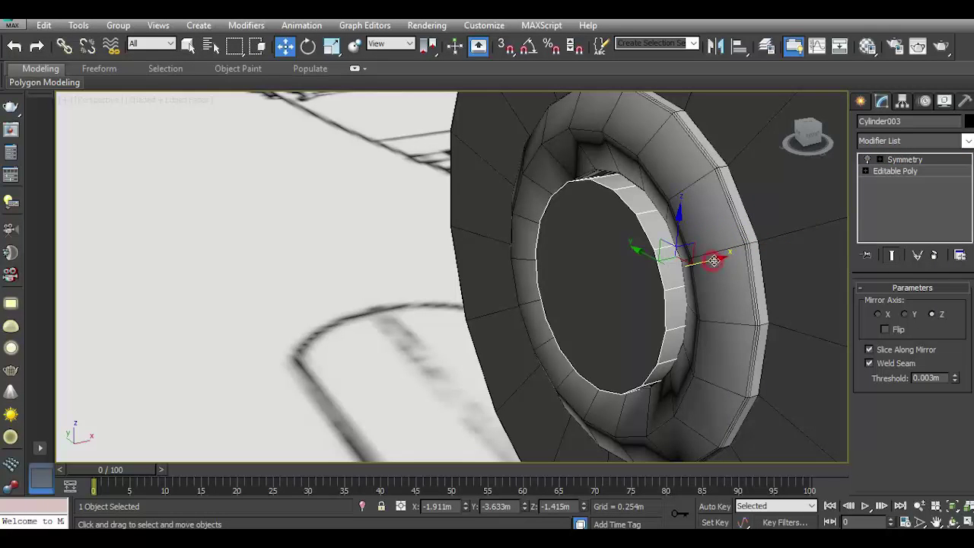
drag(713, 260, 717, 260)
Inset the axle's inner end cap face at Polygon level
click(867, 171)
click(892, 219)
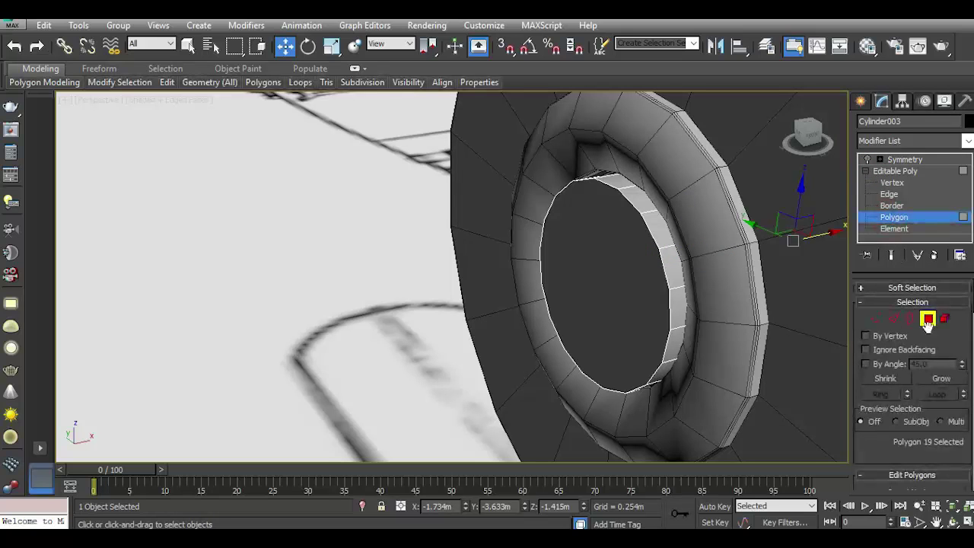
click(664, 316)
scroll(593, 277, up, 5)
scroll(934, 411, down, 2)
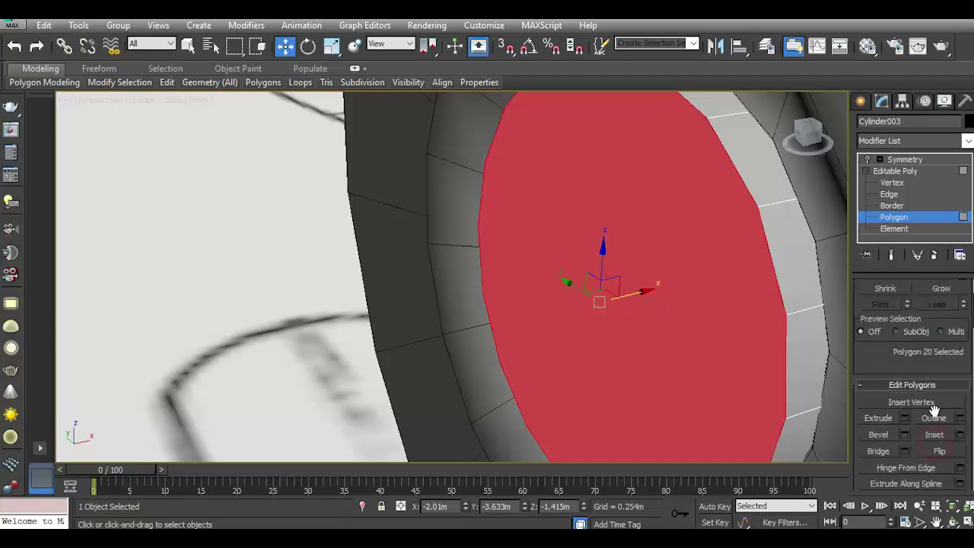
click(959, 434)
scroll(457, 274, down, 2)
click(301, 234)
drag(302, 234, 302, 220)
click(304, 257)
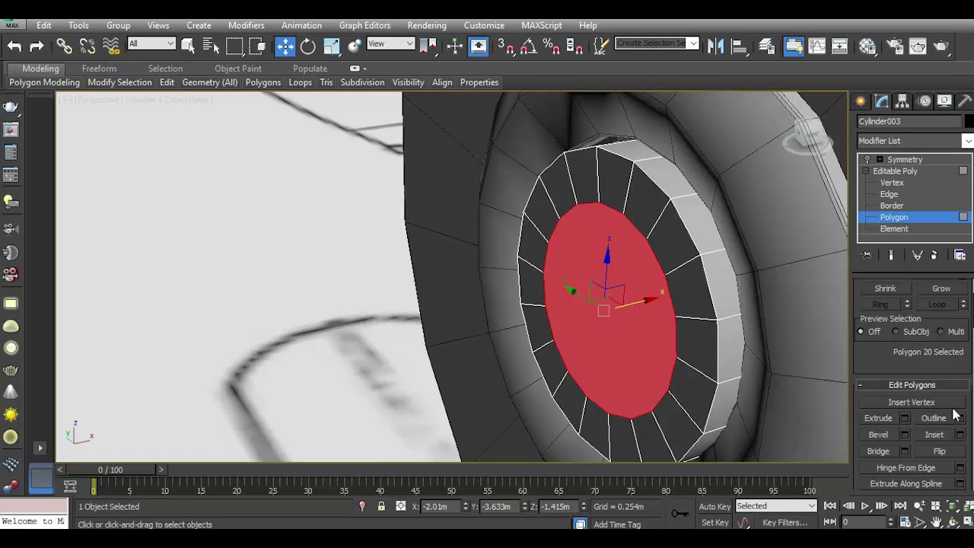
Extrude the inset cap face outward by 0.012m
click(905, 419)
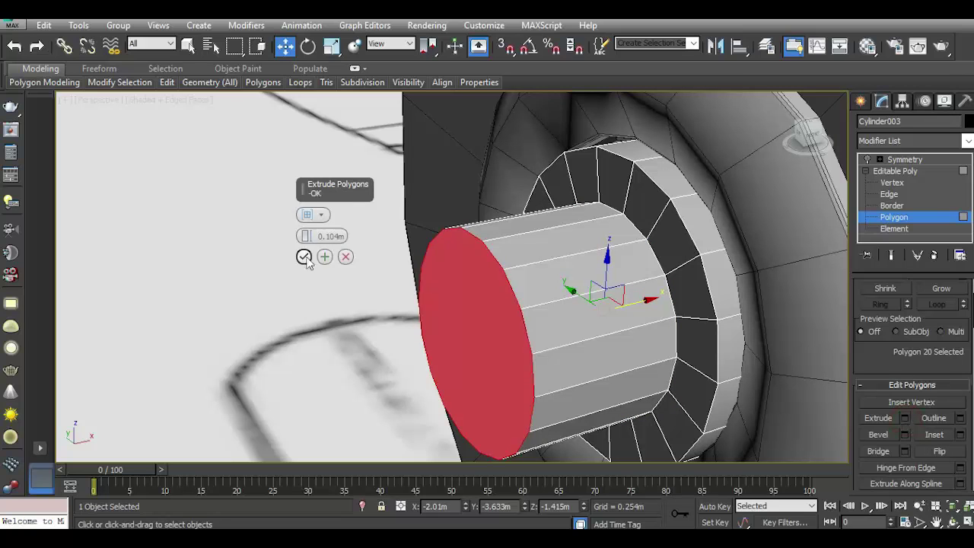
drag(305, 236, 316, 255)
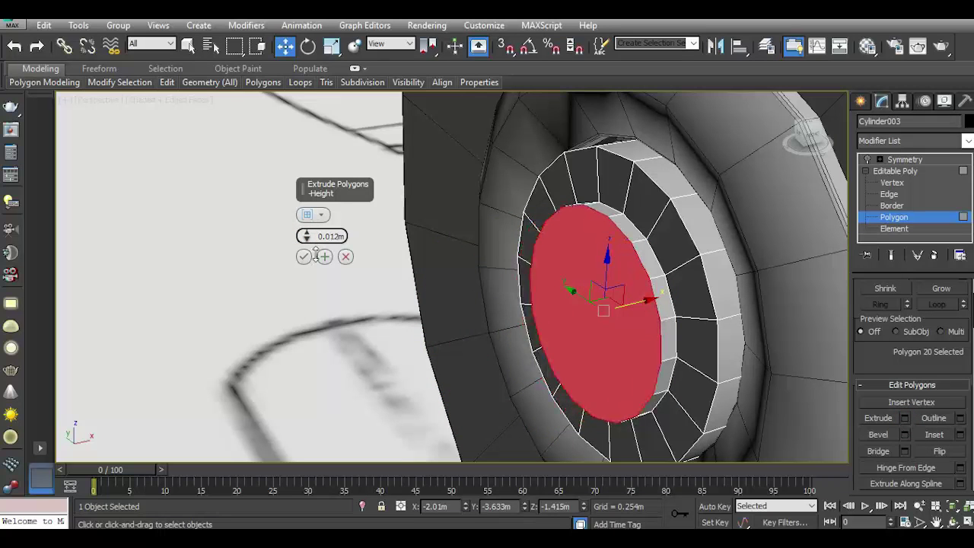
click(304, 256)
scroll(478, 293, down, 5)
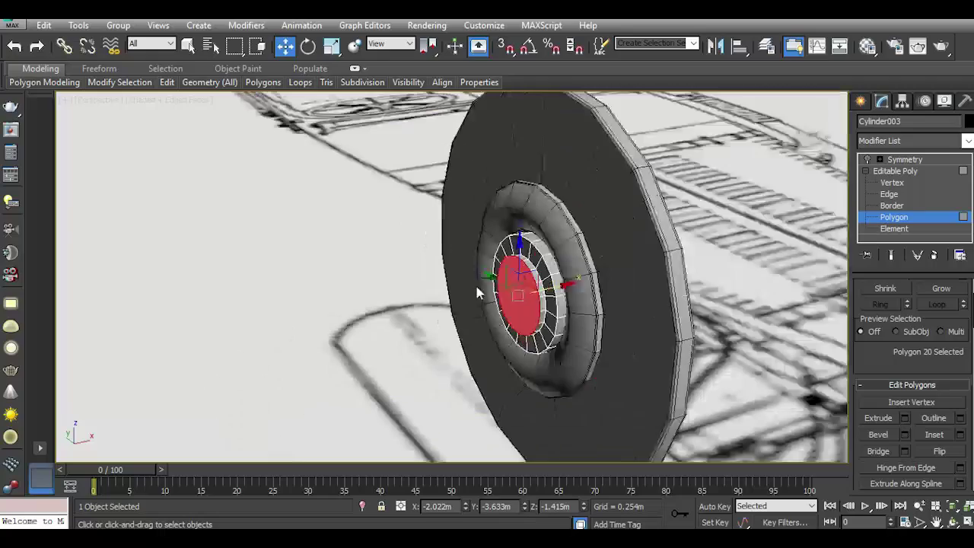
Move the Symmetry mirror plane to shorten the symmetric axle
click(895, 171)
click(905, 159)
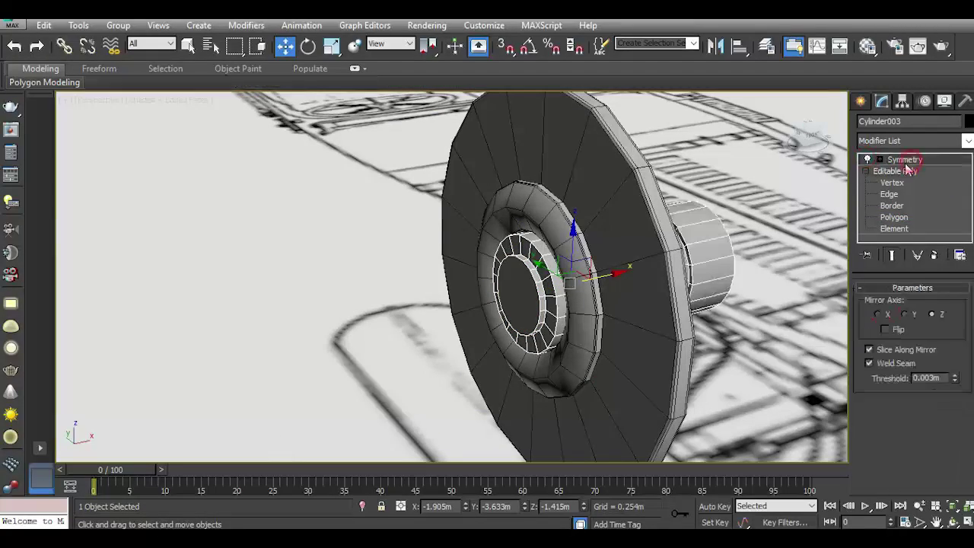
drag(829, 152, 791, 145)
mouse_move(596, 261)
middle_down()
mouse_move(589, 295)
mouse_move(715, 305)
middle_up()
scroll(571, 293, up, 2)
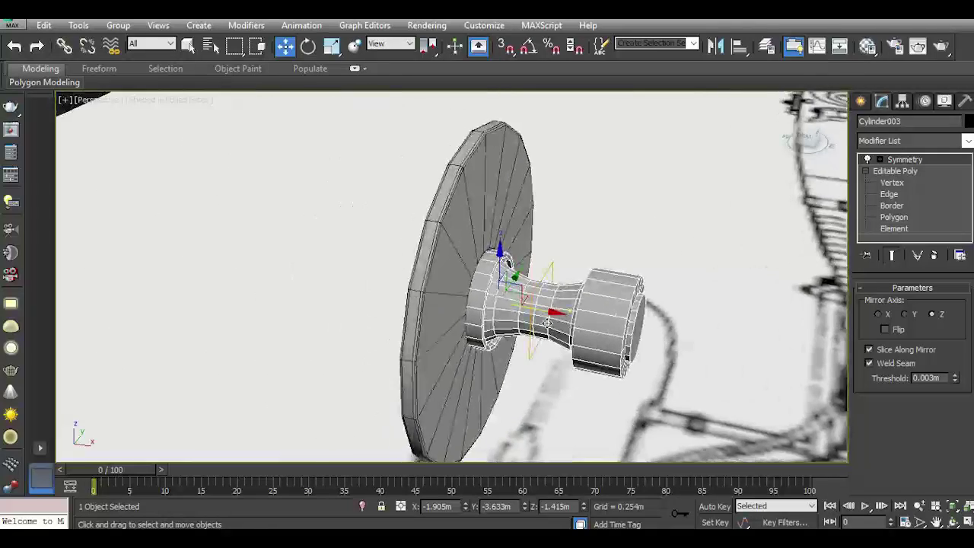
scroll(571, 293, up, 3)
click(905, 159)
drag(567, 305, 541, 296)
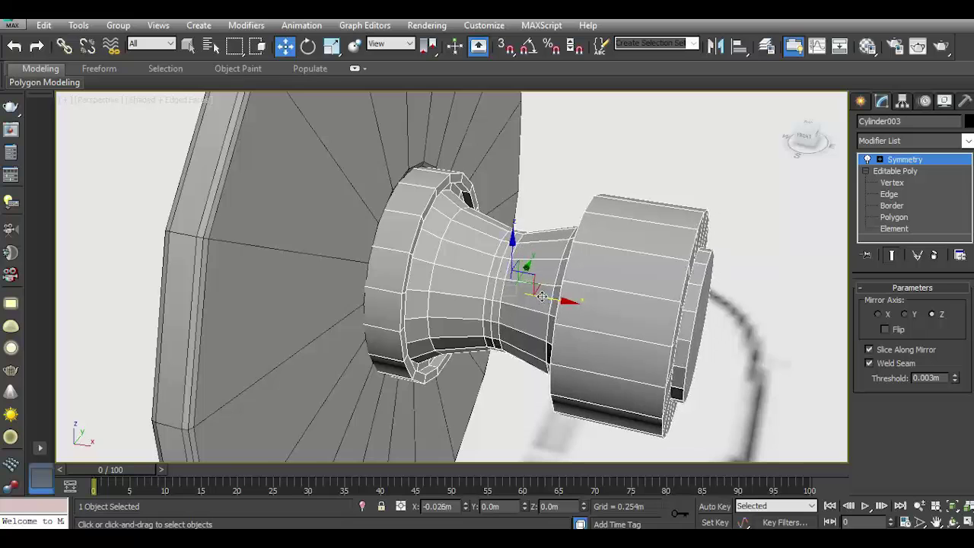
scroll(569, 277, down, 2)
click(917, 165)
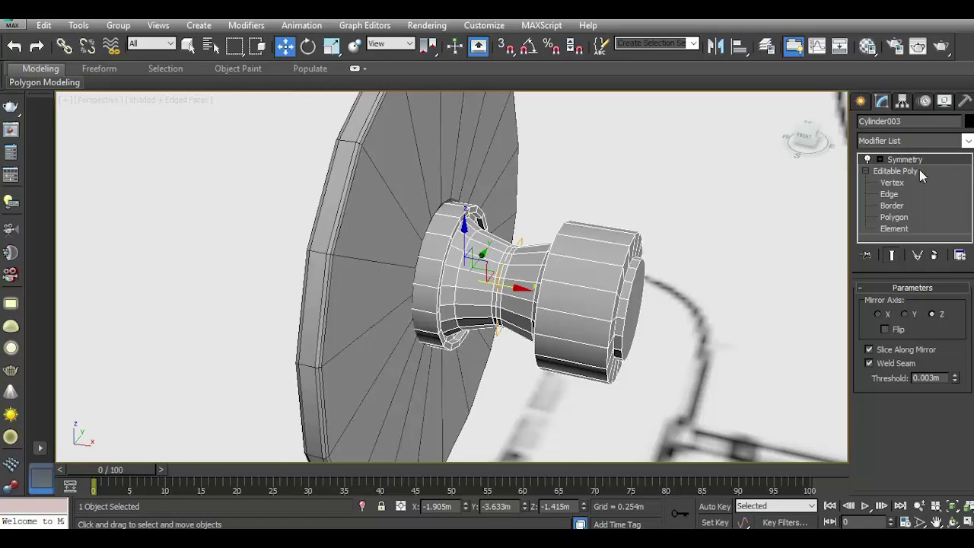
Switch to Edge level and orbit to view the hub from the other side
click(891, 194)
mouse_move(647, 274)
alt+middle_down()
mouse_move(762, 271)
mouse_move(535, 292)
alt+middle_up()
scroll(535, 291, up, 3)
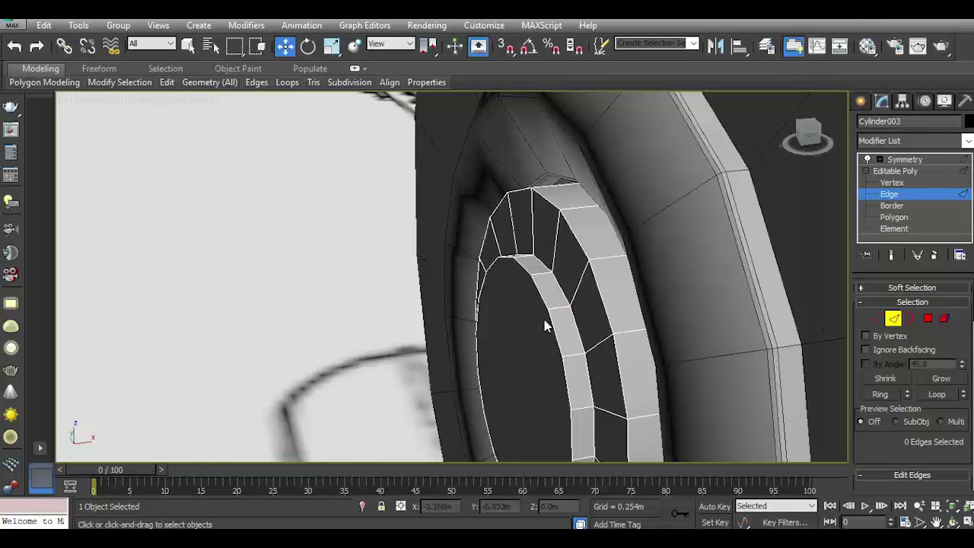
Chamfer the two hub ring edge loops by 0.002m with 2 segments
double_click(605, 306)
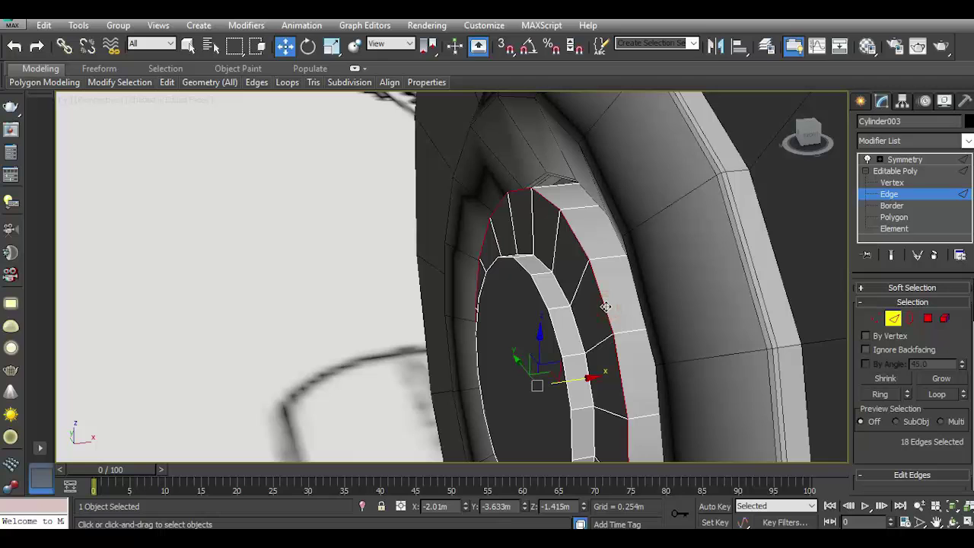
ctrl+double_click(572, 321)
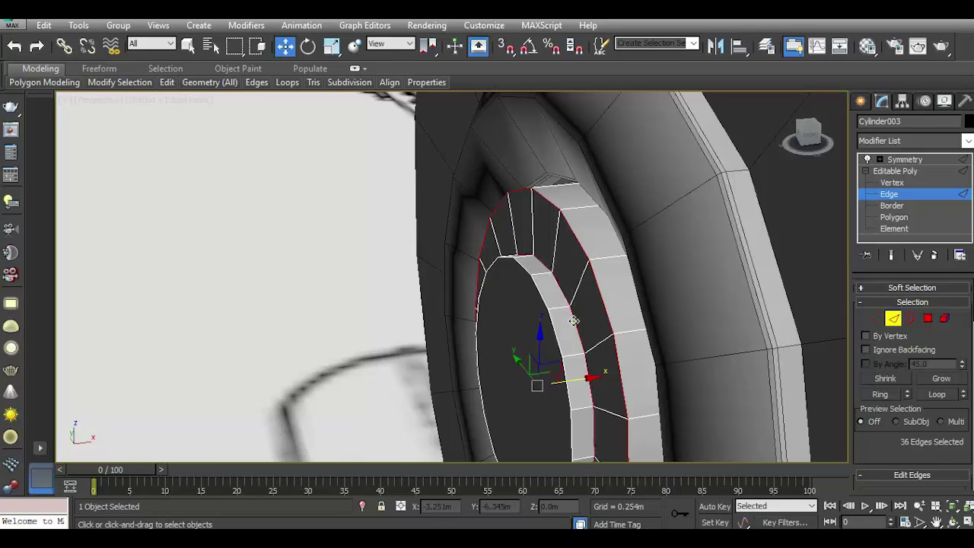
scroll(875, 445, down, 3)
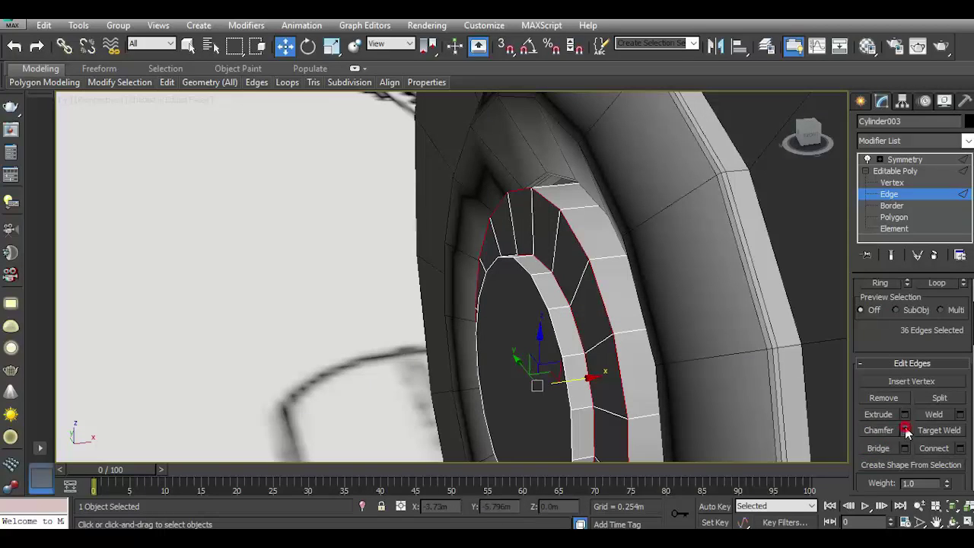
click(906, 431)
click(305, 318)
drag(307, 237, 309, 248)
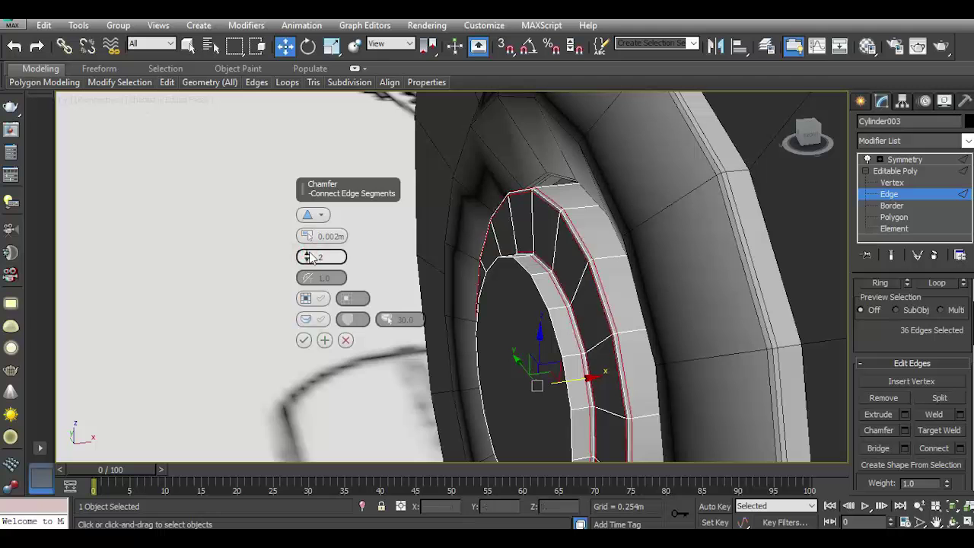
click(305, 340)
alt+middle_drag(571, 340, 720, 261)
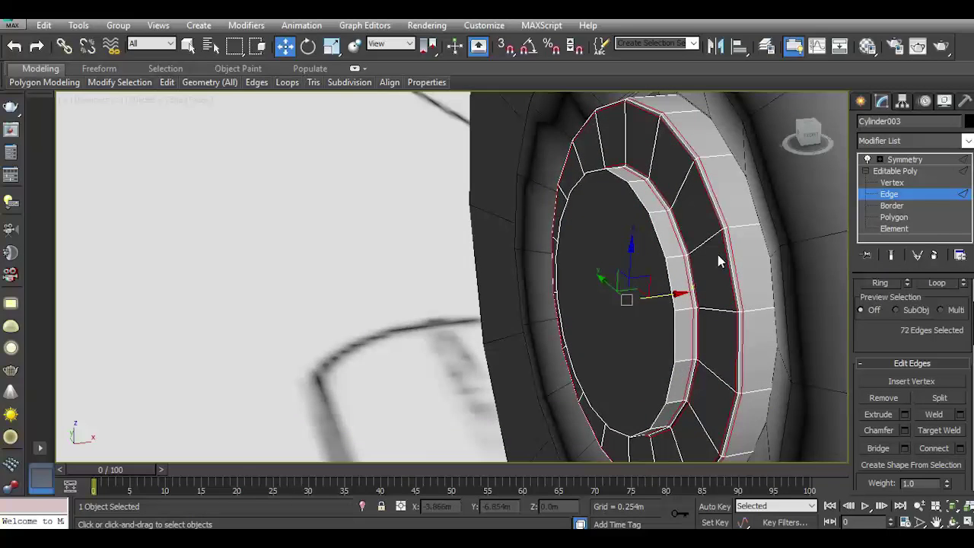
click(919, 221)
Inset the cap face twice, 0.003m then about 0.072m, leaving a small centre face
drag(922, 430, 908, 358)
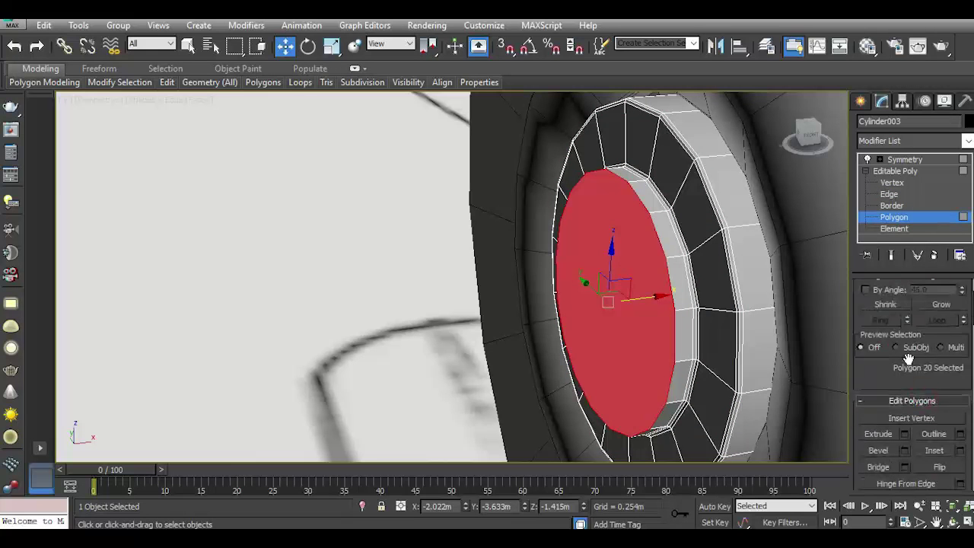
click(961, 451)
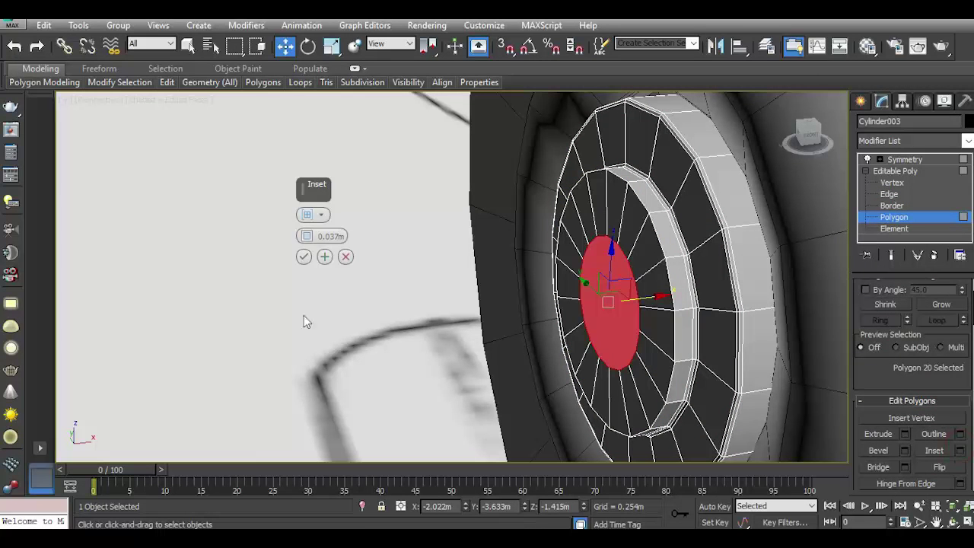
drag(311, 242, 319, 242)
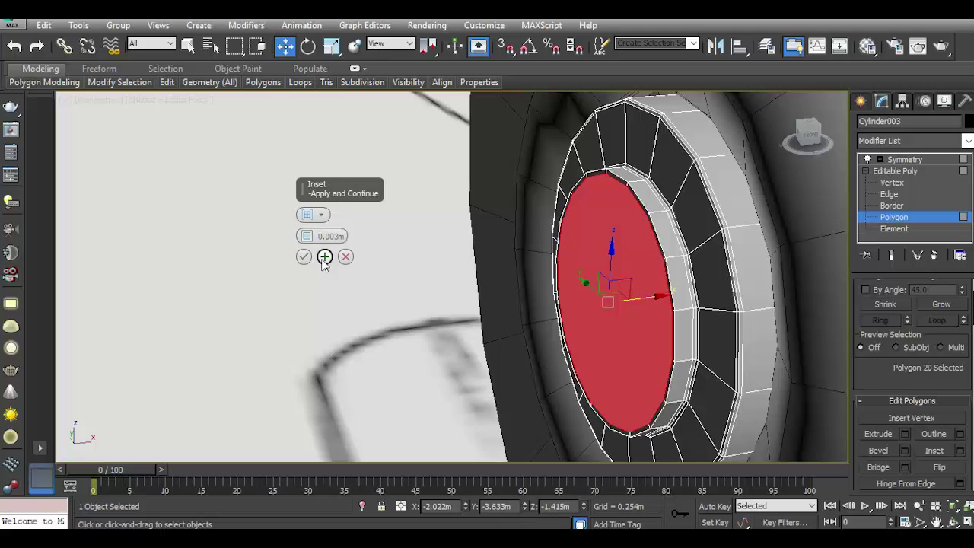
click(324, 257)
drag(306, 237, 307, 230)
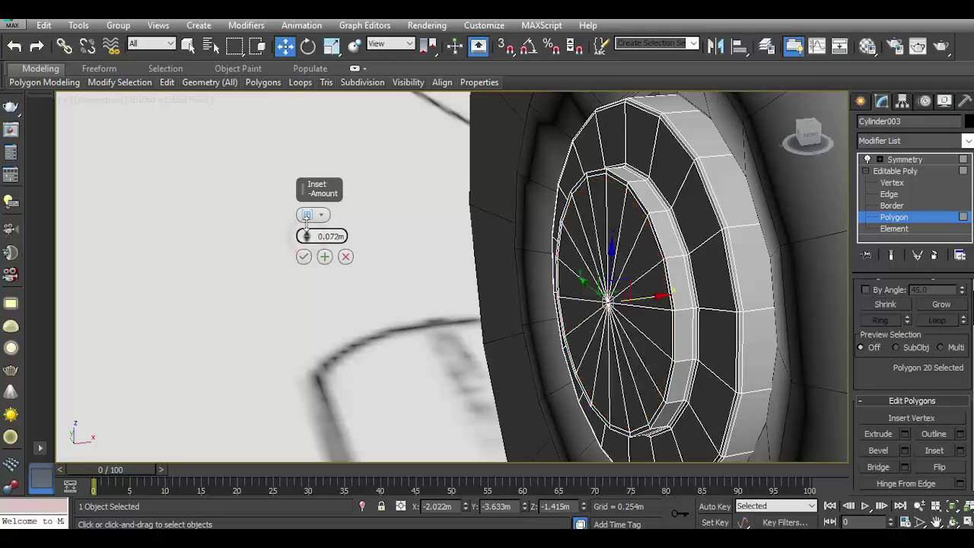
click(304, 256)
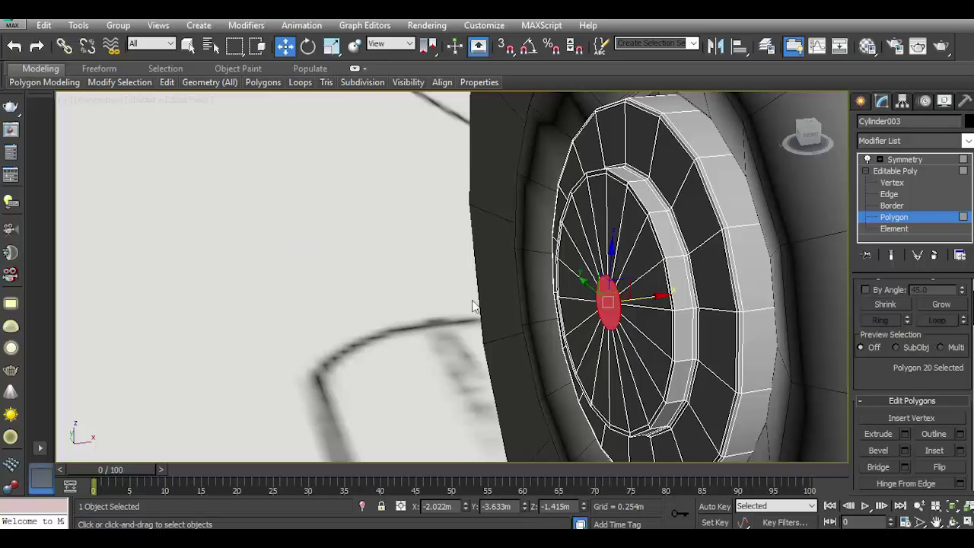
scroll(474, 311, down, 5)
Chamfer the edge loop along the hub's seam
click(896, 170)
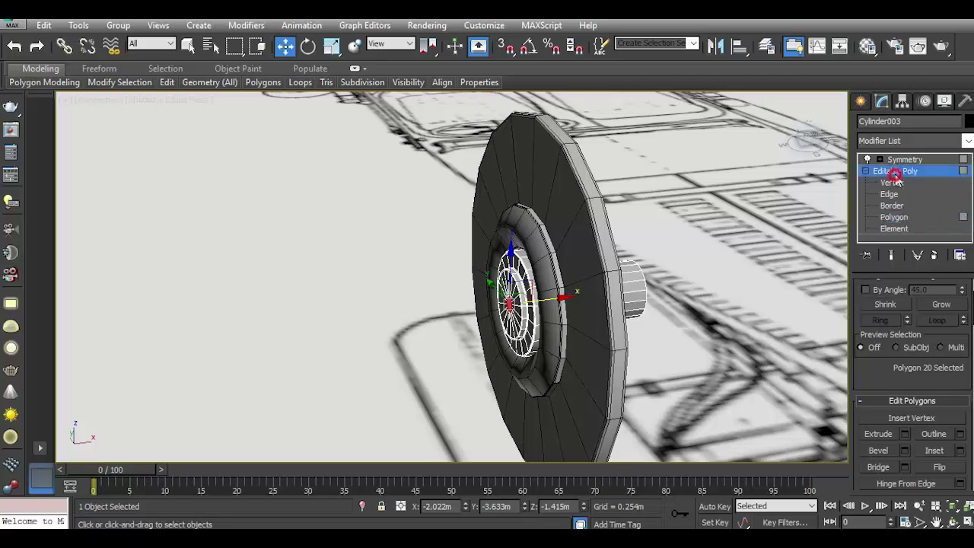
click(899, 159)
drag(810, 143, 769, 147)
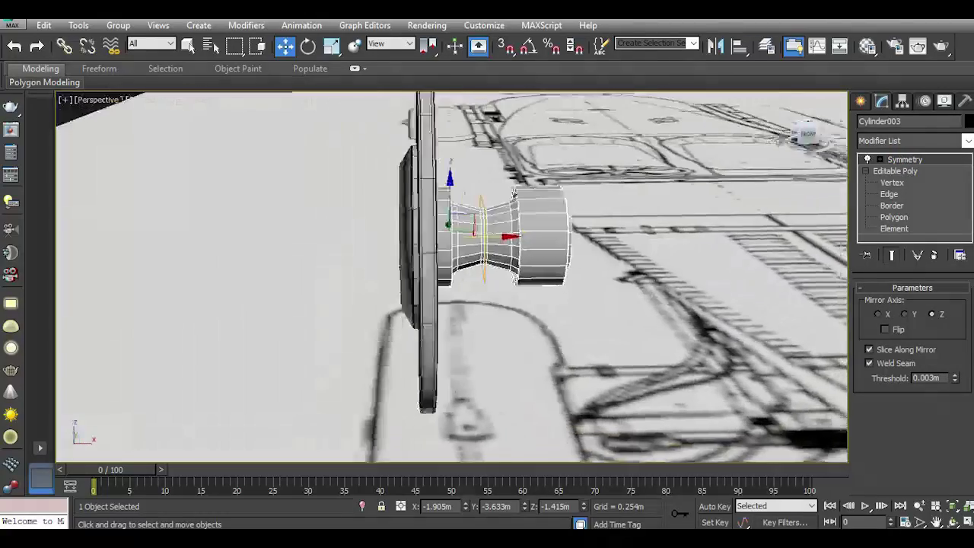
scroll(468, 259, up, 3)
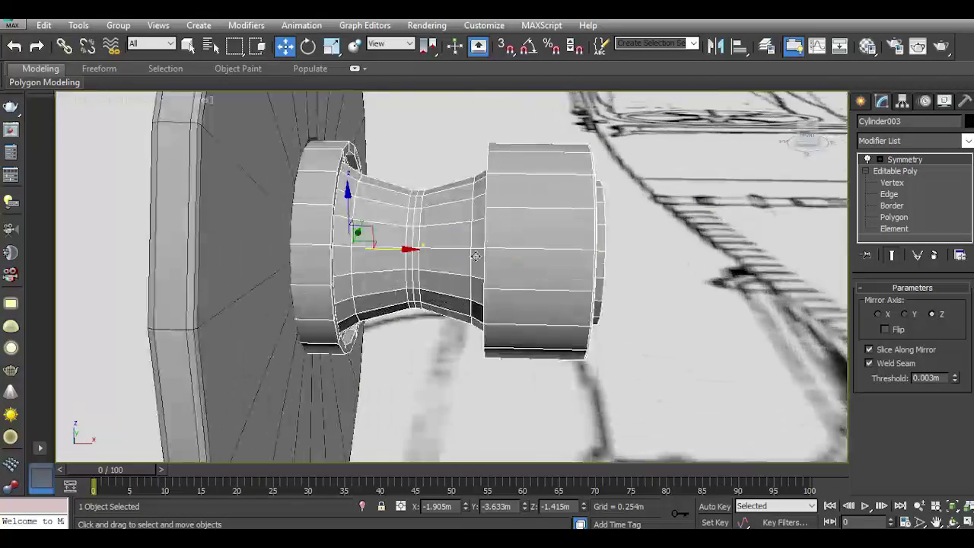
scroll(328, 256, up, 4)
click(889, 194)
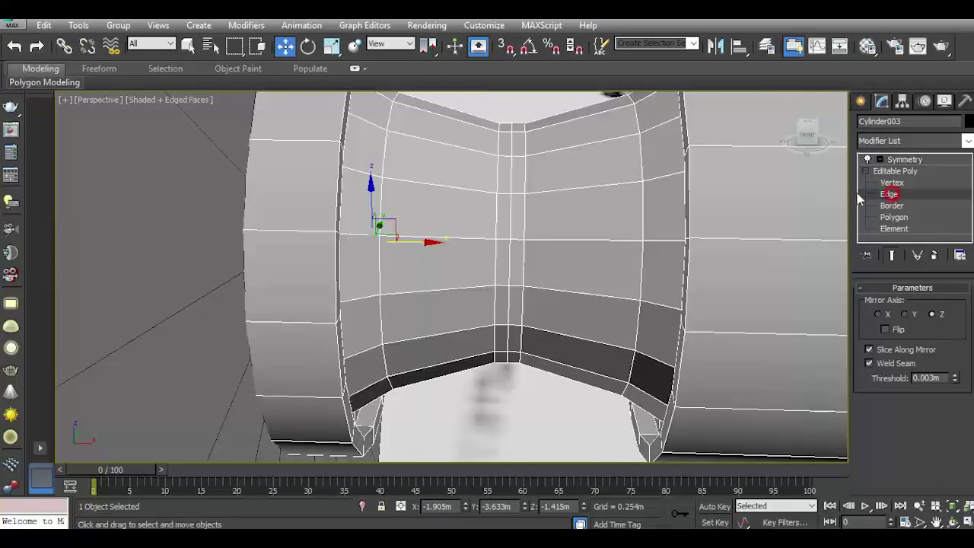
double_click(337, 266)
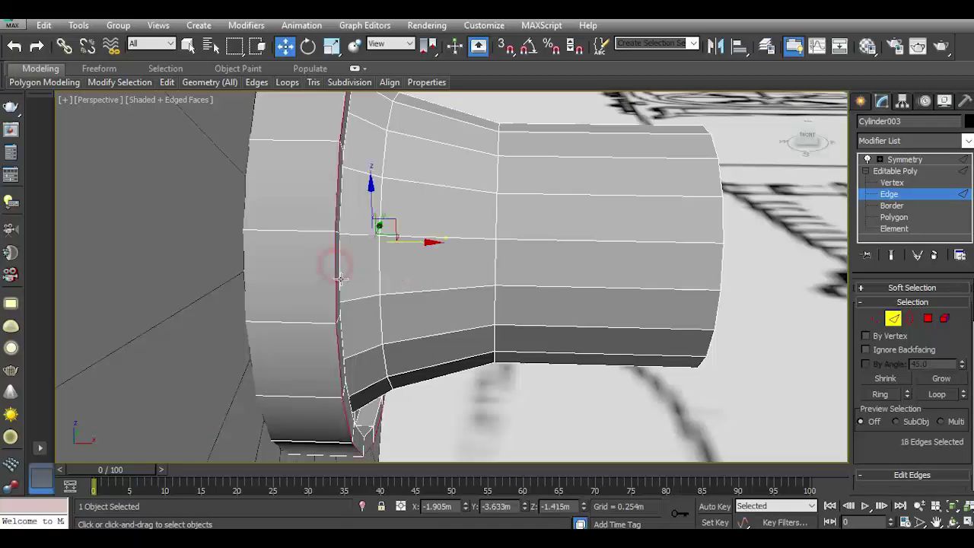
scroll(903, 431, down, 3)
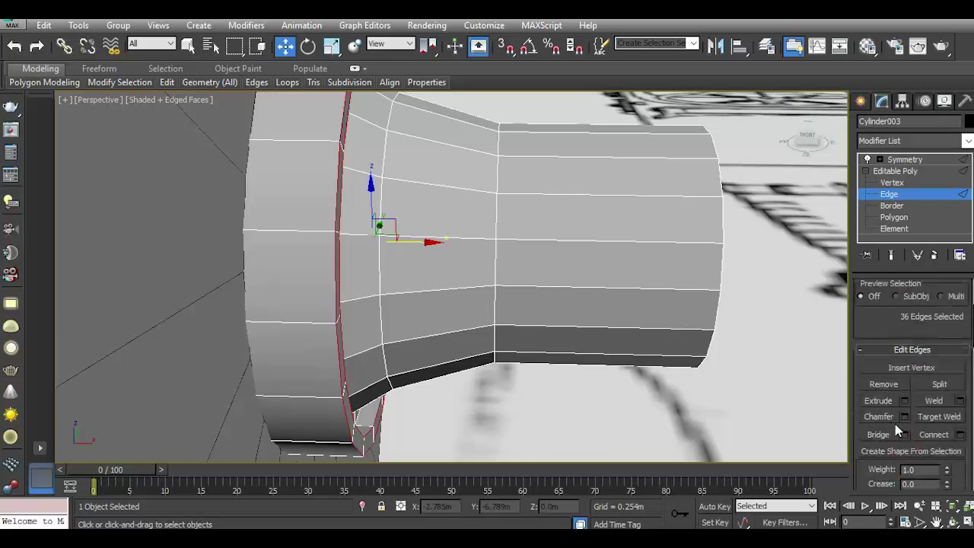
click(905, 417)
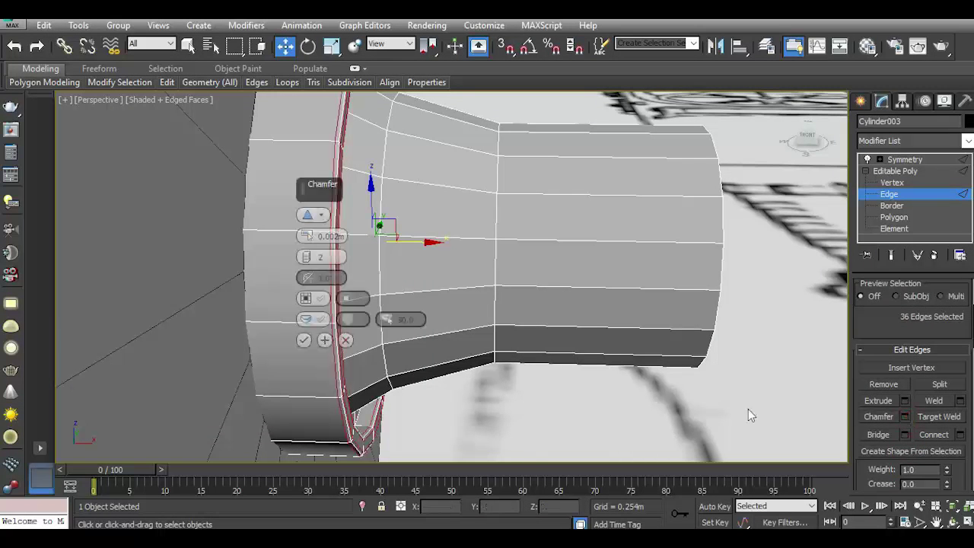
click(303, 340)
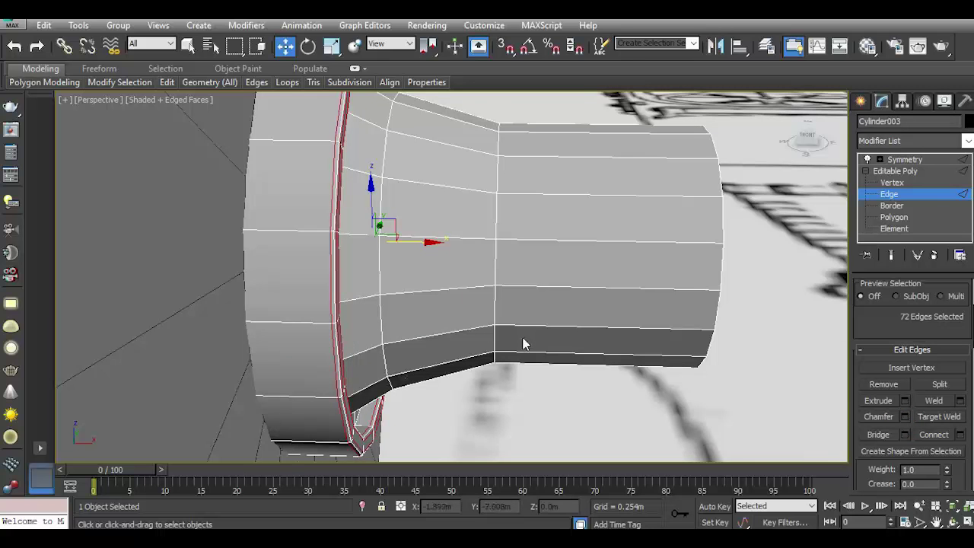
Chamfer the upper and lower rim edge loops by 0.002m
scroll(522, 344, down, 5)
alt+middle_drag(804, 186, 318, 332)
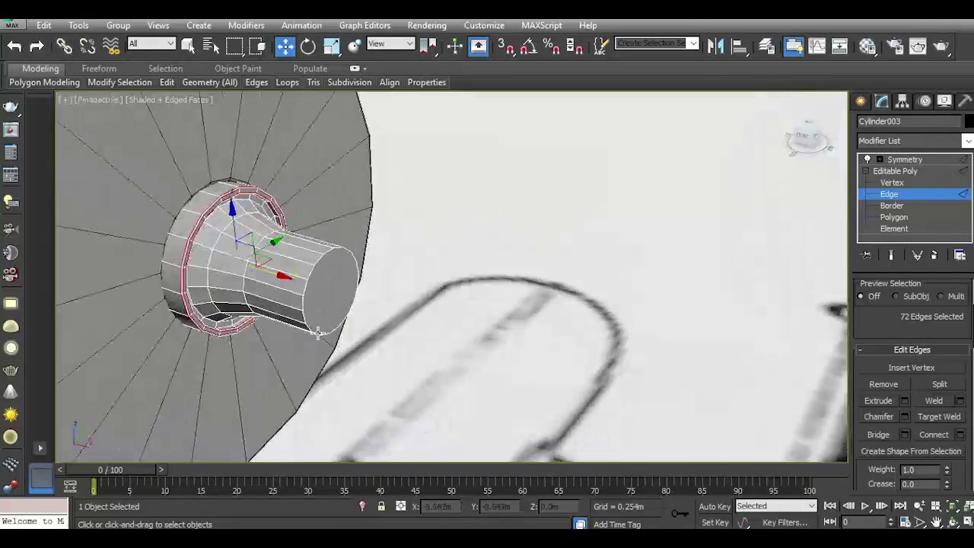
scroll(228, 324, up, 8)
double_click(300, 391)
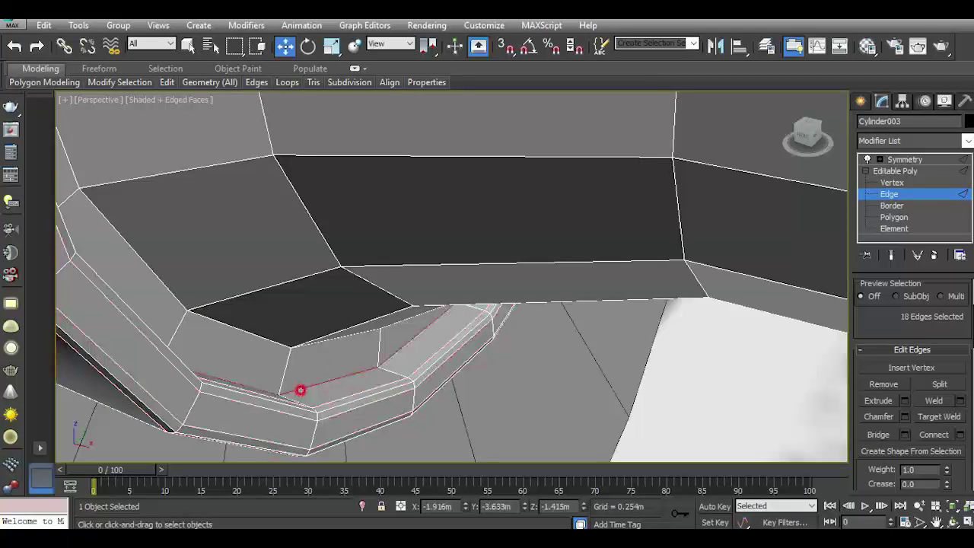
ctrl+double_click(270, 340)
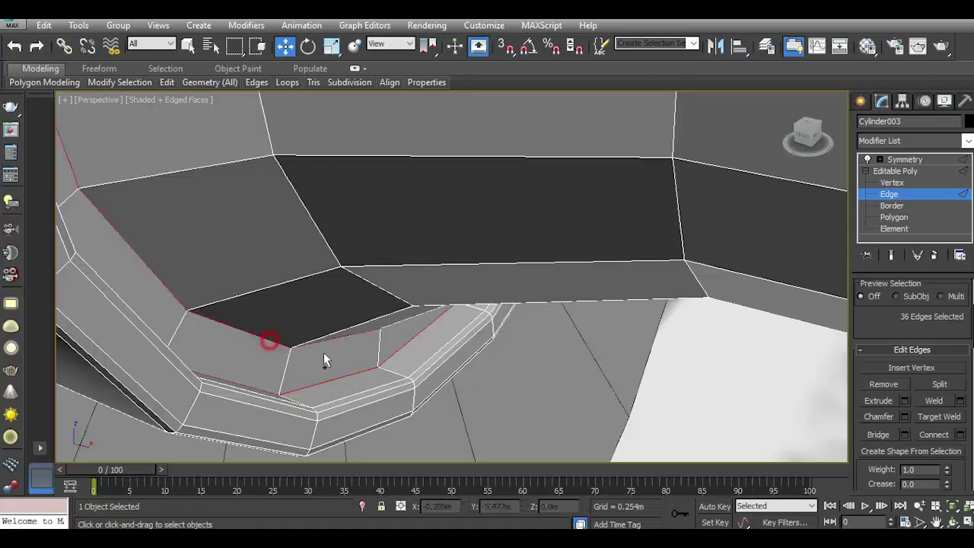
click(905, 417)
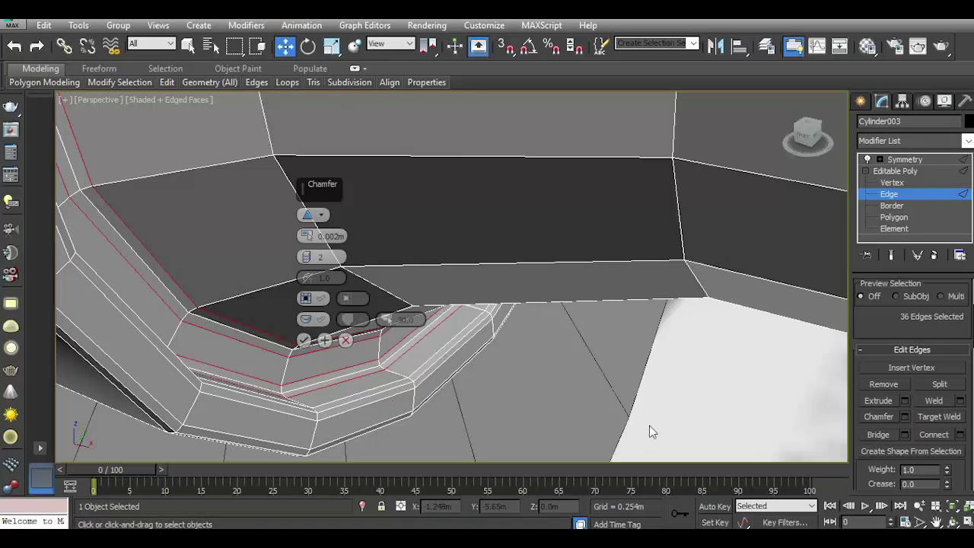
right_click(307, 236)
drag(307, 235, 308, 224)
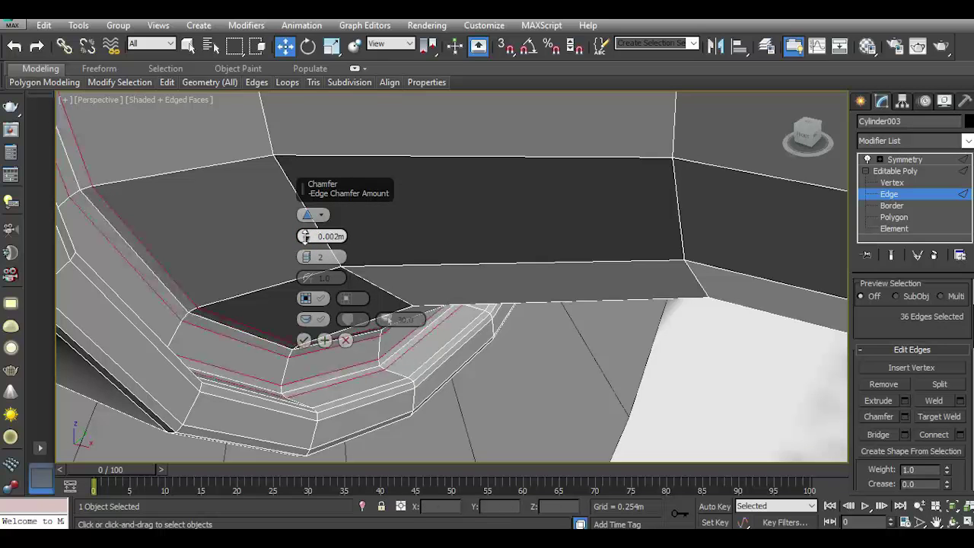
click(303, 340)
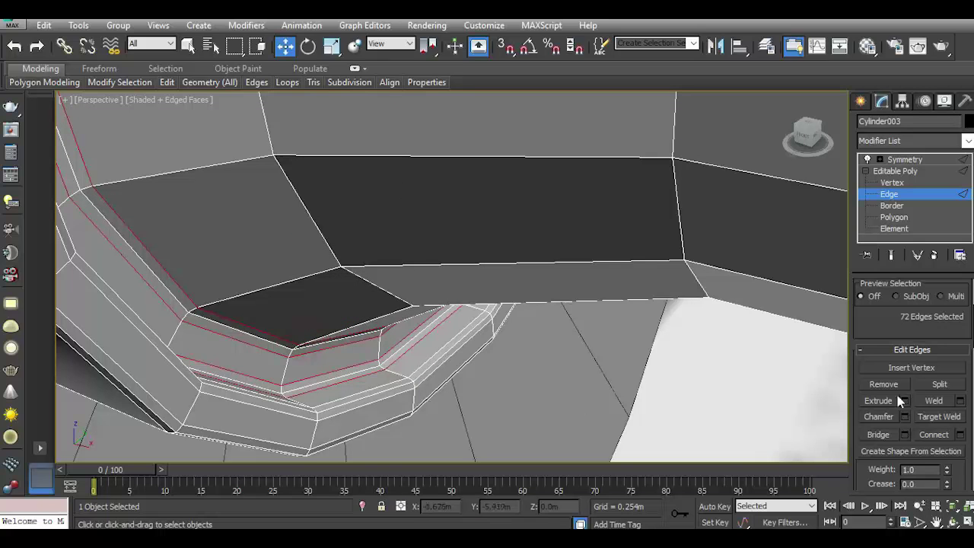
Return to the Symmetry modifier, frame the hub and deselect it to view the result
key(z)
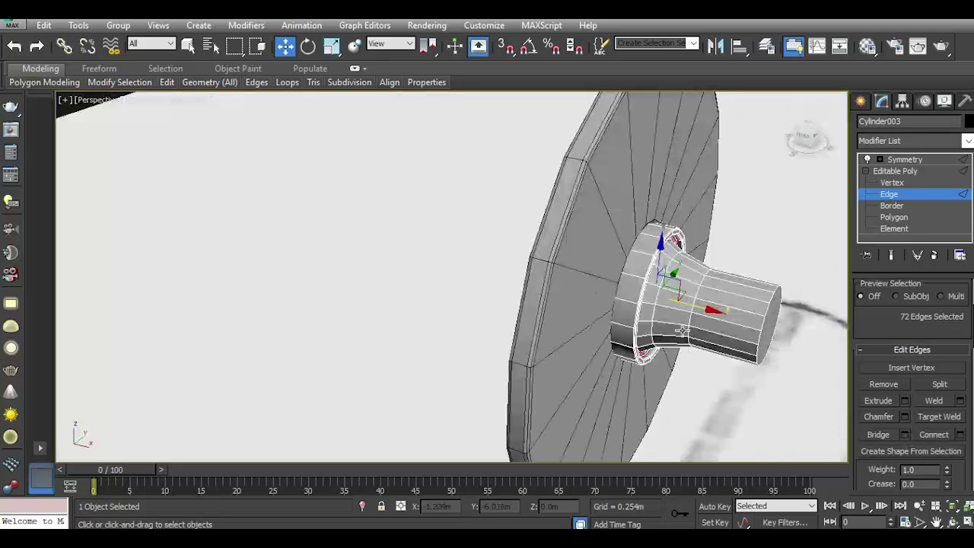
click(895, 171)
click(905, 159)
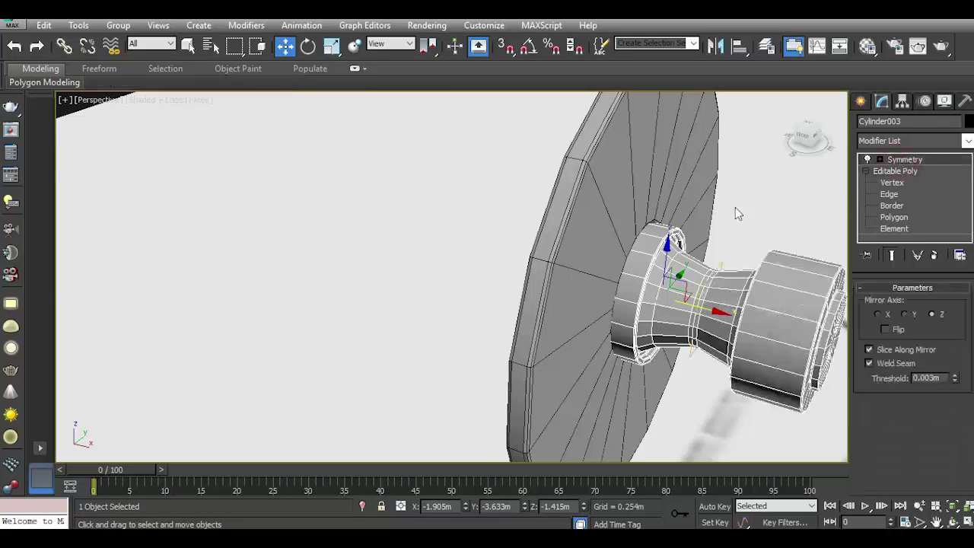
key(z)
click(767, 325)
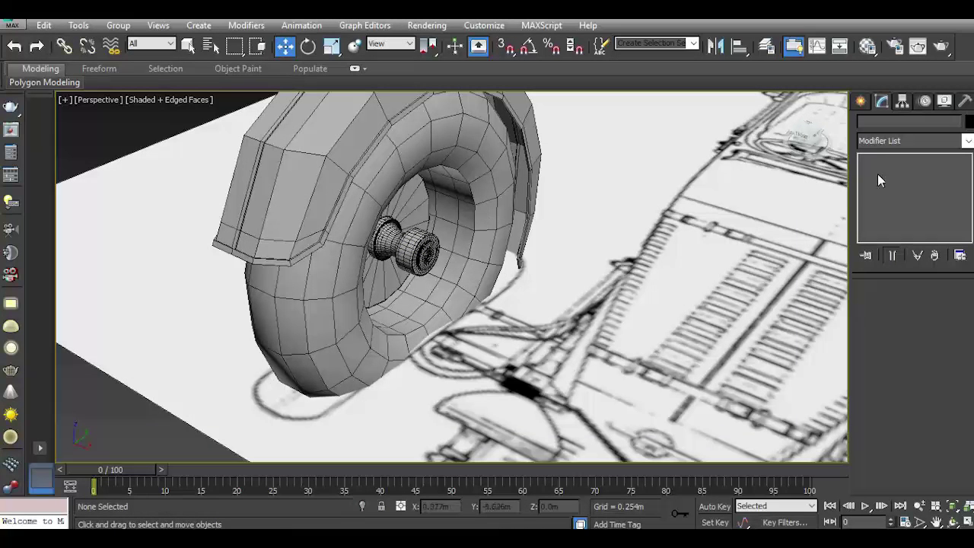
Create Cylinder004 (radius 0.011m, height 0.326m) beside the wheel and apply the grey sample material
click(861, 104)
click(886, 223)
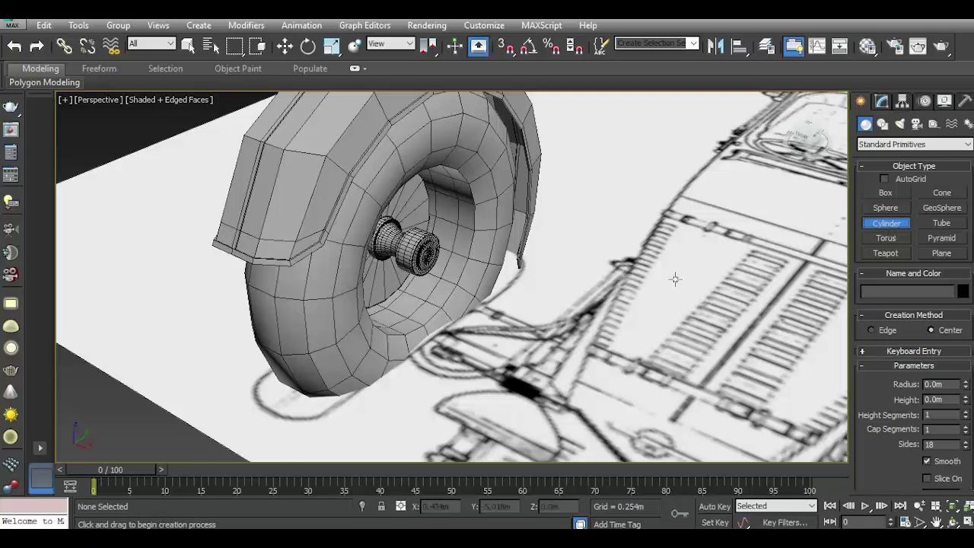
drag(499, 349, 507, 353)
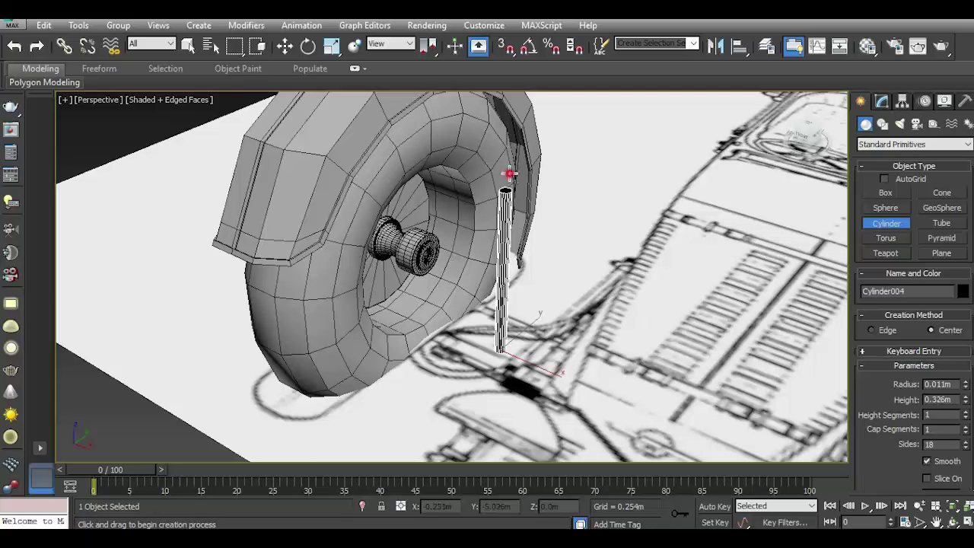
click(284, 46)
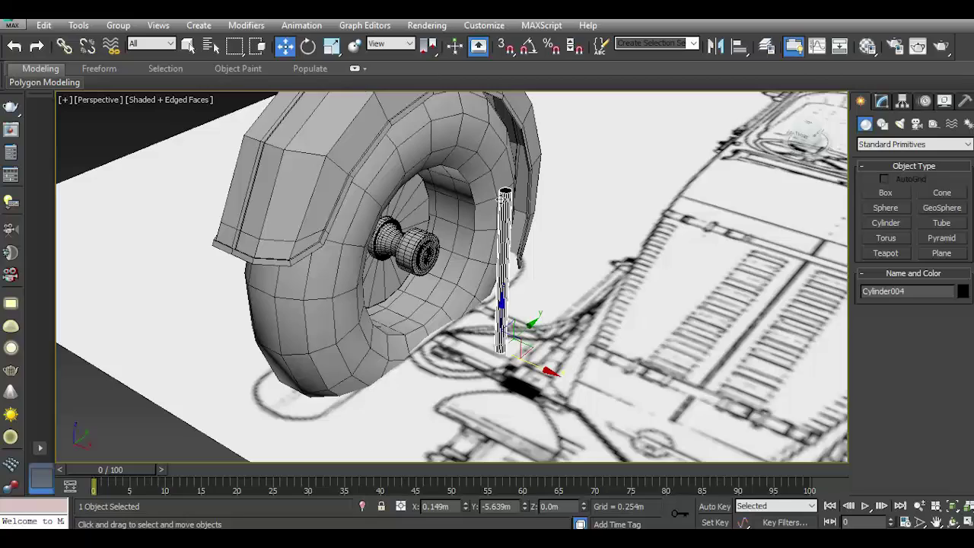
scroll(481, 225, up, 2)
click(867, 45)
drag(268, 259, 512, 210)
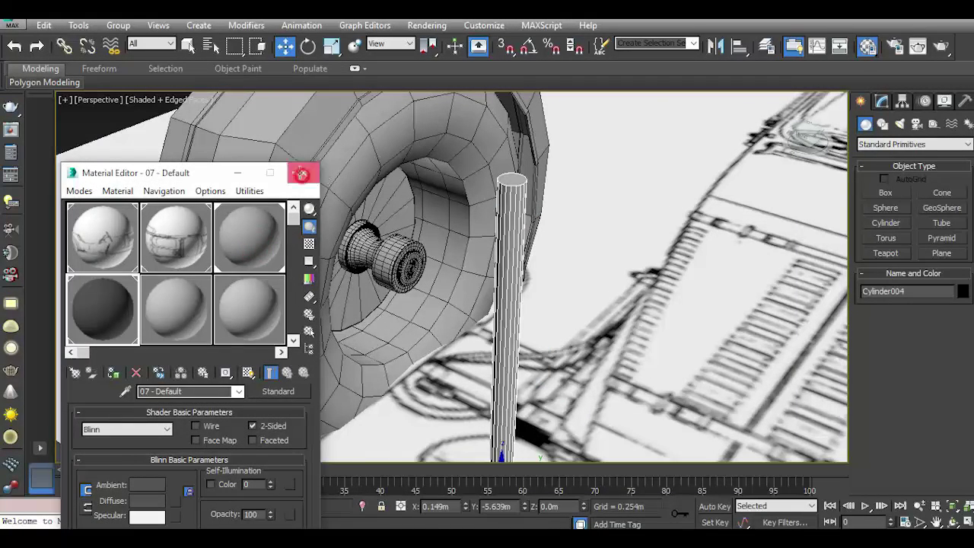
Try aligning the cylinder with the front axle in Top view, then undo the move
click(302, 175)
key(t)
scroll(566, 284, down, 2)
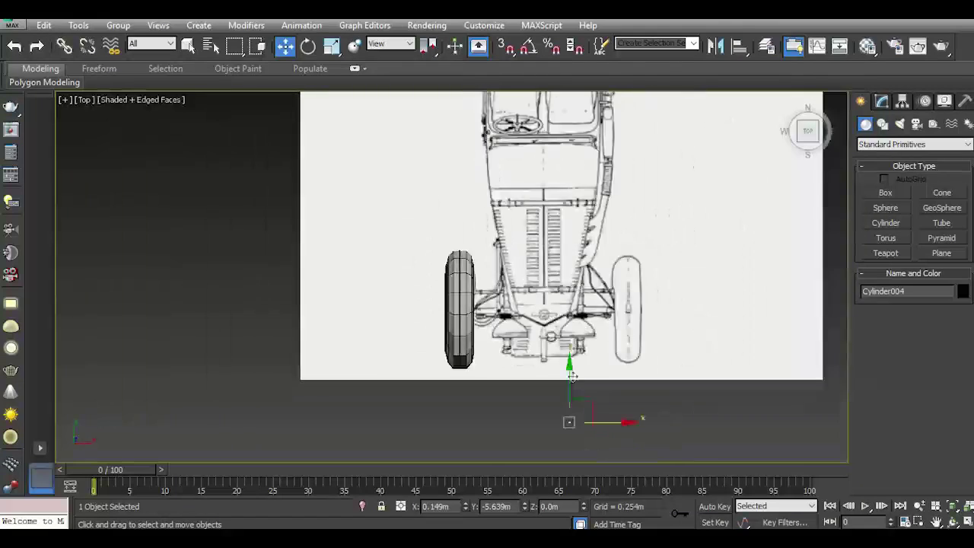
drag(566, 285, 569, 272)
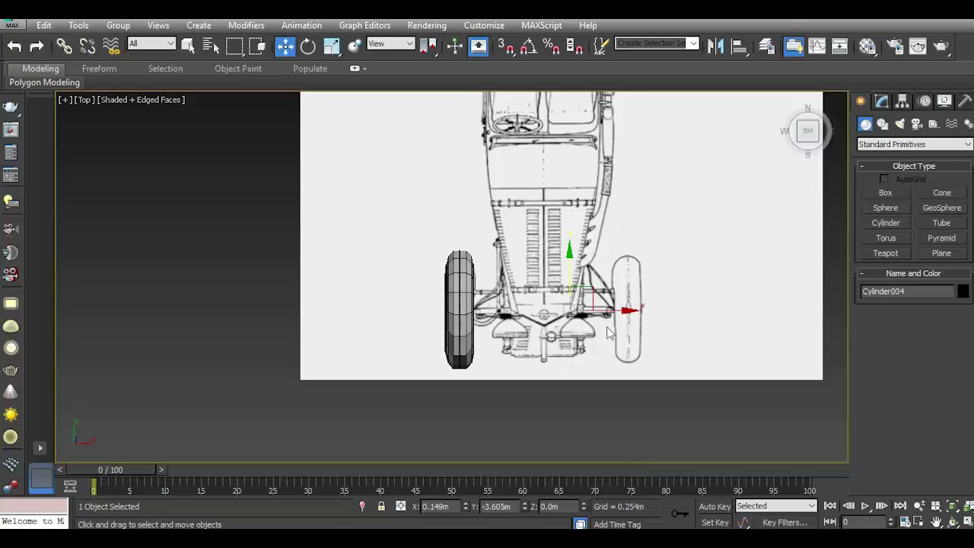
key(ctrl+z)
key(p)
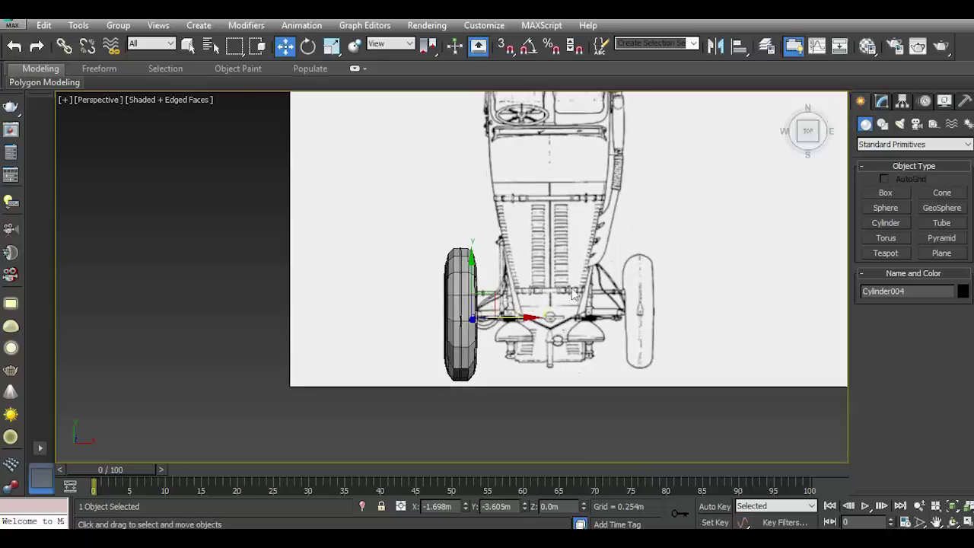
Lower the rod along Z into the wheel hub and slide it along X to the axle knob
alt+middle_drag(575, 295, 467, 345)
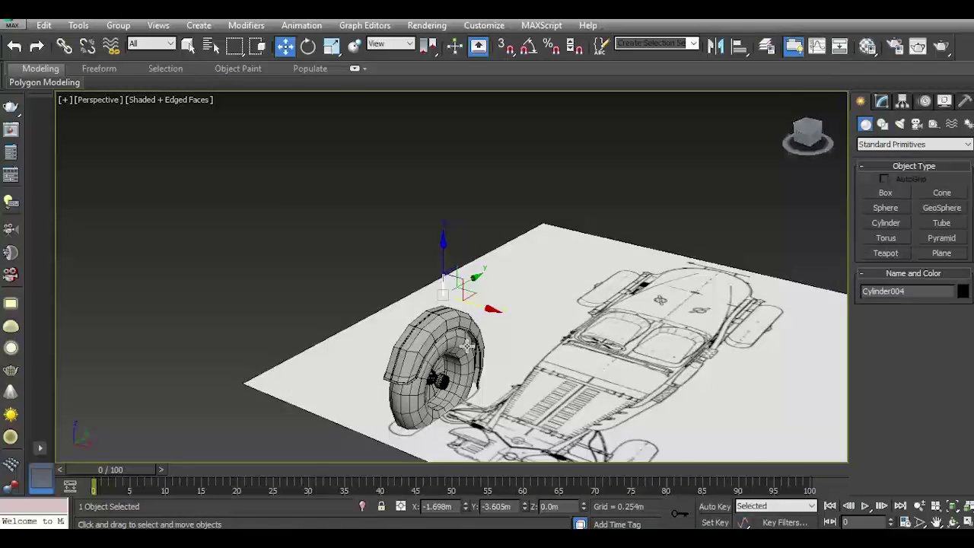
scroll(467, 345, up, 2)
scroll(487, 228, up, 2)
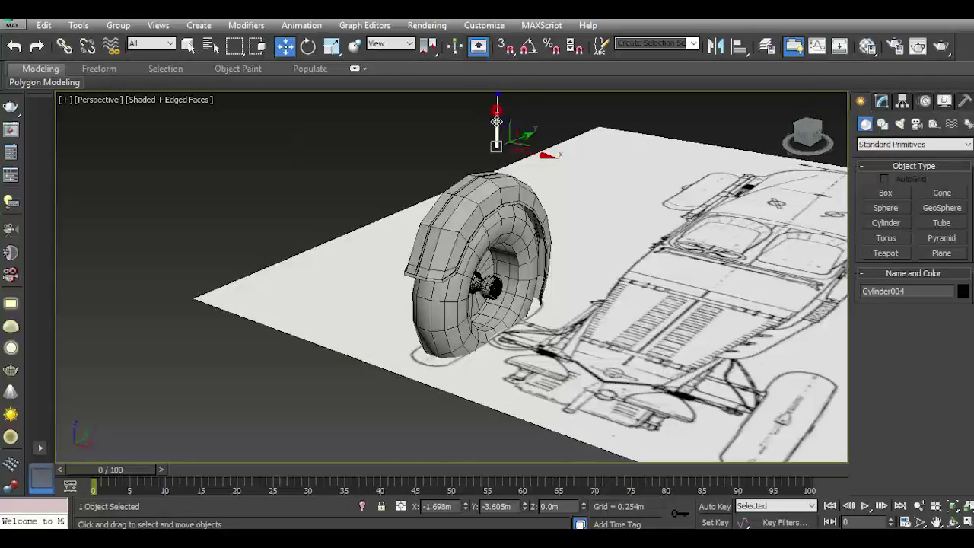
drag(496, 122, 493, 275)
scroll(493, 275, up, 2)
scroll(493, 245, up, 2)
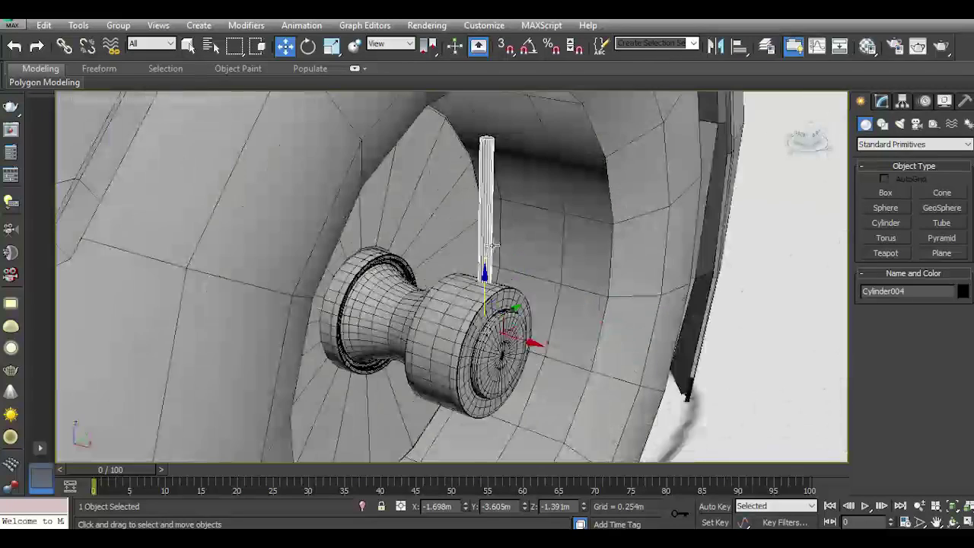
mouse_move(511, 338)
mouse_down()
mouse_move(549, 348)
mouse_move(420, 275)
mouse_up()
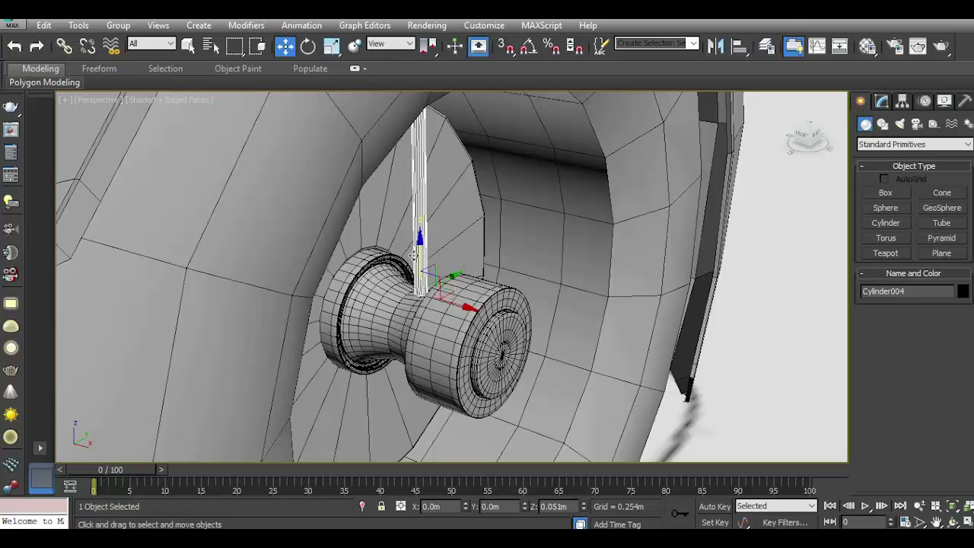
Resize the rod to radius 0.005m and height 0.435m, placed beside the hub knob
click(883, 104)
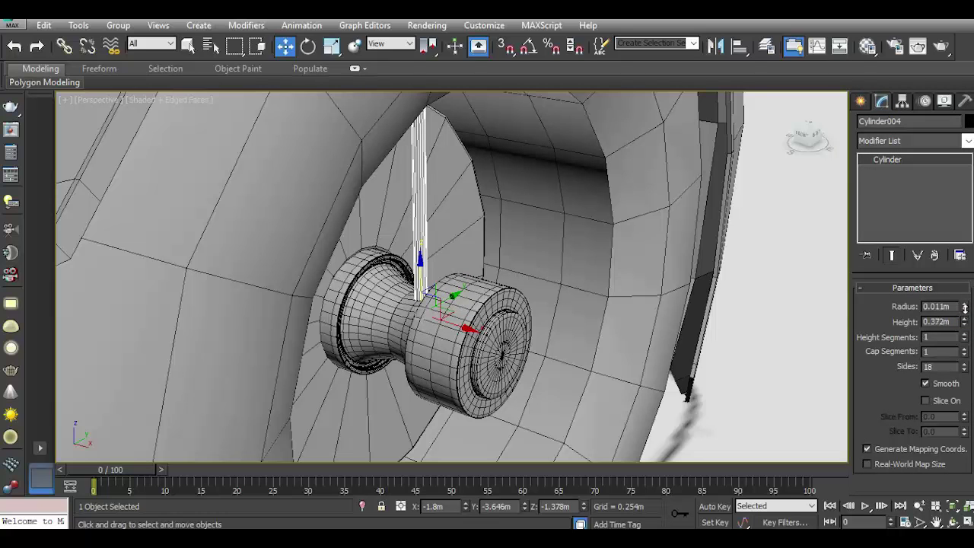
drag(452, 324, 715, 368)
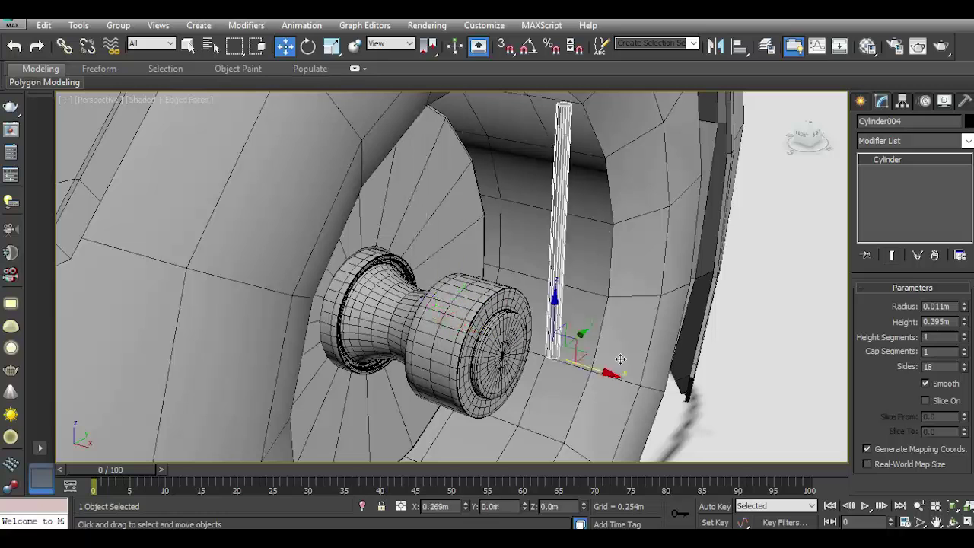
drag(965, 307, 968, 331)
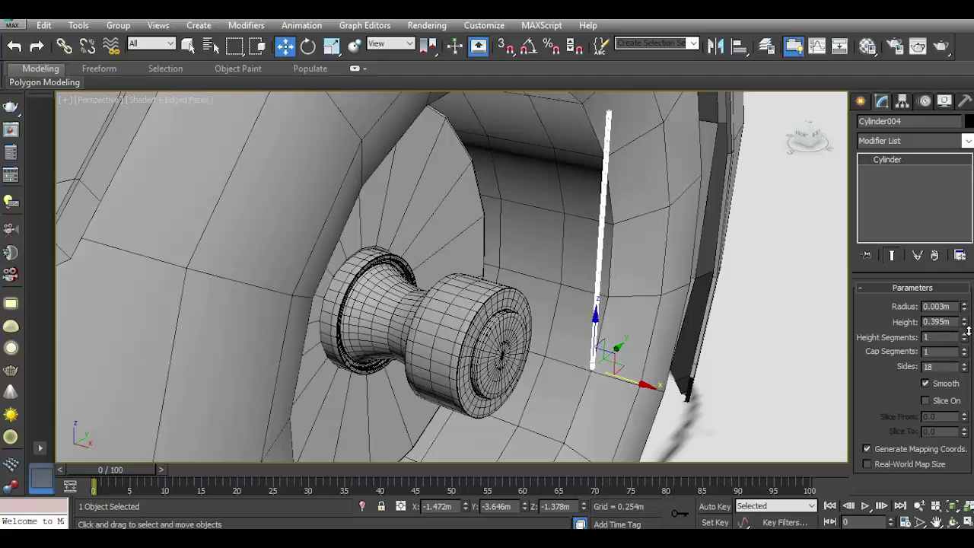
drag(627, 385, 454, 342)
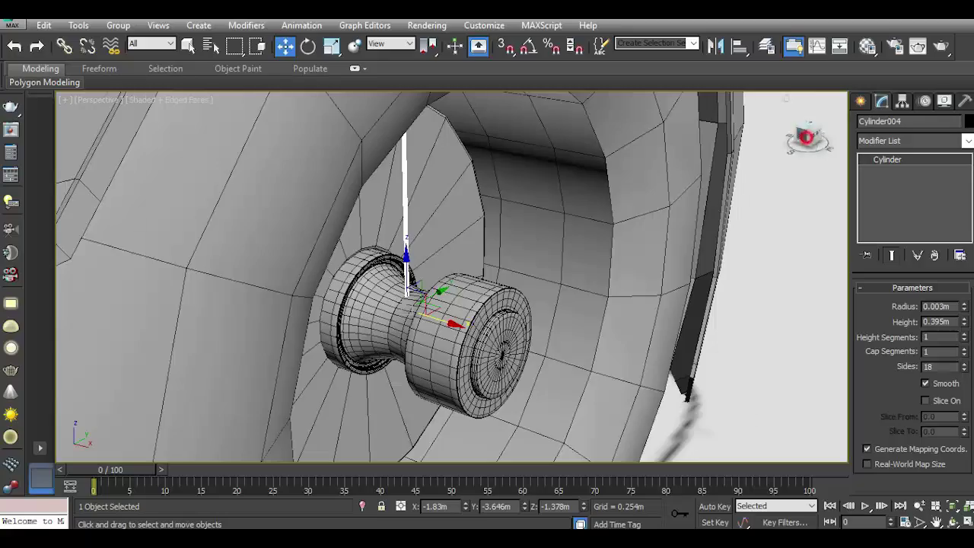
click(805, 140)
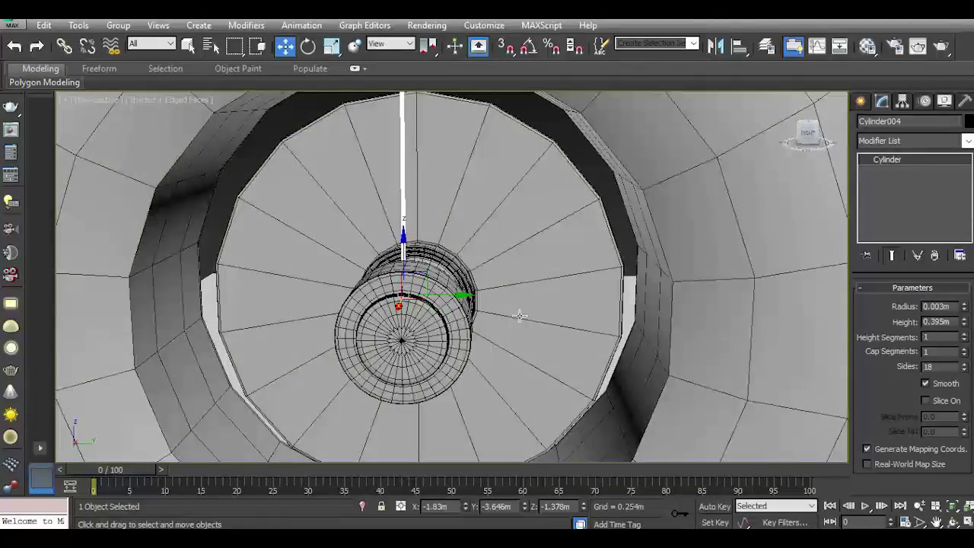
key(p)
scroll(452, 208, up, 3)
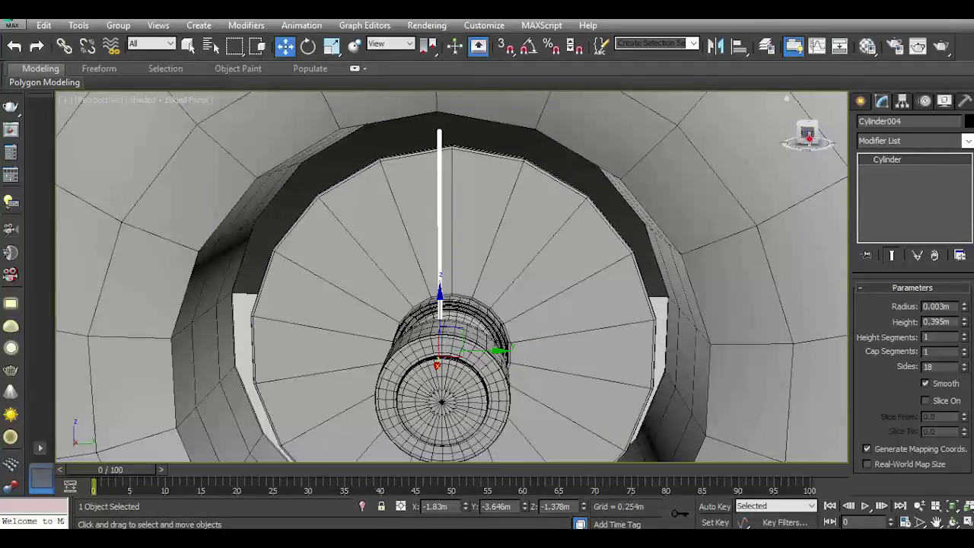
click(808, 137)
alt+middle_drag(487, 183, 526, 153)
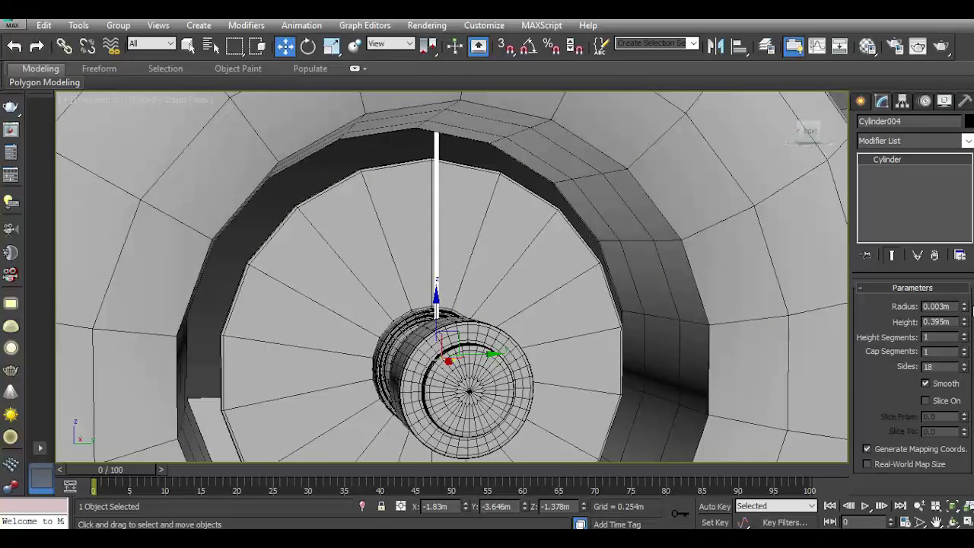
drag(965, 305, 963, 298)
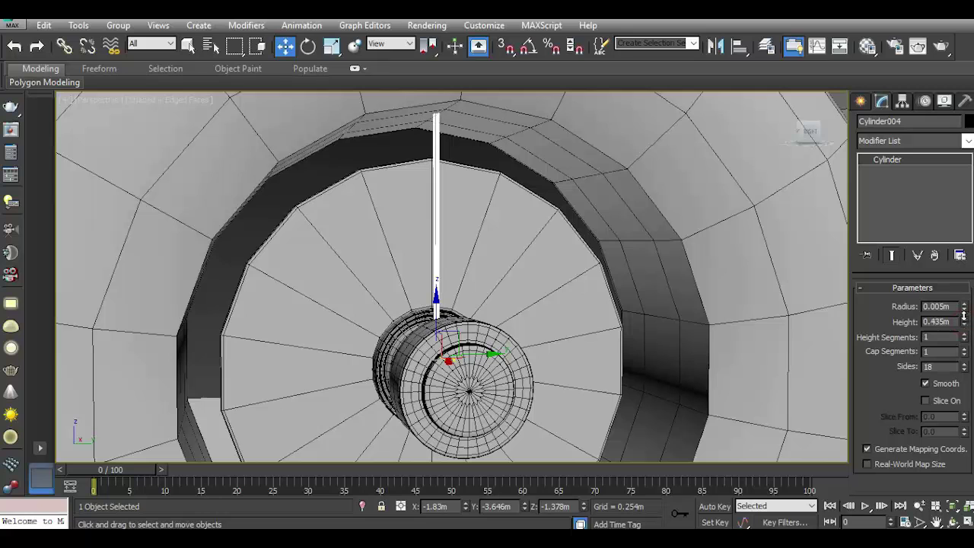
Try rotating and shifting the rod around the hub, undoing each attempt
click(308, 47)
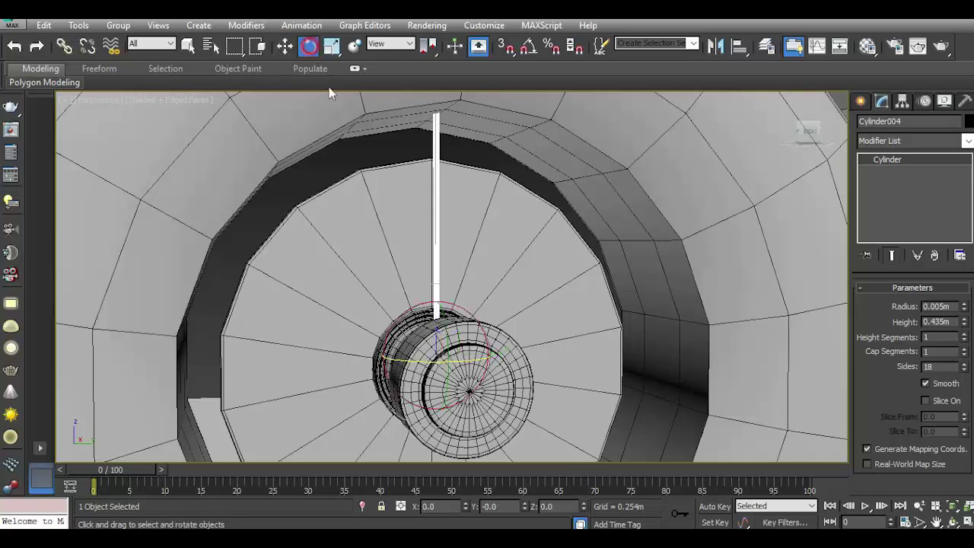
mouse_move(449, 308)
mouse_down()
mouse_move(428, 304)
mouse_move(502, 338)
mouse_move(516, 369)
mouse_up()
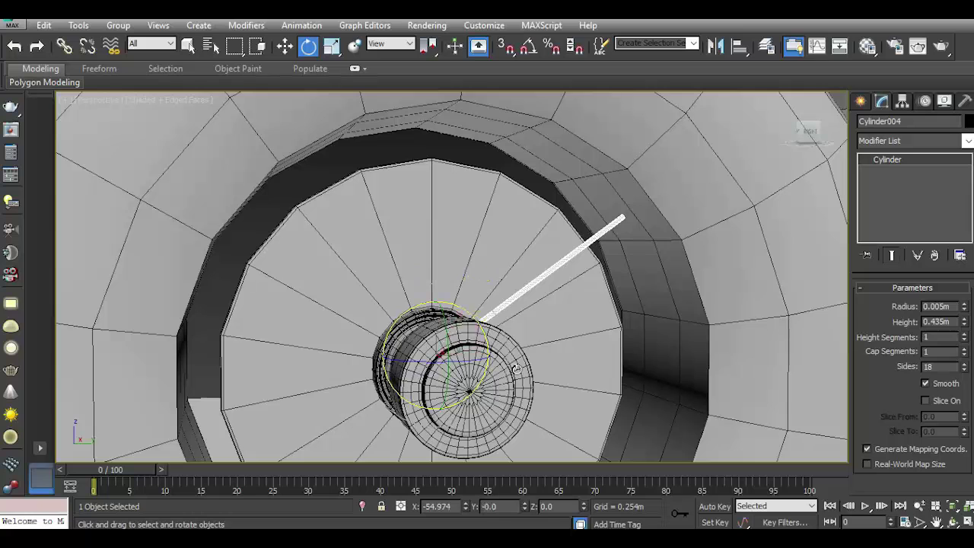
click(14, 46)
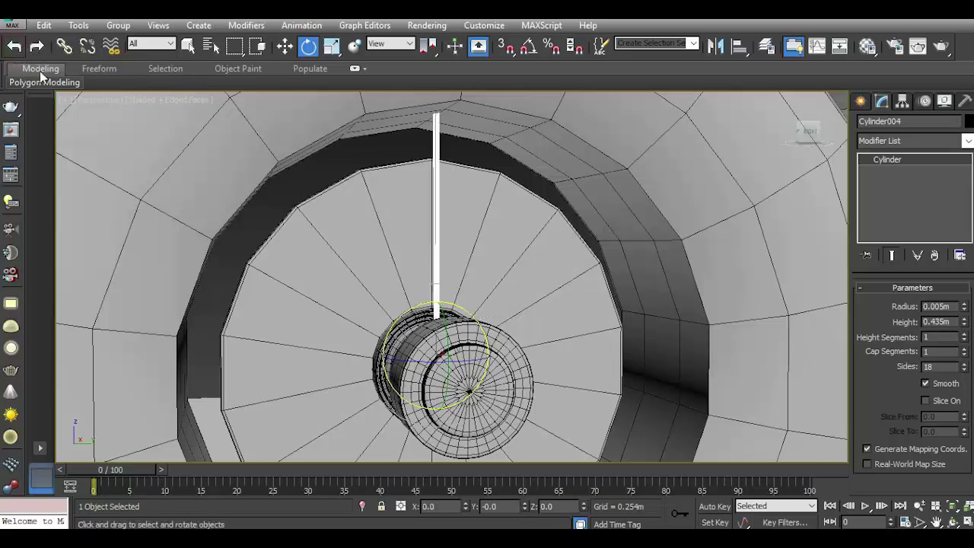
key(w)
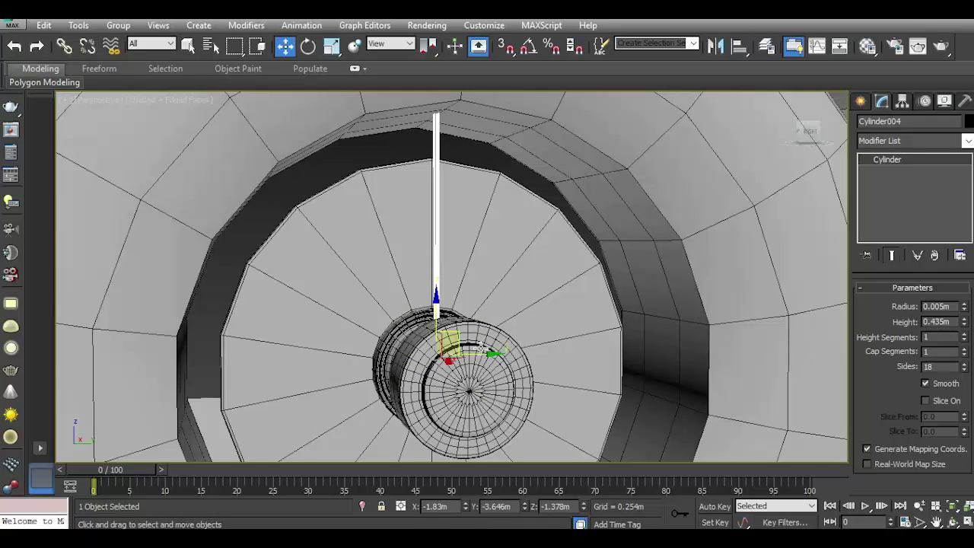
drag(436, 308, 436, 312)
click(12, 47)
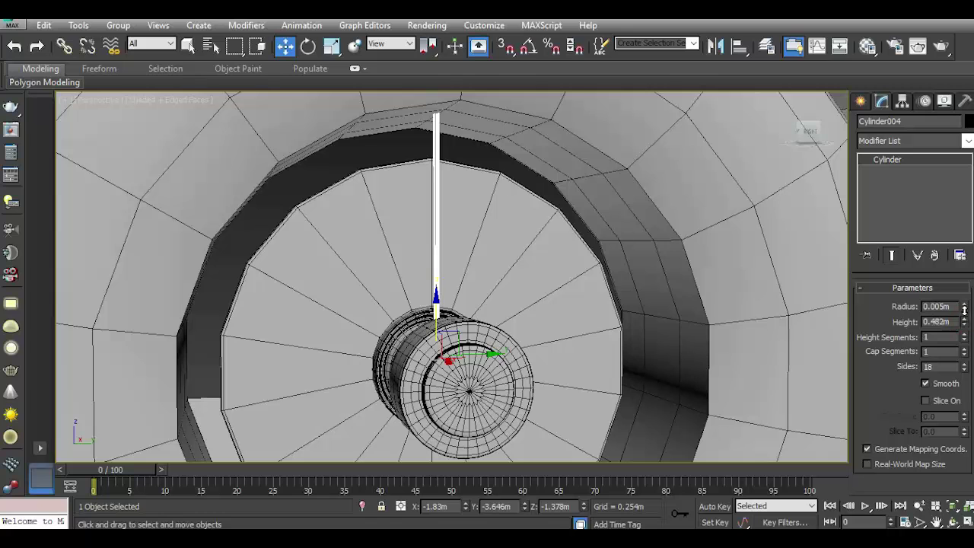
click(307, 47)
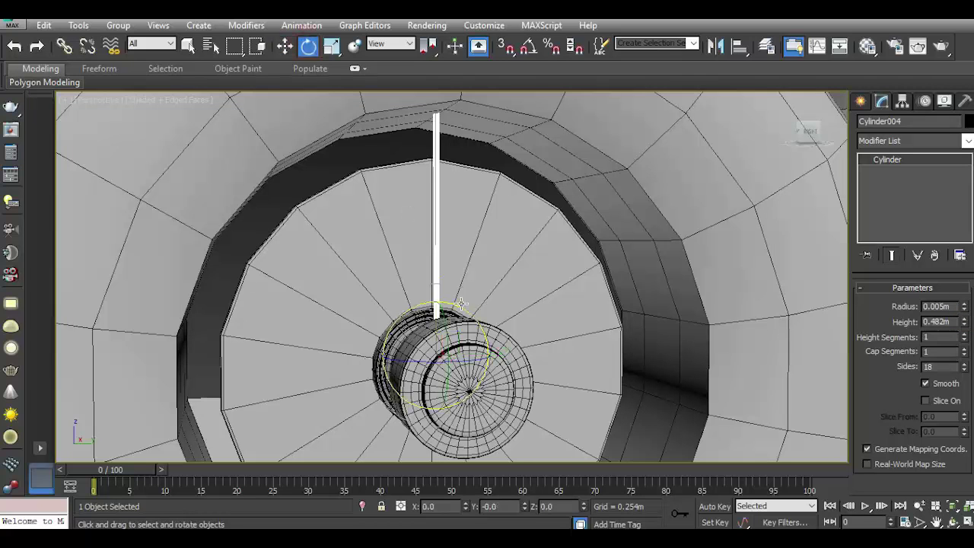
drag(462, 305, 603, 308)
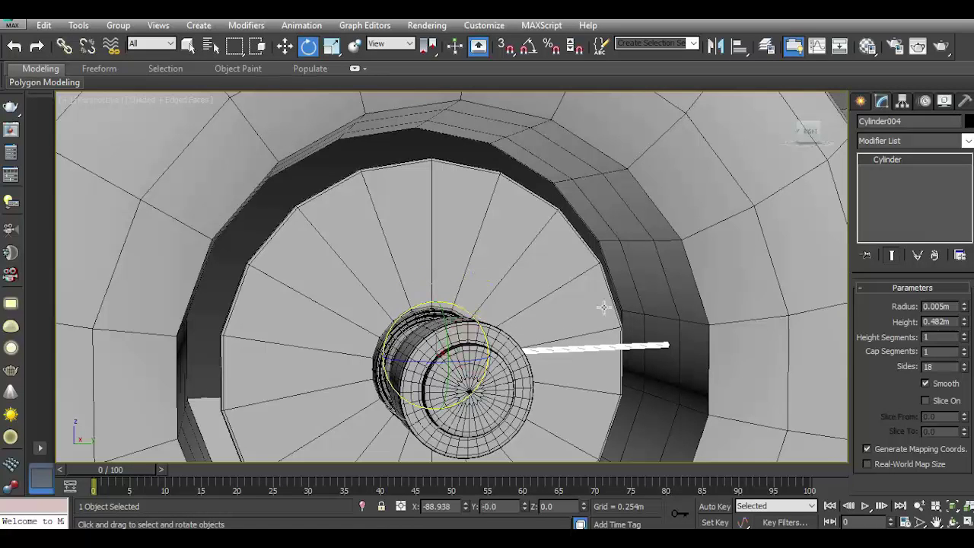
click(285, 46)
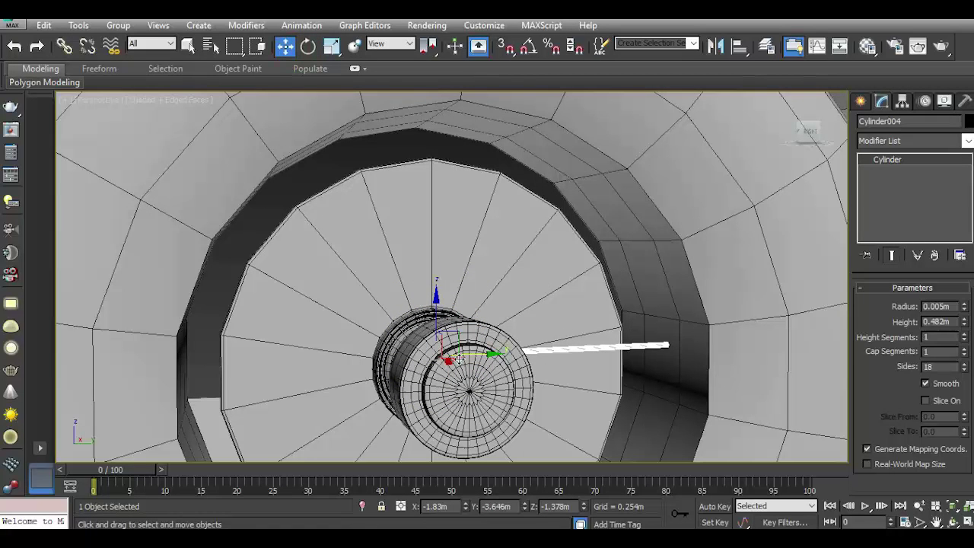
drag(449, 361, 473, 373)
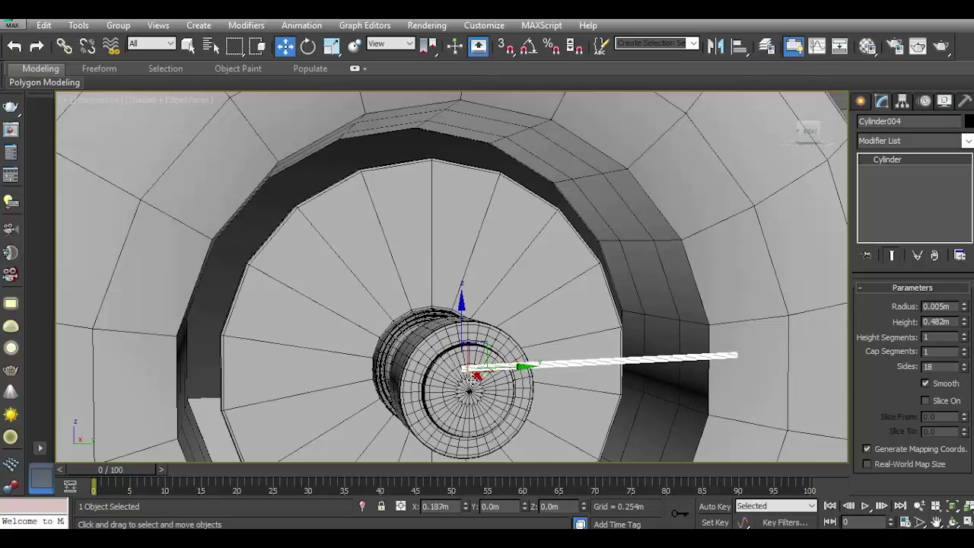
click(10, 51)
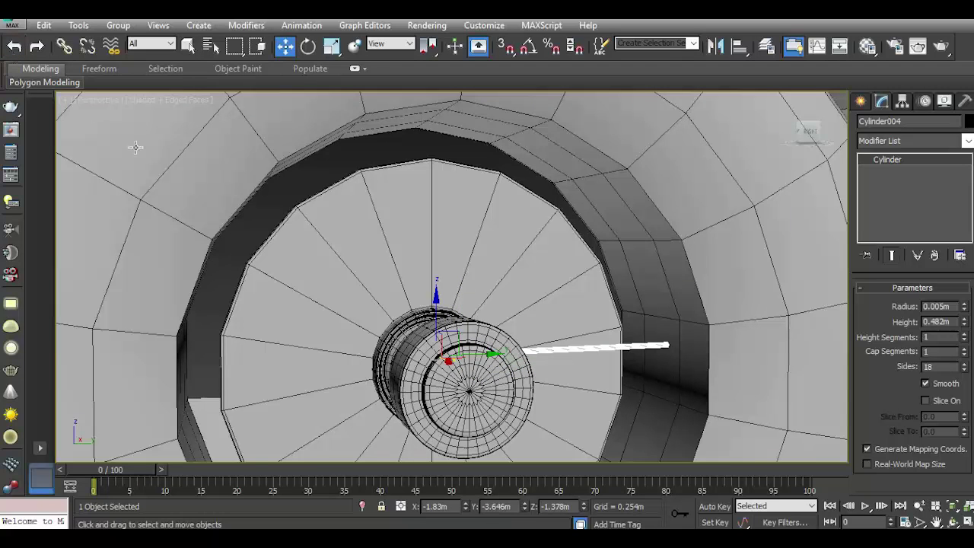
click(21, 47)
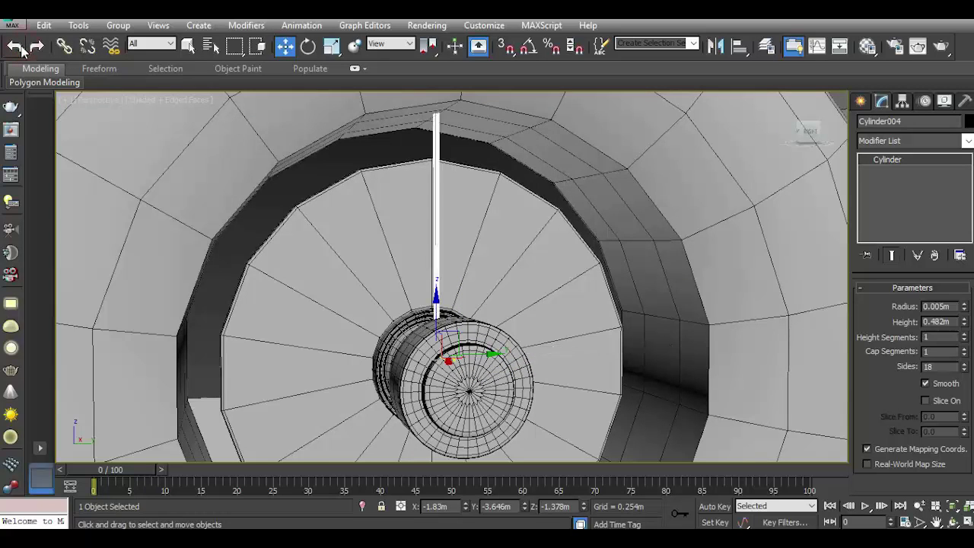
Lean the rod around the hub and Shift-rotate a copy, Cylinder005, as a second spoke
click(307, 46)
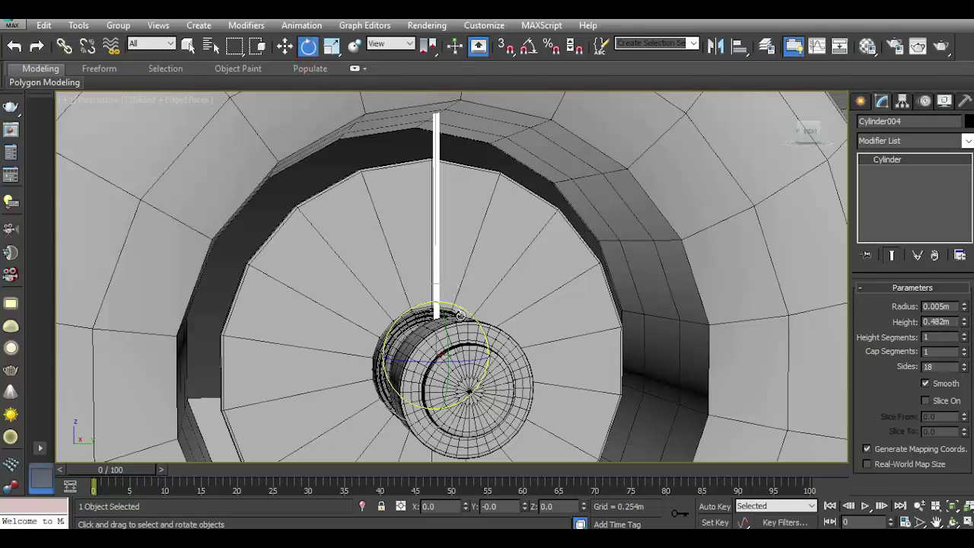
drag(462, 307, 375, 156)
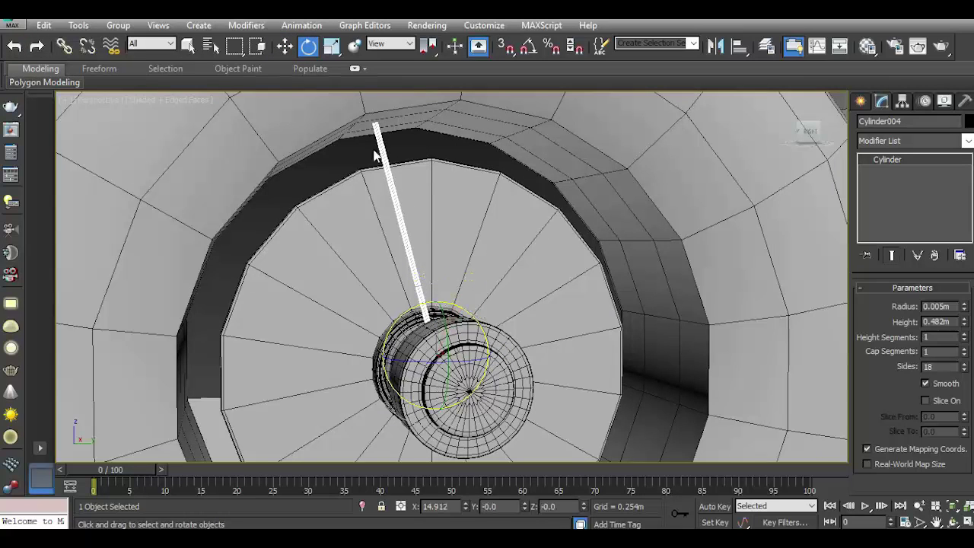
shift+drag(453, 306, 468, 315)
Confirm the rotated rod copy and orbit around the hub to inspect it
click(484, 332)
scroll(502, 304, down, 3)
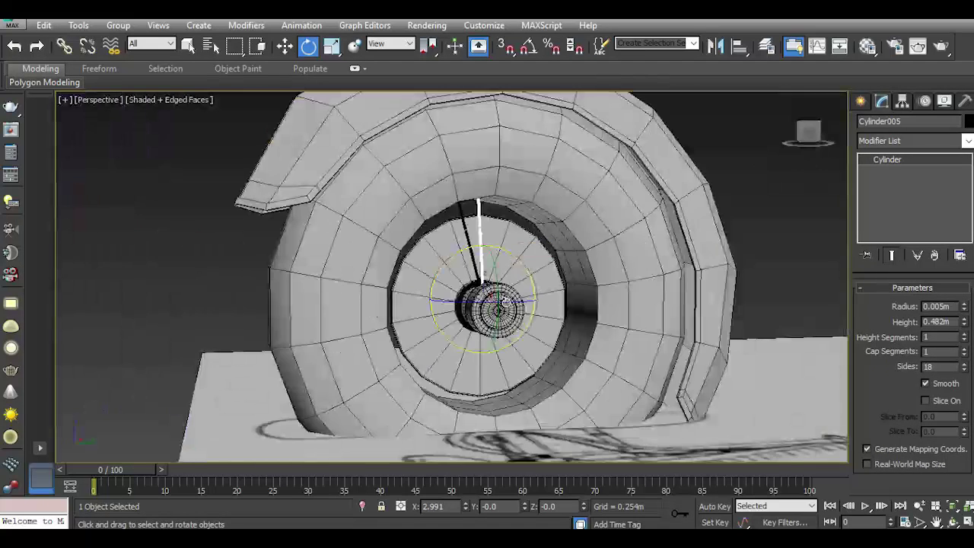
drag(806, 131, 645, 208)
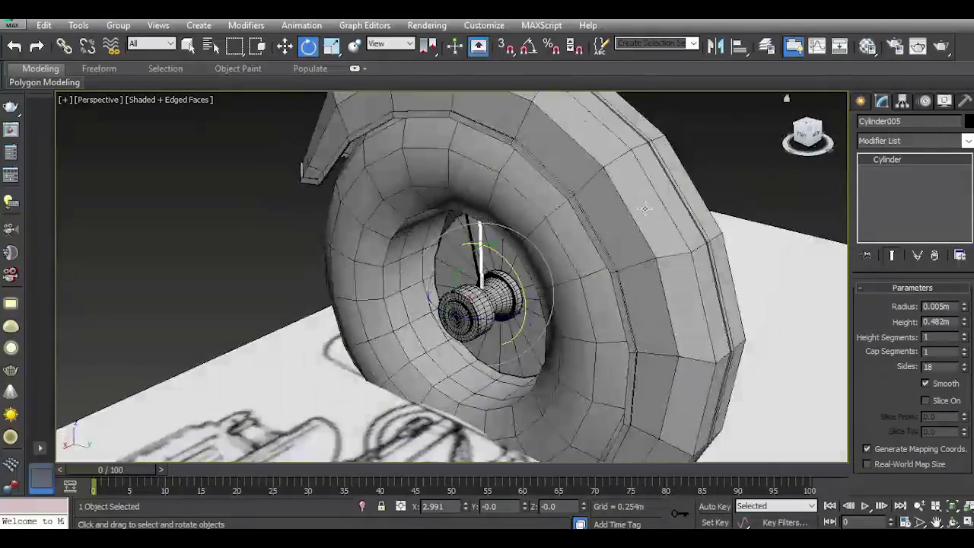
scroll(457, 297, up, 3)
scroll(456, 298, up, 3)
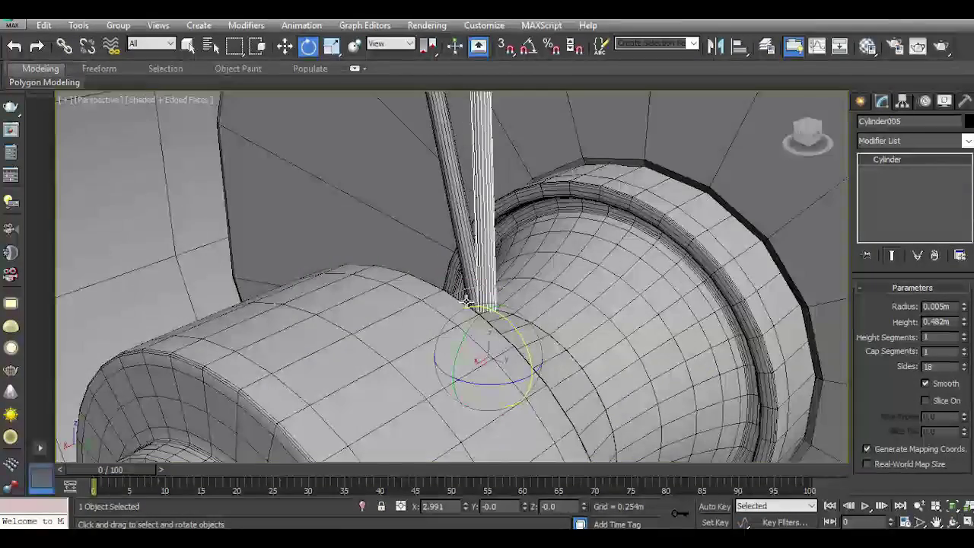
scroll(466, 302, down, 5)
drag(809, 134, 731, 137)
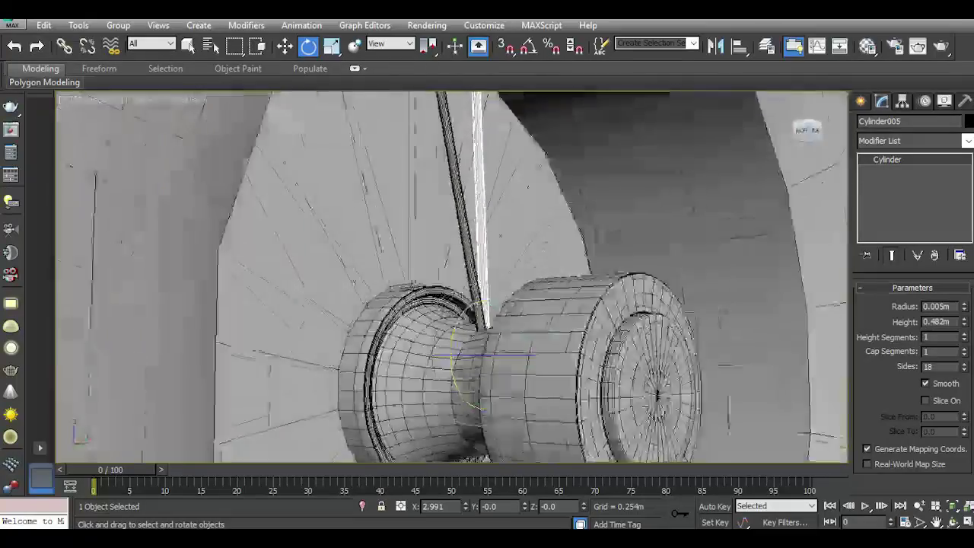
alt+middle_drag(533, 304, 549, 222)
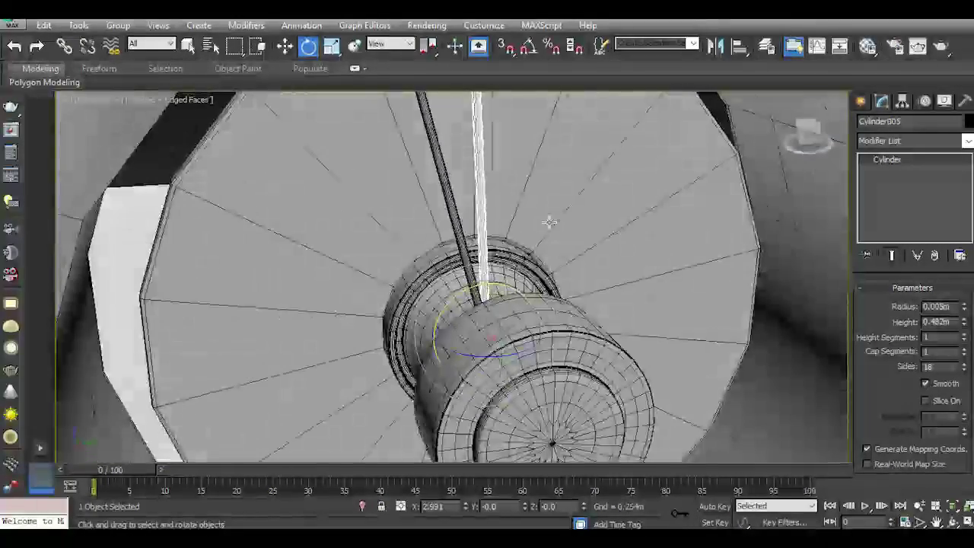
Nudge the copied rod, then tilt Cylinder004 to about 14.9° X, 4.9° Y, leaning left
drag(491, 299, 489, 291)
mouse_move(489, 291)
alt+middle_down()
mouse_move(833, 136)
mouse_move(807, 131)
mouse_move(670, 187)
alt+middle_up()
scroll(472, 230, up, 2)
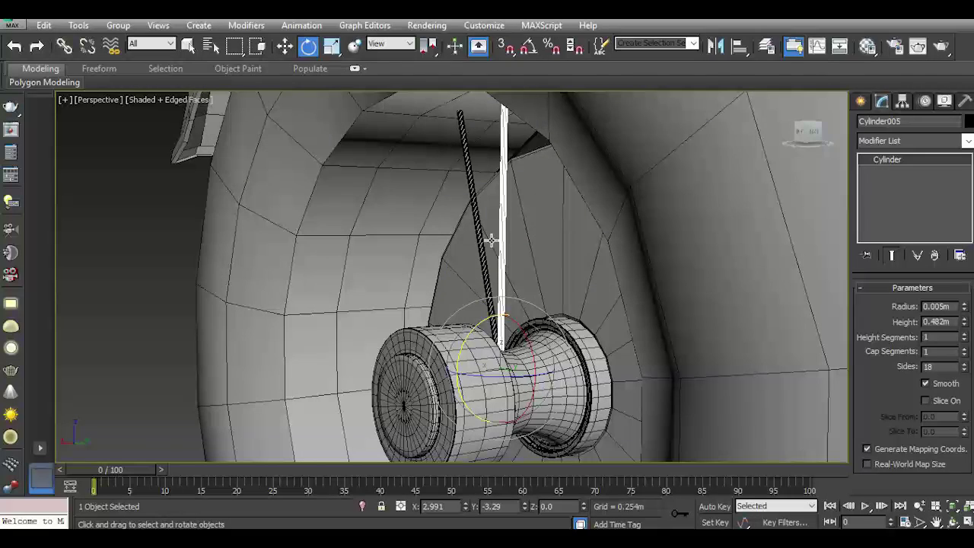
click(475, 222)
drag(477, 321, 487, 283)
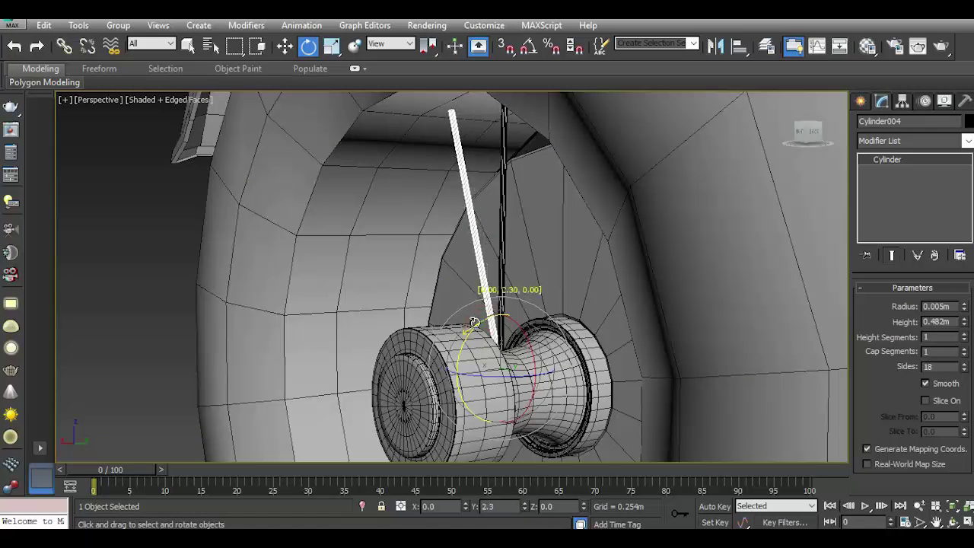
mouse_move(487, 283)
alt+middle_down()
mouse_move(502, 289)
mouse_move(495, 300)
alt+middle_up()
Convert the rope cylinder to Editable Poly and attach the second rope cylinder to it
alt+middle_drag(822, 205, 820, 217)
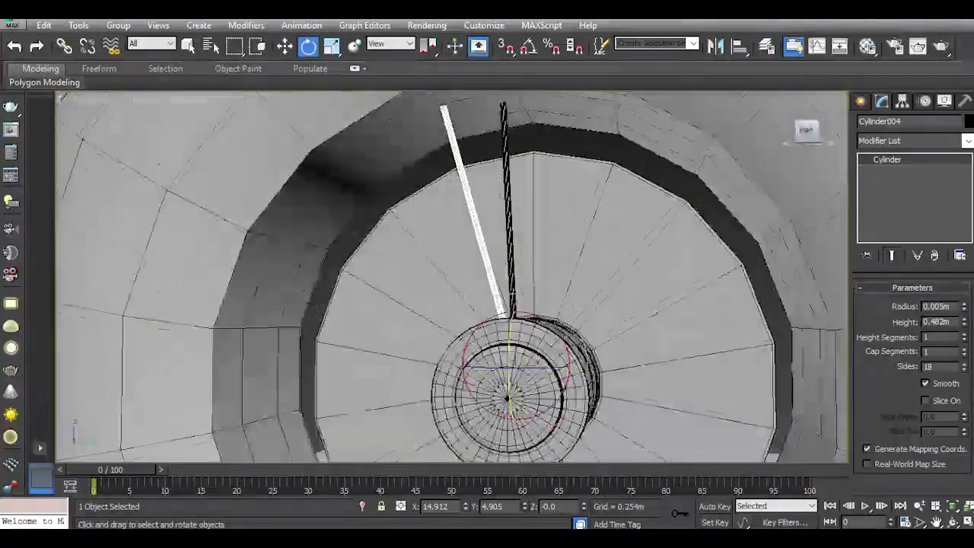
right_click(914, 210)
click(913, 328)
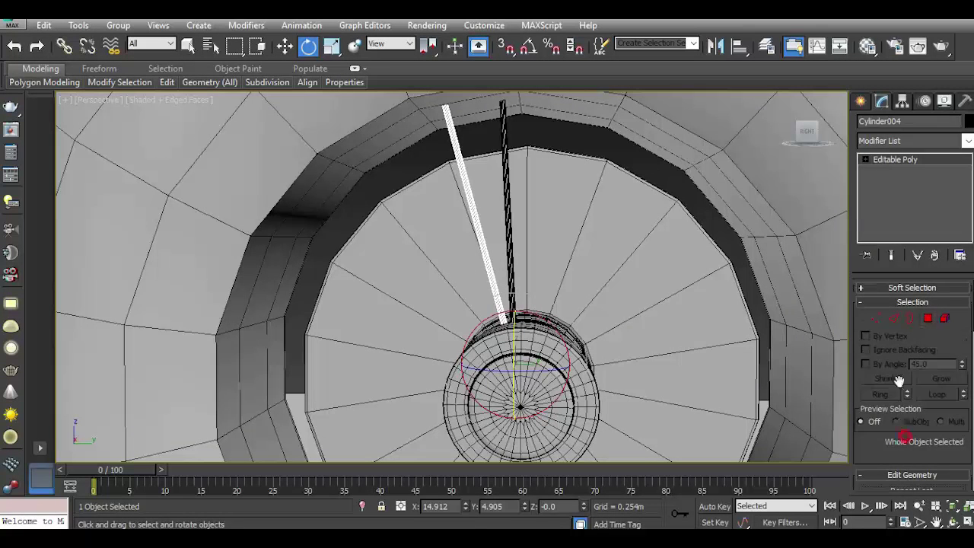
scroll(902, 438, down, 3)
click(878, 456)
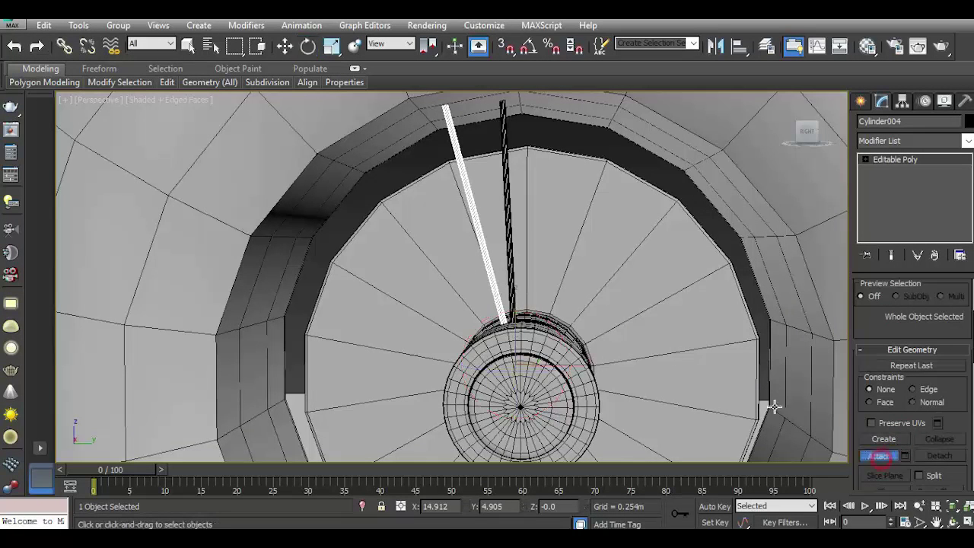
click(507, 237)
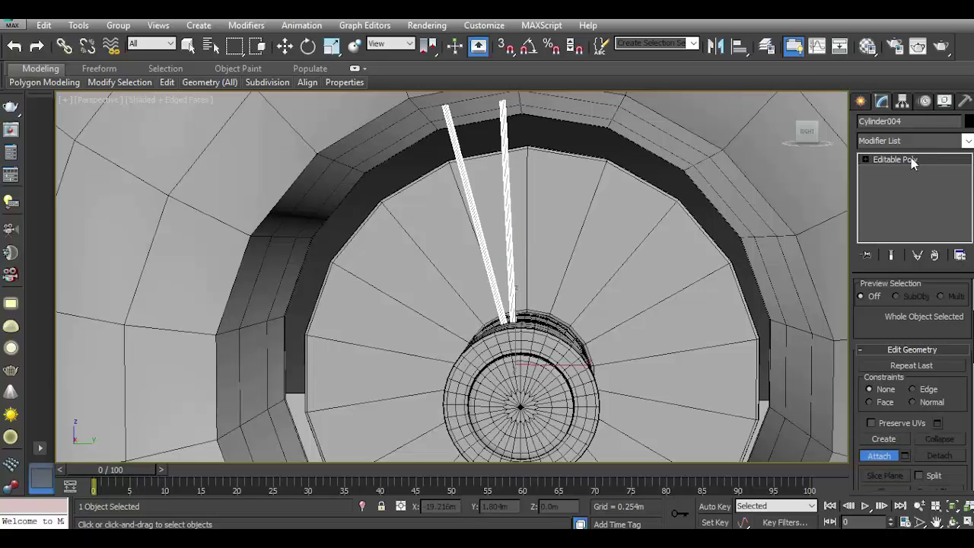
click(880, 456)
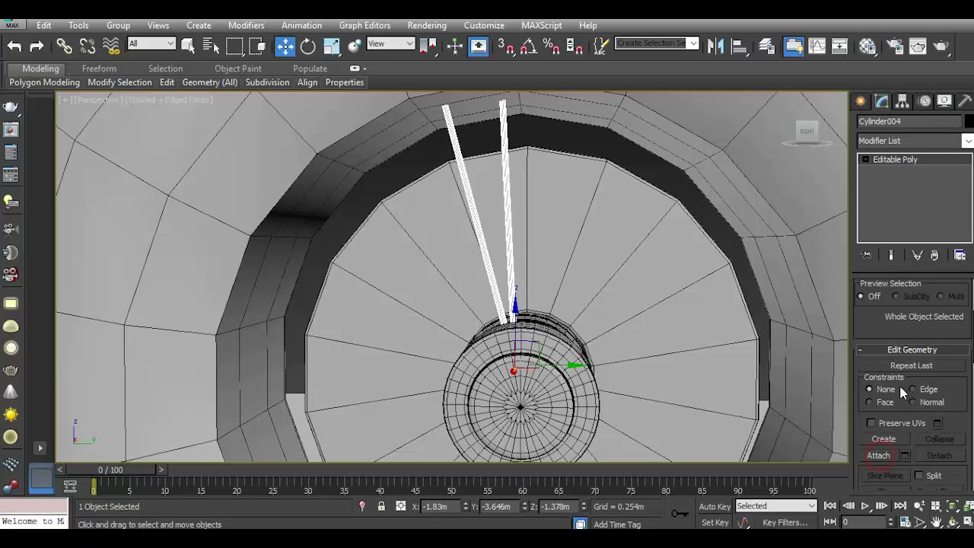
Shift-rotate the spokes around the hub into 9 copies, Cylinder005 through Cylinder013
click(868, 107)
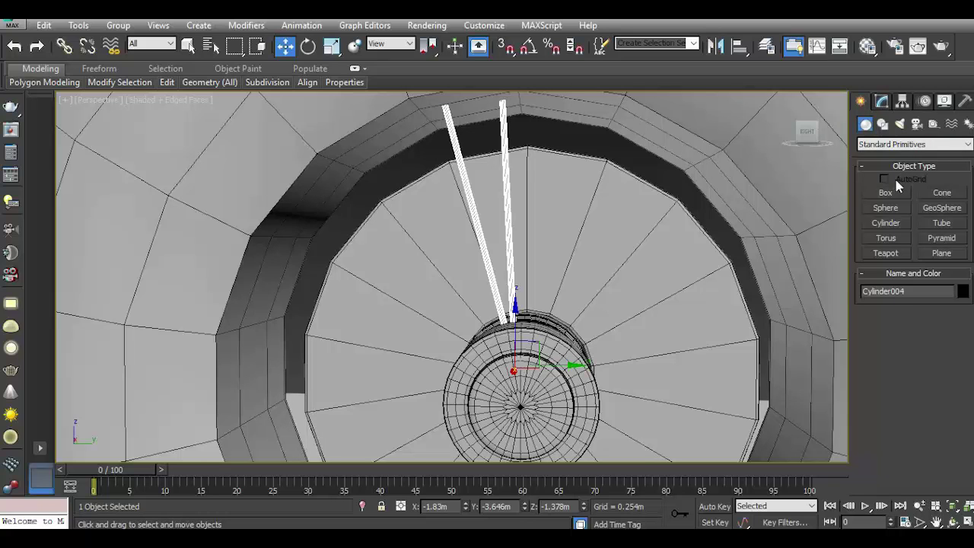
click(882, 125)
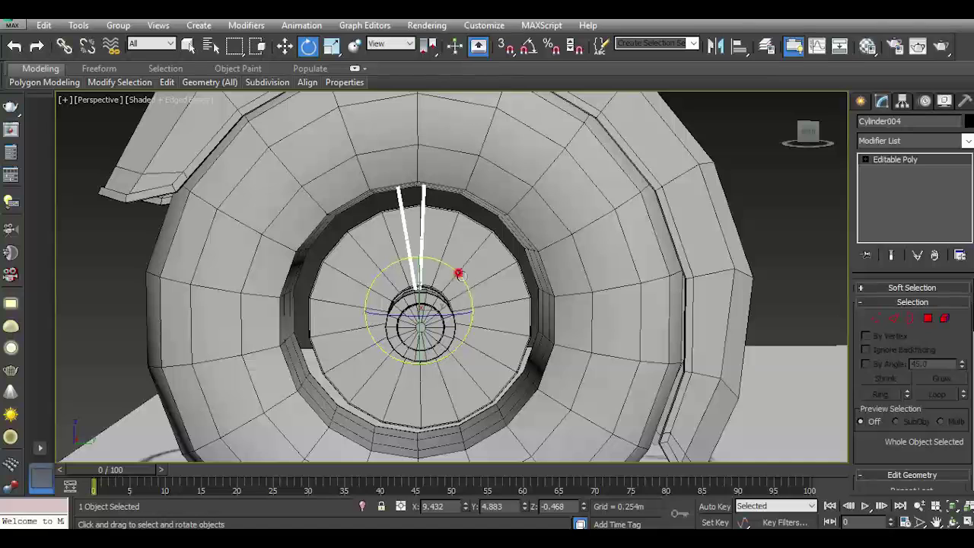
shift+drag(459, 273, 556, 353)
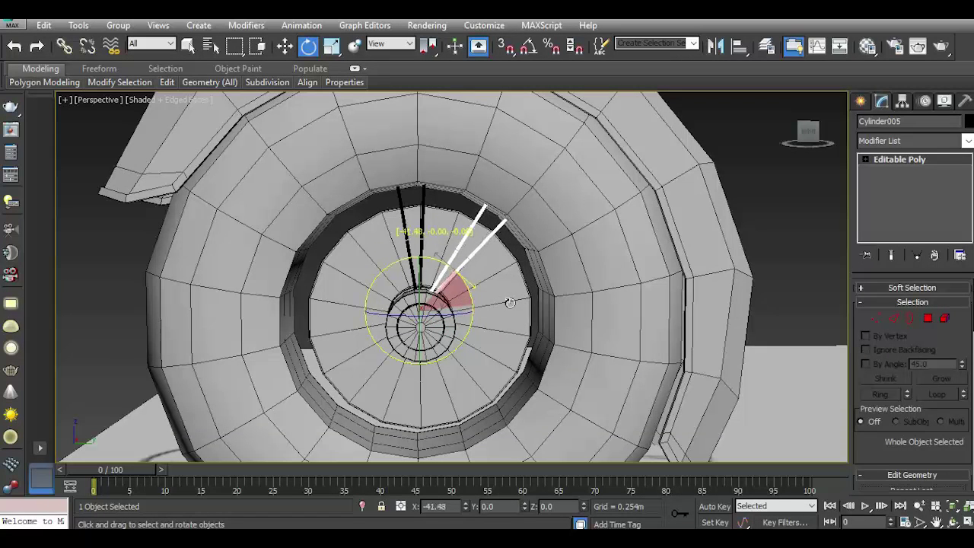
shift+drag(555, 348, 511, 303)
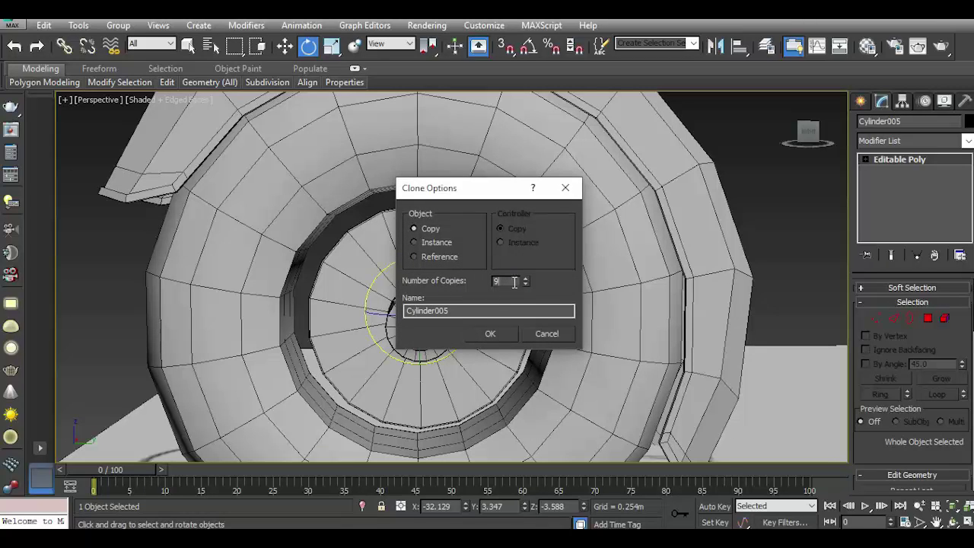
click(491, 333)
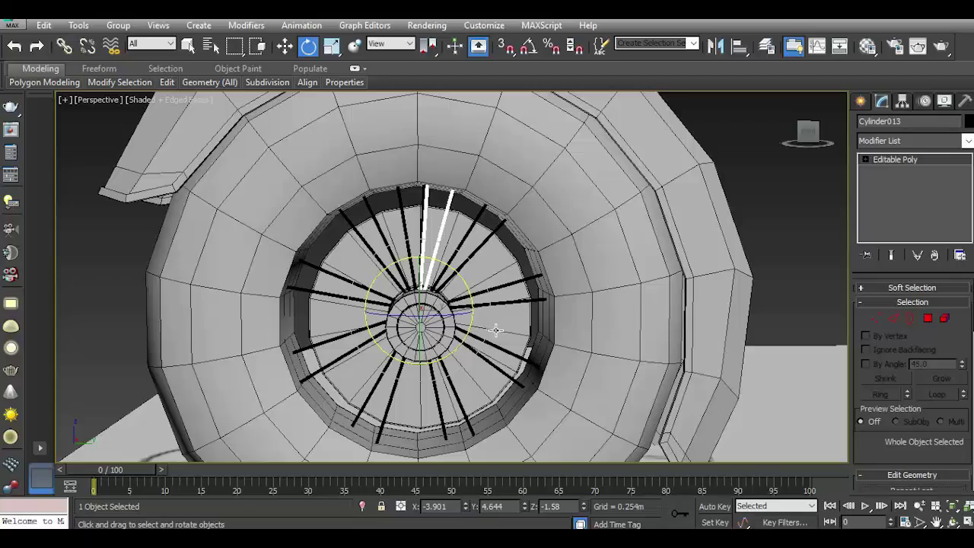
click(771, 181)
Switch the perspective viewport to Realistic shading and orbit around the spoked hub
click(803, 134)
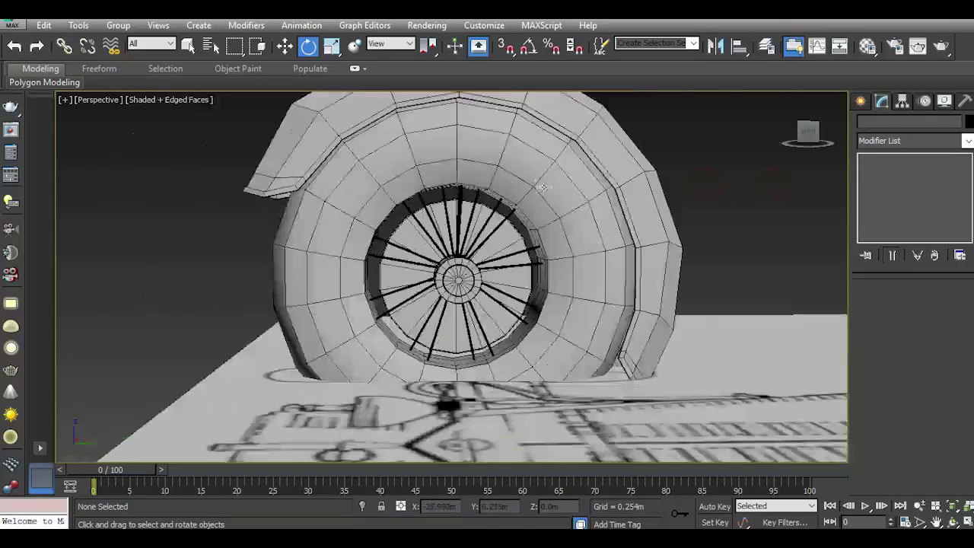
mouse_move(800, 137)
mouse_down()
mouse_move(826, 141)
mouse_move(808, 137)
mouse_move(818, 139)
mouse_up()
click(185, 100)
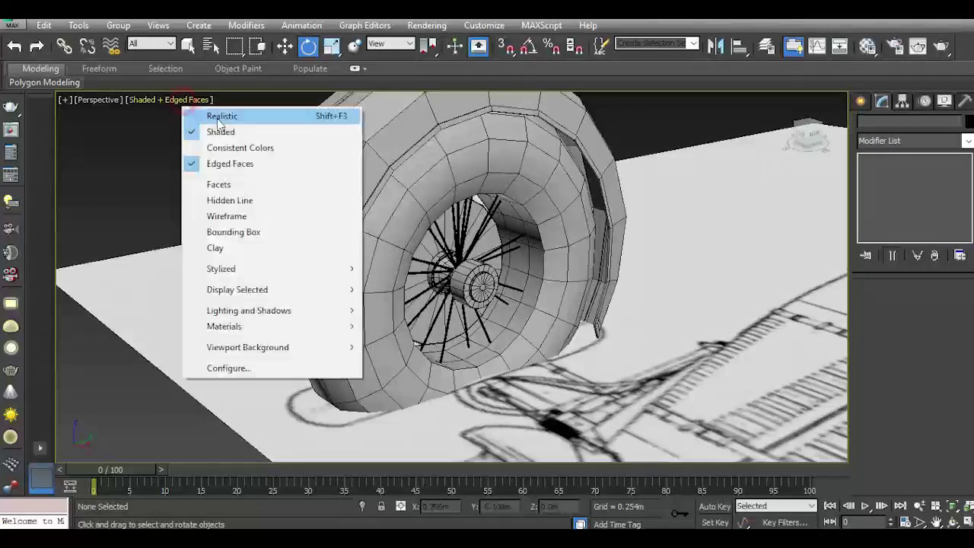
click(219, 118)
click(196, 100)
click(230, 163)
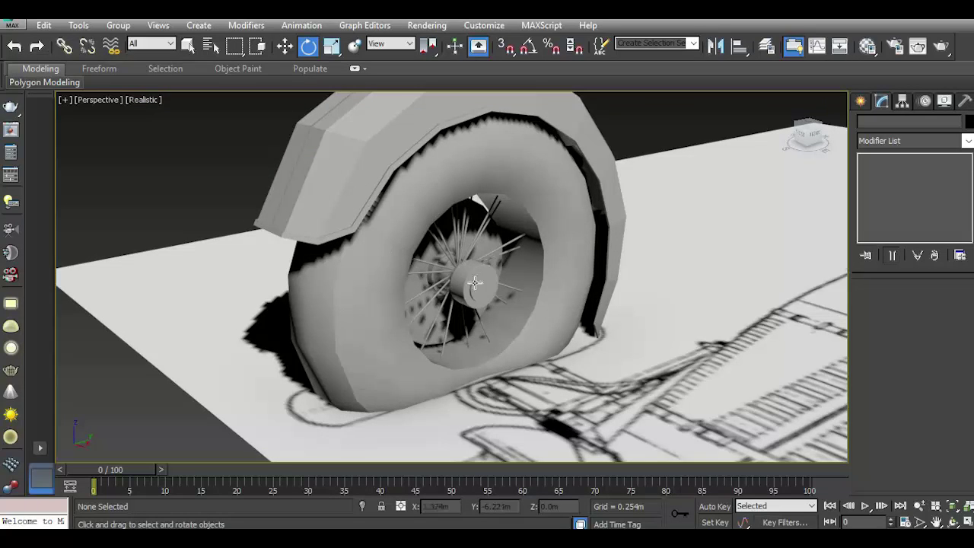
scroll(475, 283, up, 5)
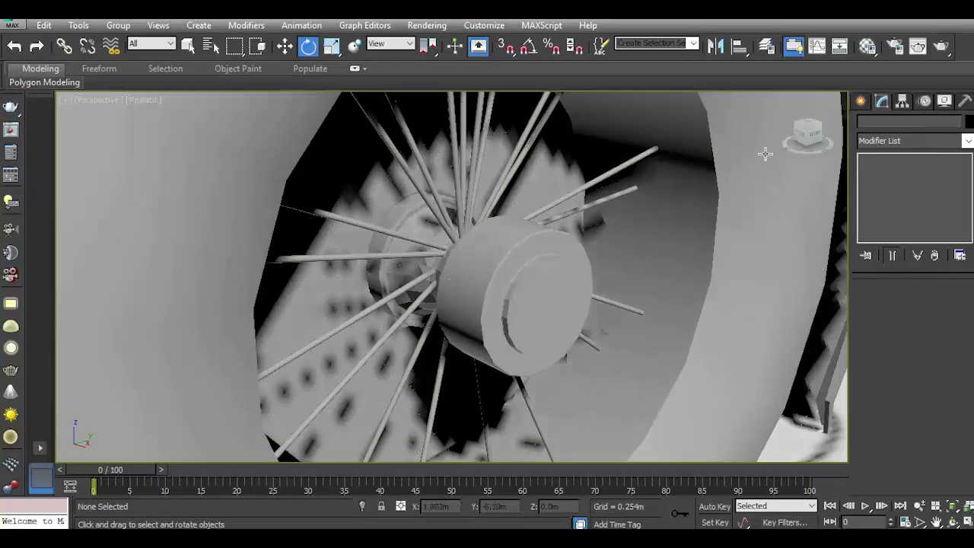
drag(805, 133, 791, 183)
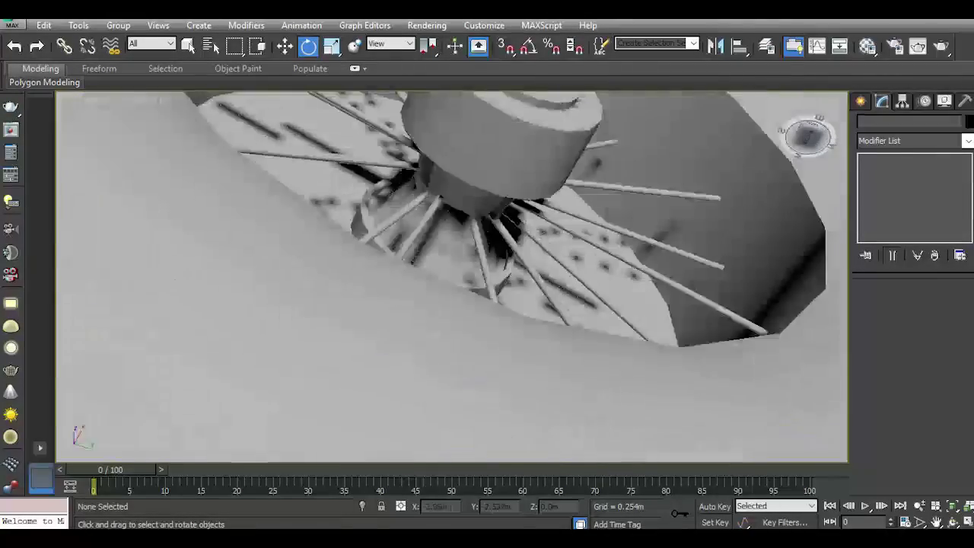
drag(807, 135, 808, 131)
Try moving the left spoke, then undo the move so it stays in place
click(176, 191)
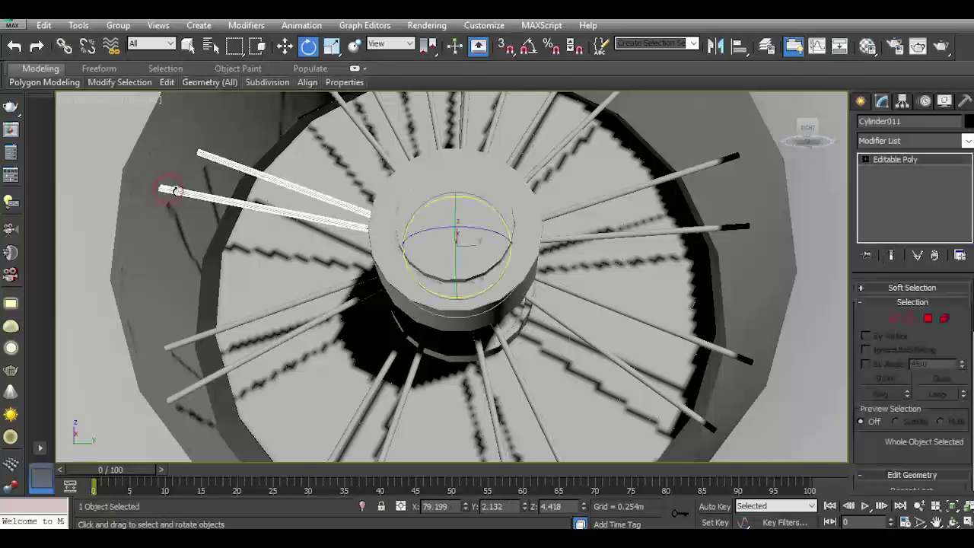
click(285, 46)
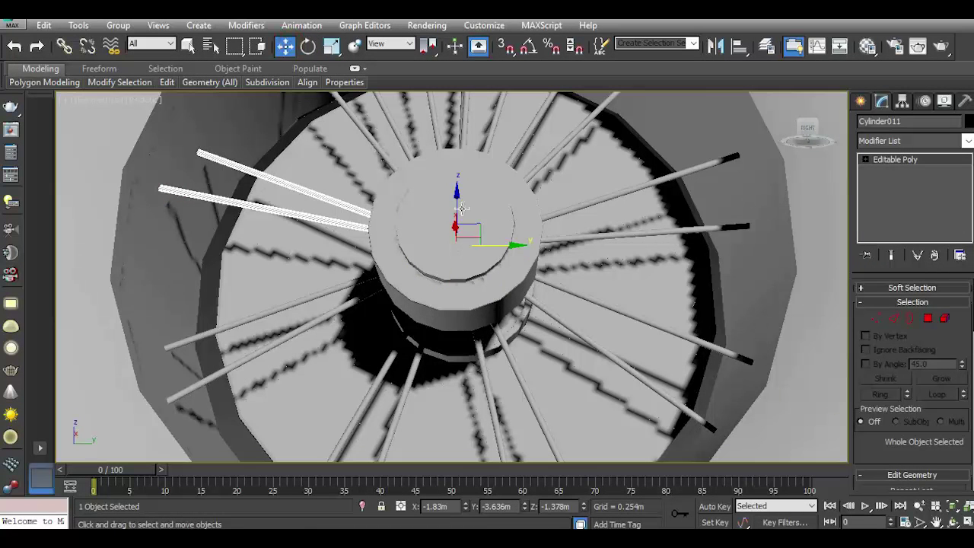
drag(452, 227, 452, 191)
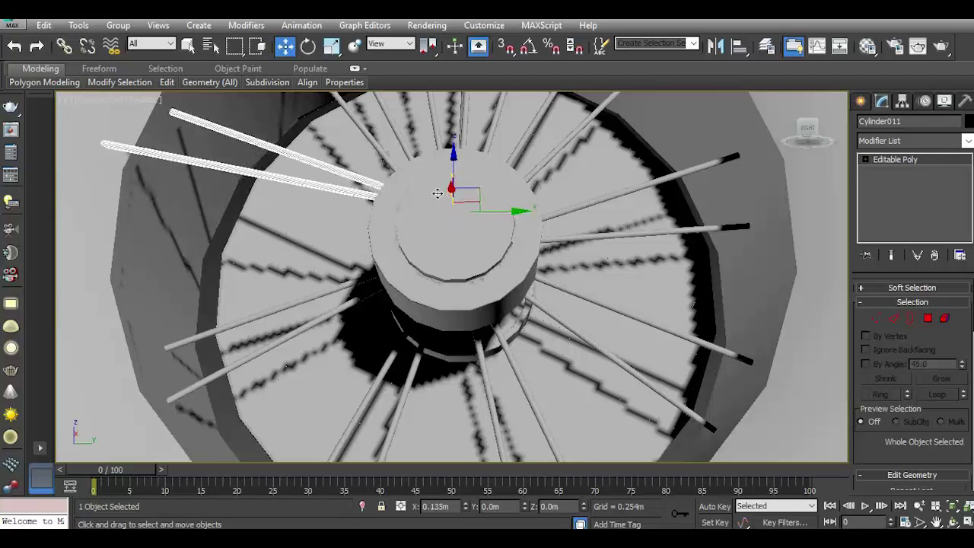
click(14, 47)
scroll(427, 228, down, 3)
drag(804, 132, 815, 137)
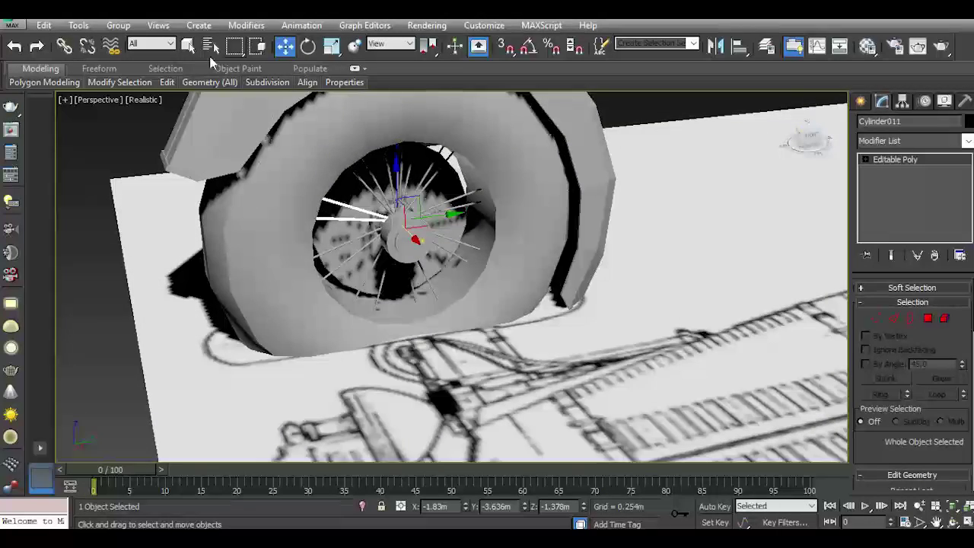
Set the viewport display to Shaded with Edged Faces showing the tyre mesh
click(73, 116)
click(141, 100)
click(176, 130)
click(137, 102)
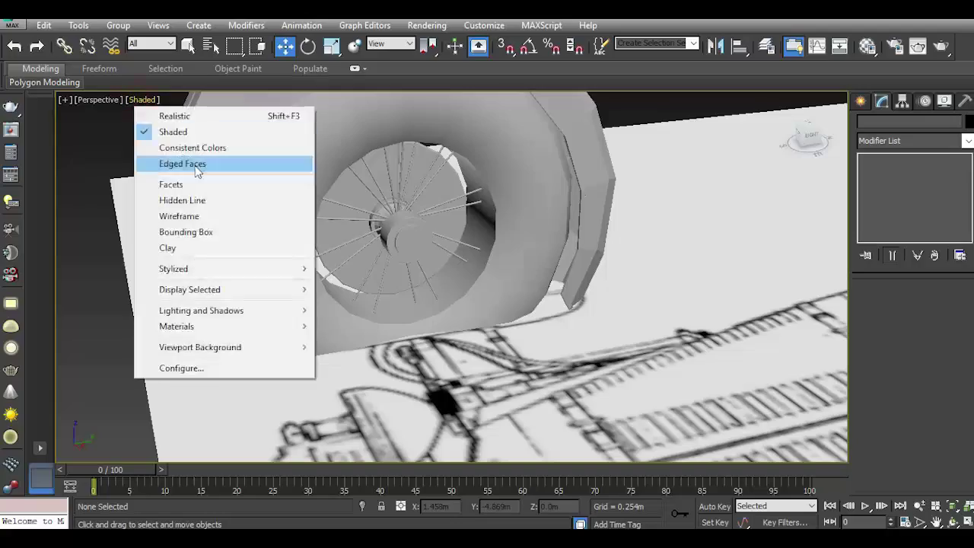
click(192, 162)
mouse_move(807, 141)
mouse_down()
mouse_move(753, 148)
mouse_move(788, 141)
mouse_up()
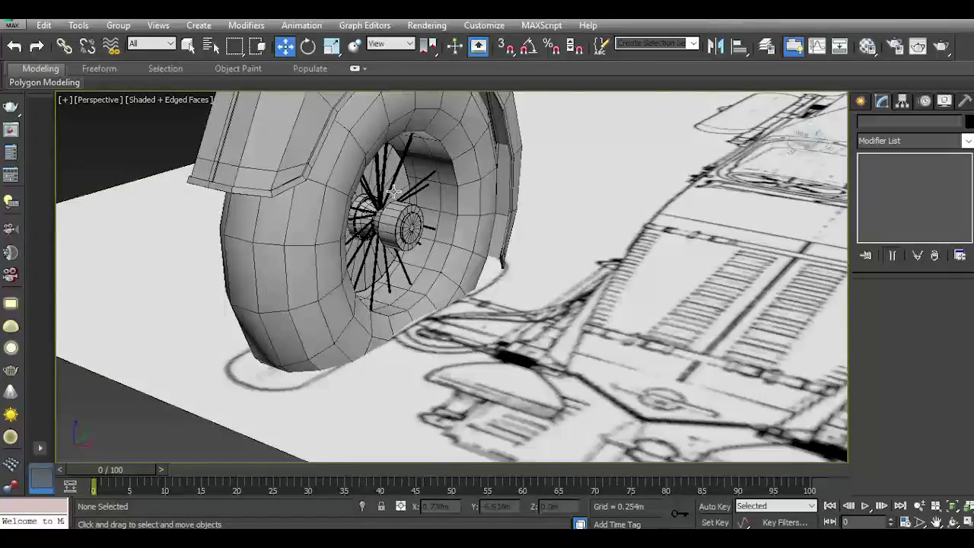
Enter polygon editing on Cylinder004 and select and shift the vertical spoke element
scroll(394, 192, up, 5)
click(388, 178)
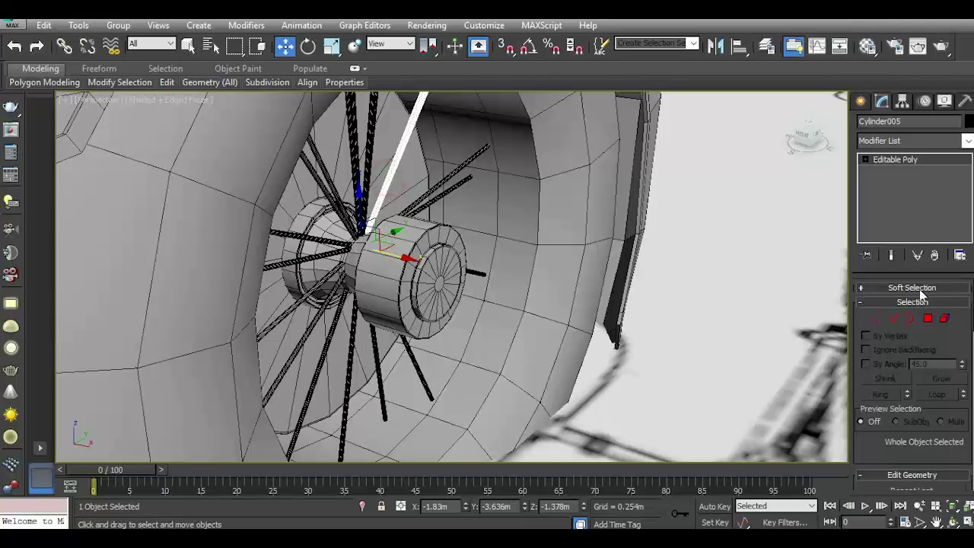
click(945, 319)
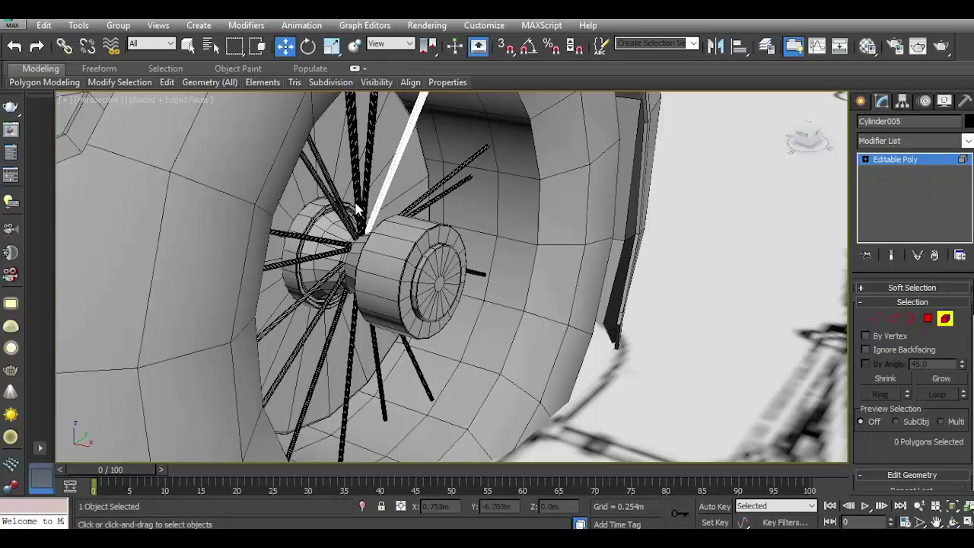
click(898, 162)
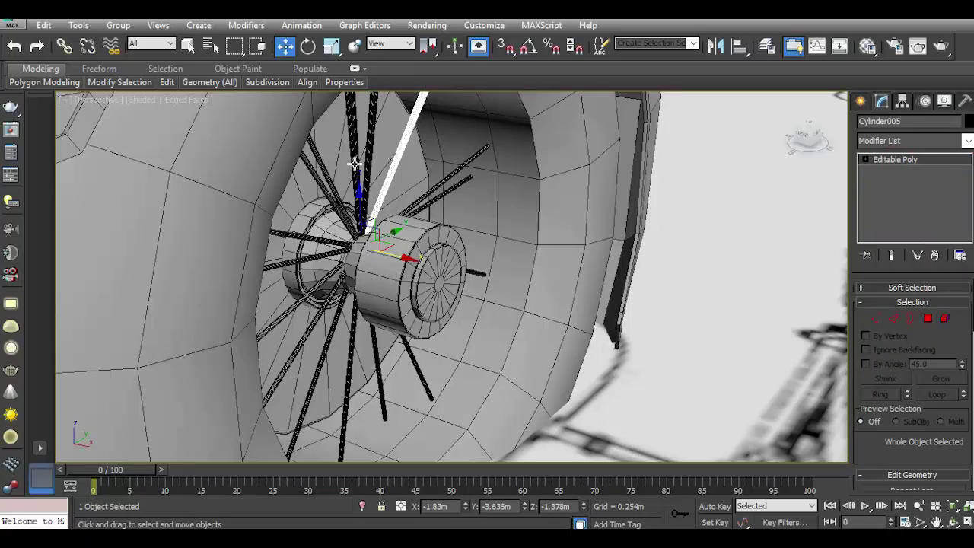
click(354, 163)
click(945, 319)
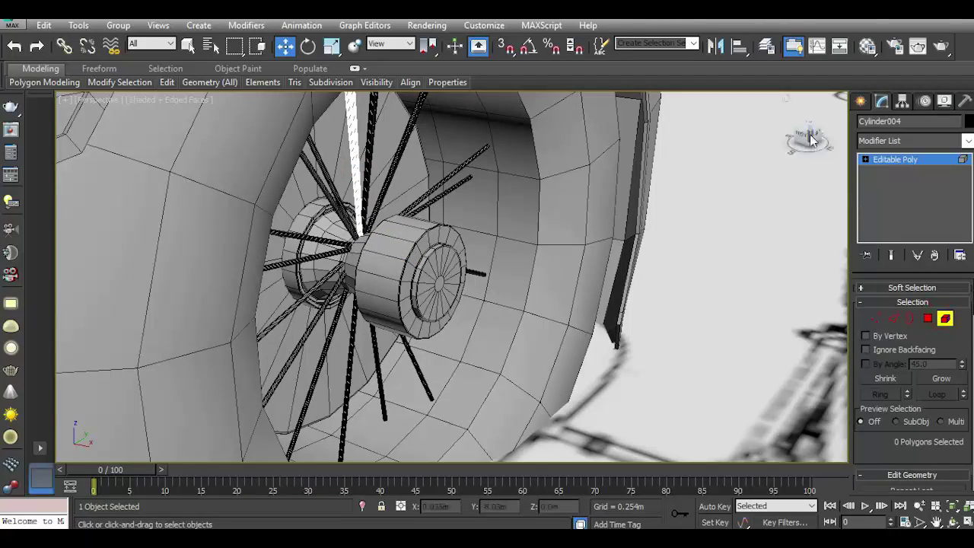
drag(805, 136, 808, 138)
click(354, 190)
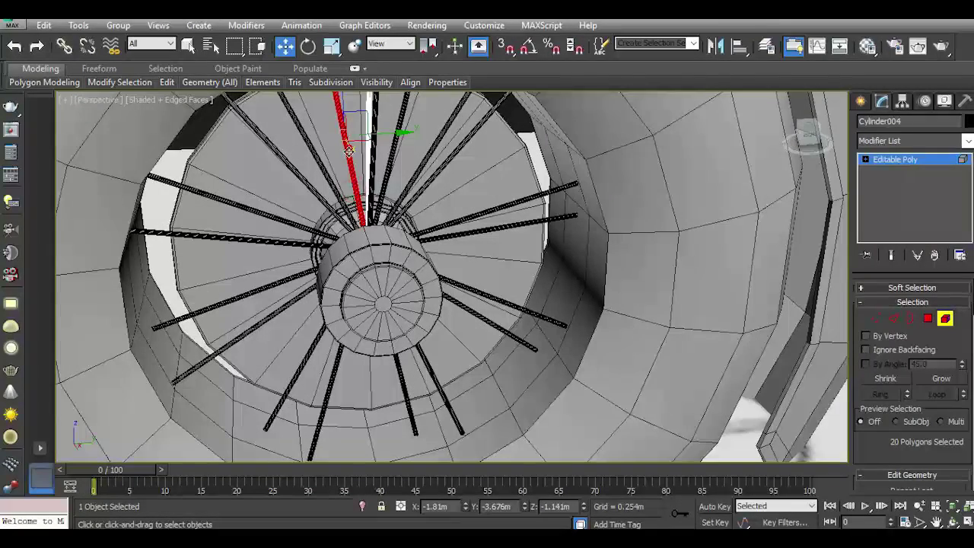
drag(350, 152, 378, 177)
Reposition the spoke element and detach a clone of it as a separate object
scroll(375, 165, down, 2)
scroll(375, 165, down, 3)
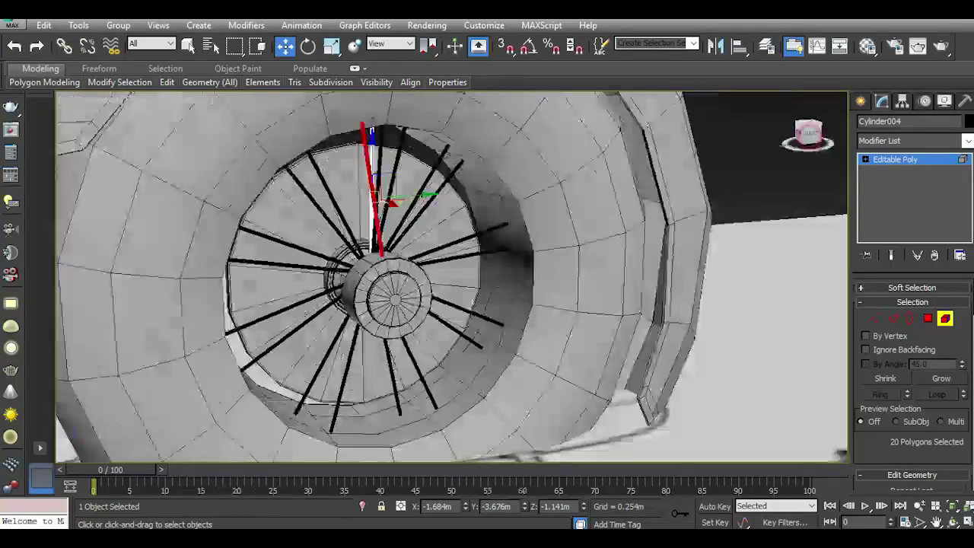
alt+middle_drag(375, 166, 418, 64)
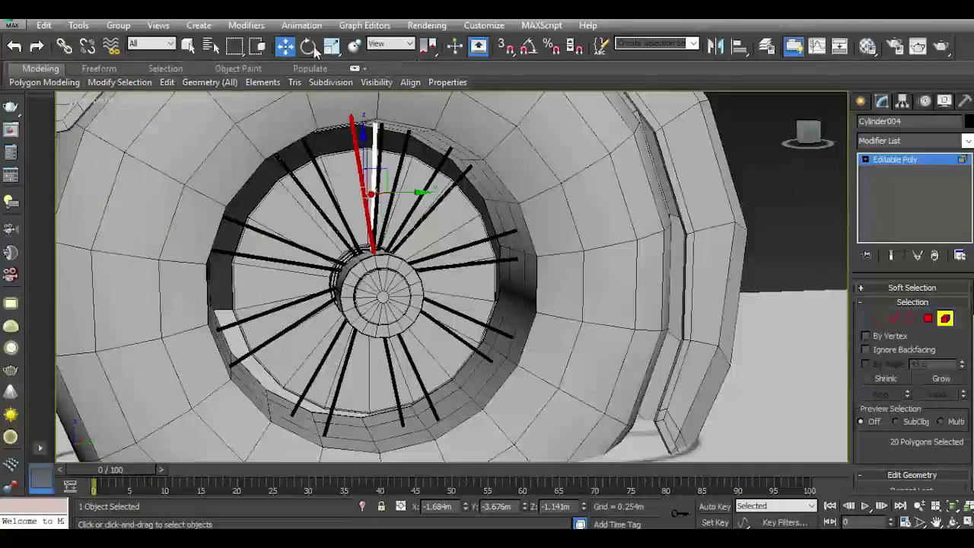
click(312, 47)
click(17, 47)
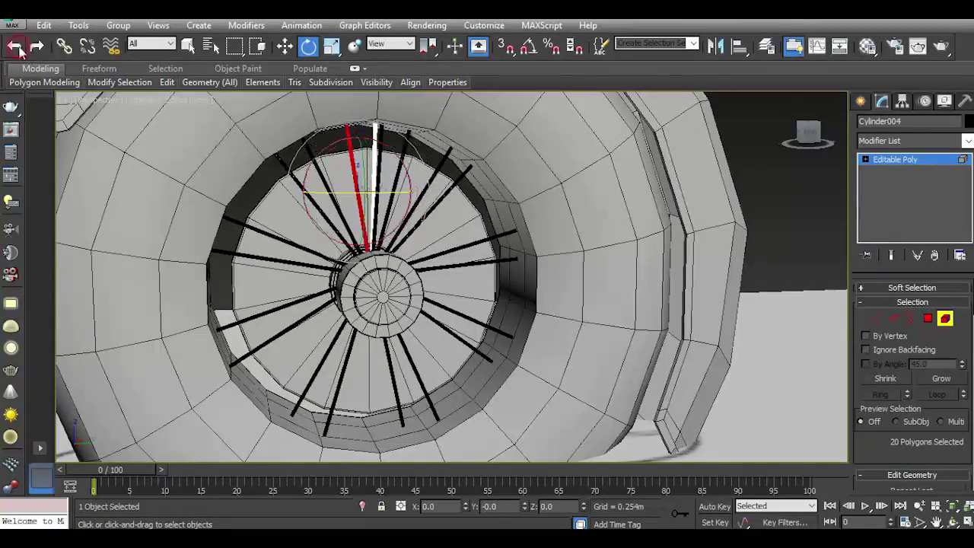
click(285, 47)
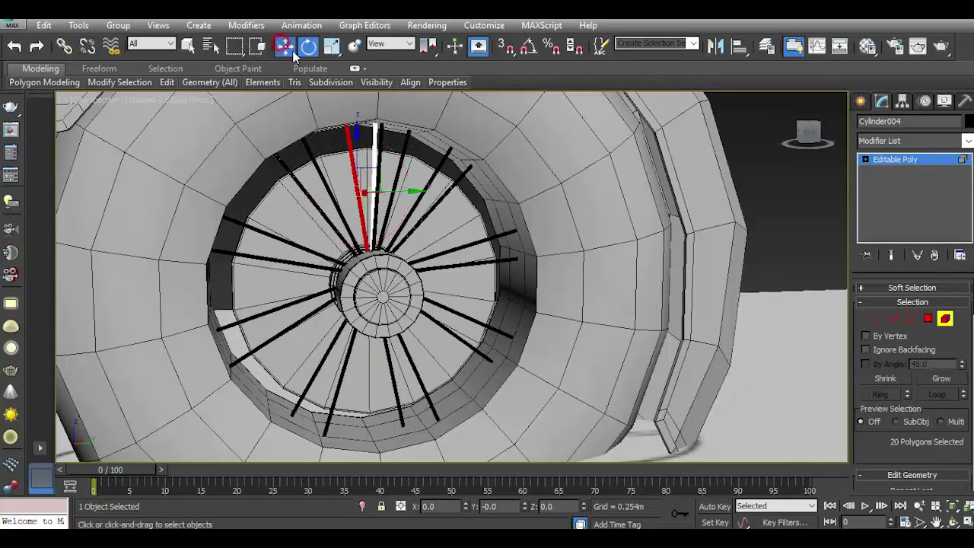
drag(807, 128, 818, 149)
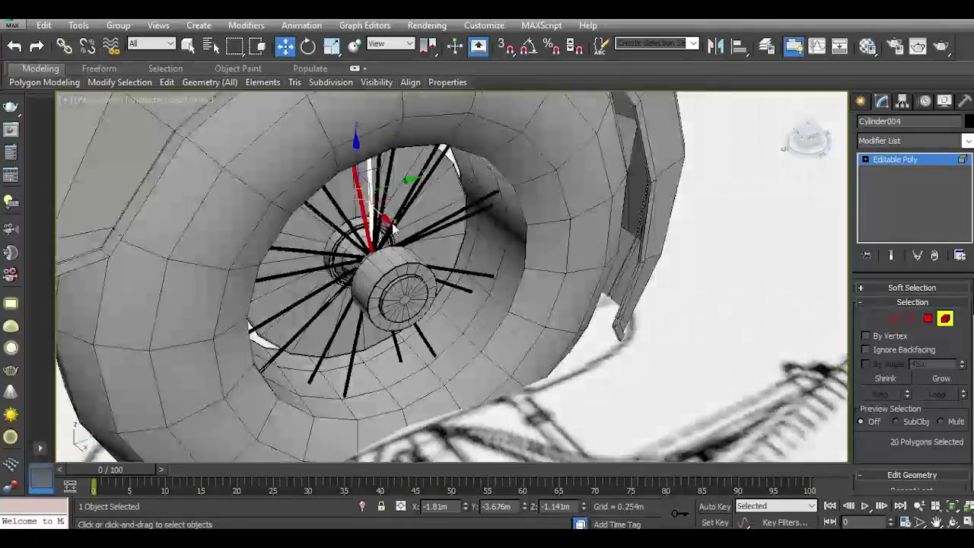
drag(378, 213, 420, 248)
click(546, 285)
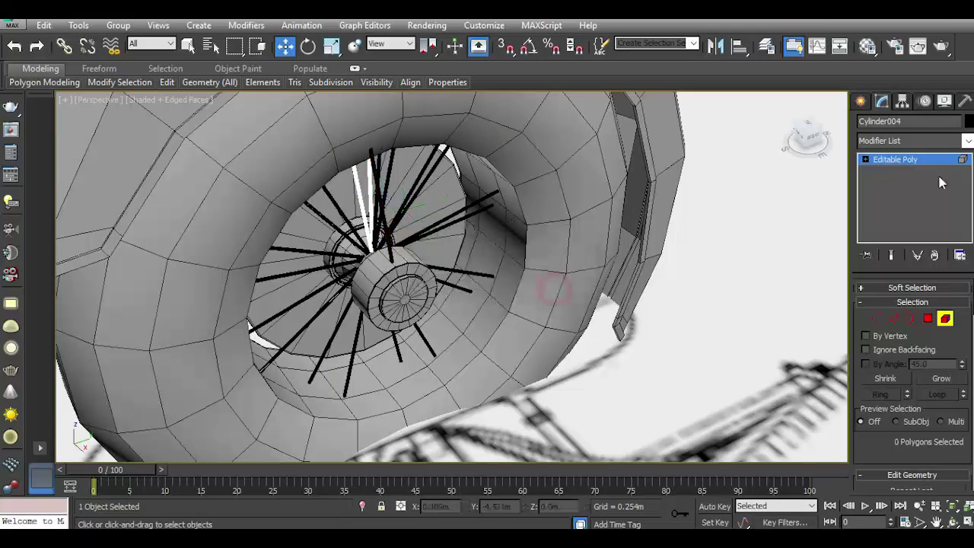
click(925, 161)
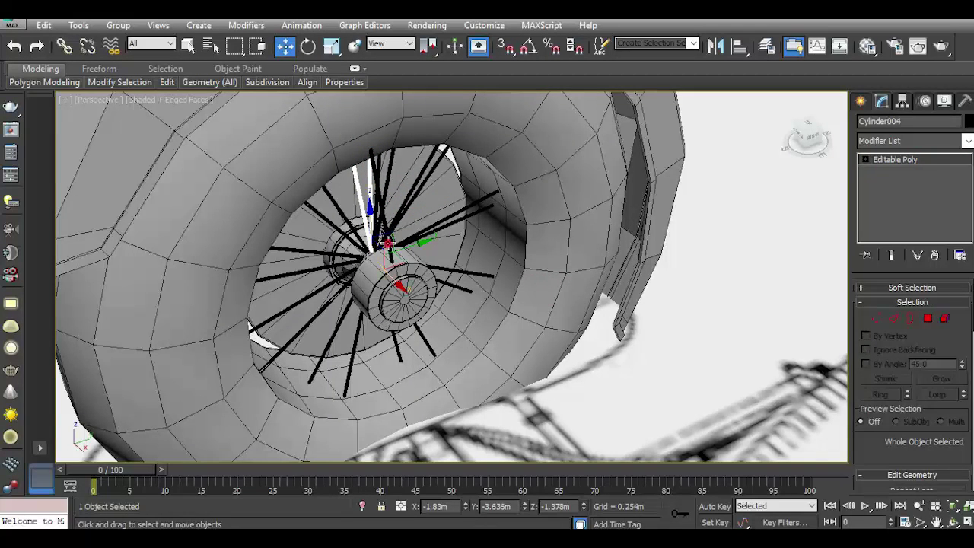
Centre the split-off spoke's pivot using Affect Pivot Only and Center to Object
click(387, 242)
click(900, 102)
click(911, 192)
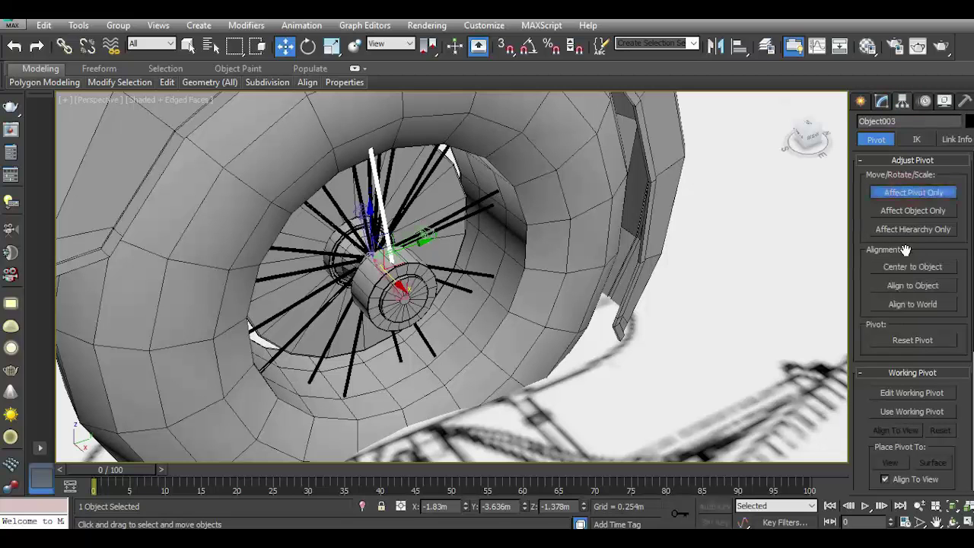
click(911, 265)
click(883, 104)
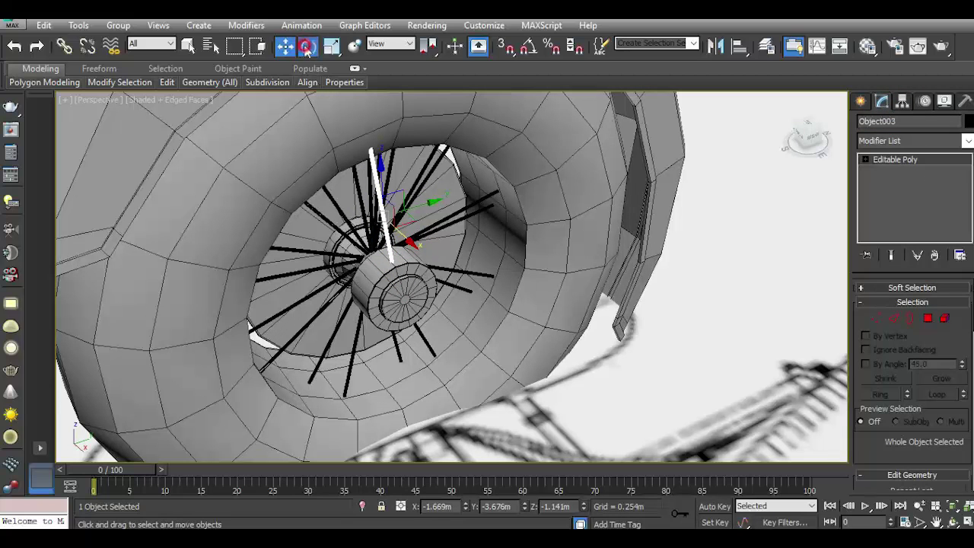
Rotate the spoke to stand vertical and shift it slightly right over the hub
click(306, 47)
drag(389, 165, 398, 165)
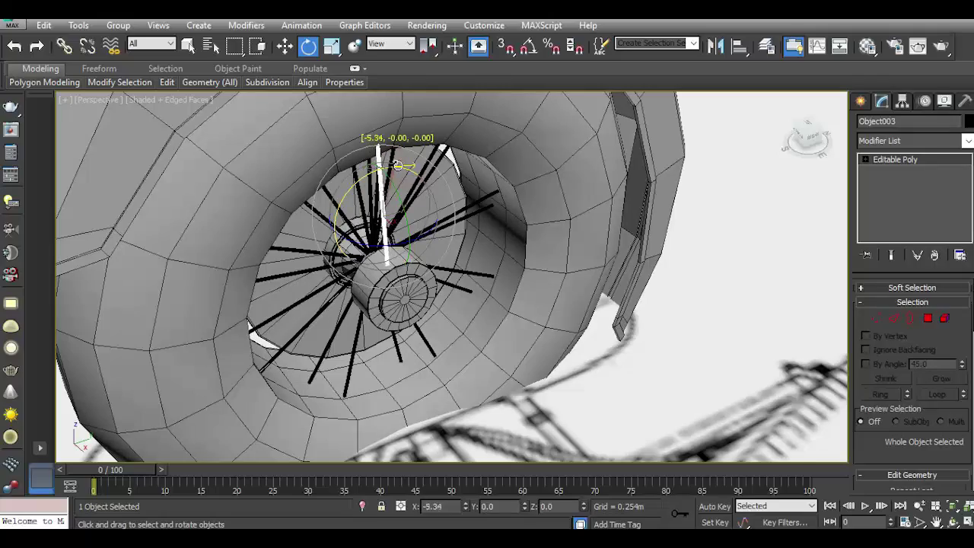
click(809, 138)
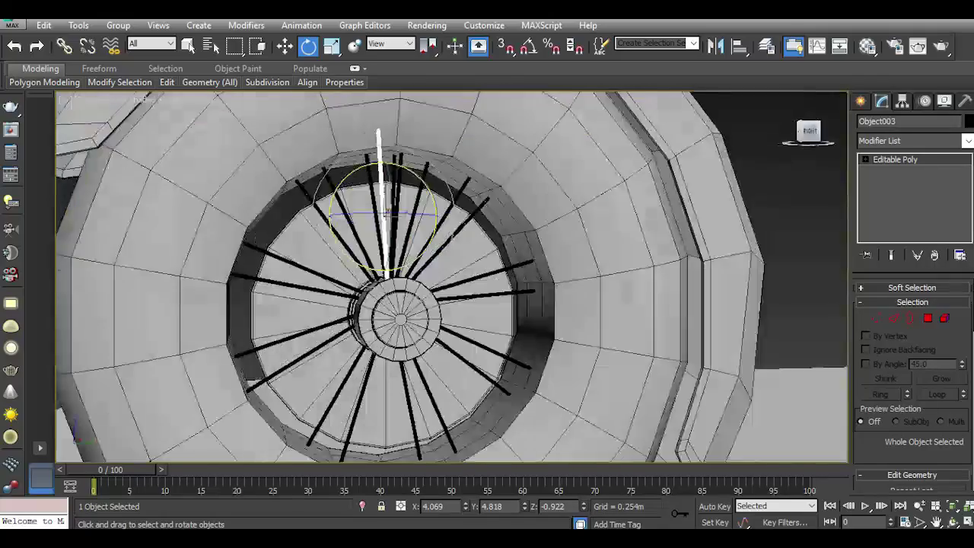
alt+middle_drag(396, 152, 353, 150)
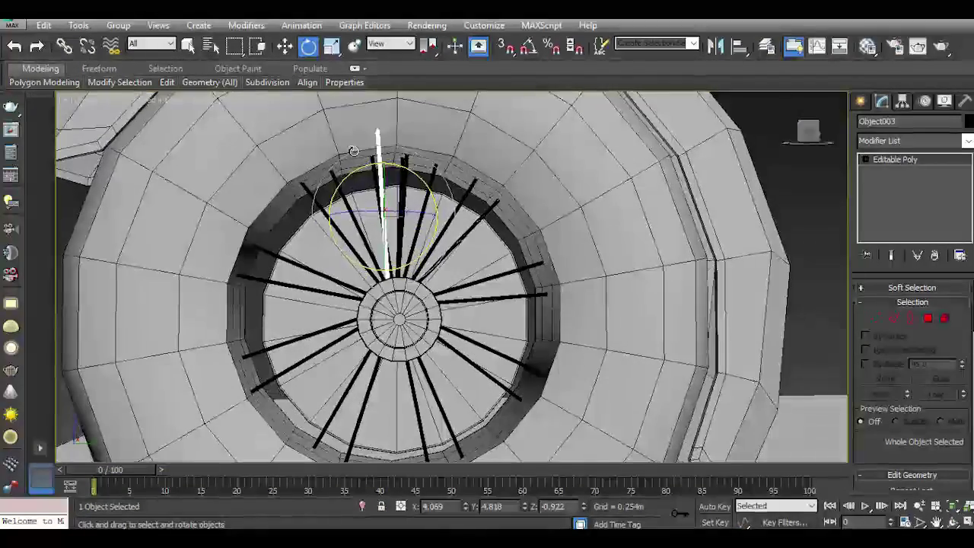
drag(403, 166, 287, 130)
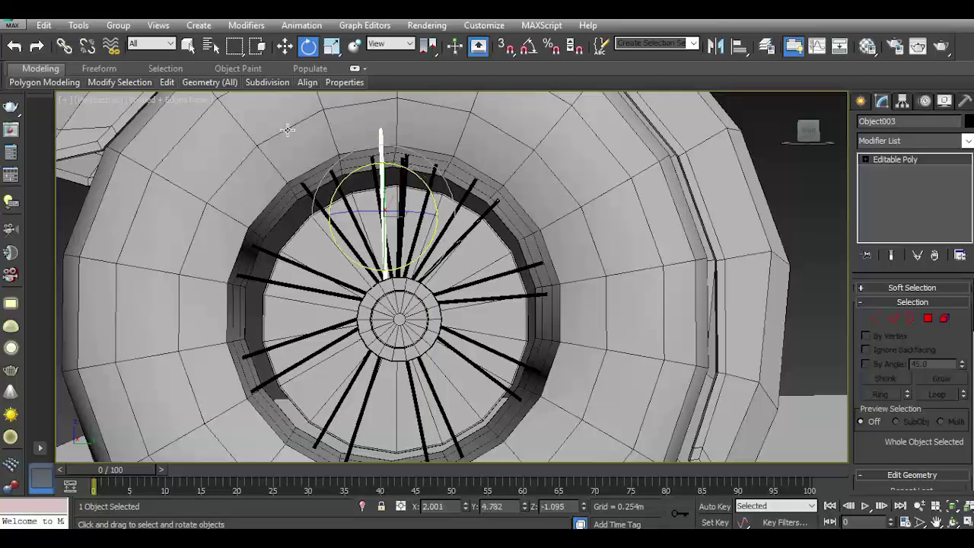
click(284, 47)
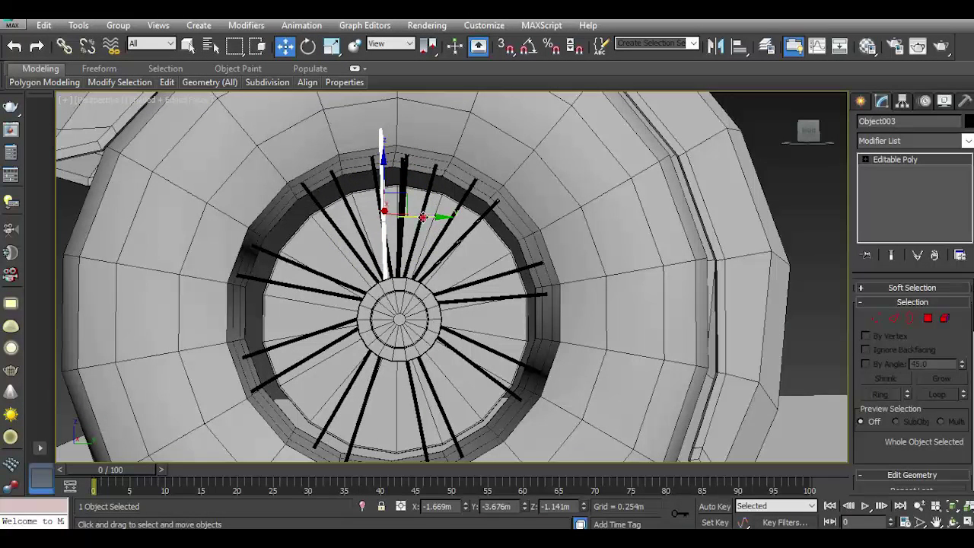
drag(423, 218, 439, 215)
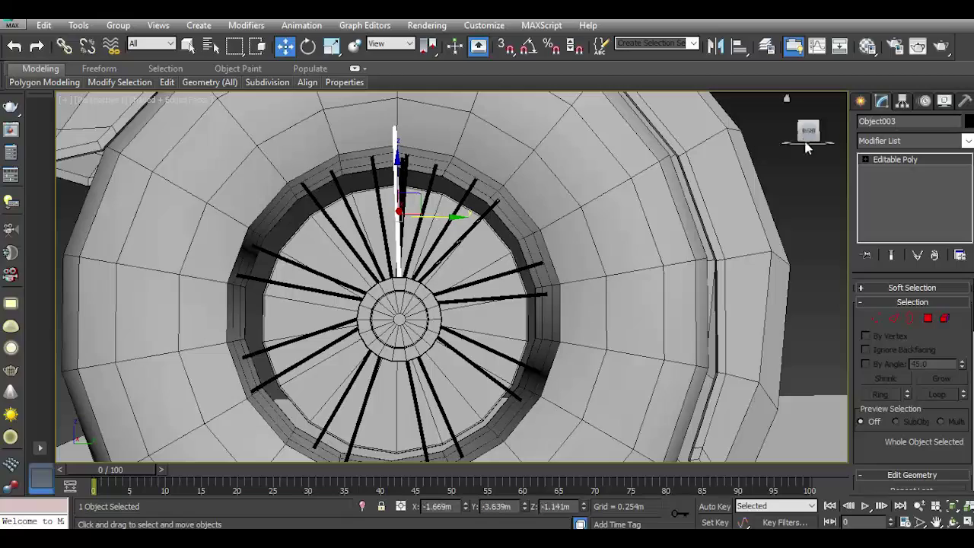
alt+middle_drag(437, 216, 680, 167)
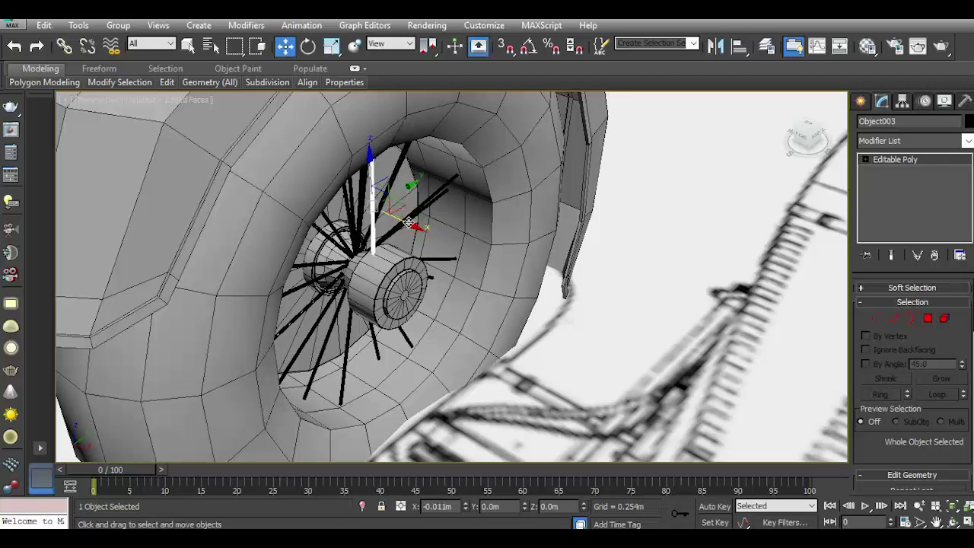
mouse_move(807, 135)
mouse_down()
mouse_move(791, 128)
mouse_move(808, 134)
mouse_up()
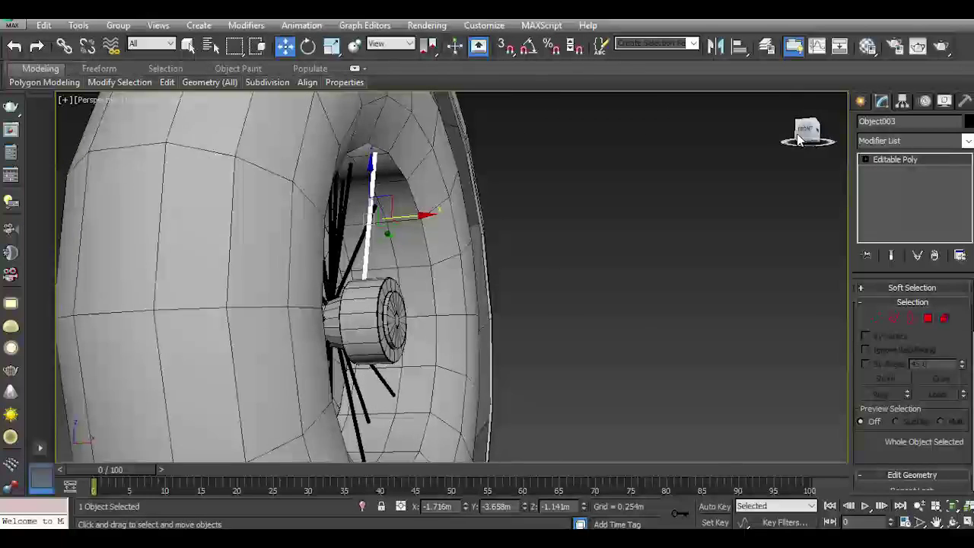
Fine-tune the spoke's Y and X tilt, then Shift-rotate it to start cloning
click(312, 45)
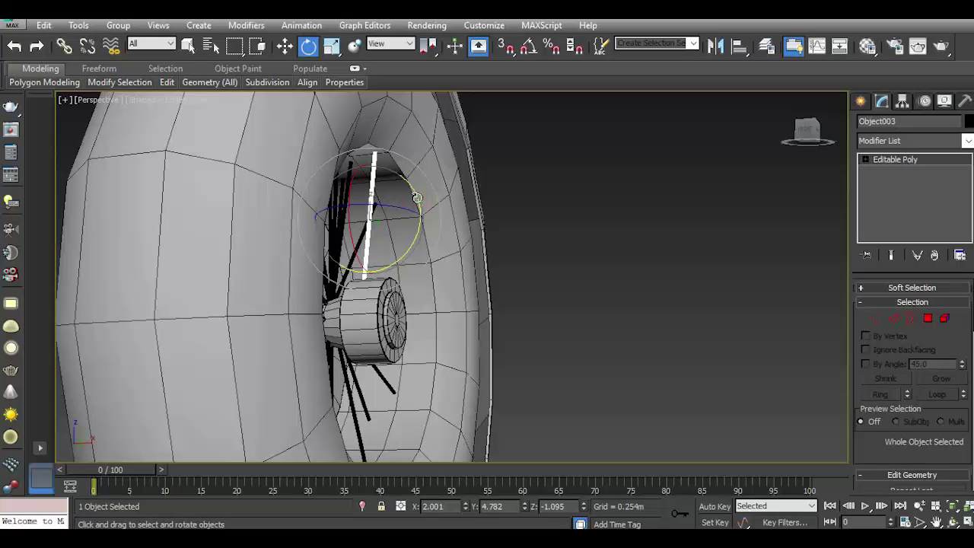
drag(417, 198, 416, 196)
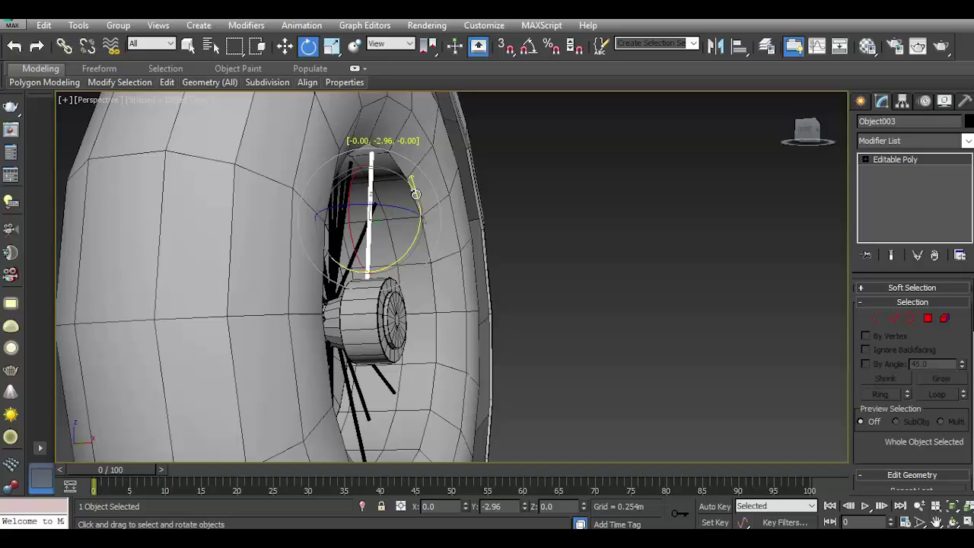
click(805, 129)
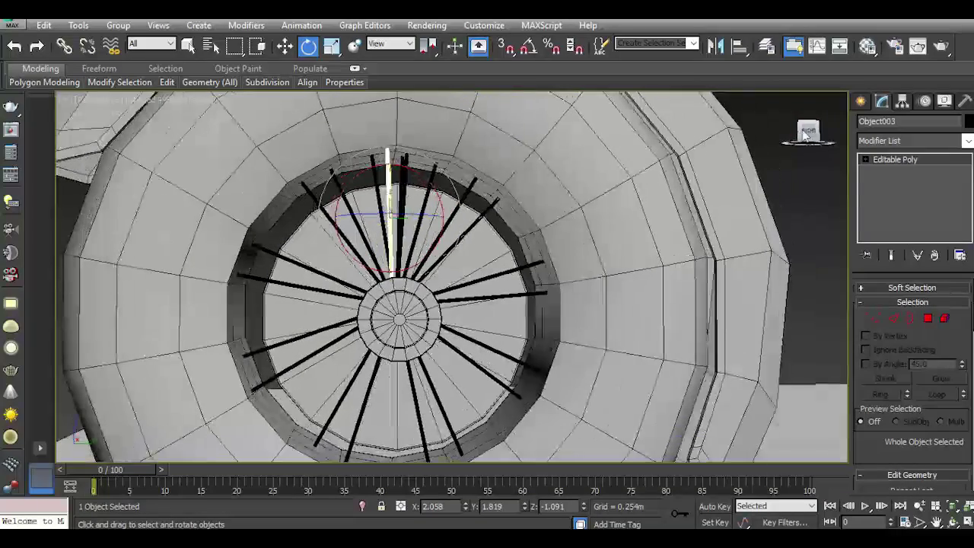
drag(420, 172, 418, 175)
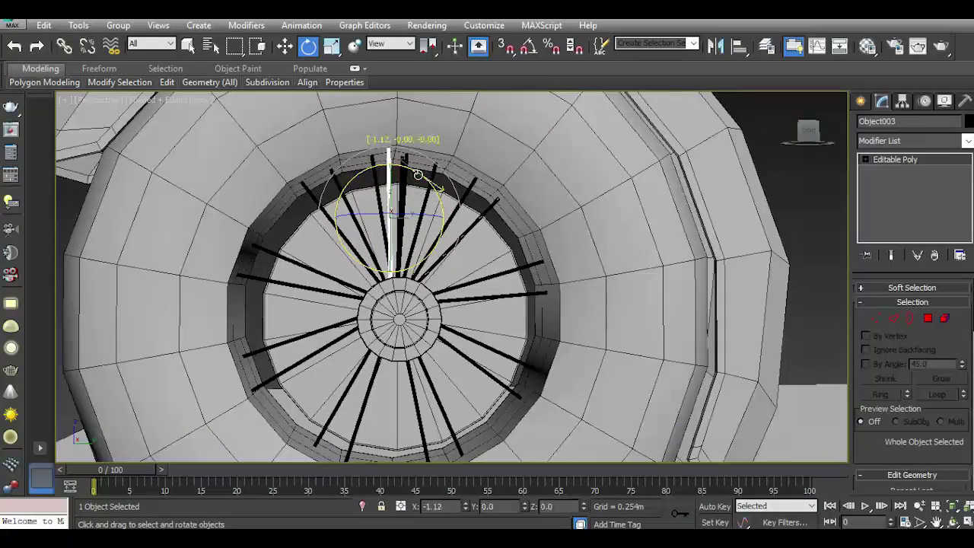
click(284, 47)
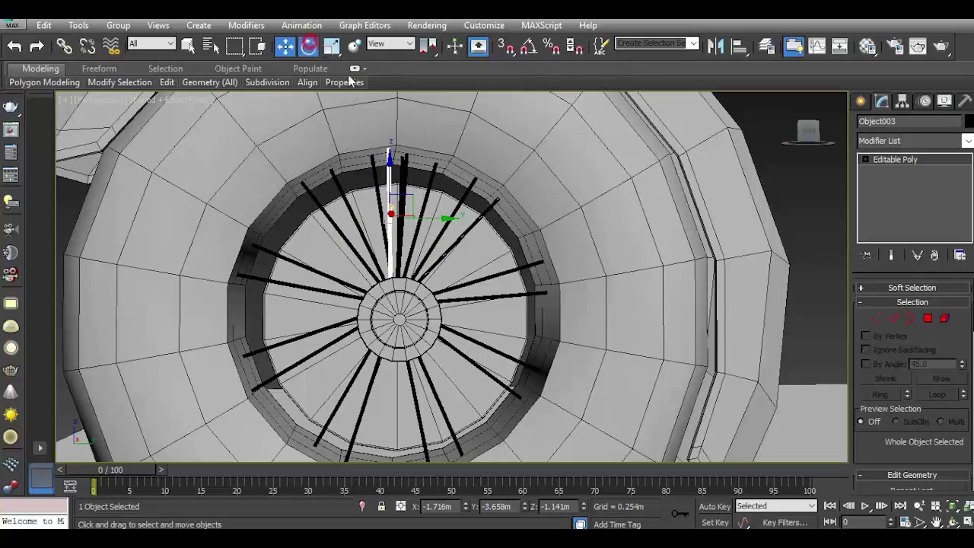
click(309, 47)
drag(803, 138, 807, 131)
click(807, 131)
drag(460, 226, 514, 259)
Create 4 rotated spoke copies, then undo that first attempt
click(525, 281)
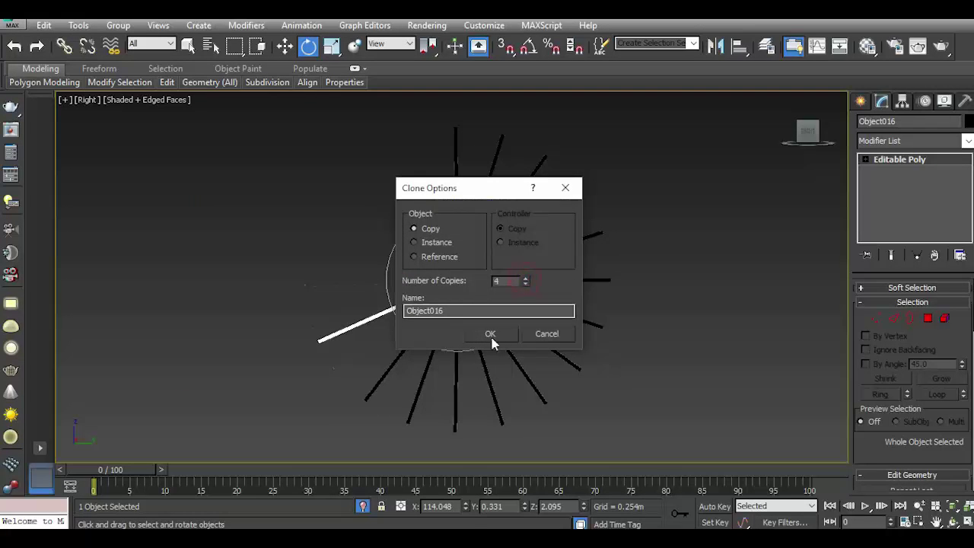
click(491, 333)
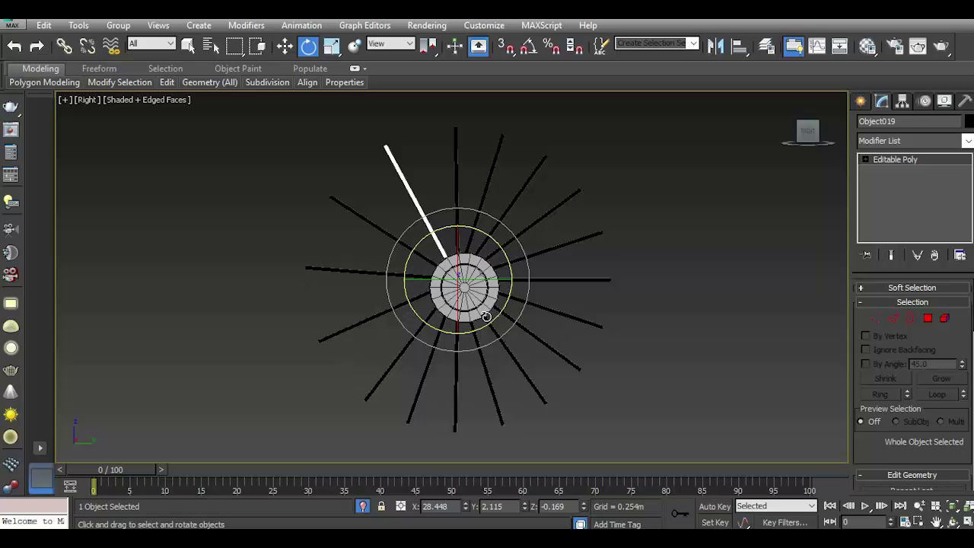
click(696, 316)
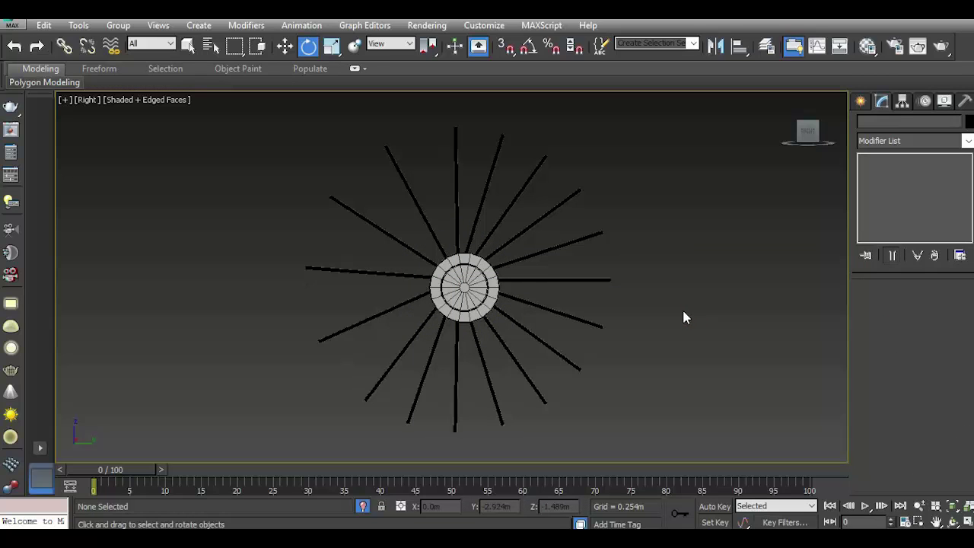
click(14, 47)
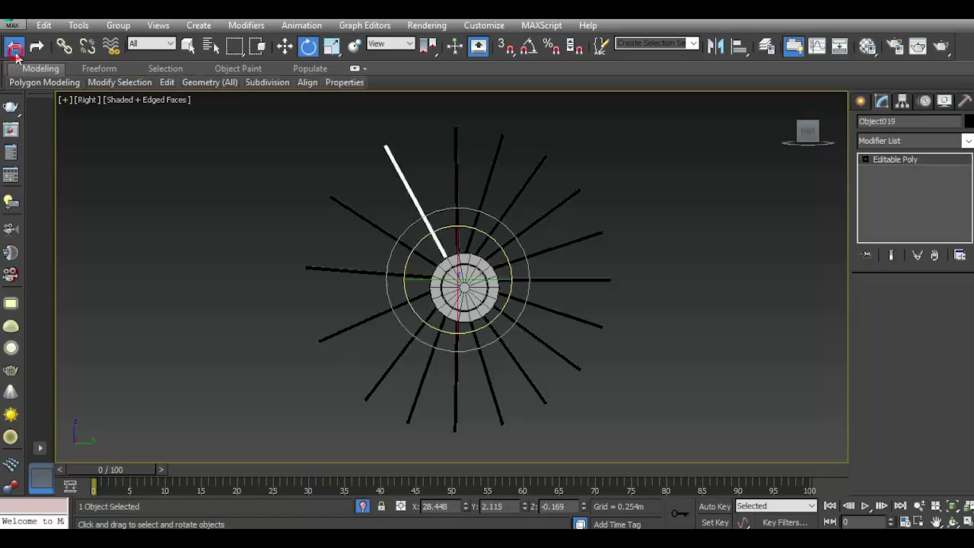
click(13, 47)
Shift-rotate the spoke into 5 copies ending at Object021, then exit Isolate Selection
shift+drag(484, 228, 508, 261)
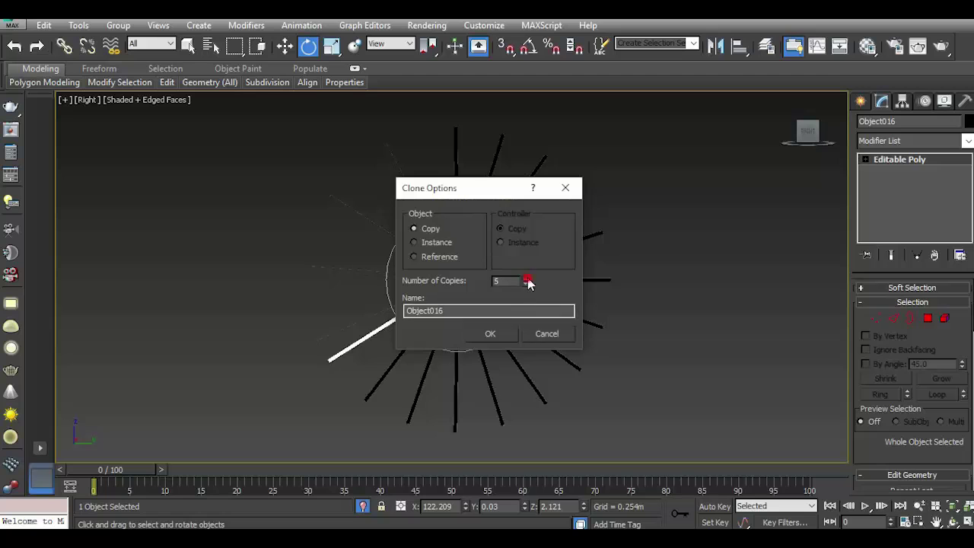
click(509, 335)
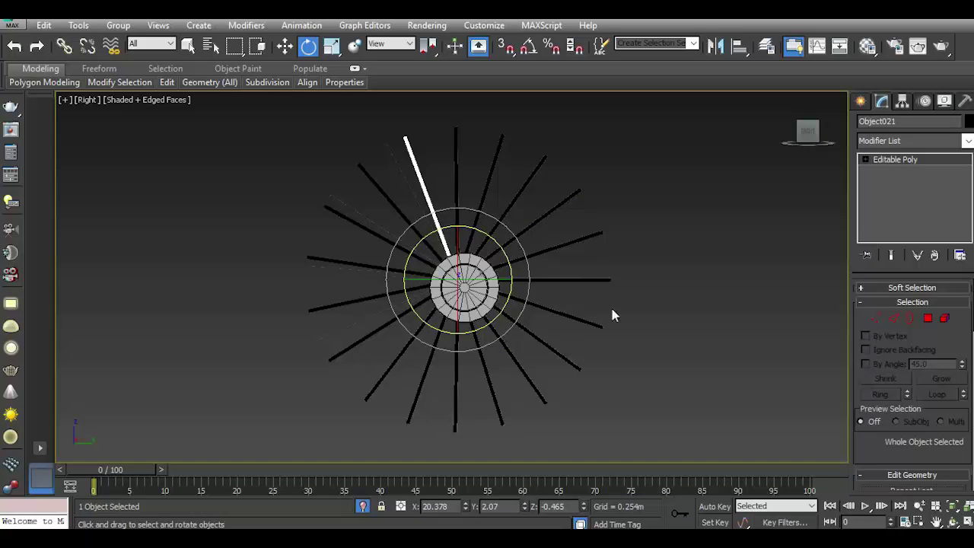
click(360, 506)
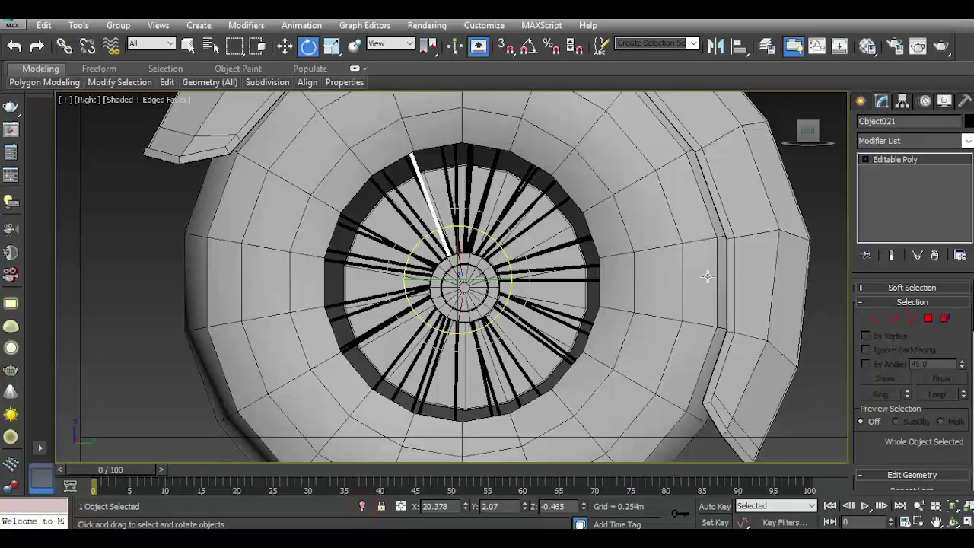
Attach the upper and right-side spokes to the hub object with Attach
drag(806, 131, 804, 143)
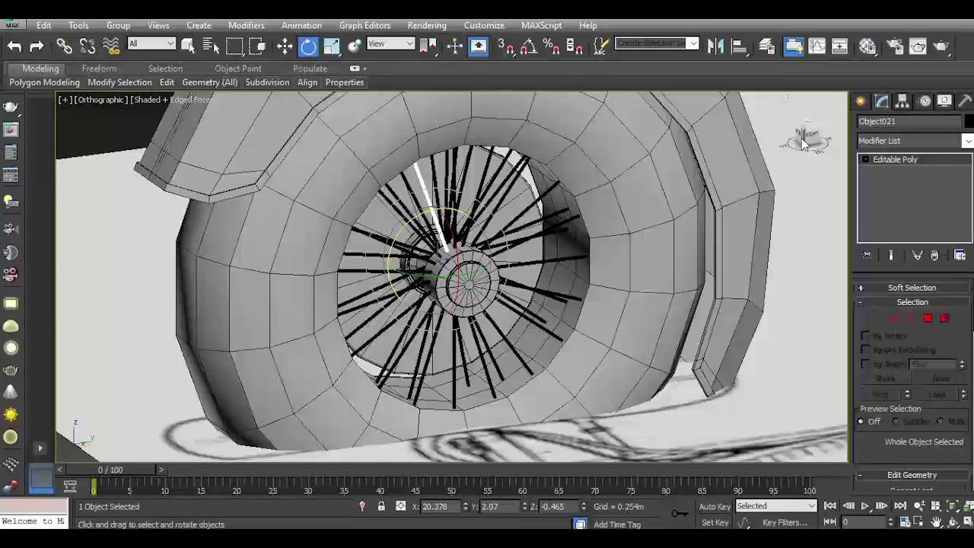
click(804, 143)
click(806, 140)
mouse_move(806, 139)
mouse_down()
mouse_move(670, 371)
mouse_move(437, 144)
mouse_up()
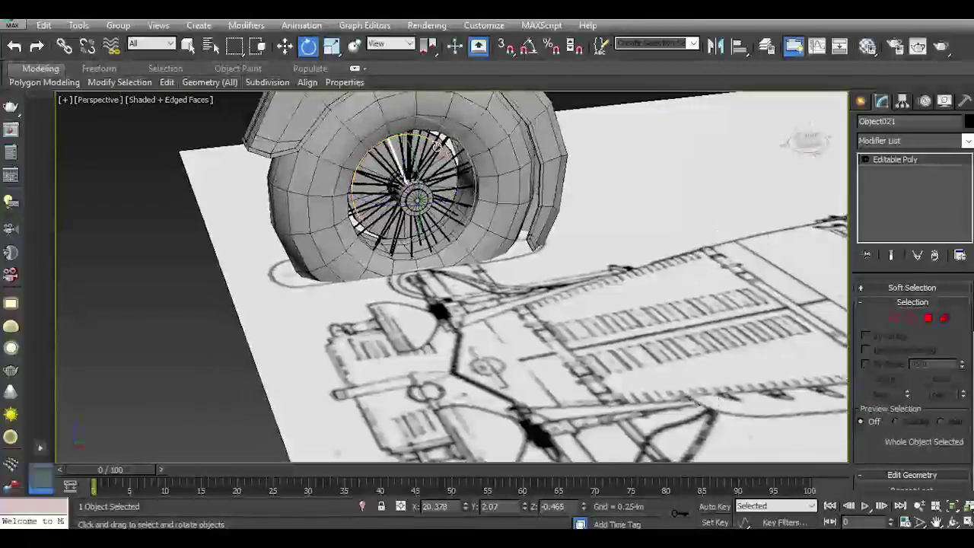
scroll(438, 145, up, 5)
scroll(644, 263, up, 3)
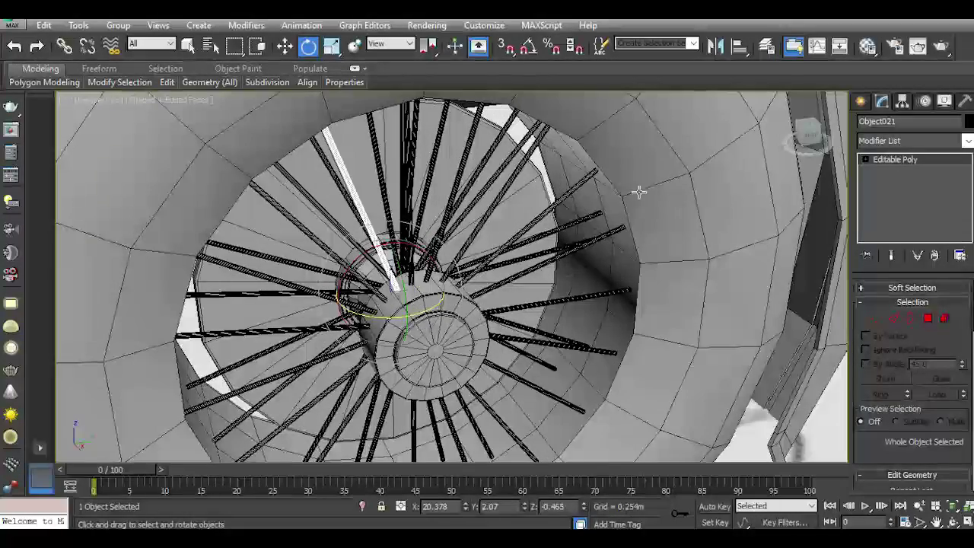
scroll(927, 449, down, 5)
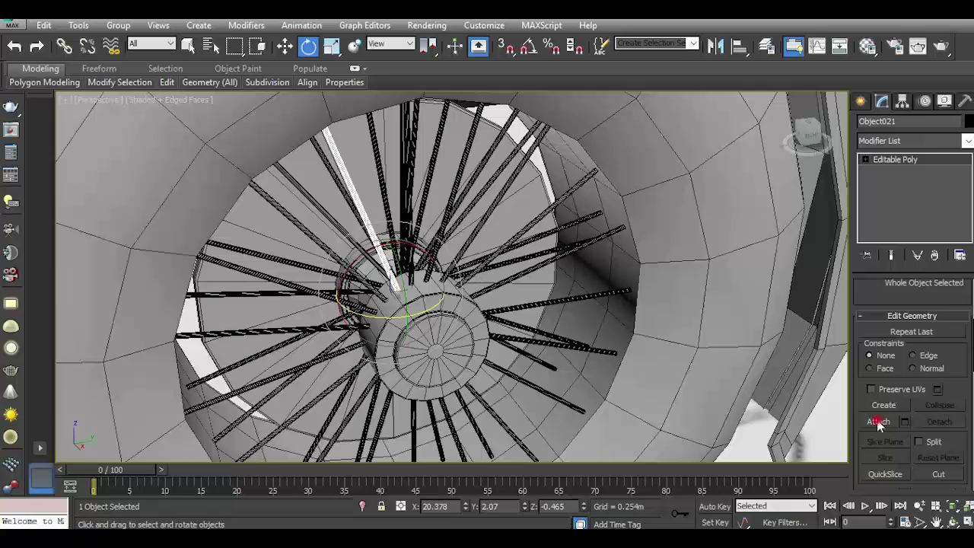
click(877, 422)
click(411, 280)
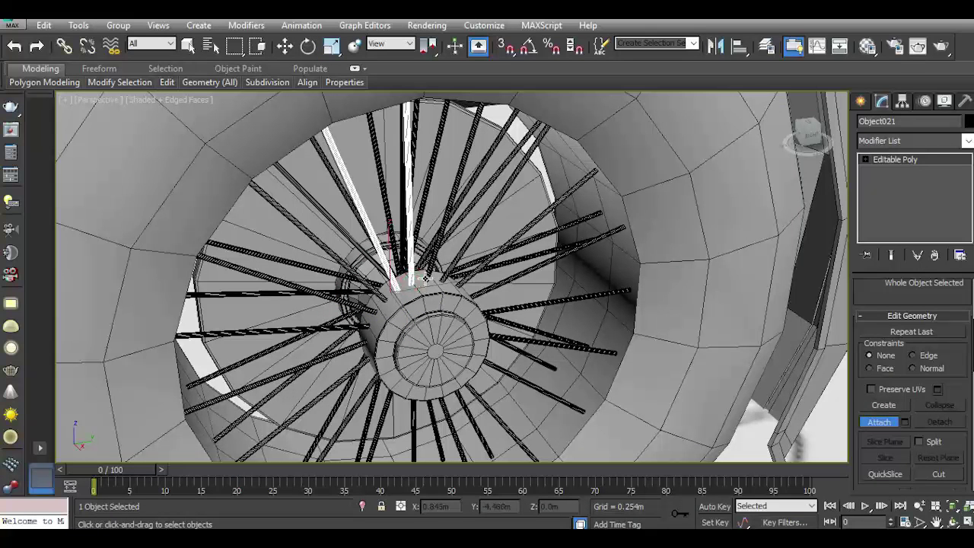
click(428, 278)
click(443, 280)
click(462, 284)
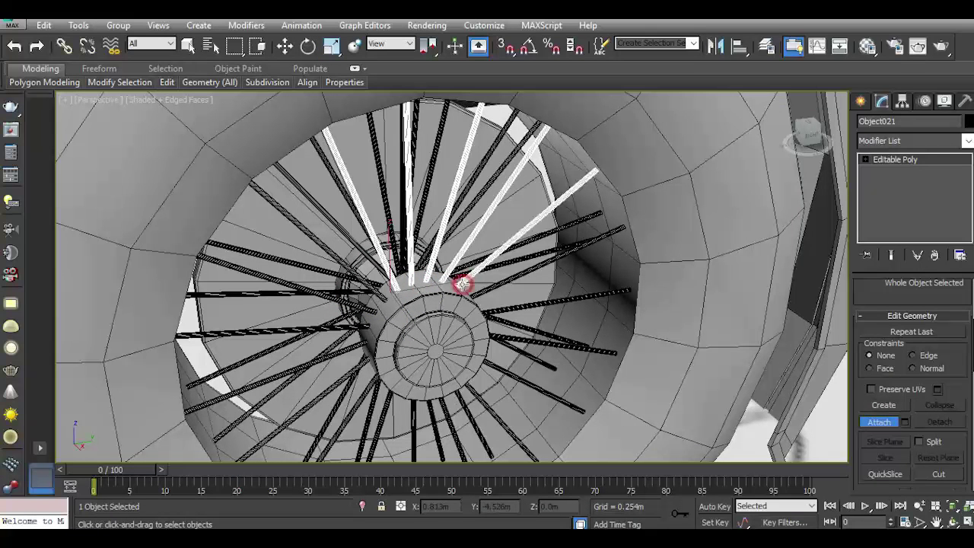
click(531, 266)
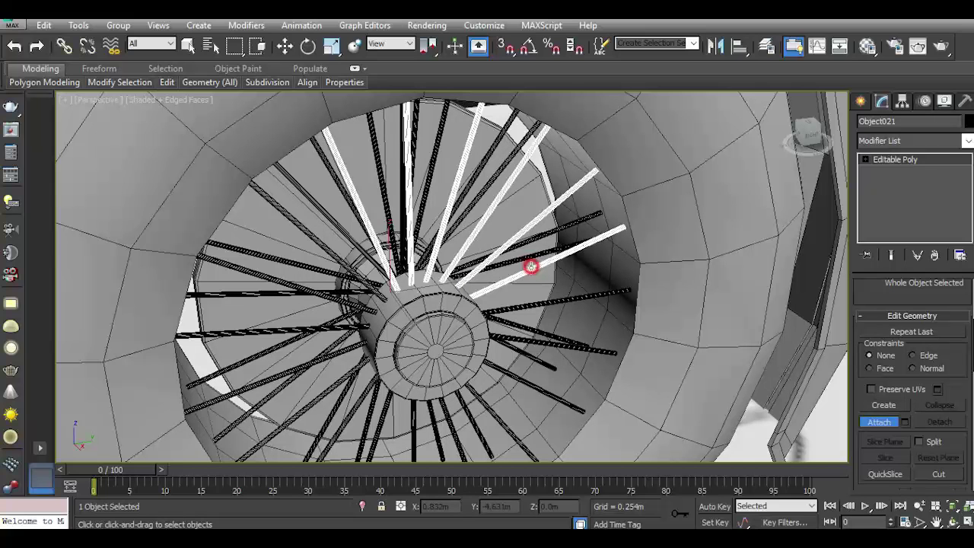
click(550, 308)
click(538, 344)
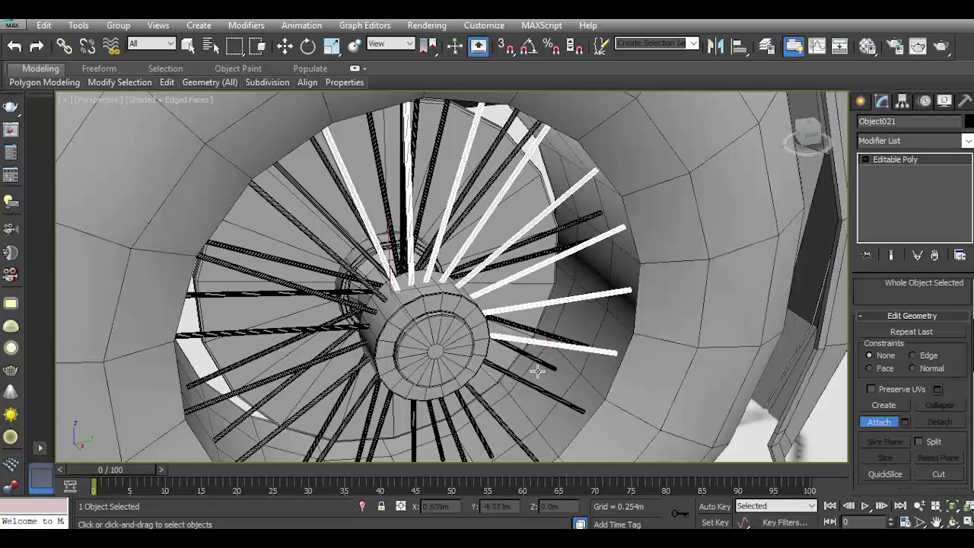
click(534, 388)
Attach the lower, left-side and upper spokes to the hub object
alt+middle_drag(534, 388, 571, 314)
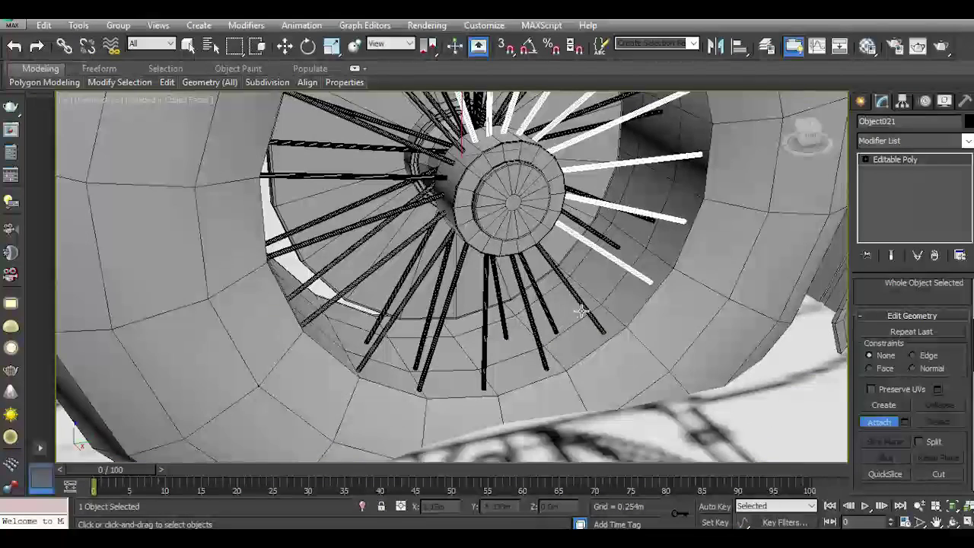
click(586, 310)
click(533, 331)
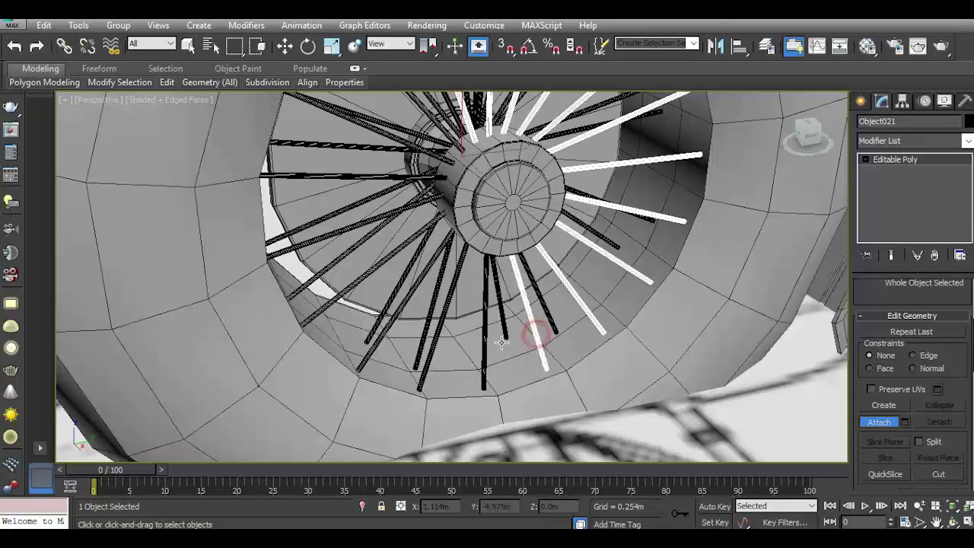
click(484, 344)
click(432, 346)
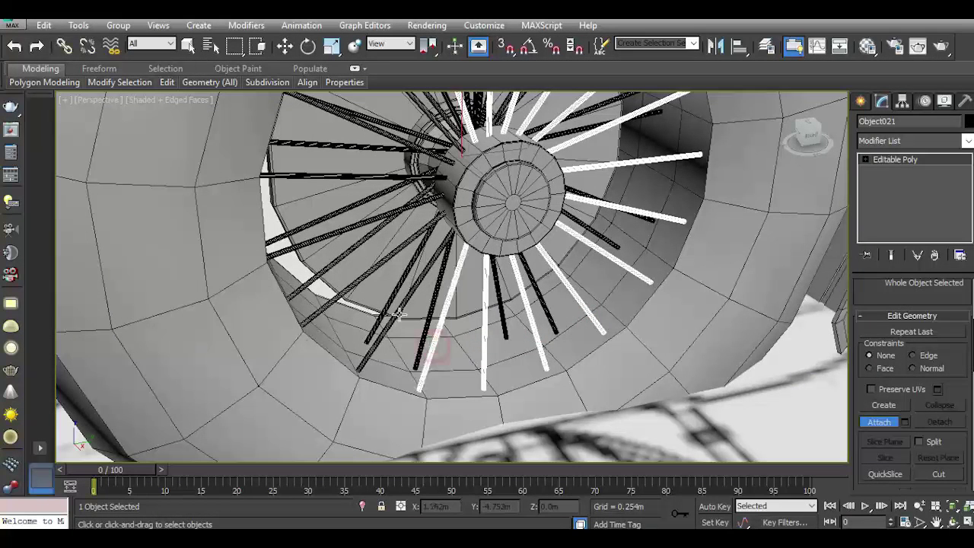
click(397, 313)
click(372, 270)
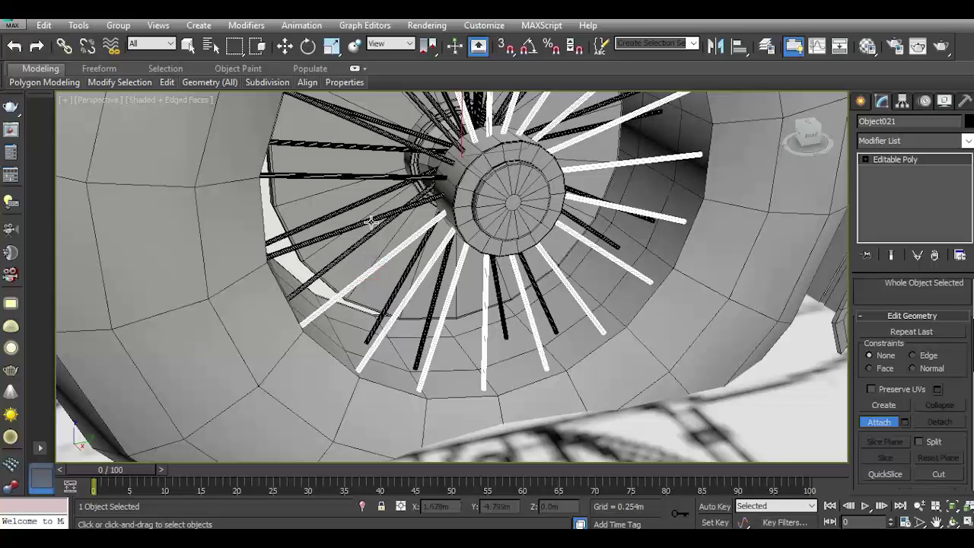
click(368, 218)
click(442, 178)
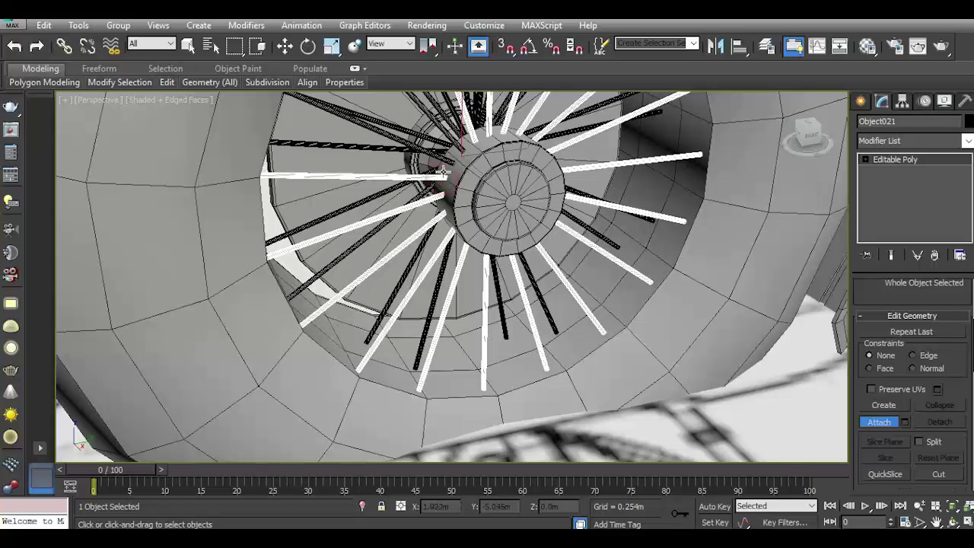
click(446, 161)
click(460, 148)
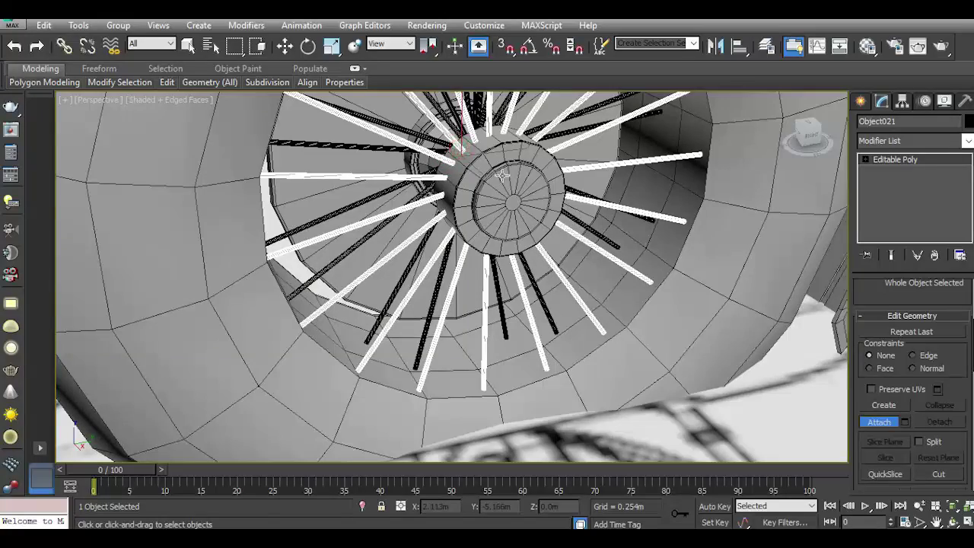
Reframe the hub frontally and attach the upper-right, right and lower spokes
click(885, 423)
alt+middle_drag(526, 352, 727, 190)
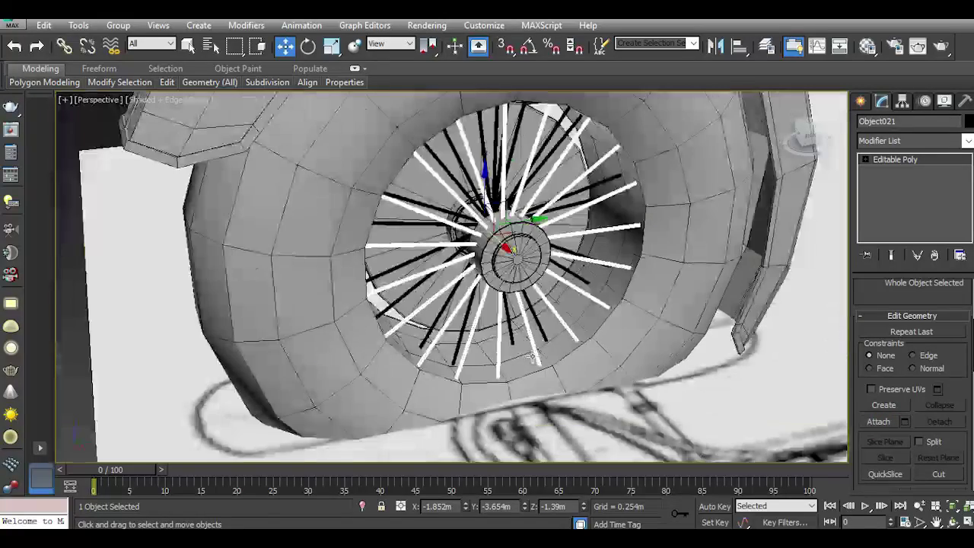
drag(803, 137, 774, 287)
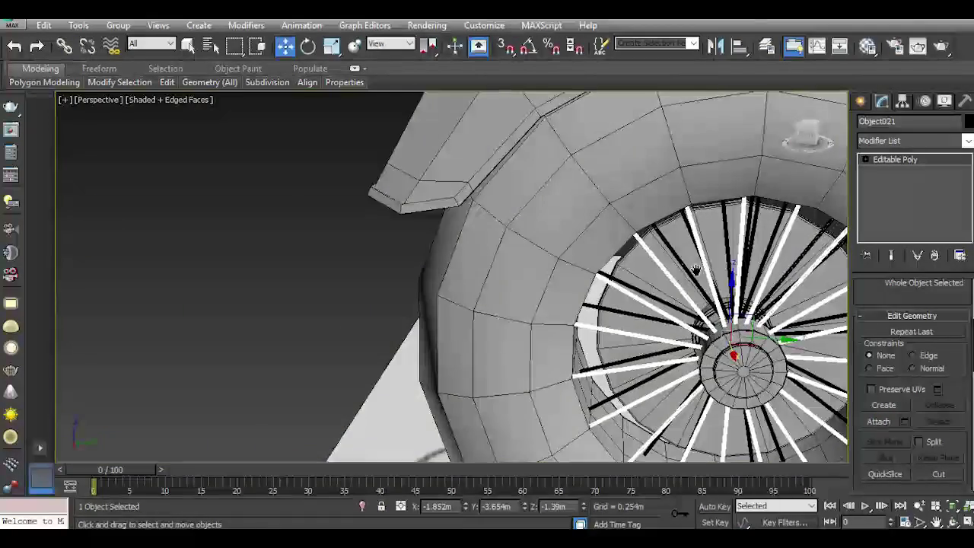
alt+middle_drag(697, 270, 540, 318)
scroll(540, 318, up, 2)
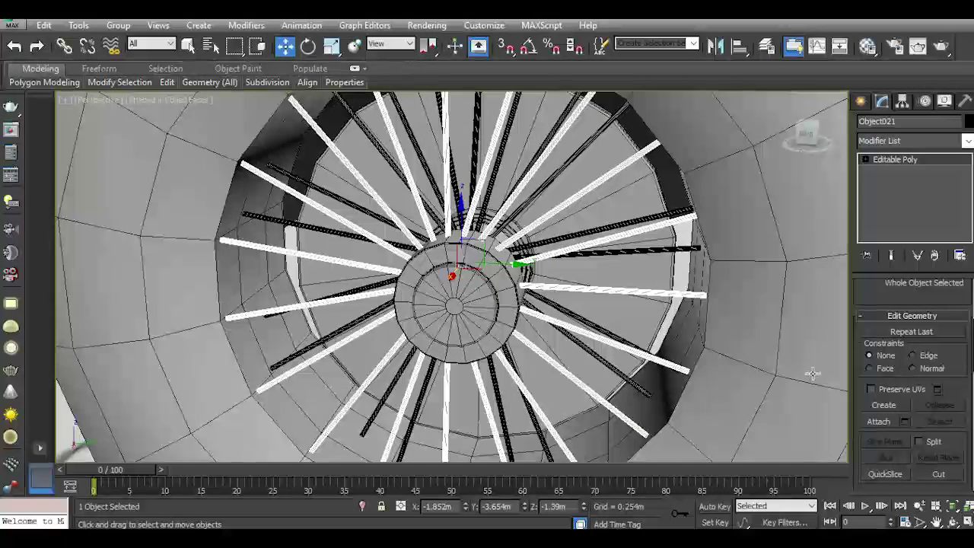
click(879, 422)
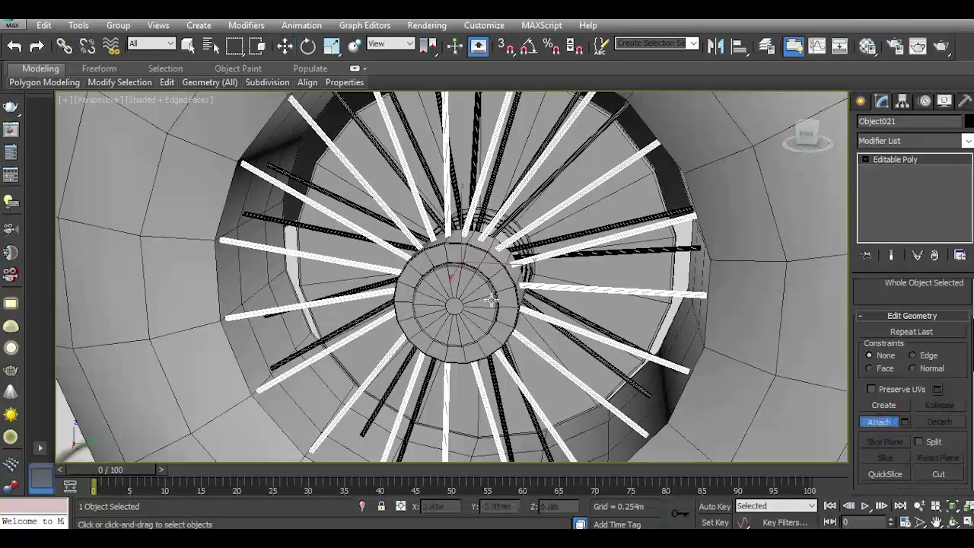
click(512, 217)
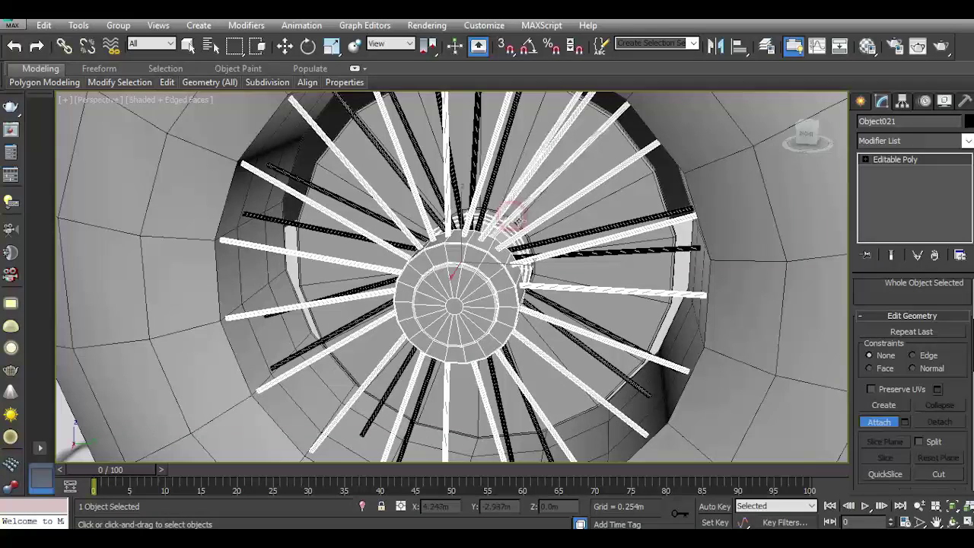
click(540, 242)
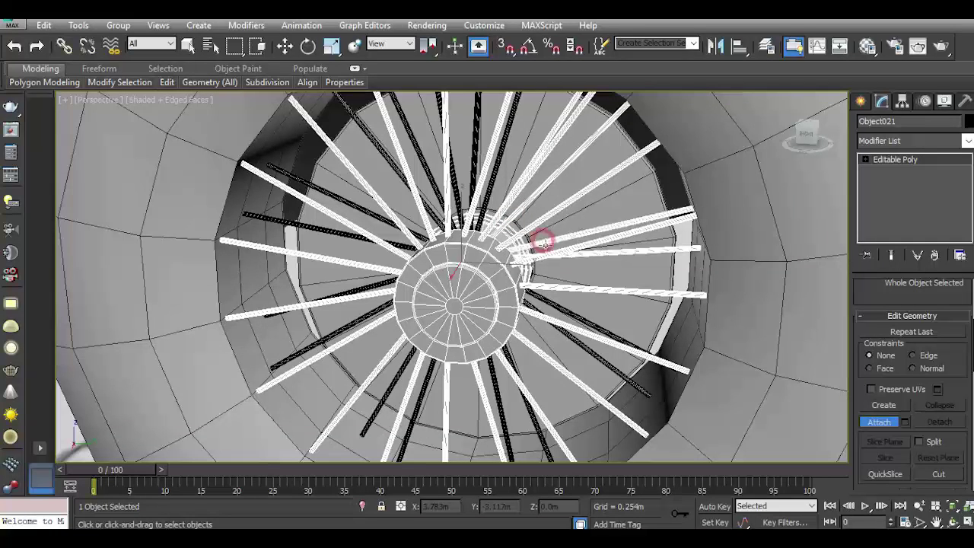
click(575, 312)
click(512, 358)
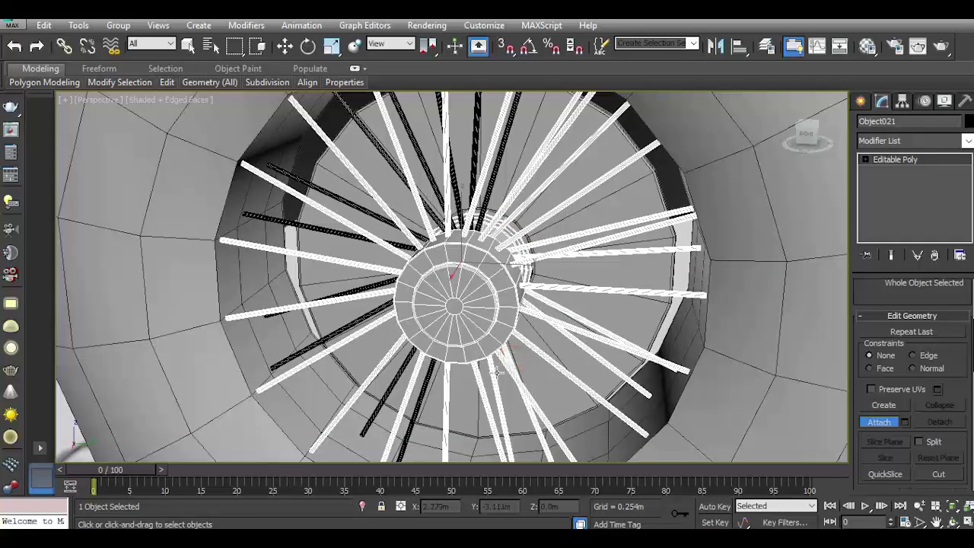
click(423, 381)
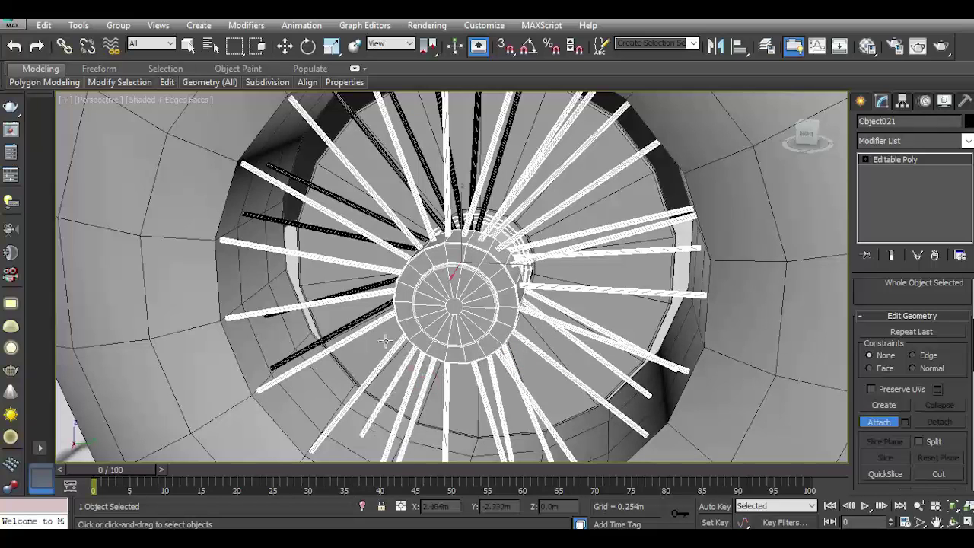
Attach the last left and top spokes plus the inner rim disc into Object021
click(373, 313)
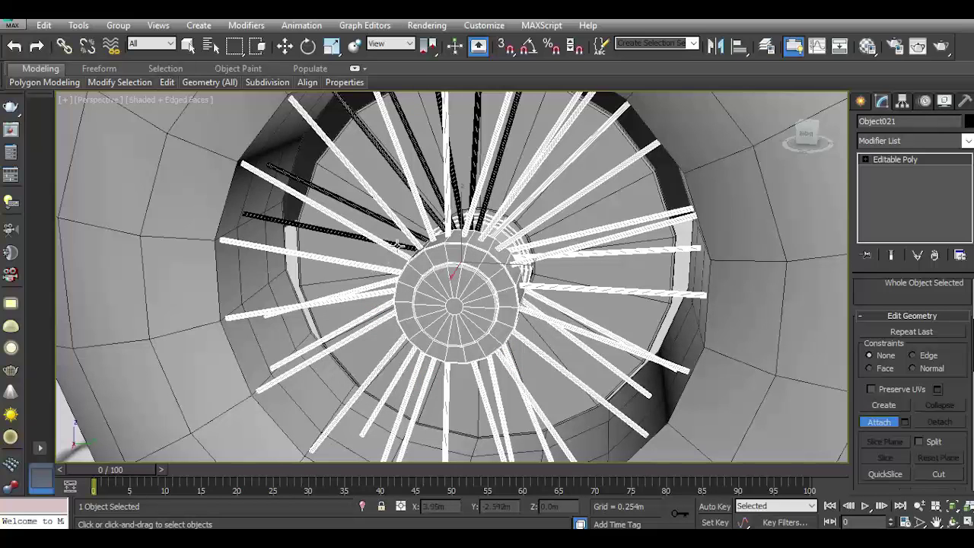
click(397, 244)
click(434, 219)
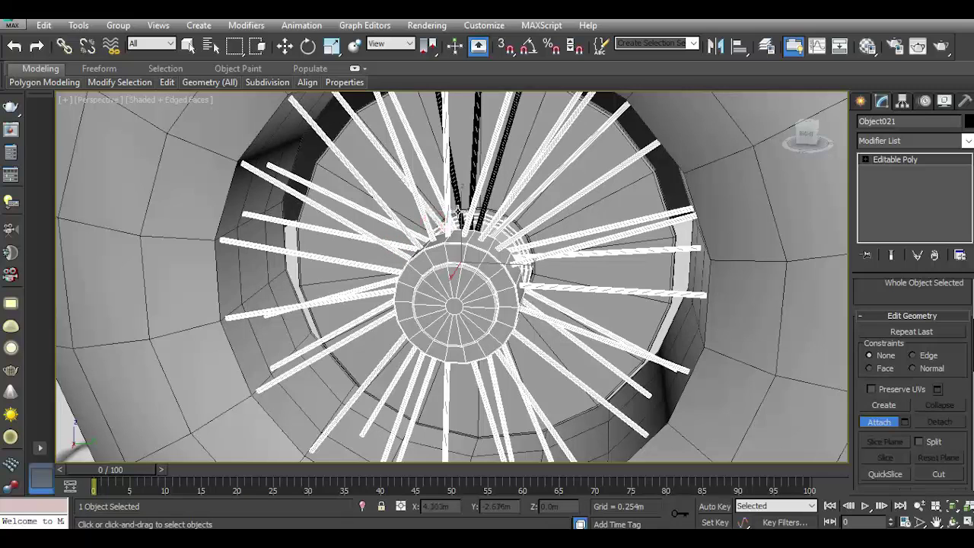
click(460, 211)
click(477, 219)
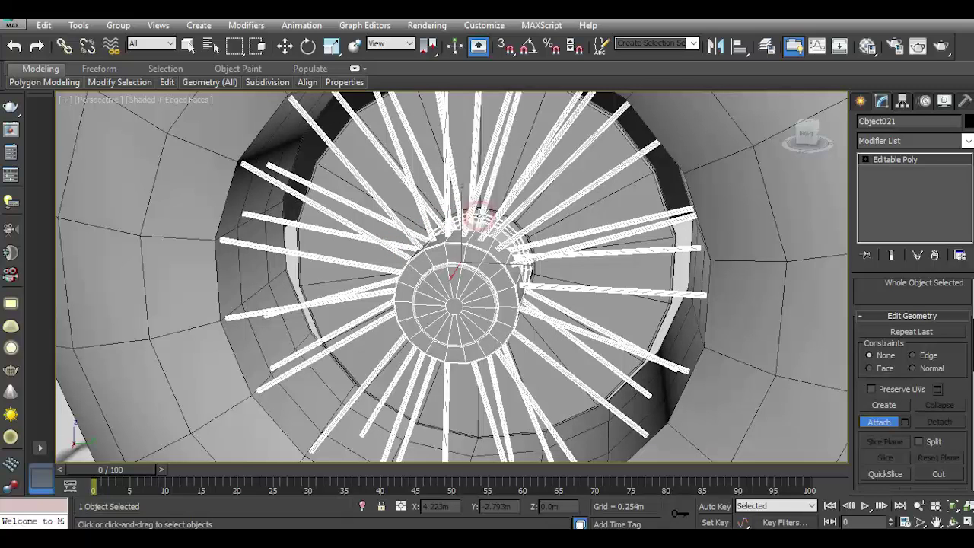
scroll(525, 220, down, 5)
click(531, 220)
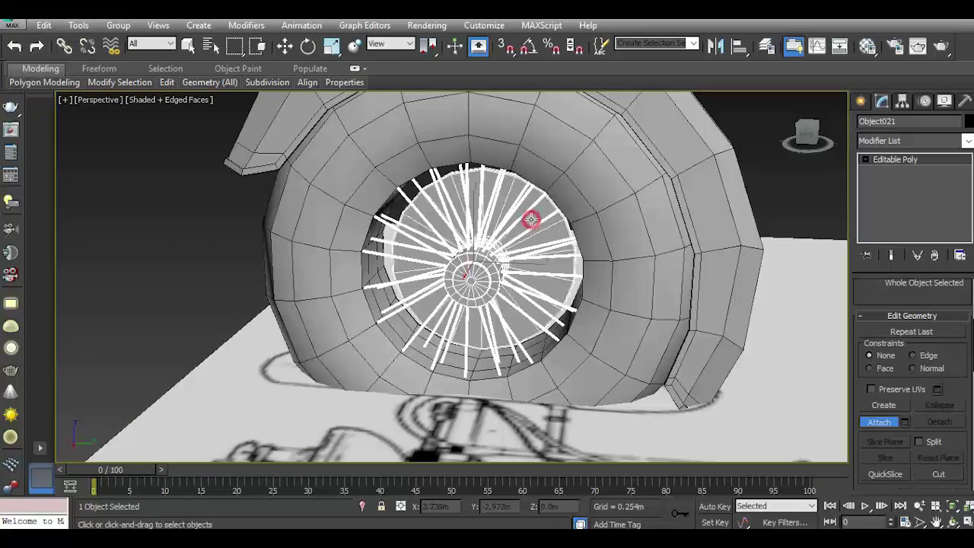
Centre Object021's pivot on the merged spoke mesh using Affect Pivot Only, then deselect
click(878, 423)
click(806, 217)
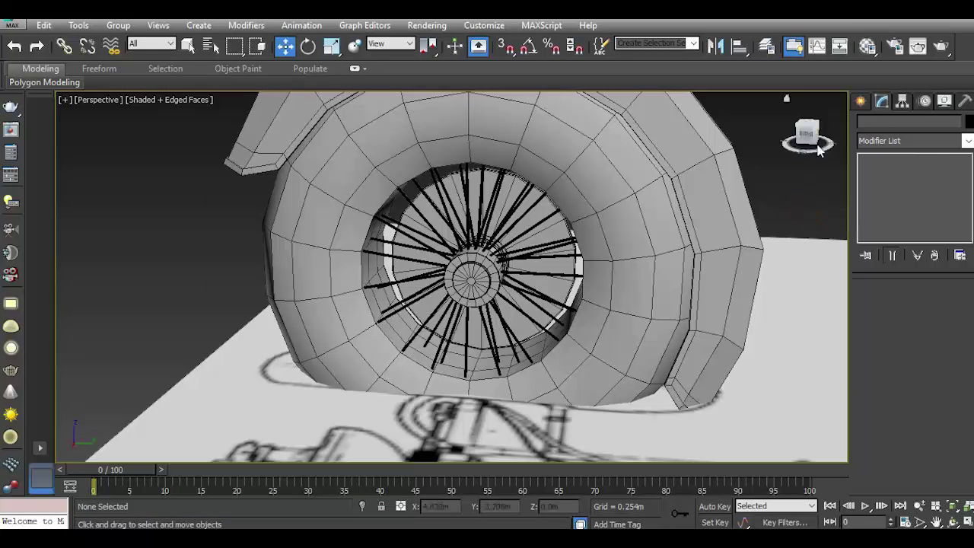
drag(807, 136, 516, 168)
click(331, 175)
key(z)
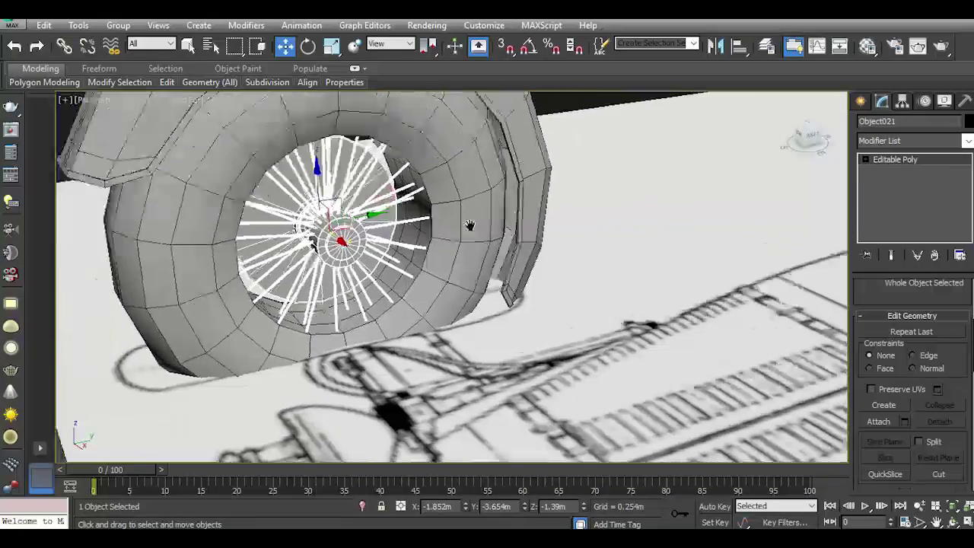
click(902, 102)
click(913, 192)
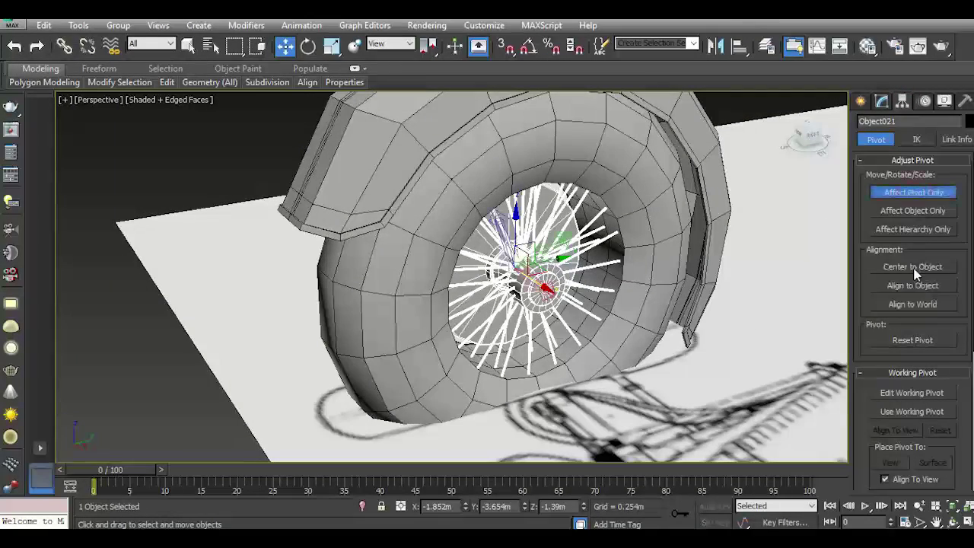
click(883, 102)
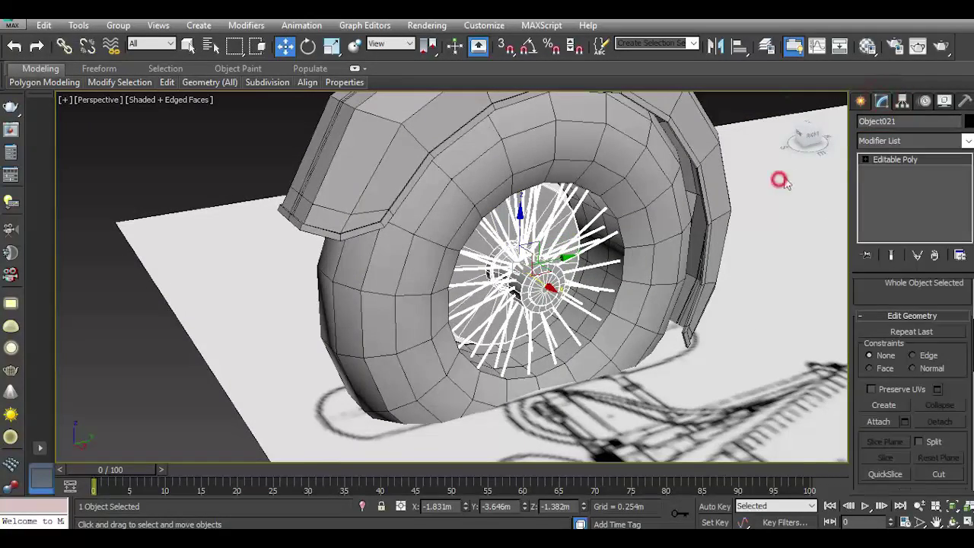
click(779, 180)
mouse_move(812, 140)
mouse_down()
mouse_move(829, 143)
mouse_move(809, 139)
mouse_up()
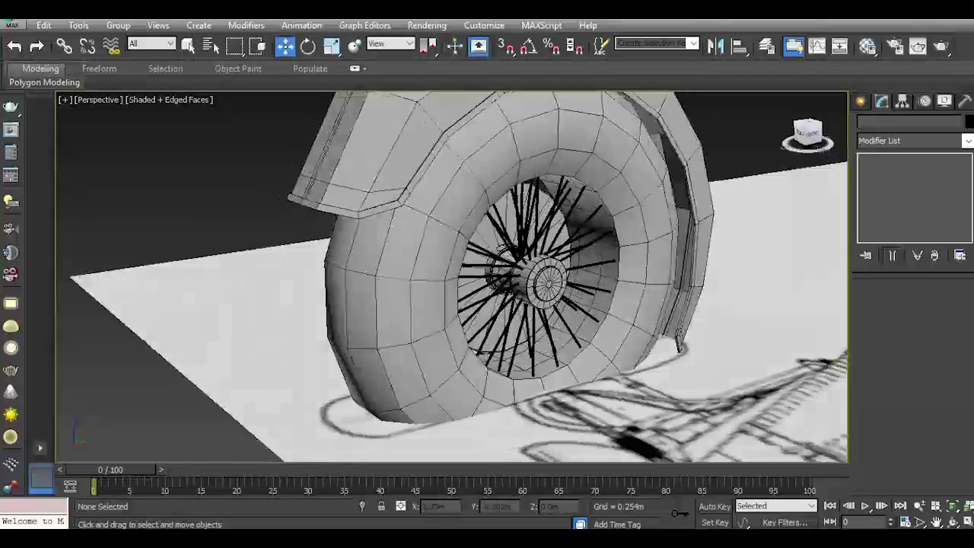
Add a Symmetry modifier mirrored on Z to tyre Tube001 and adjust its mirror plane
click(645, 299)
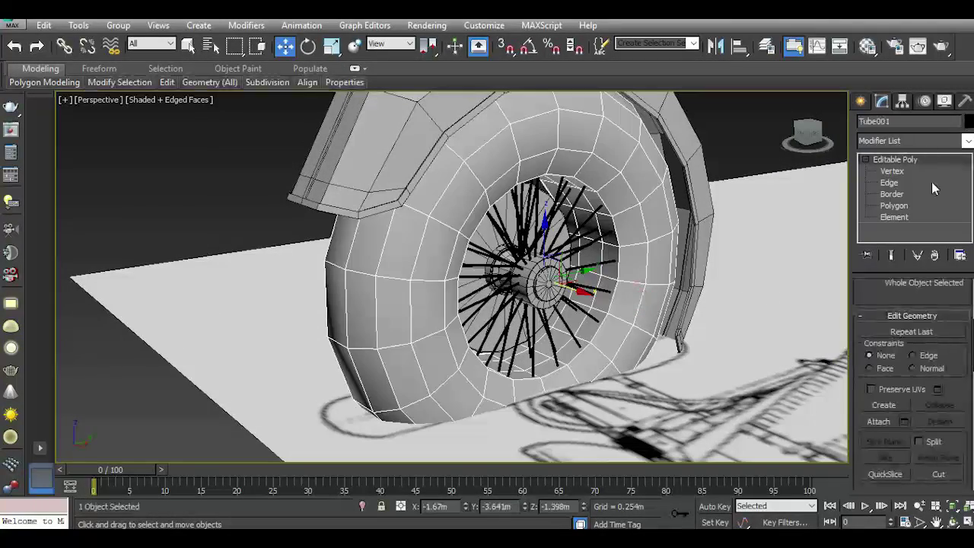
click(967, 142)
scroll(922, 365, down, 15)
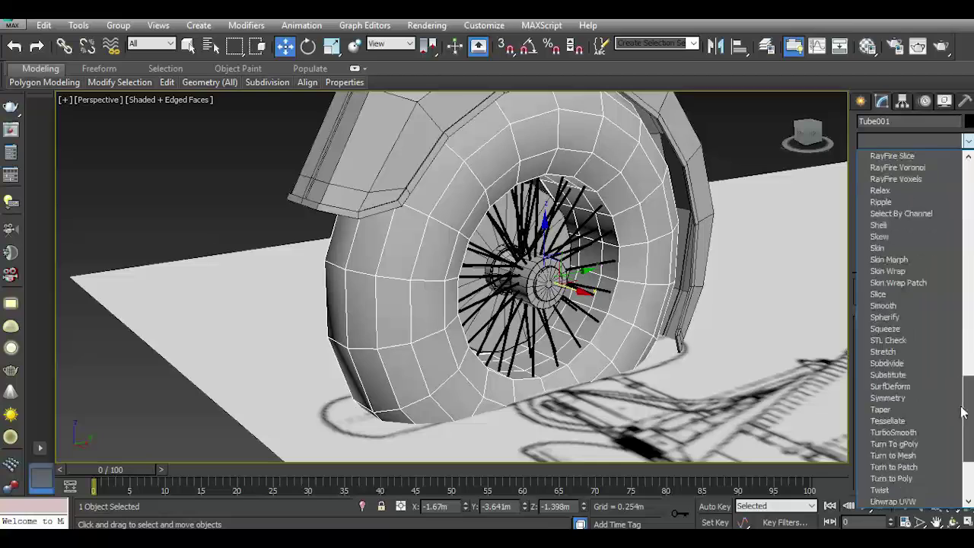
click(922, 388)
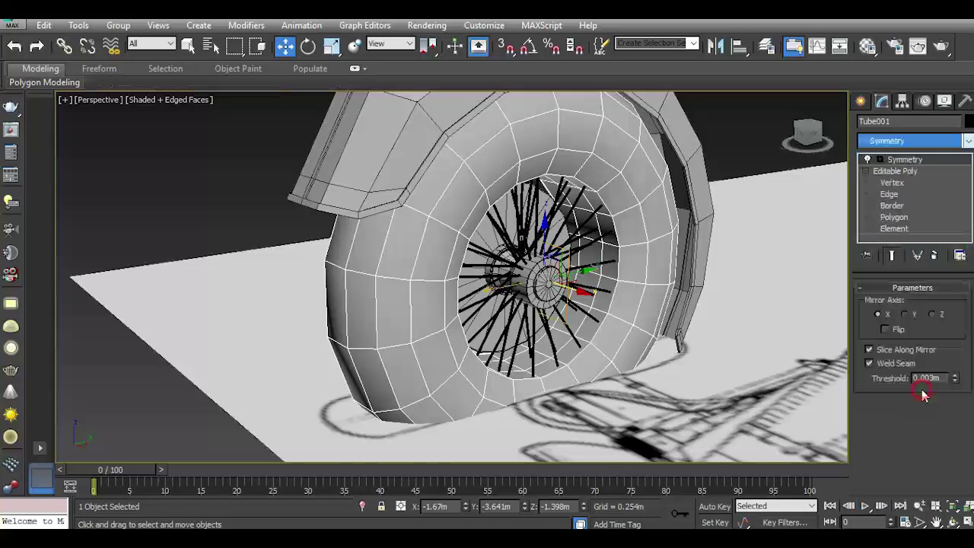
click(934, 315)
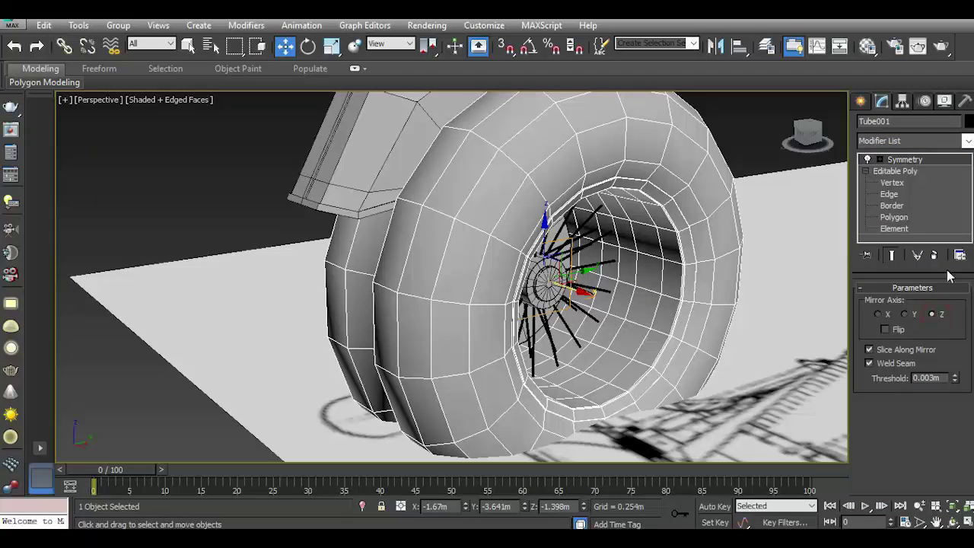
click(912, 161)
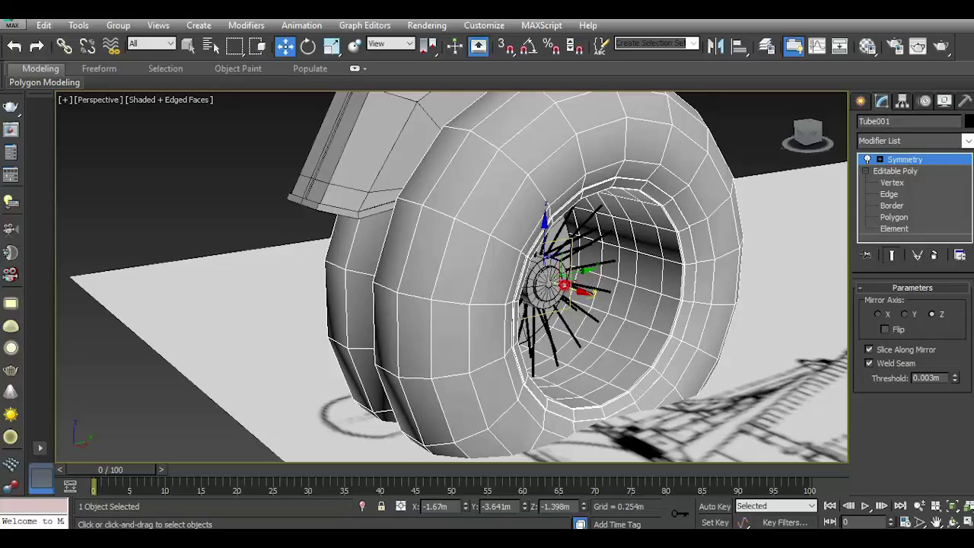
drag(564, 286, 541, 282)
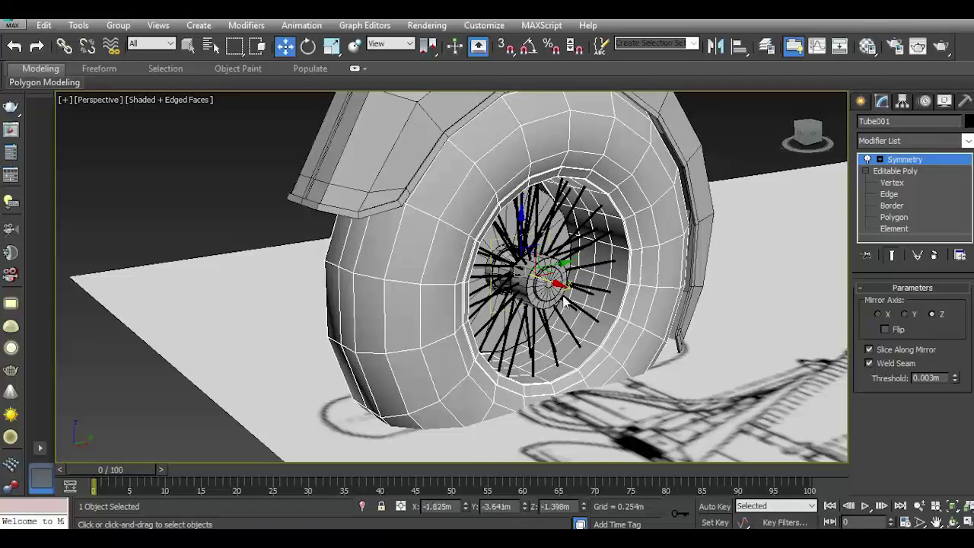
click(808, 137)
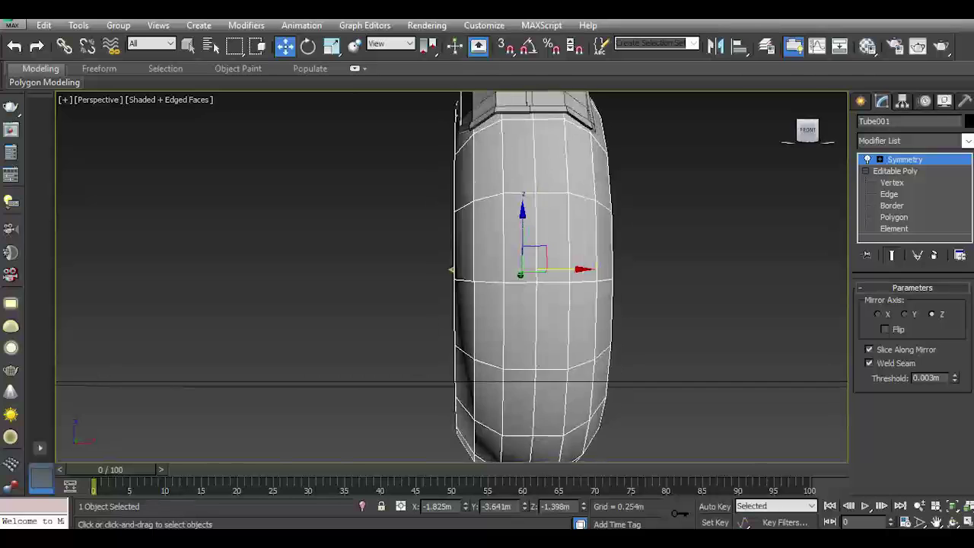
drag(549, 272, 542, 270)
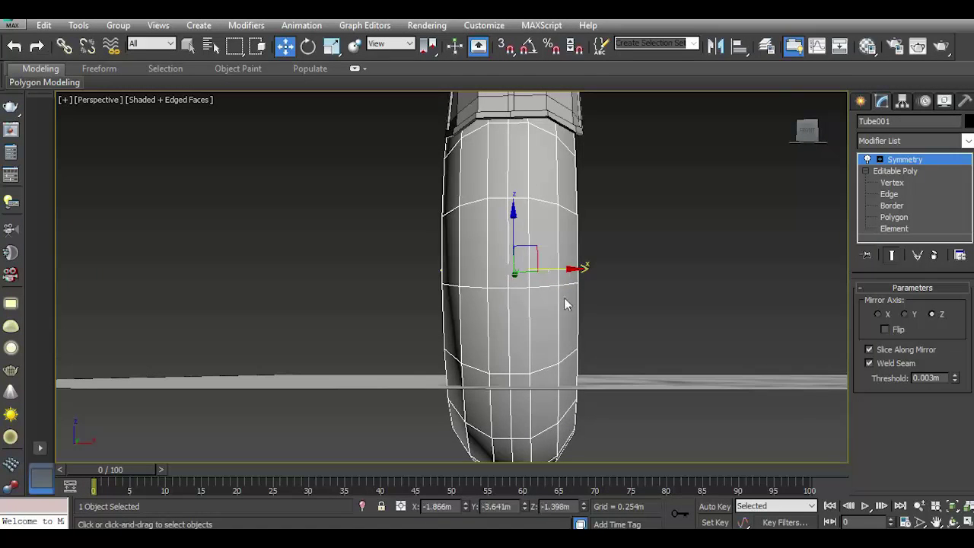
scroll(565, 304, down, 2)
Nudge the tyre along X from about -1.866m to -1.857m
drag(805, 131, 808, 132)
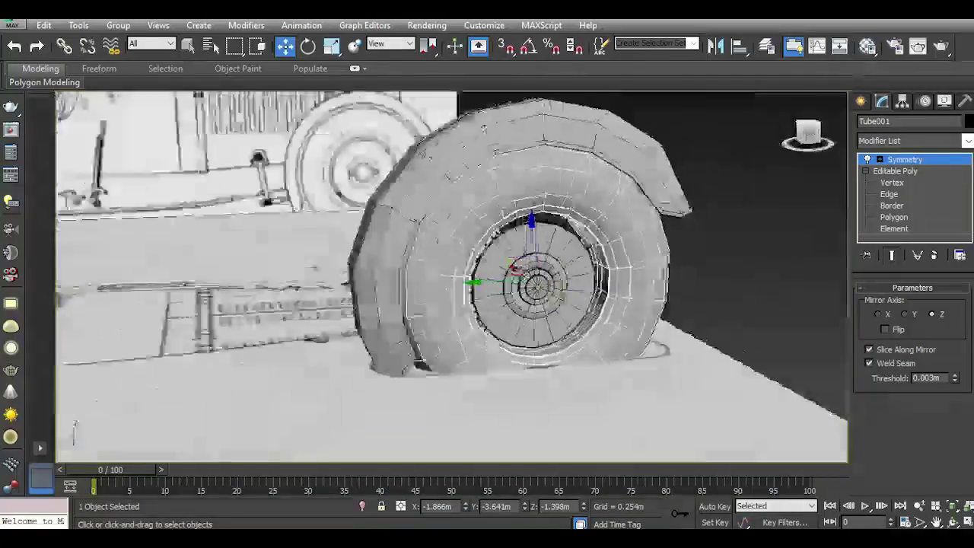
alt+middle_drag(457, 274, 533, 274)
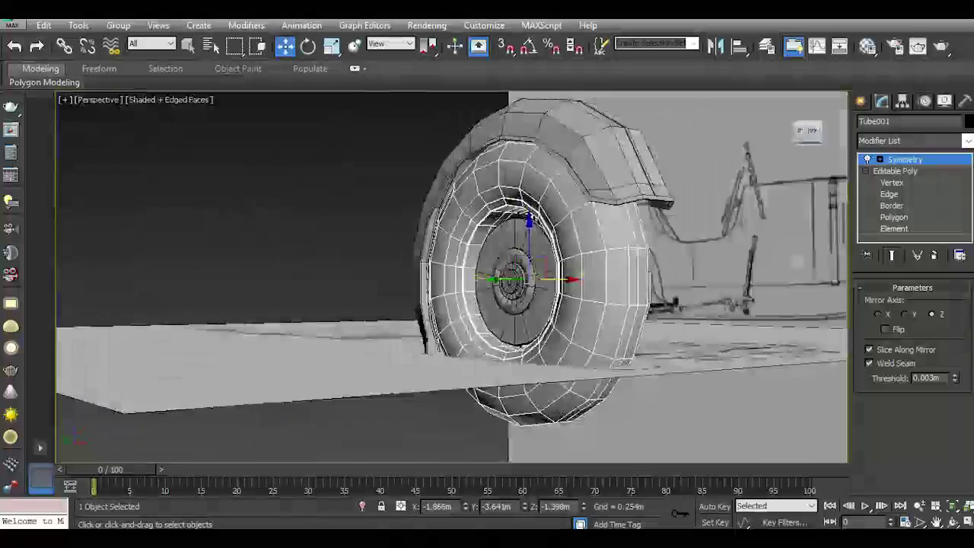
alt+middle_drag(556, 244, 576, 227)
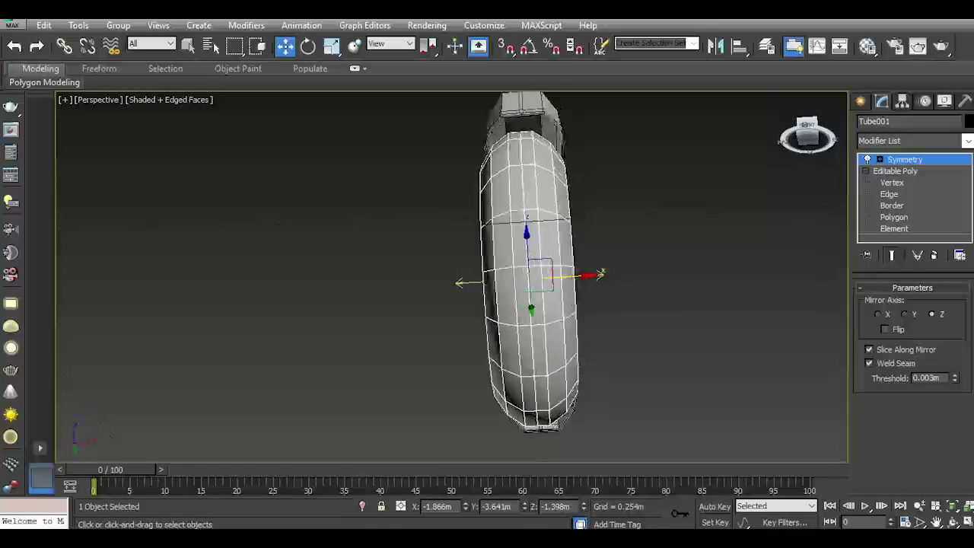
drag(573, 276, 577, 275)
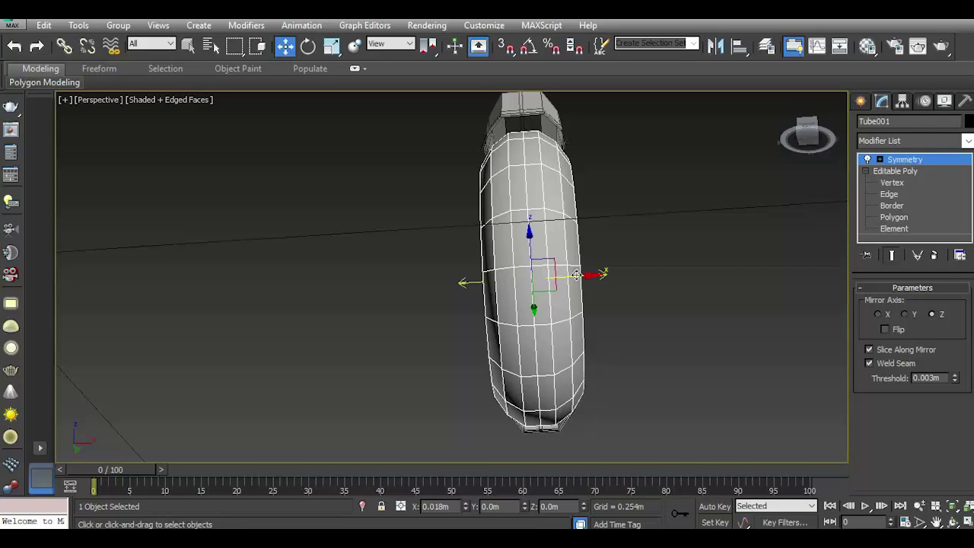
mouse_move(533, 274)
alt+middle_down()
mouse_move(567, 259)
mouse_move(533, 263)
mouse_move(593, 271)
alt+middle_up()
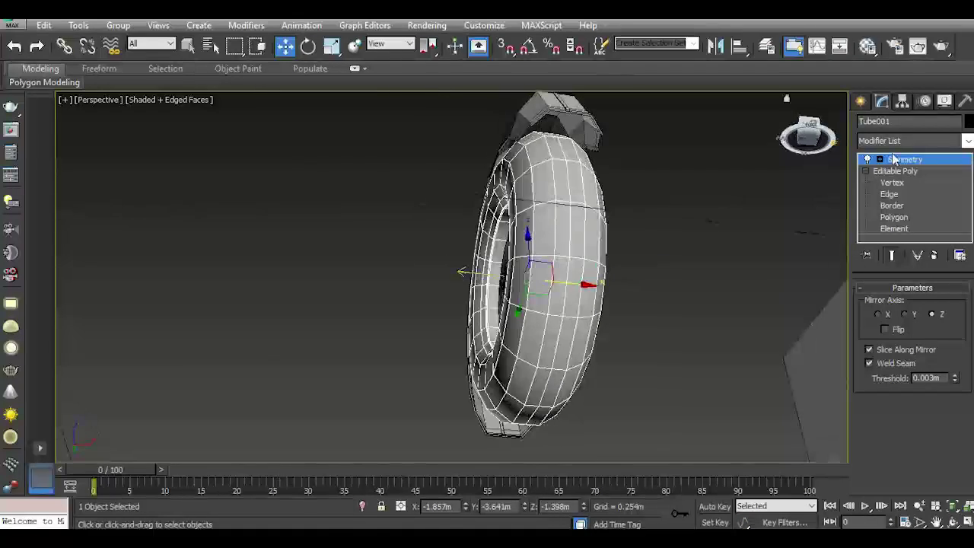
Collapse the tyre's Symmetry modifier into its Editable Poly
right_click(909, 161)
click(835, 304)
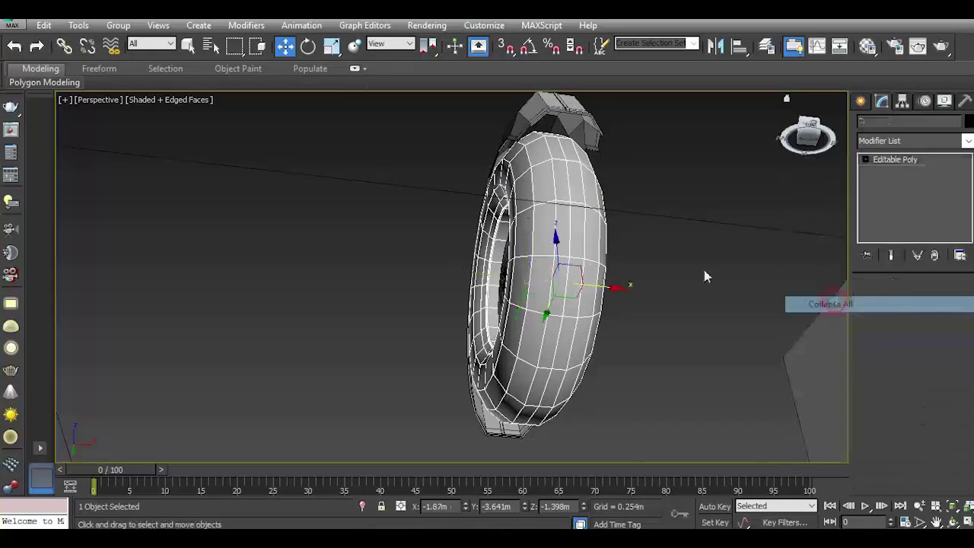
click(868, 160)
click(889, 183)
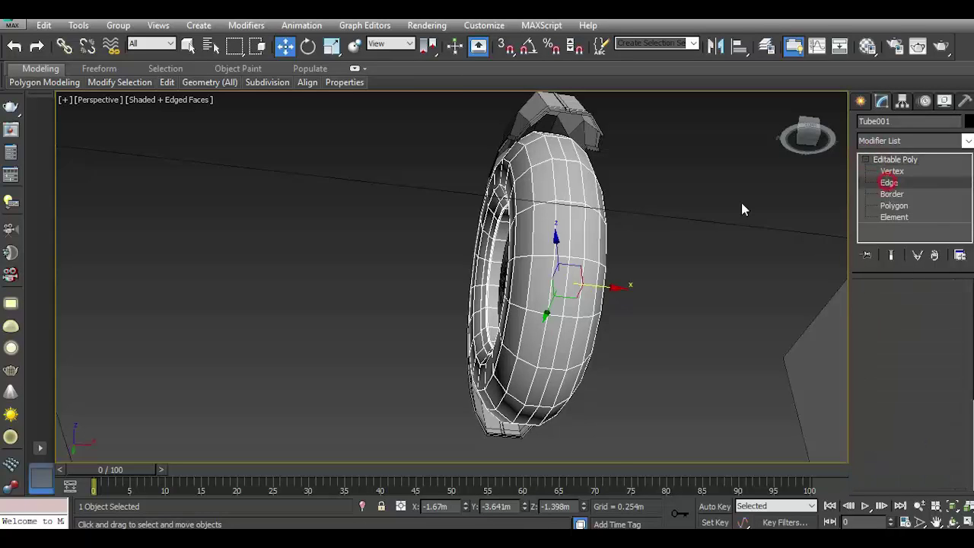
click(571, 221)
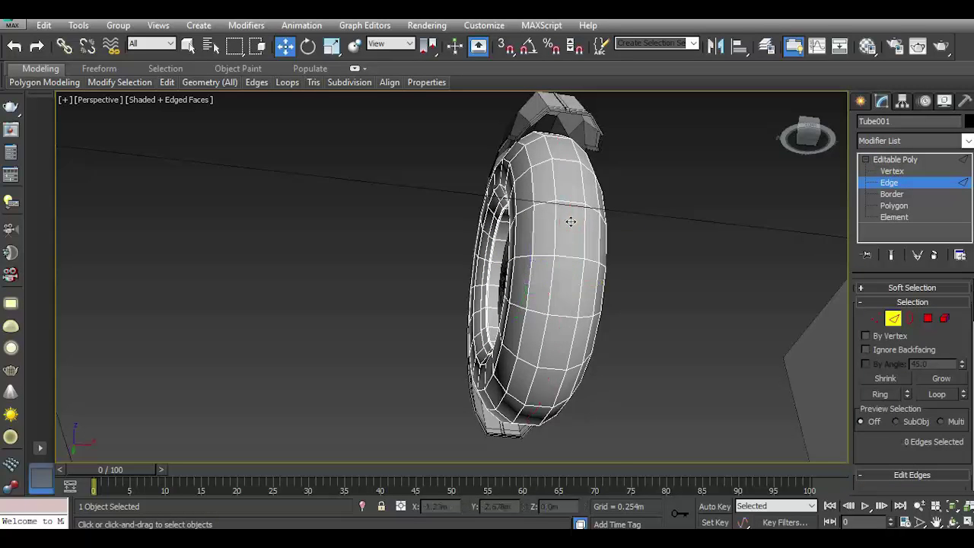
drag(806, 135, 858, 166)
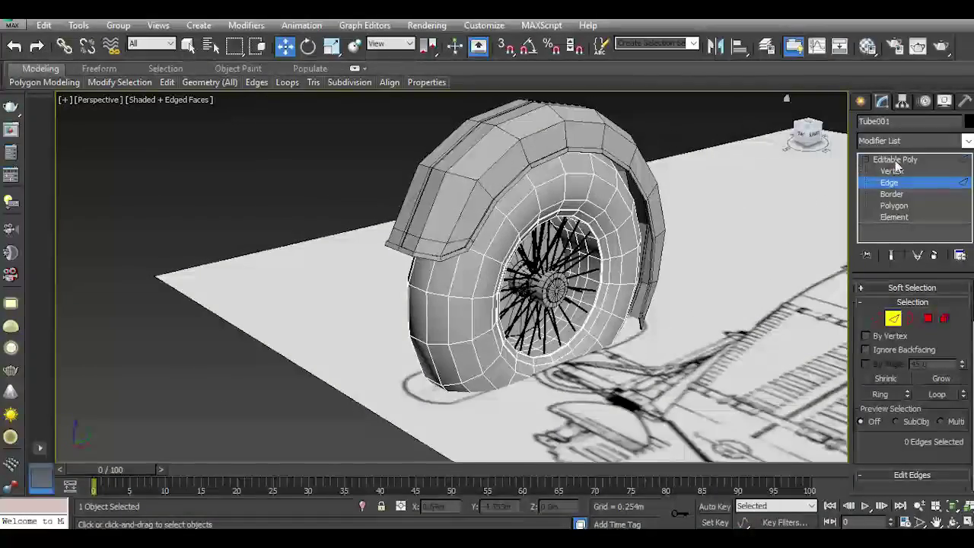
click(896, 161)
Set the viewport to Realistic shading with Edged Faces off, then deselect
click(176, 103)
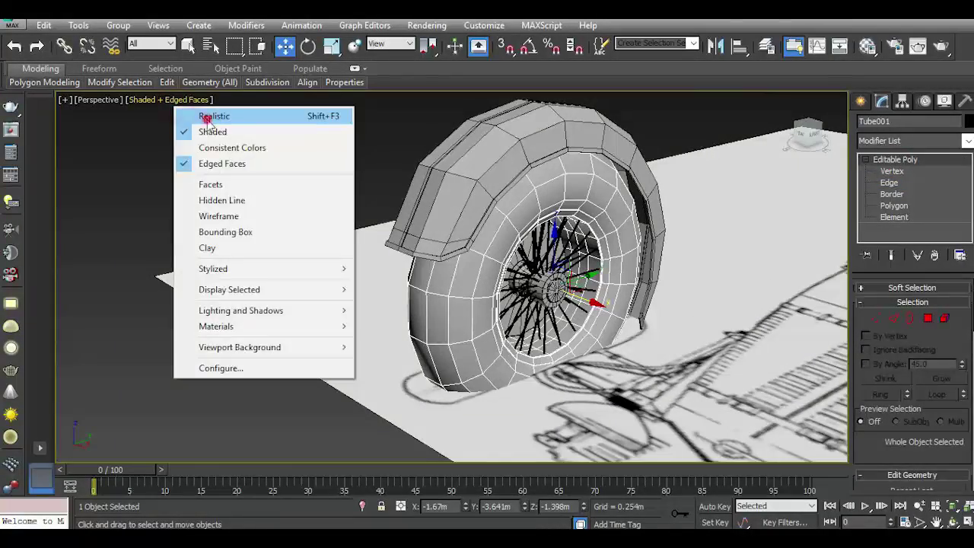
click(207, 116)
click(188, 100)
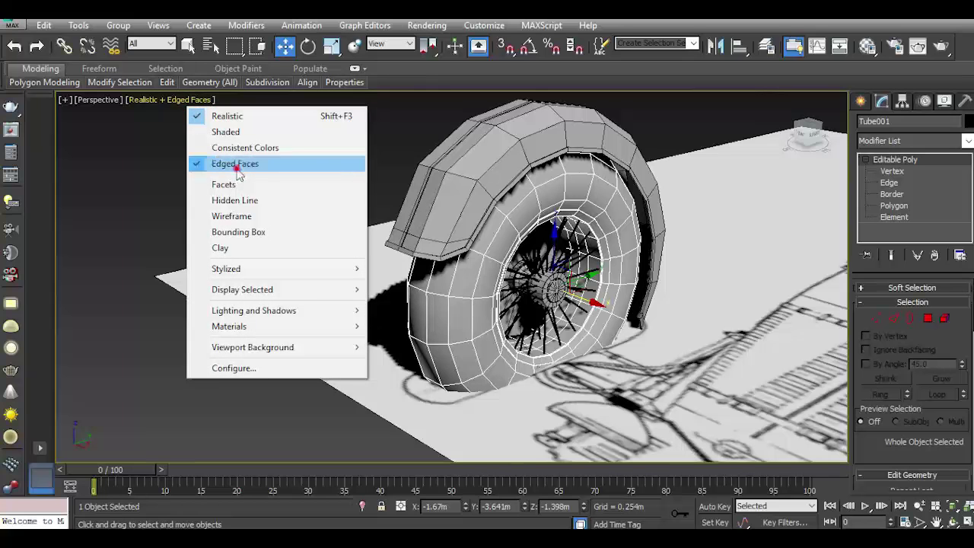
click(238, 164)
click(672, 145)
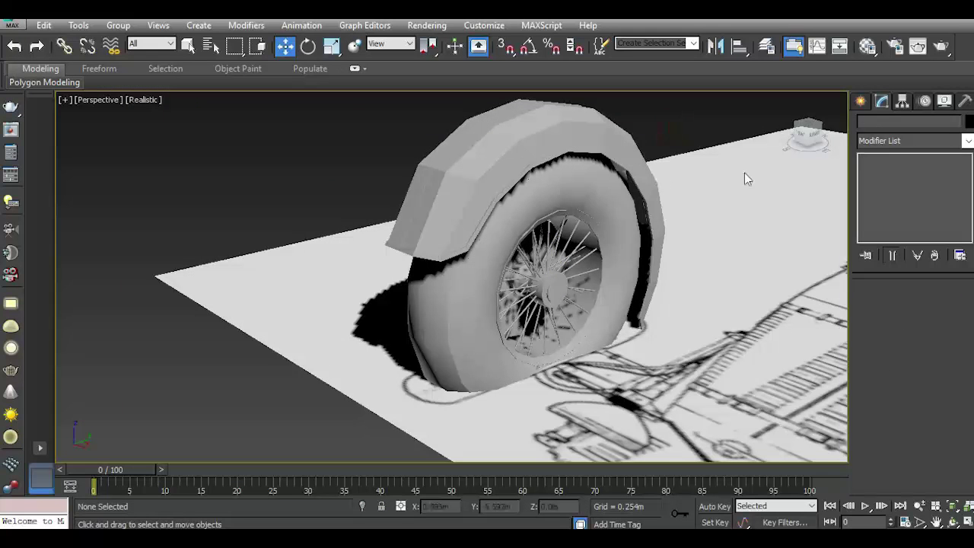
Enable Use NURMS on the fender and tire at 2 iterations, and on the spokes
drag(811, 137, 667, 141)
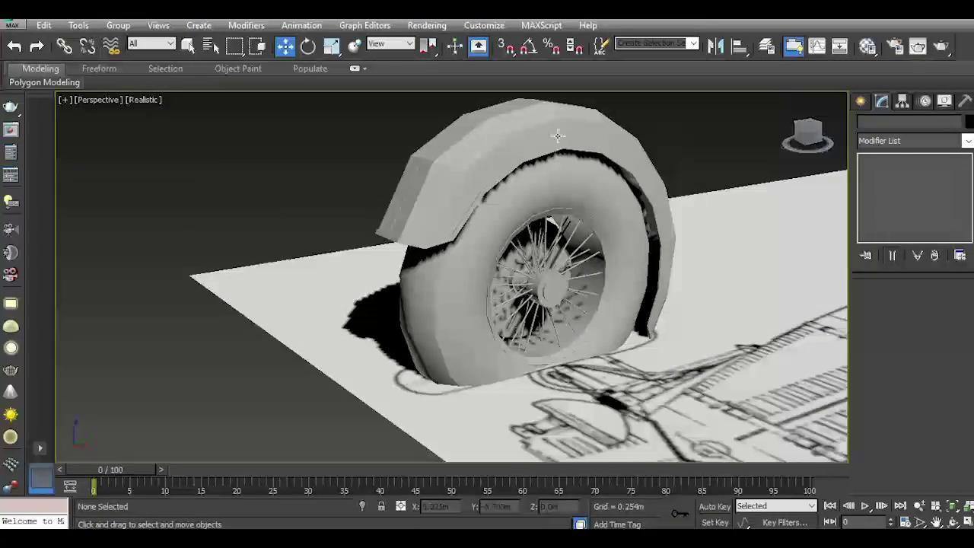
drag(460, 226, 449, 216)
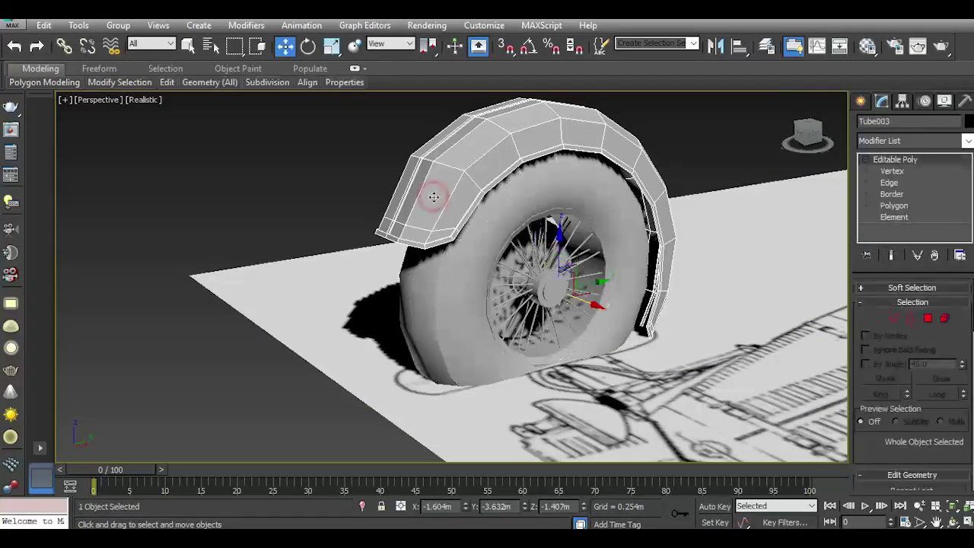
click(217, 174)
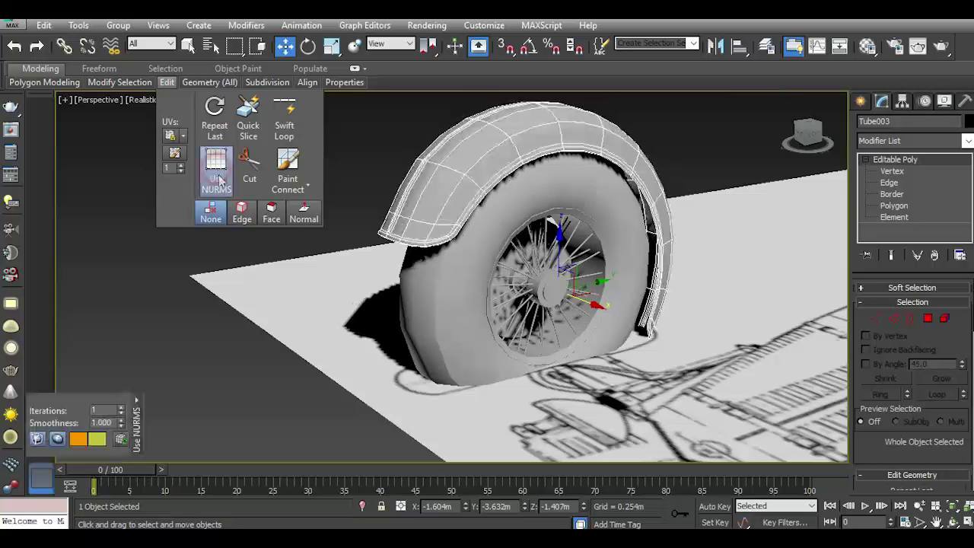
click(119, 409)
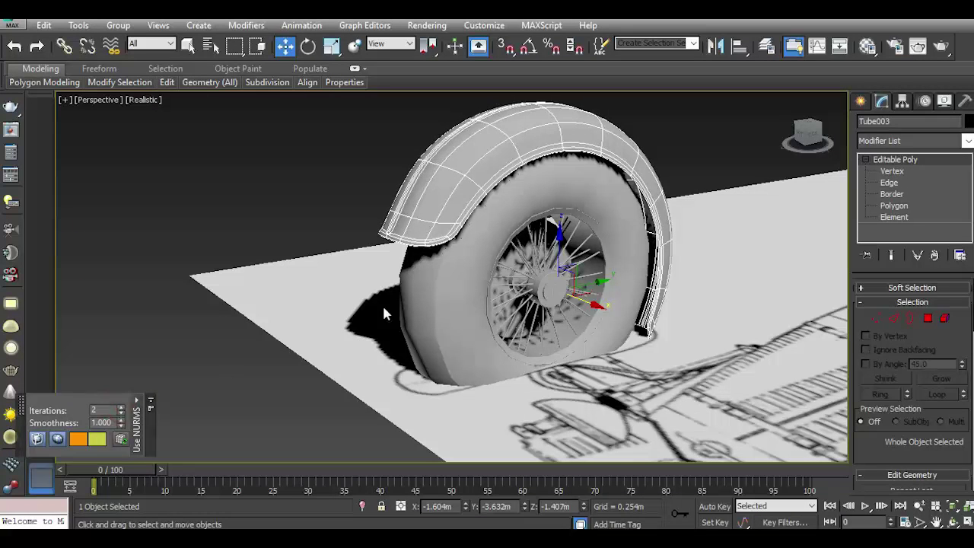
click(452, 313)
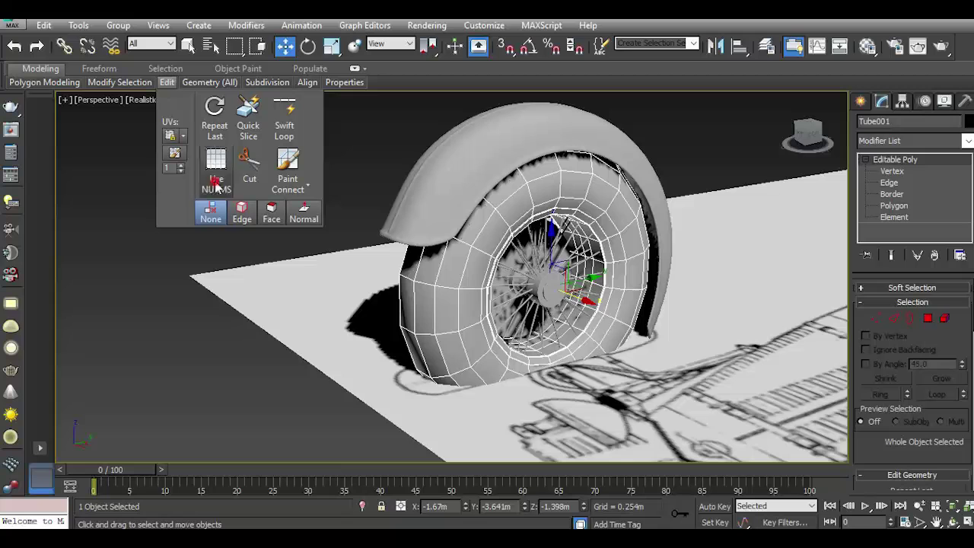
click(216, 168)
click(120, 407)
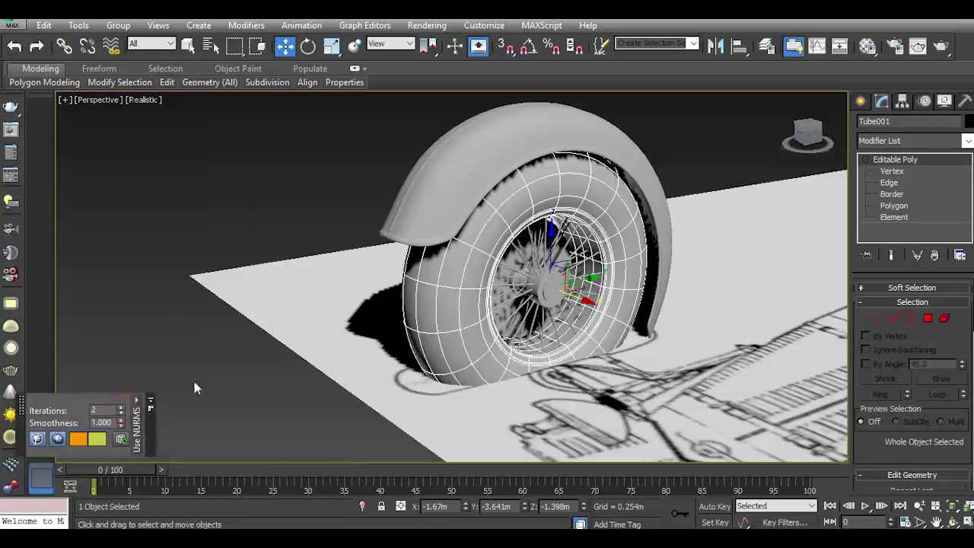
click(548, 274)
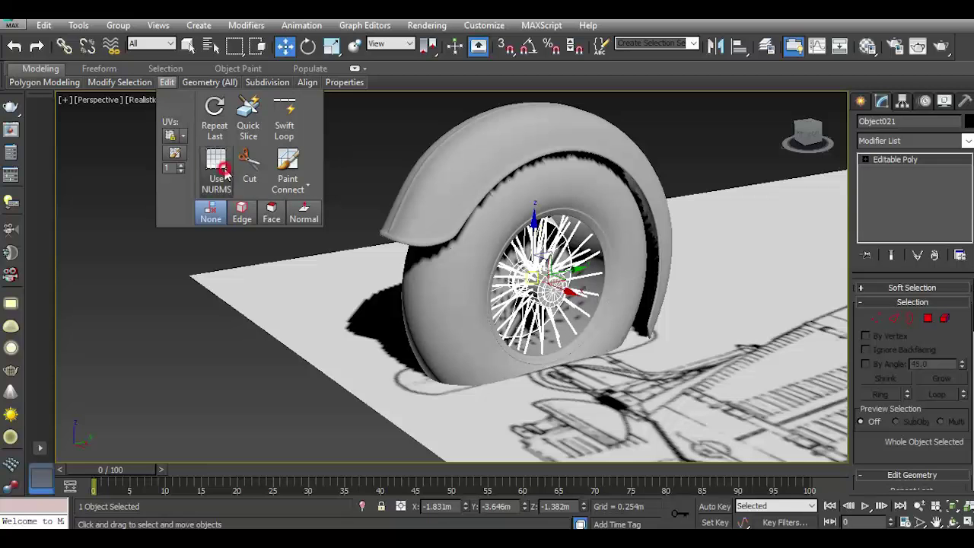
click(221, 171)
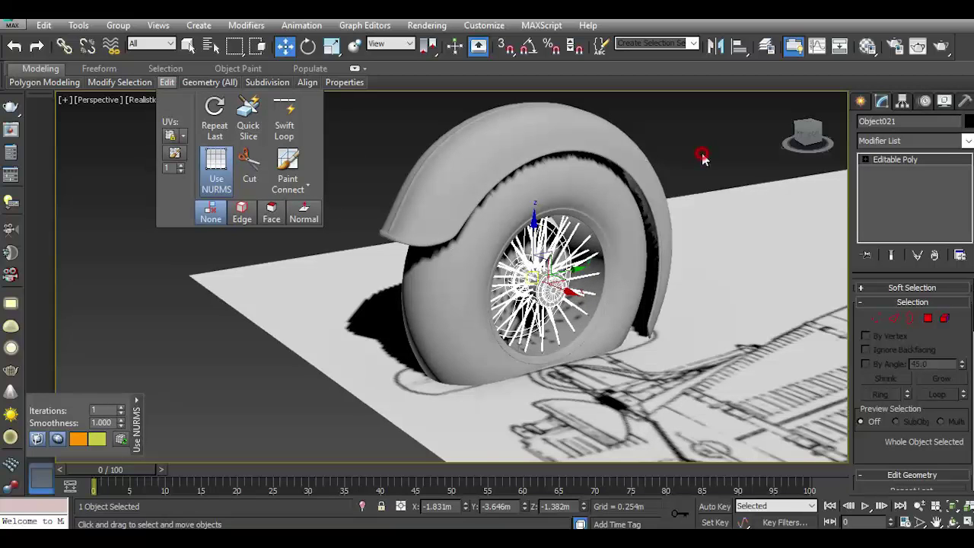
click(702, 156)
drag(808, 133, 791, 136)
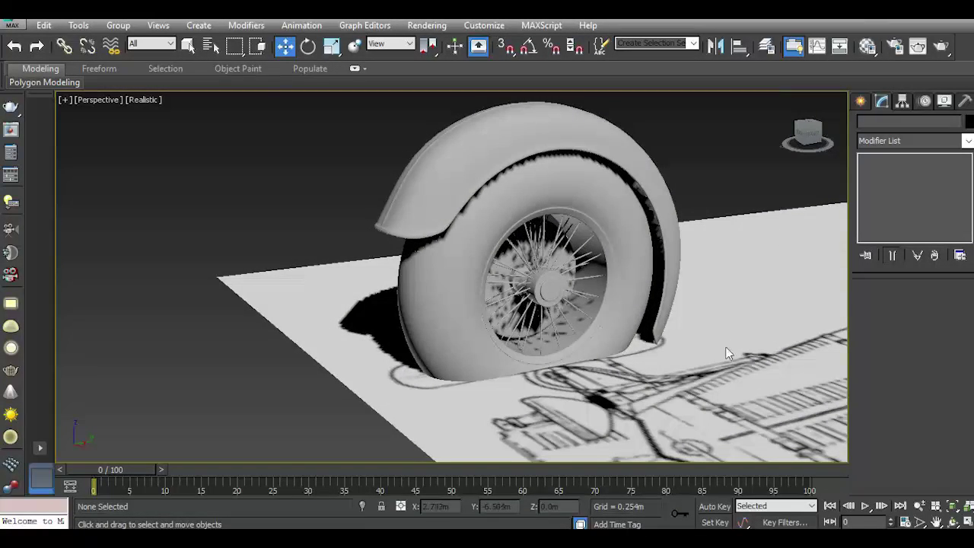
drag(808, 133, 678, 230)
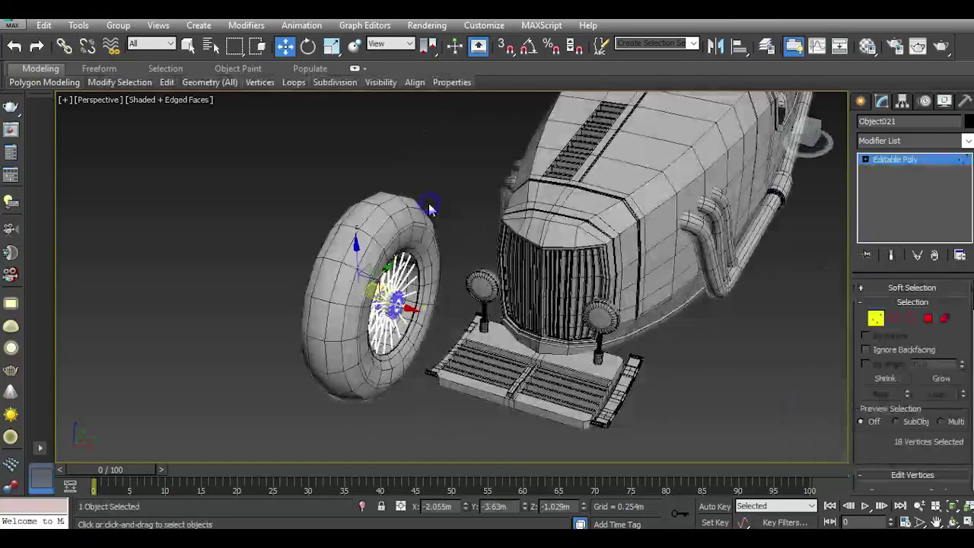
Select Object021's hub cap polygons and inset them by 0.01m
scroll(373, 242, up, 5)
scroll(418, 277, up, 4)
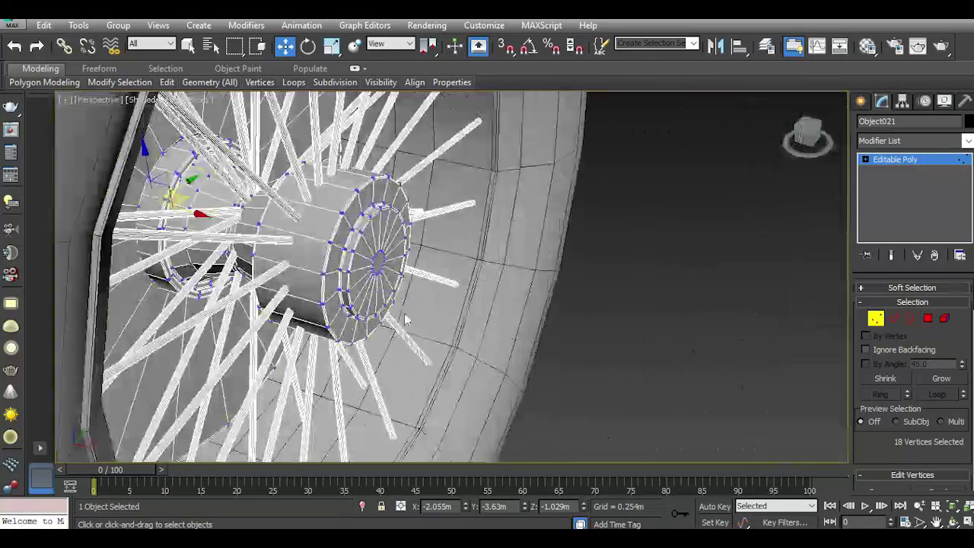
click(934, 321)
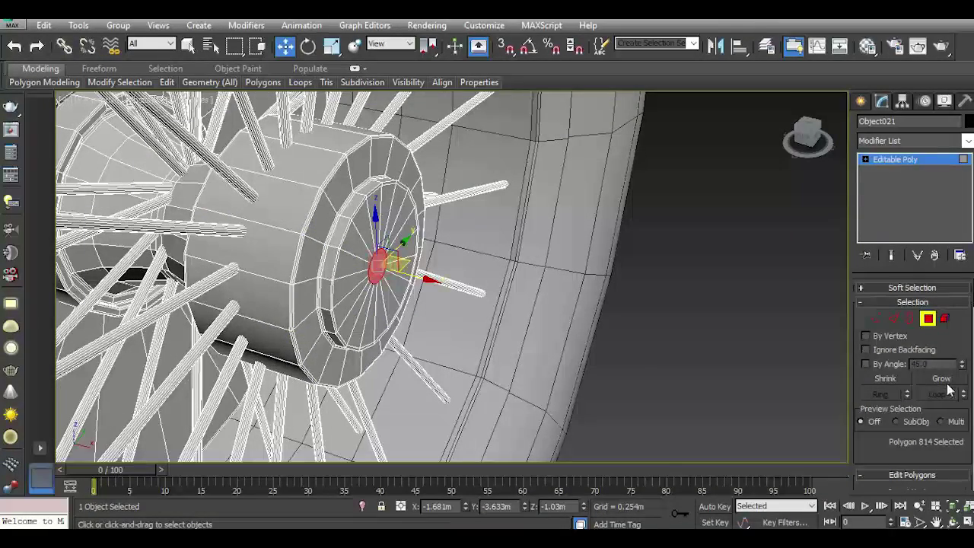
click(941, 379)
alt+middle_drag(346, 213, 457, 243)
scroll(489, 245, up, 5)
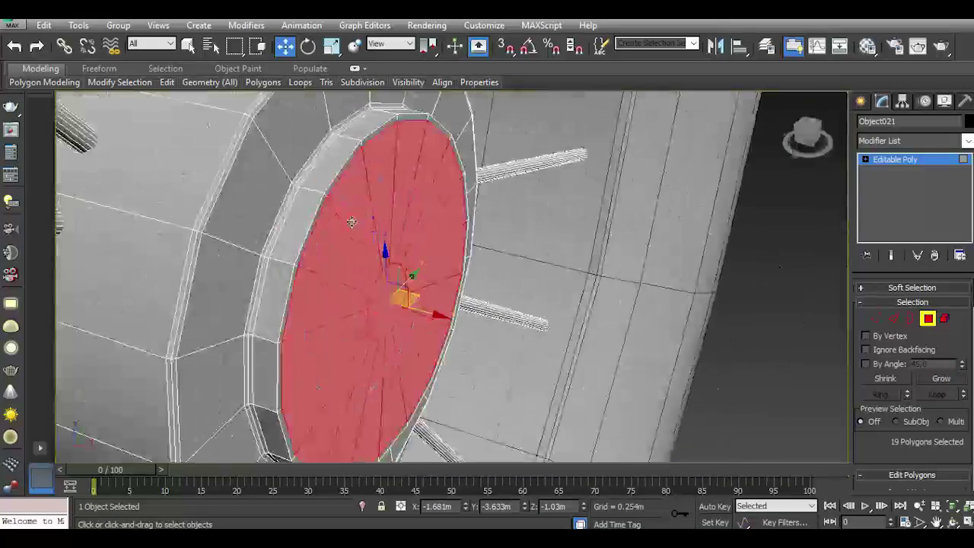
scroll(956, 442, down, 3)
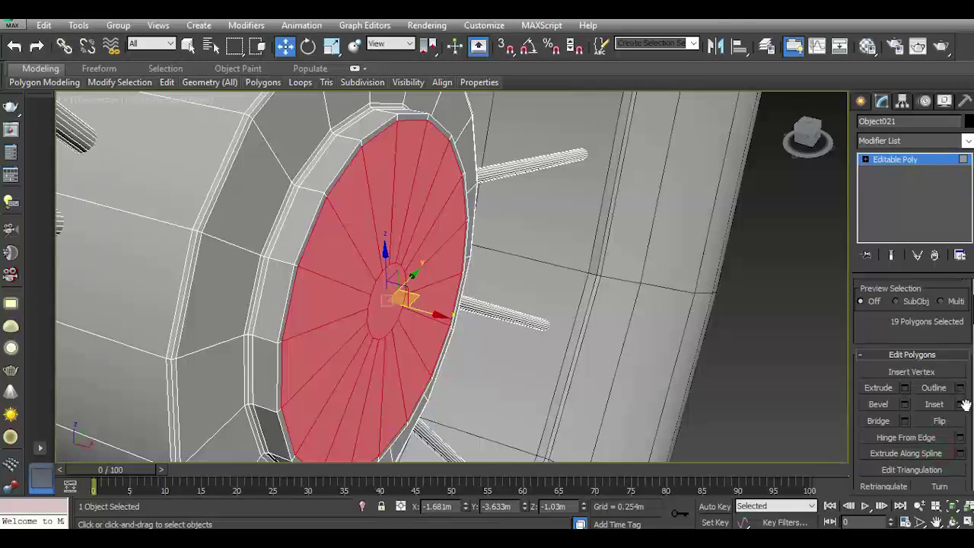
click(962, 405)
drag(465, 306, 463, 306)
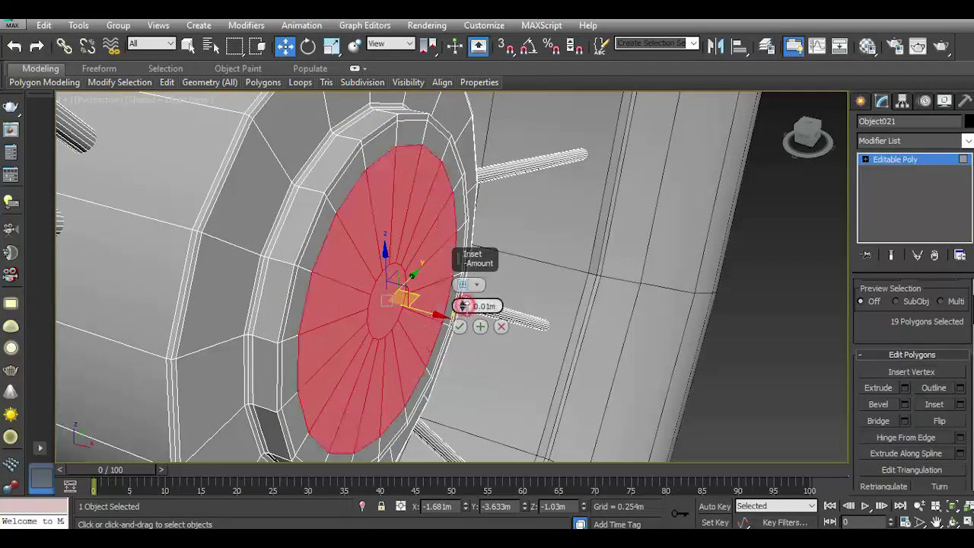
click(459, 327)
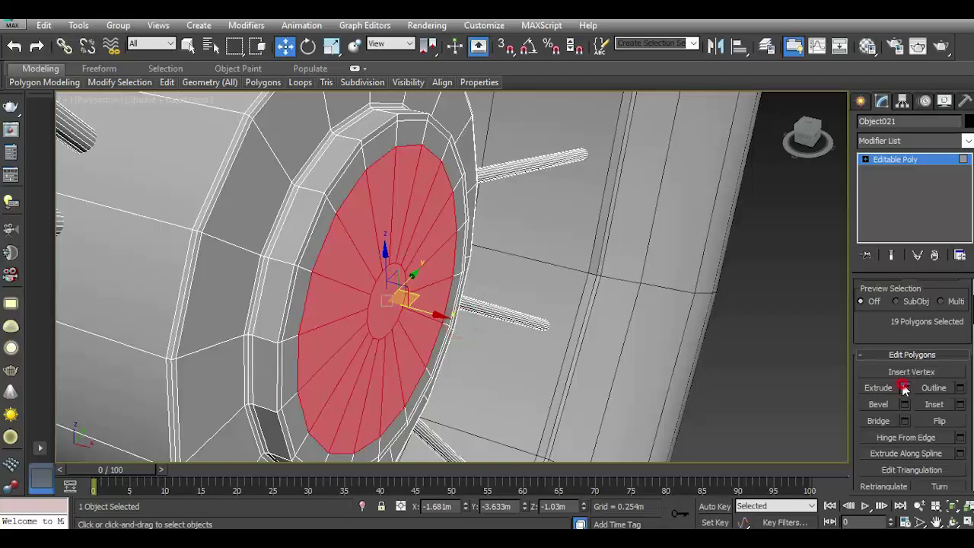
Extrude the inset hub cap into a long axle across the car's front
click(905, 388)
alt+middle_drag(426, 289, 403, 261)
drag(462, 305, 462, 174)
drag(462, 305, 468, 328)
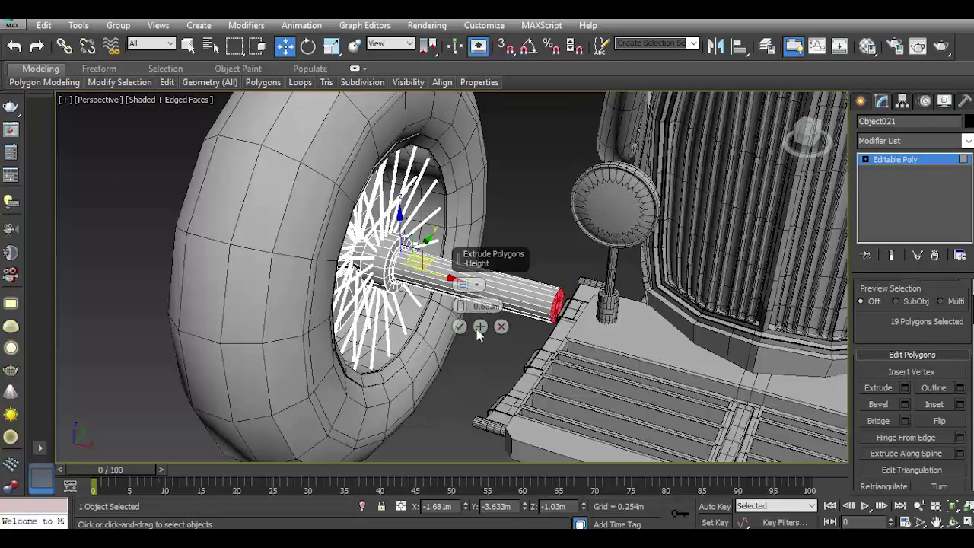
click(479, 327)
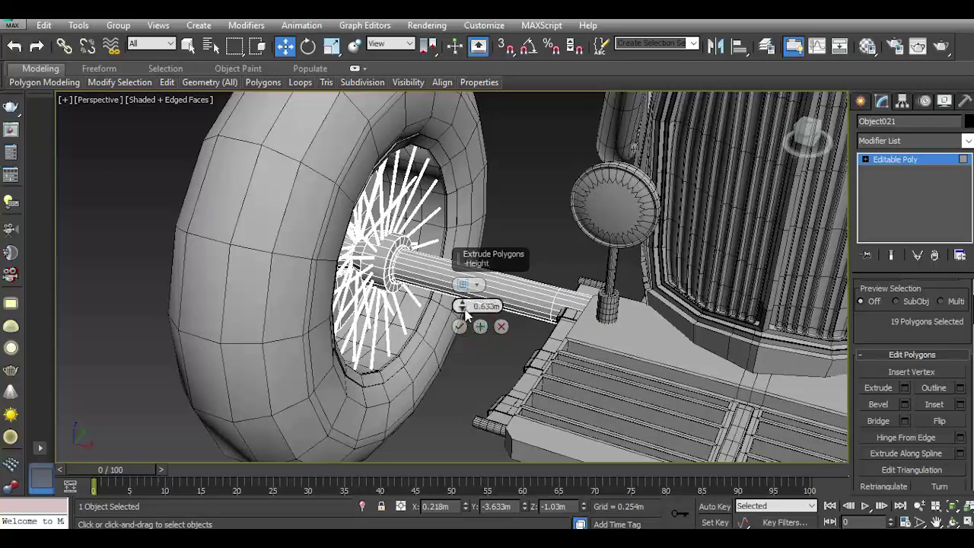
scroll(436, 313, down, 5)
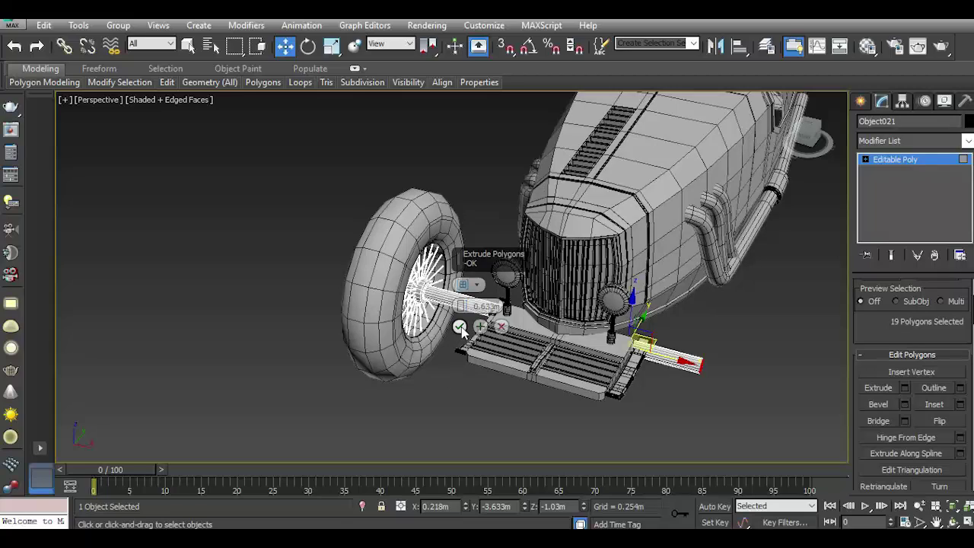
click(459, 327)
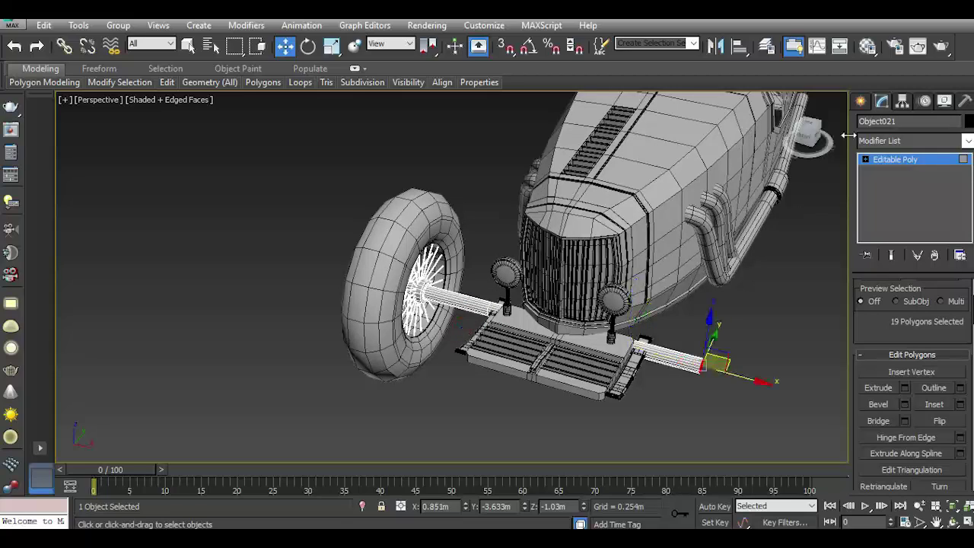
Box-select the 19 axle polygons near the wheel
mouse_move(806, 137)
mouse_down()
mouse_move(799, 149)
mouse_move(806, 138)
mouse_up()
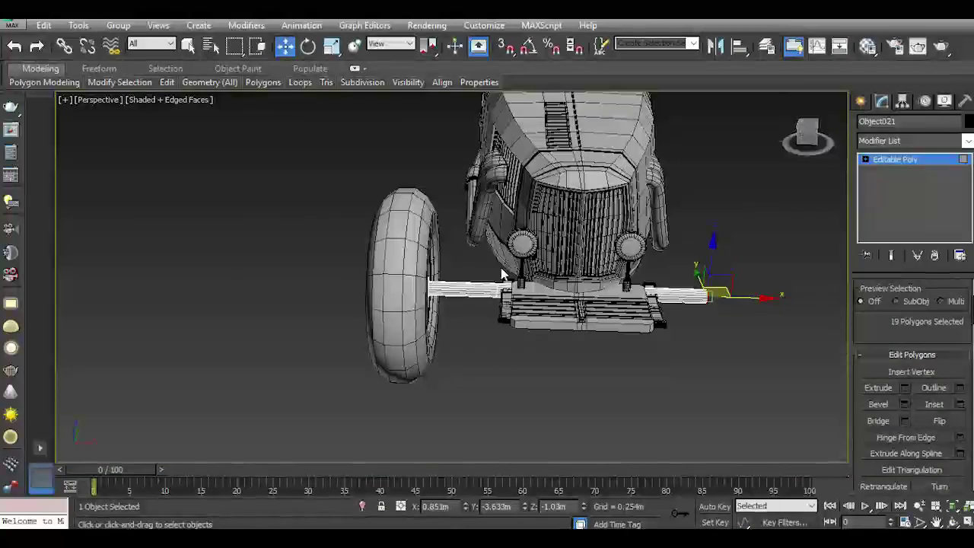
scroll(450, 281, up, 5)
scroll(341, 282, down, 5)
drag(250, 245, 349, 335)
drag(393, 375, 397, 374)
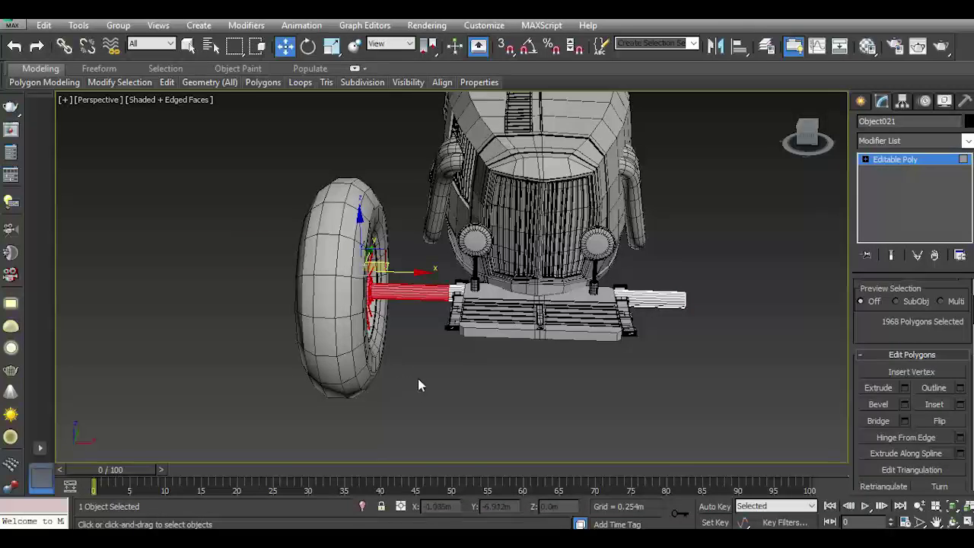
Leave polygon mode and undo the long axle extrusion
key(4)
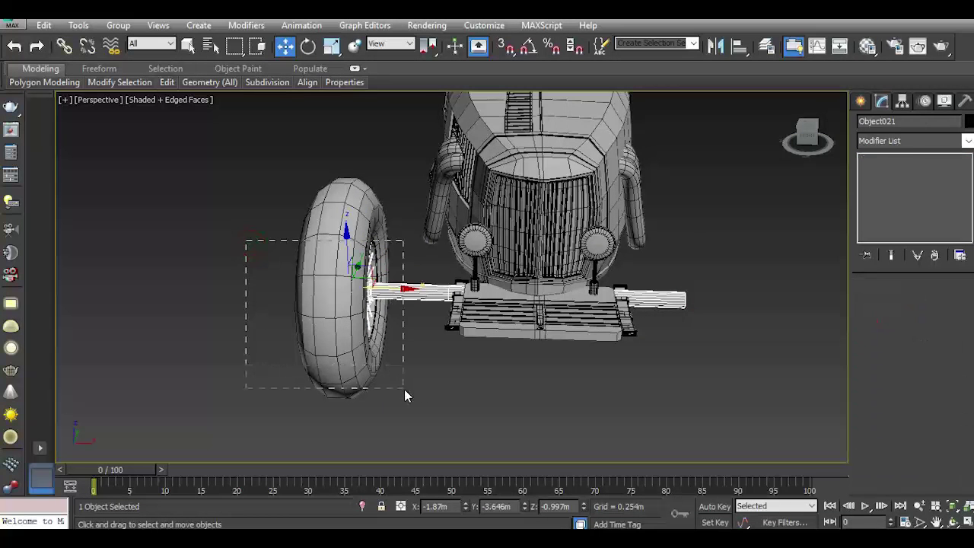
drag(393, 375, 404, 389)
drag(807, 134, 805, 137)
click(14, 47)
click(12, 49)
click(12, 48)
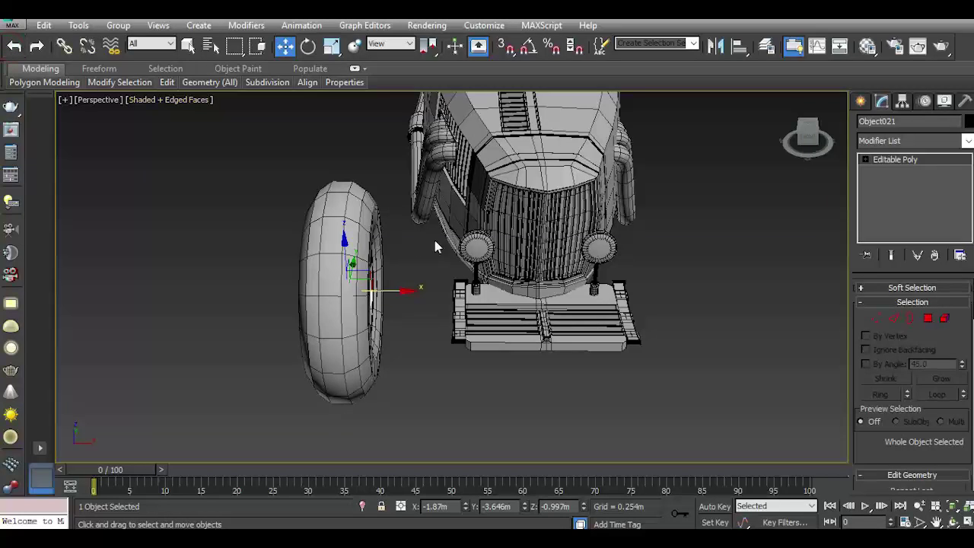
key(ctrl+z)
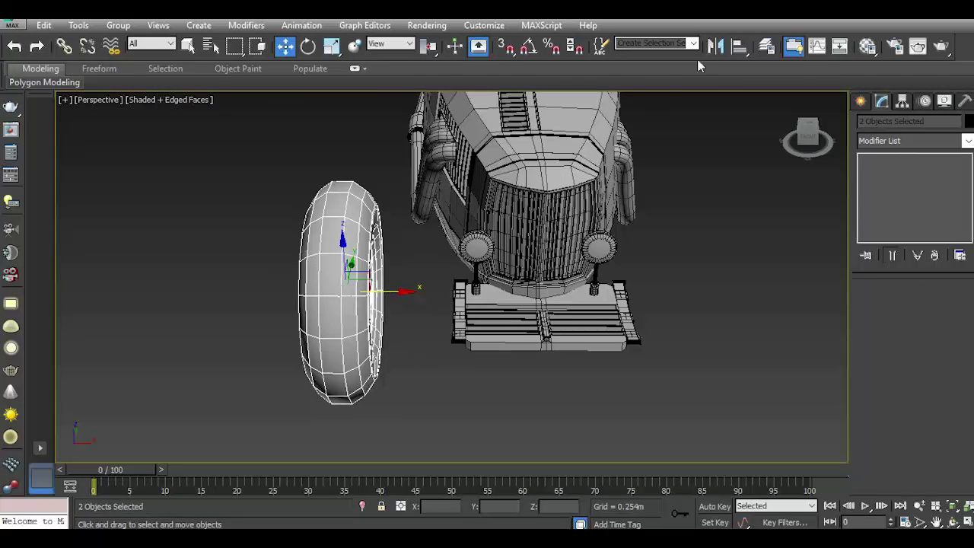
Mirror the wheel and spokes across X with No Clone, then clear the selection
click(713, 46)
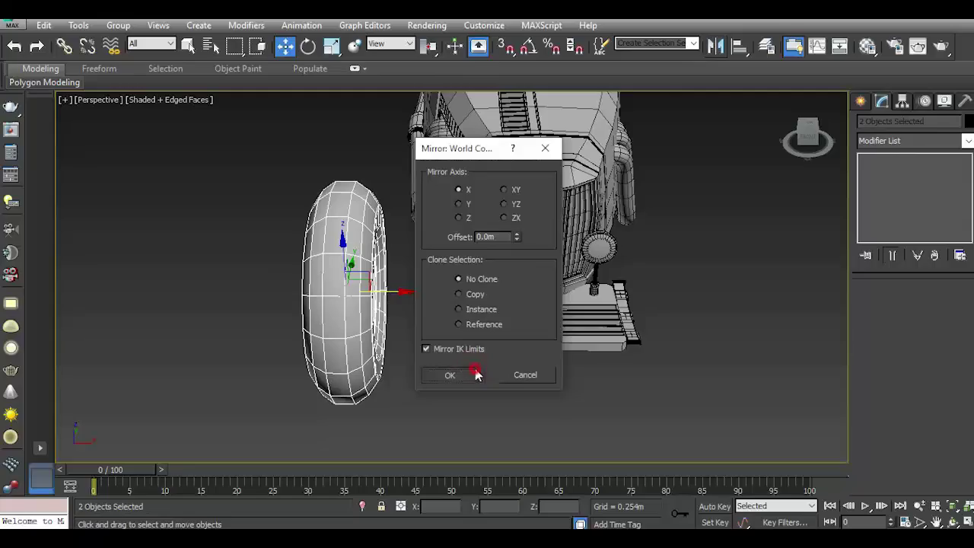
click(474, 372)
drag(809, 136, 705, 328)
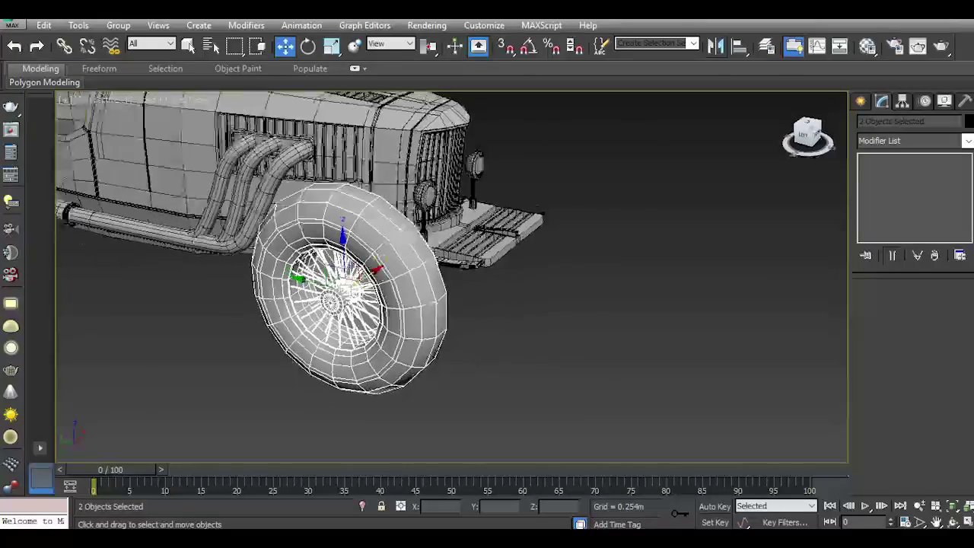
click(706, 329)
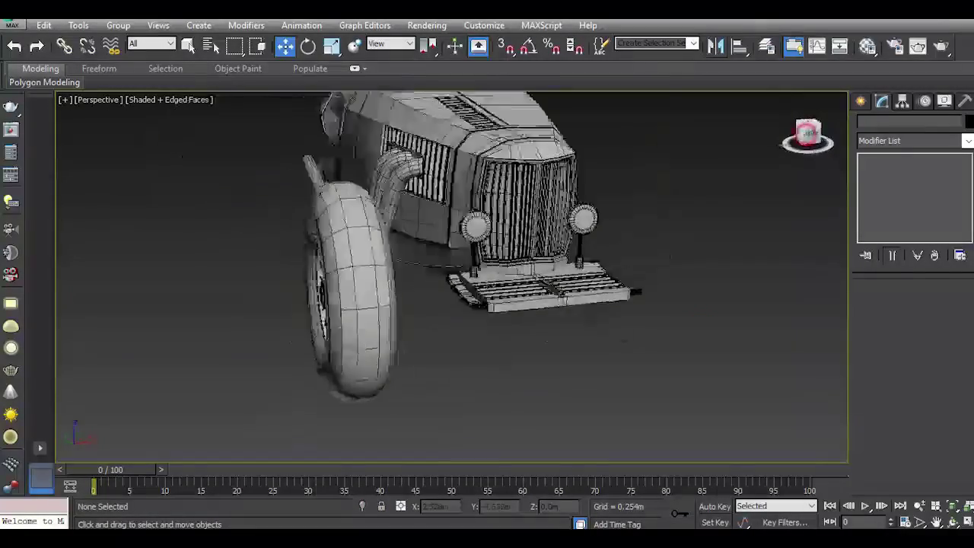
Select Object021's hub centre polygons, grow them to the hub disc, and inset about 0.02m
drag(808, 136, 319, 329)
scroll(363, 310, up, 5)
scroll(359, 254, up, 3)
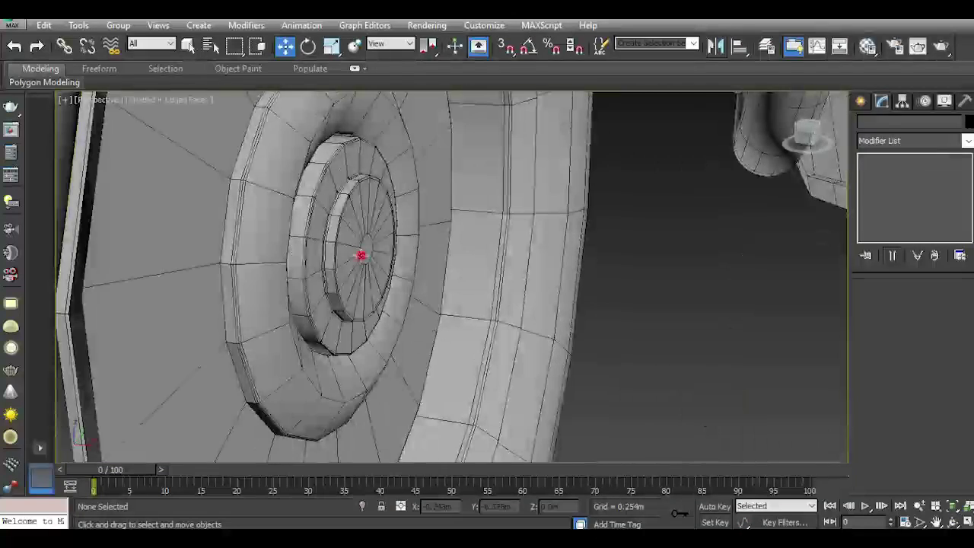
click(358, 254)
key(4)
click(368, 251)
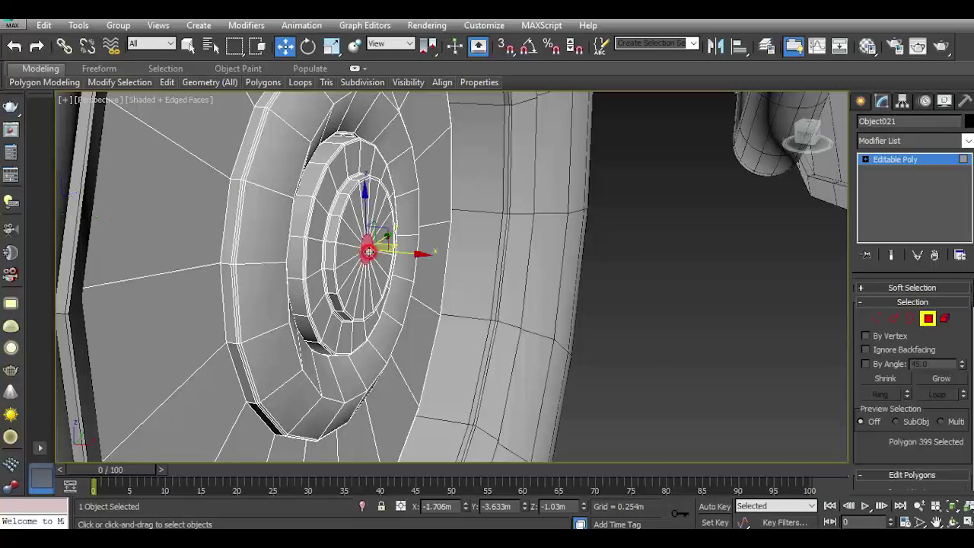
click(942, 381)
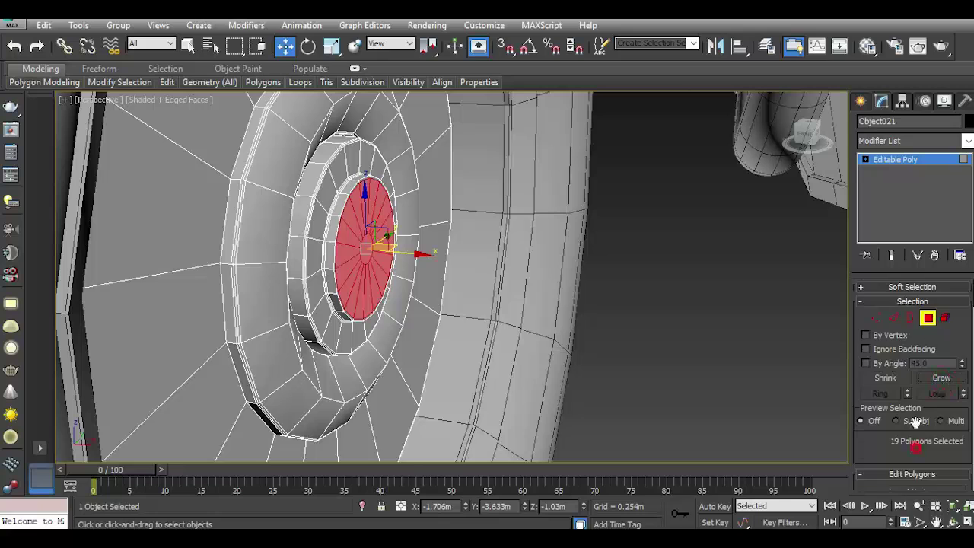
scroll(944, 426, down, 3)
click(960, 420)
scroll(464, 312, up, 2)
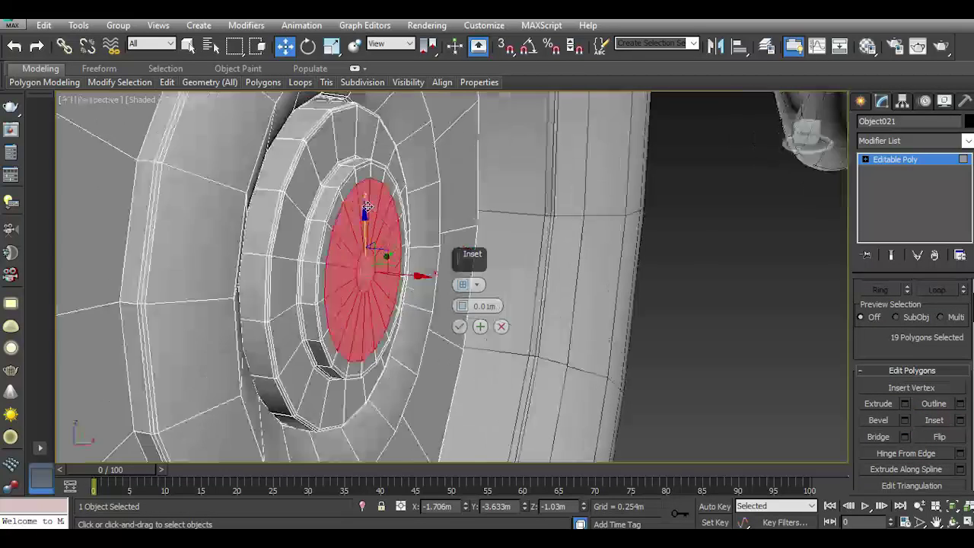
scroll(464, 312, up, 2)
drag(461, 308, 462, 301)
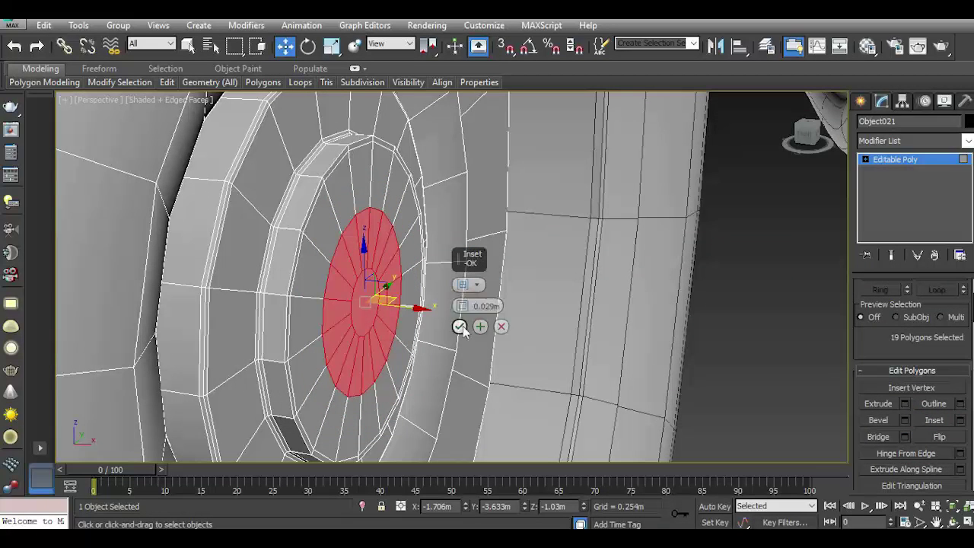
click(459, 326)
scroll(372, 289, down, 3)
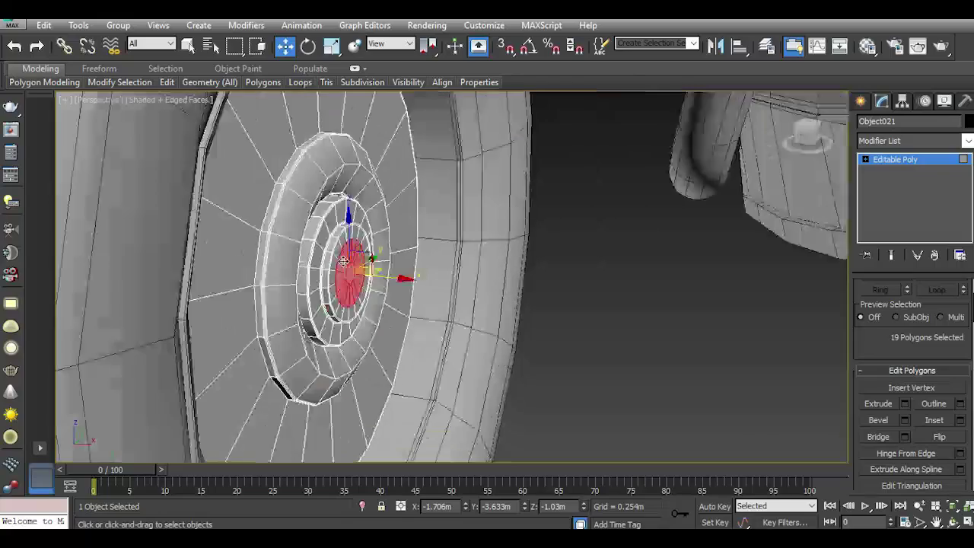
Extrude the hub polygons repeatedly into an axle reaching past the car's far side
alt+middle_drag(358, 286, 381, 278)
click(904, 403)
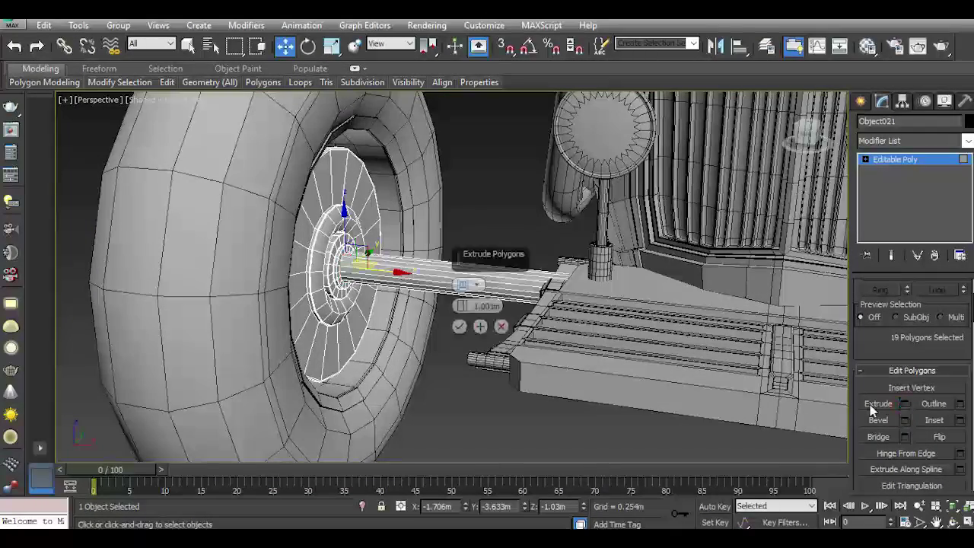
scroll(456, 301, down, 3)
scroll(459, 299, down, 2)
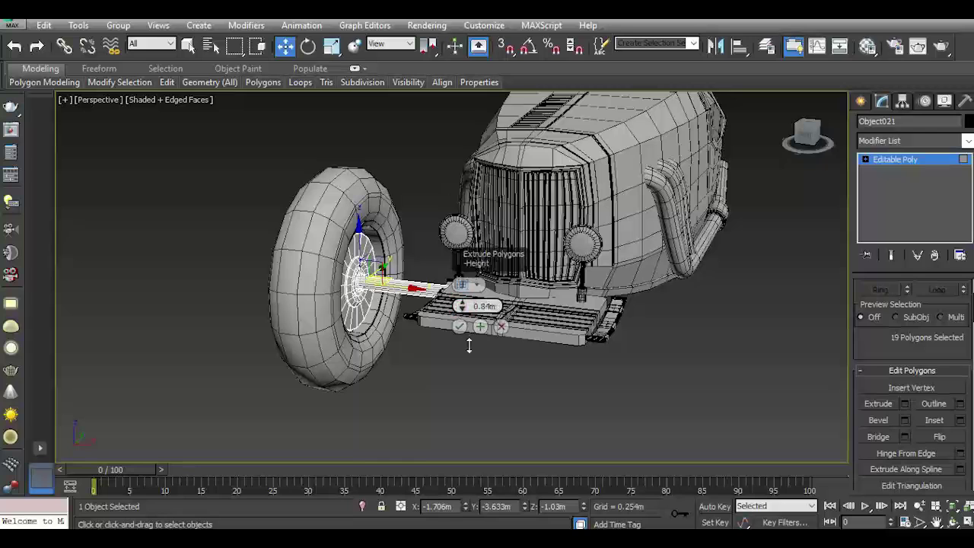
click(480, 326)
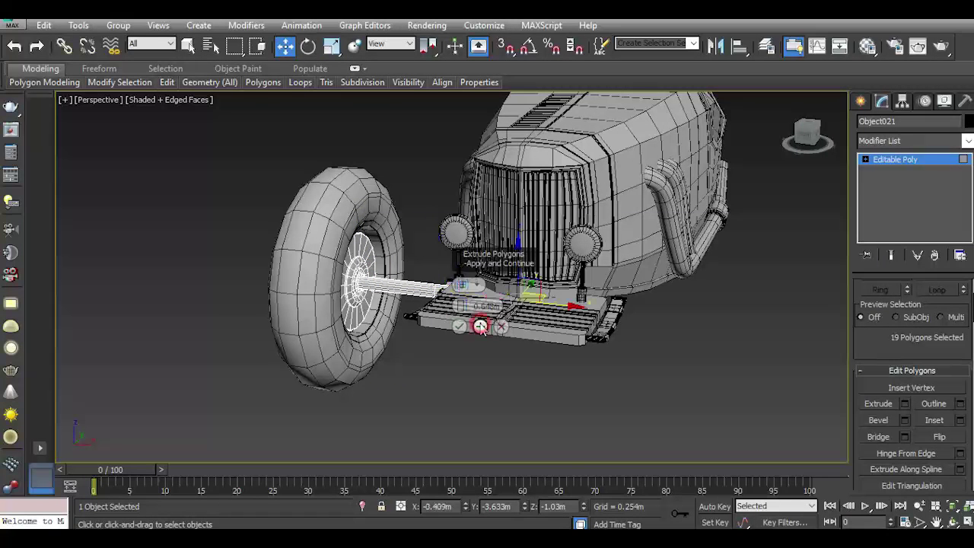
click(480, 326)
click(480, 326)
click(459, 326)
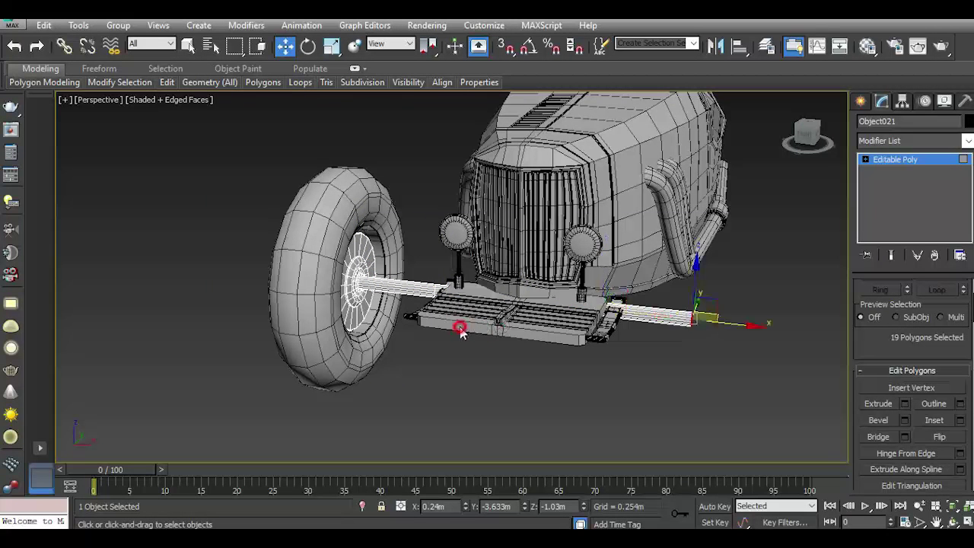
drag(809, 134, 884, 160)
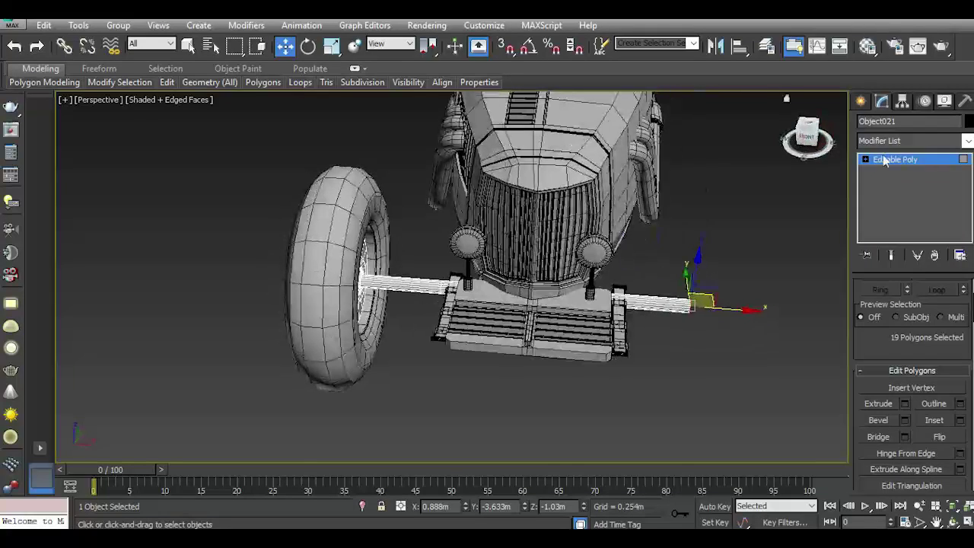
Exit polygon mode and add a Symmetry modifier to the wheel
click(940, 162)
click(913, 140)
scroll(913, 343, down, 5)
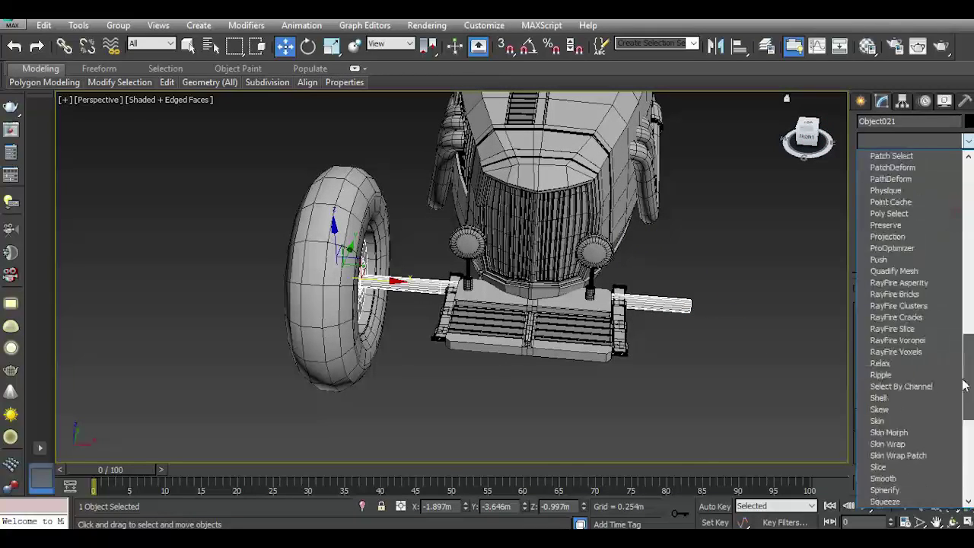
scroll(960, 417, down, 5)
click(956, 414)
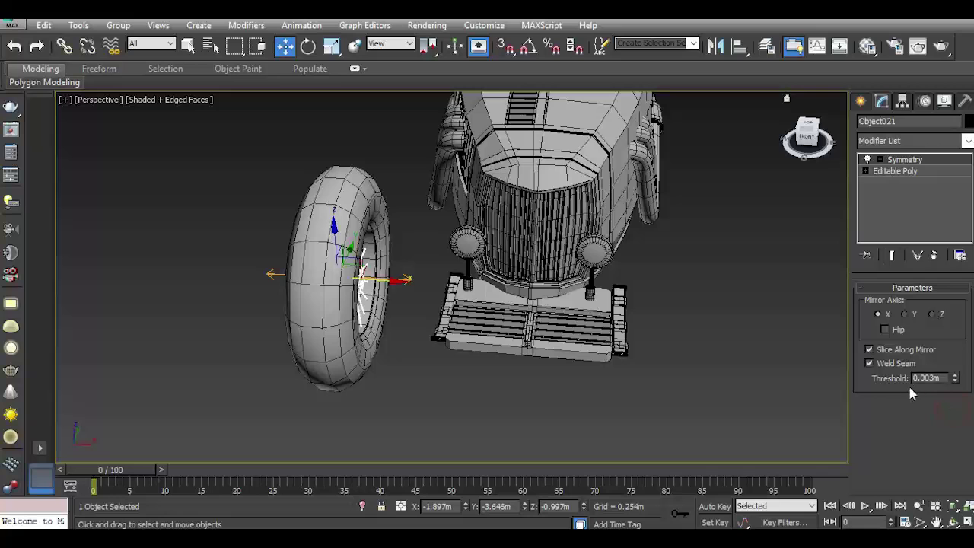
Move the Symmetry mirror plane along X to the car's centre, keeping Flip off
click(910, 160)
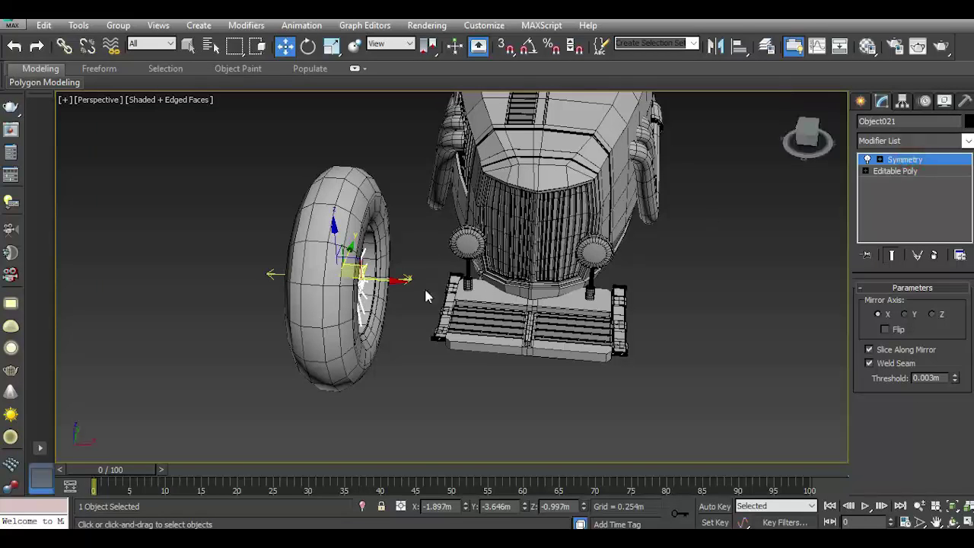
drag(380, 280, 451, 283)
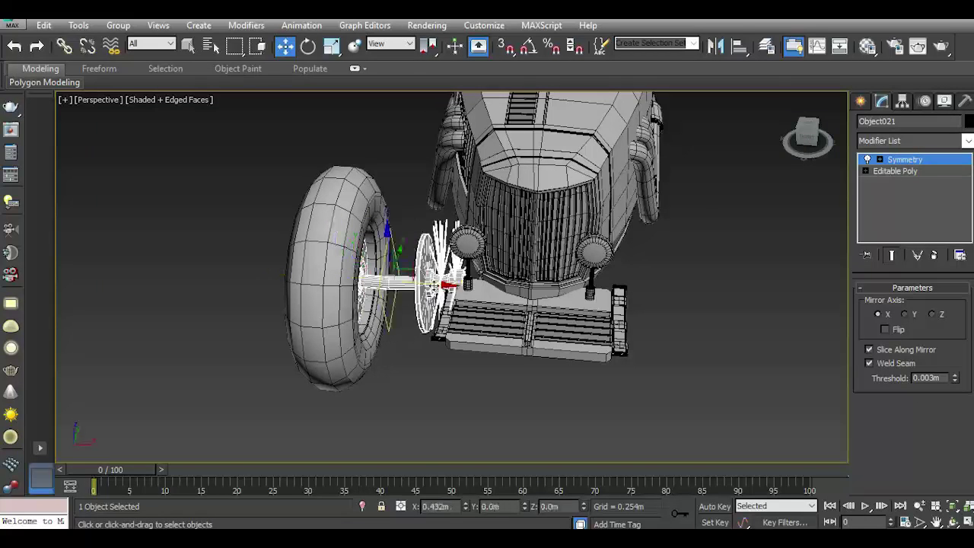
click(15, 47)
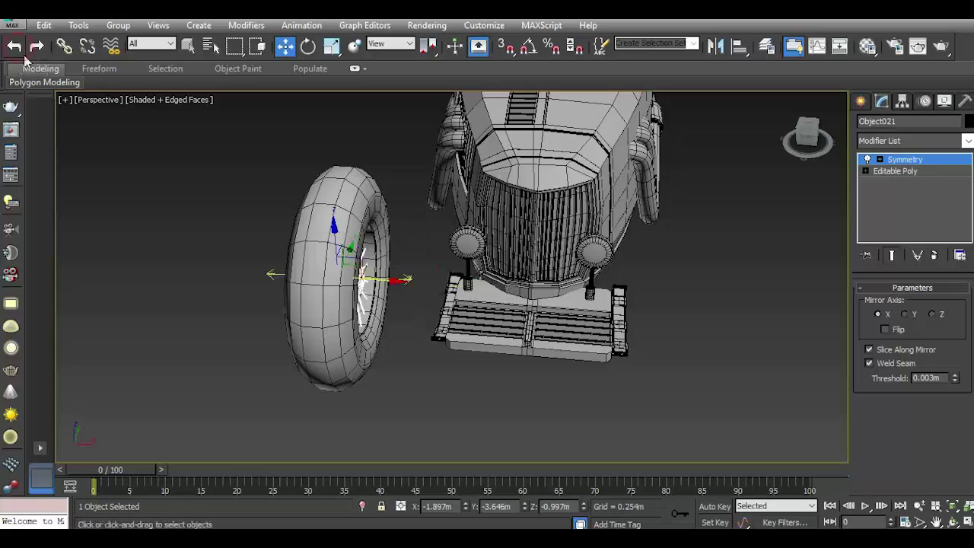
click(884, 329)
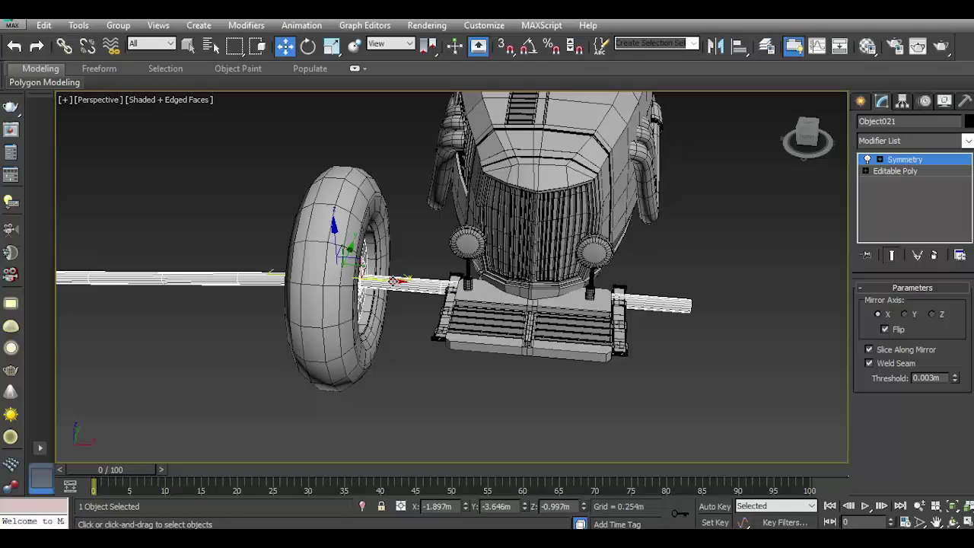
click(885, 328)
drag(384, 281, 554, 295)
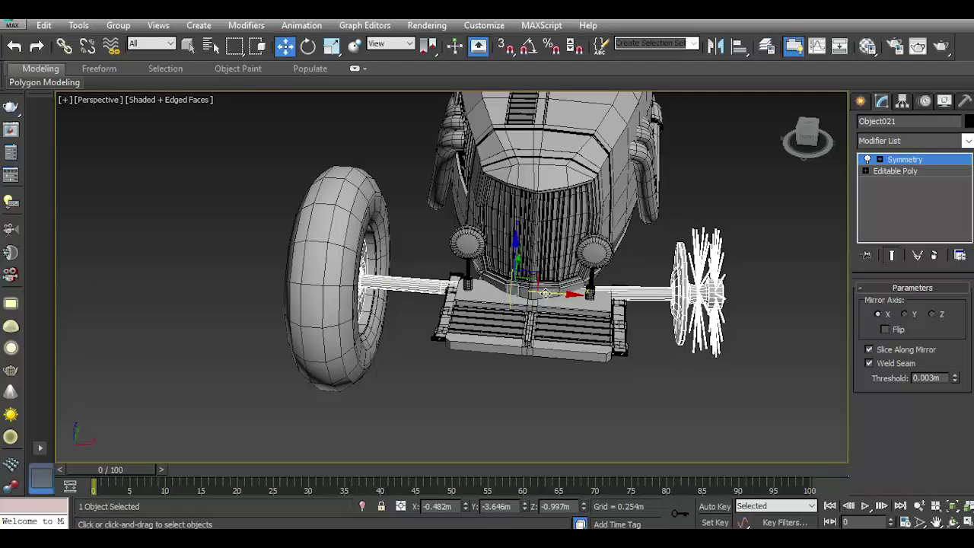
mouse_move(809, 136)
mouse_down()
mouse_move(799, 178)
mouse_move(808, 152)
mouse_move(792, 152)
mouse_up()
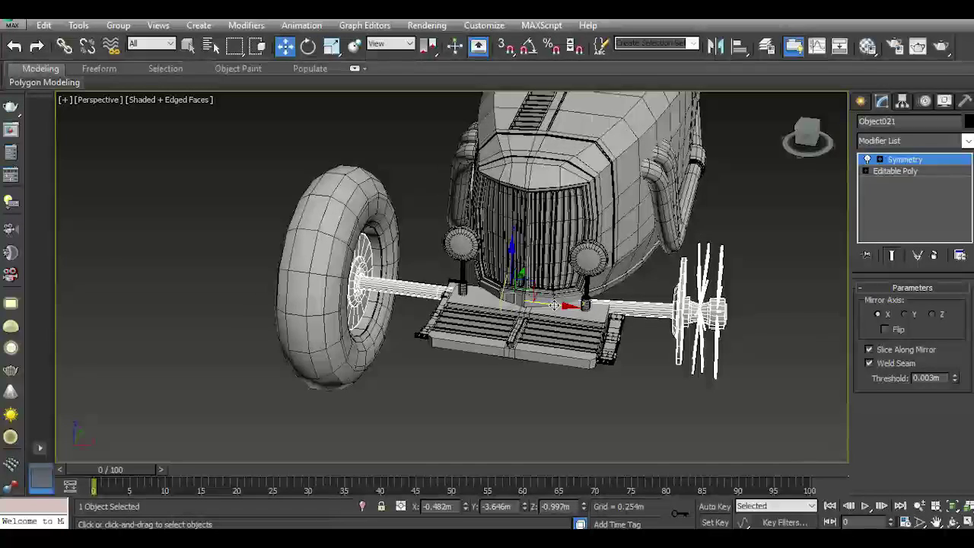
In Top view, unhide all objects, then hide the fender Tube004
key(t)
scroll(501, 259, down, 4)
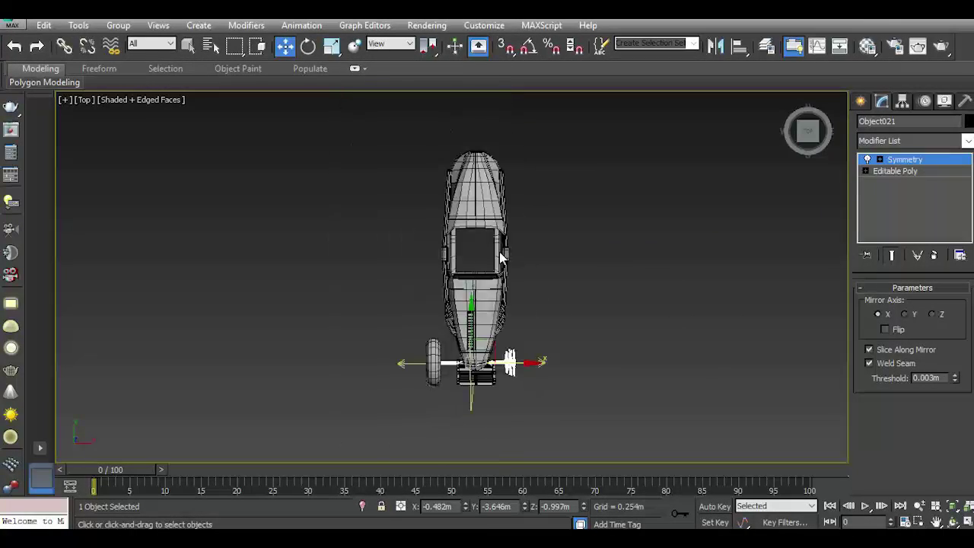
right_click(503, 385)
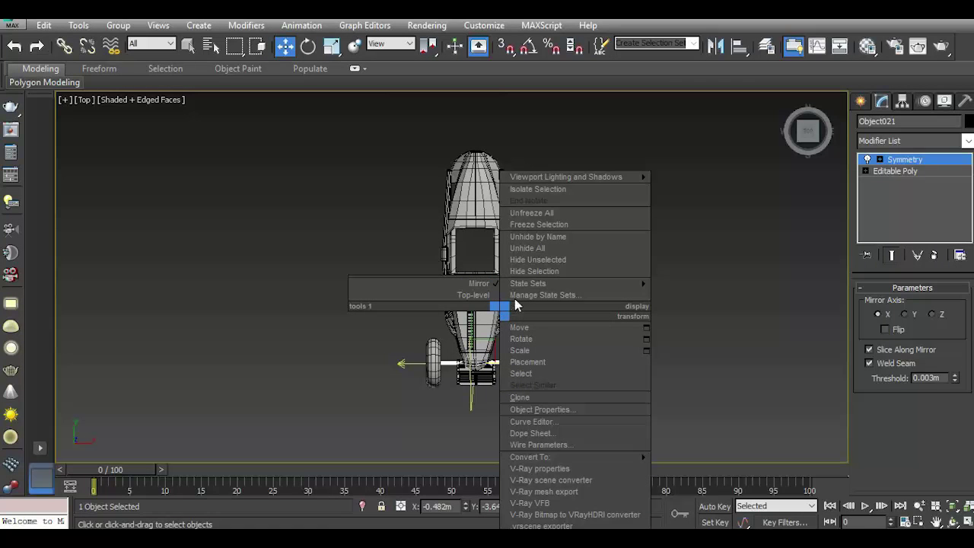
click(527, 248)
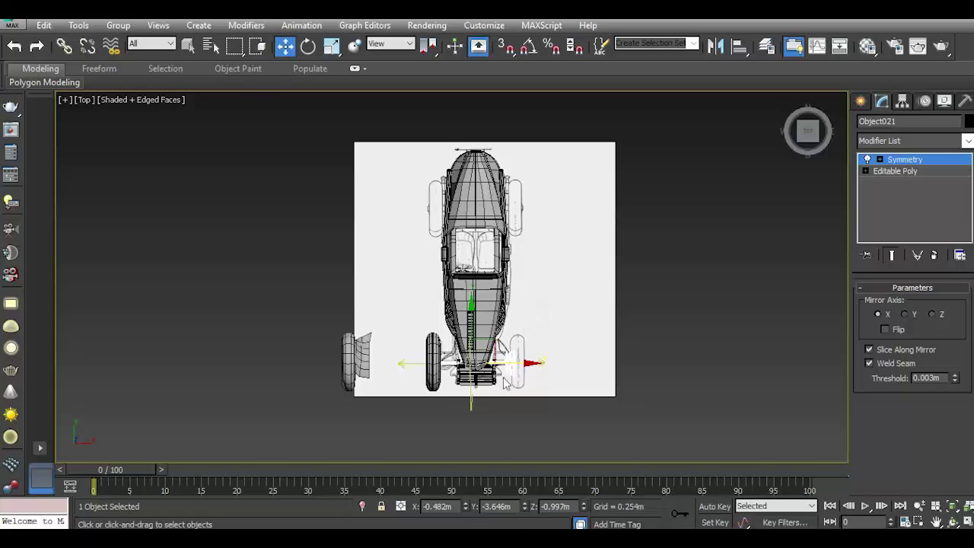
click(912, 159)
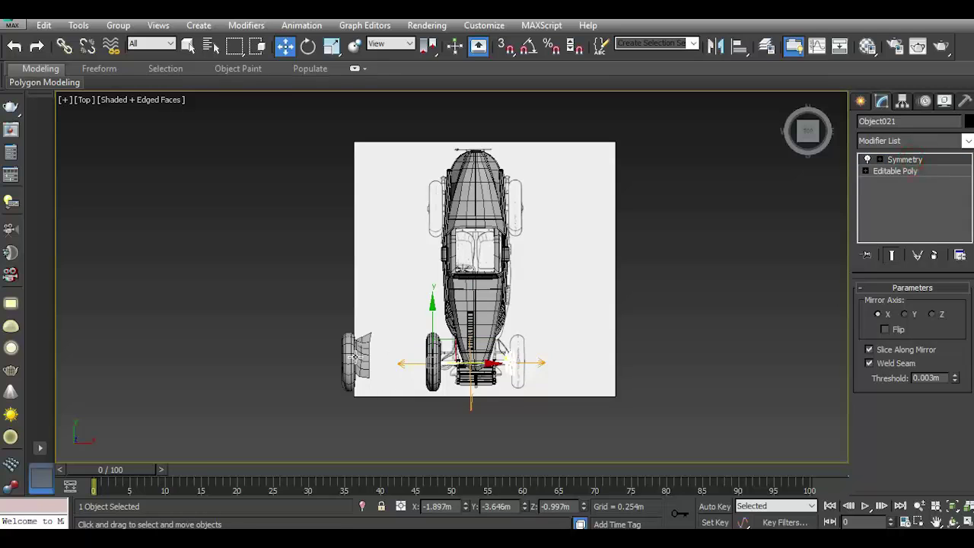
click(354, 358)
right_click(354, 314)
click(385, 271)
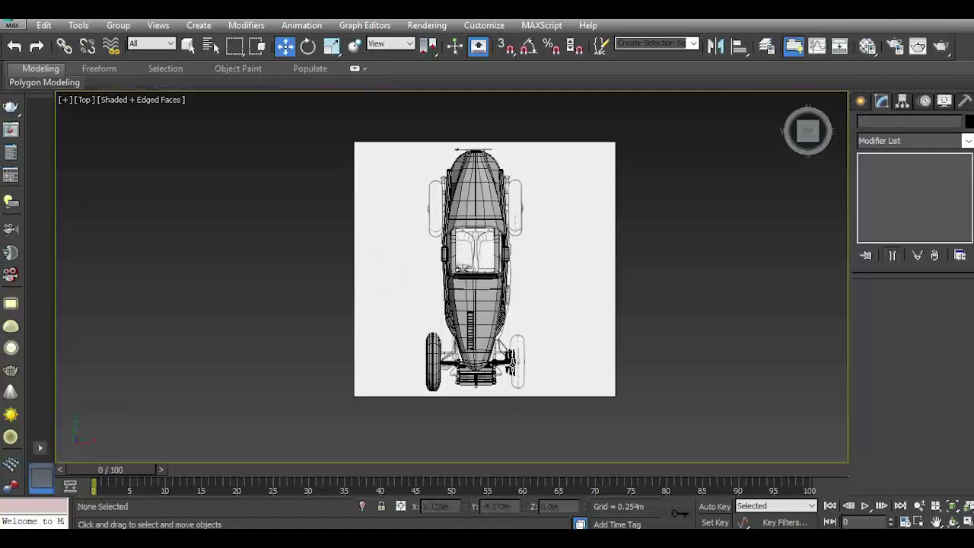
Shift Object021's Symmetry mirror plane along X so the mirrored hub meets the right front wheel
scroll(512, 363, up, 5)
click(511, 363)
scroll(511, 364, up, 5)
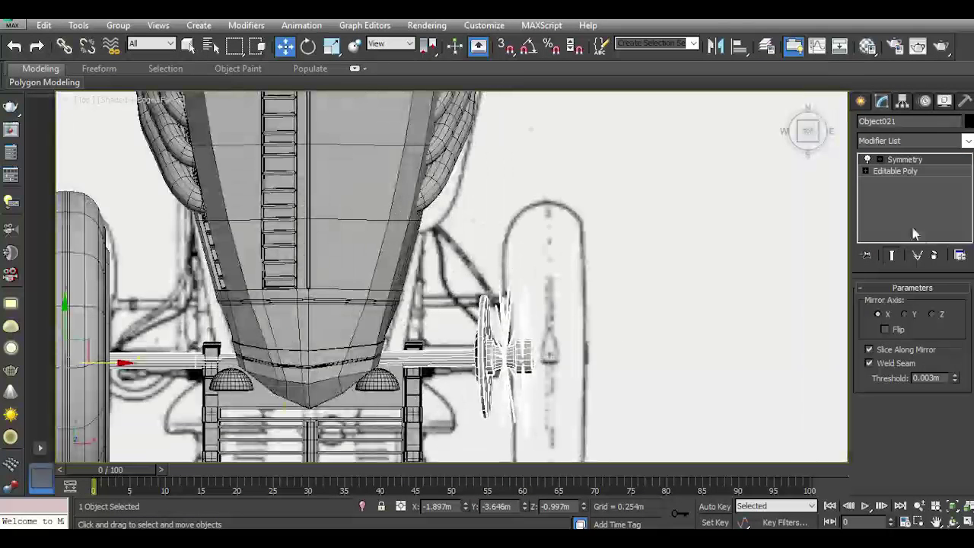
click(900, 159)
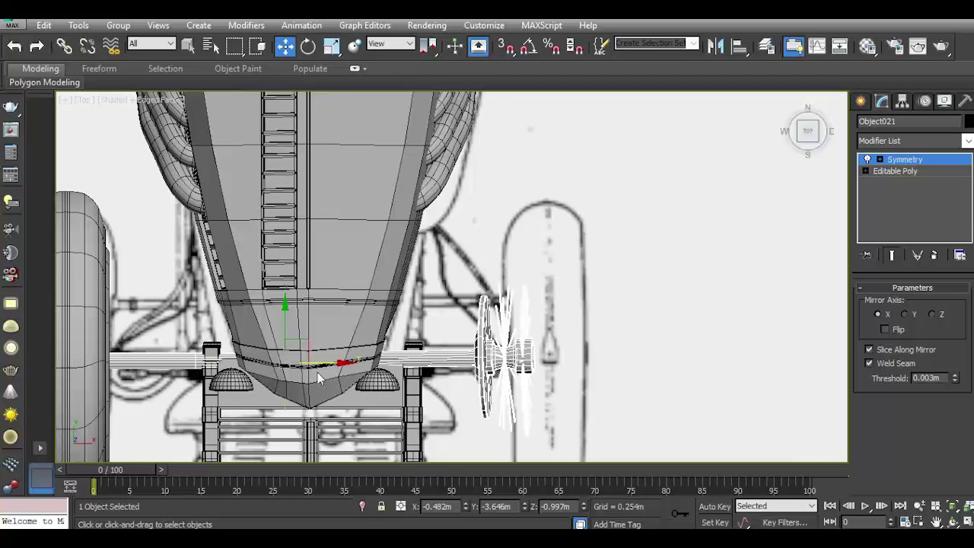
drag(321, 364, 341, 367)
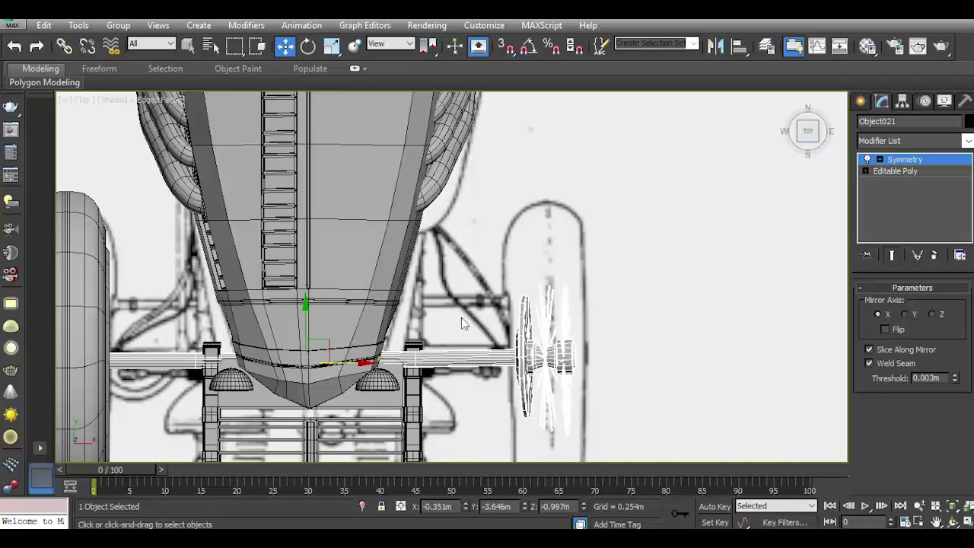
scroll(461, 318, down, 4)
click(906, 159)
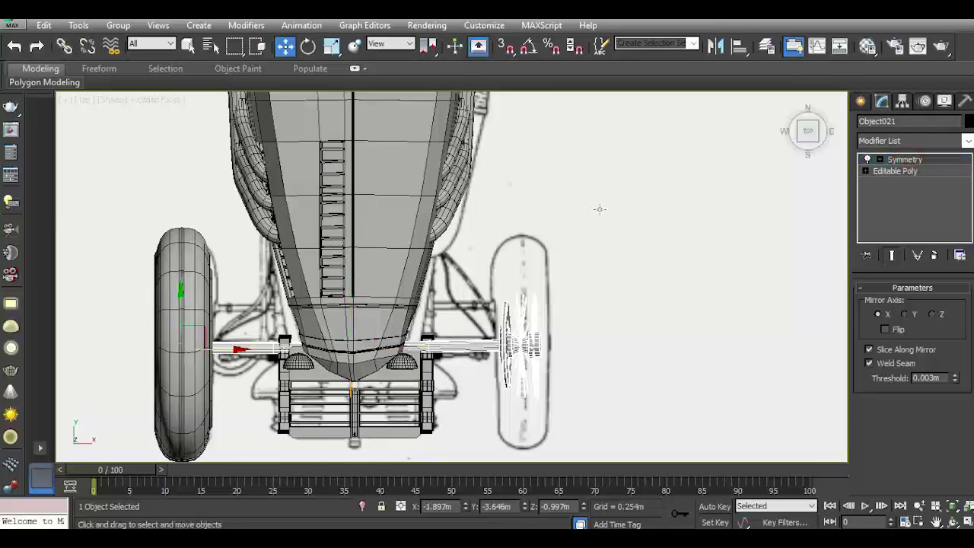
scroll(579, 202, down, 2)
click(313, 320)
scroll(335, 331, up, 3)
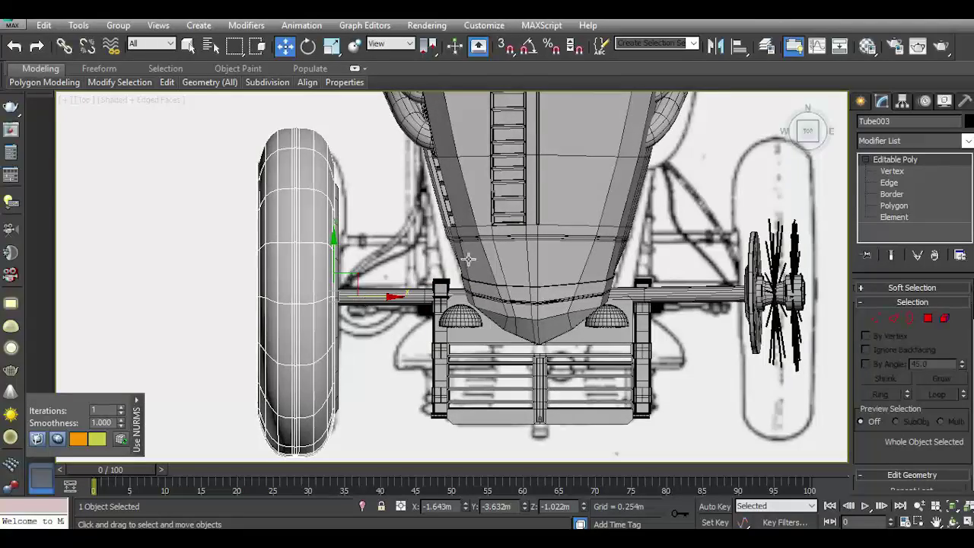
In Perspective view, Shift-copy the front tire along X onto the right front wheel
key(shift+f)
key(p)
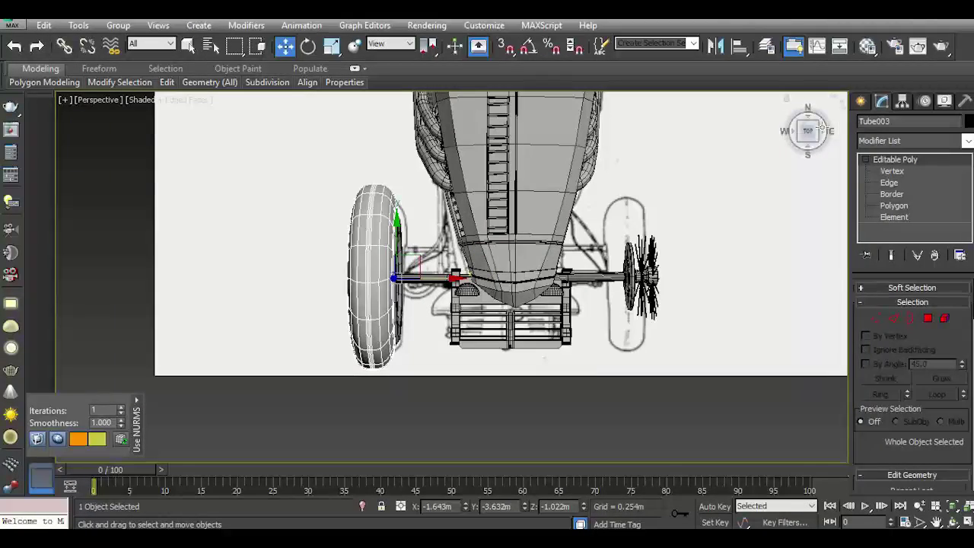
drag(803, 124, 808, 145)
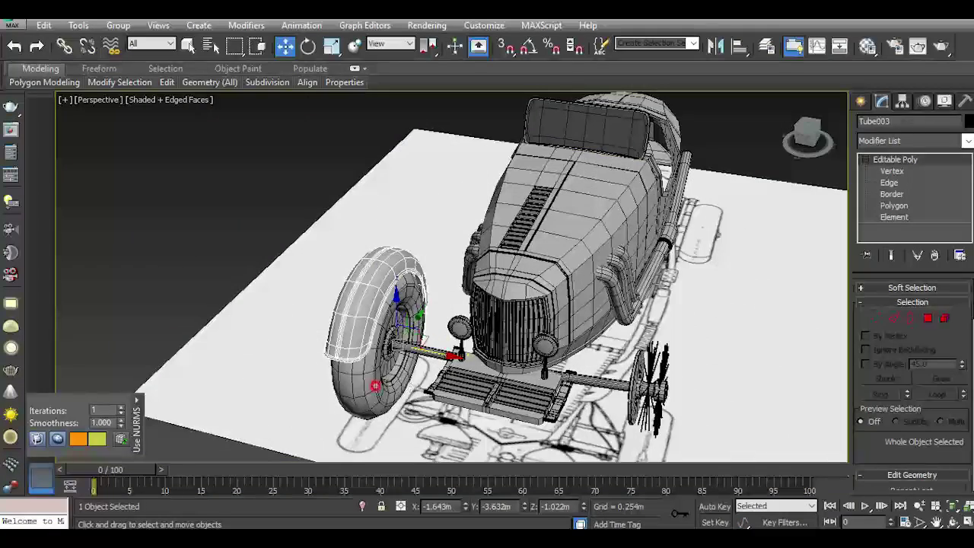
ctrl+click(375, 385)
alt+middle_drag(376, 385, 426, 334)
shift+drag(435, 336, 577, 371)
click(491, 334)
Orbit around the car to check both front tyres, ending on a top-down view
scroll(609, 343, up, 5)
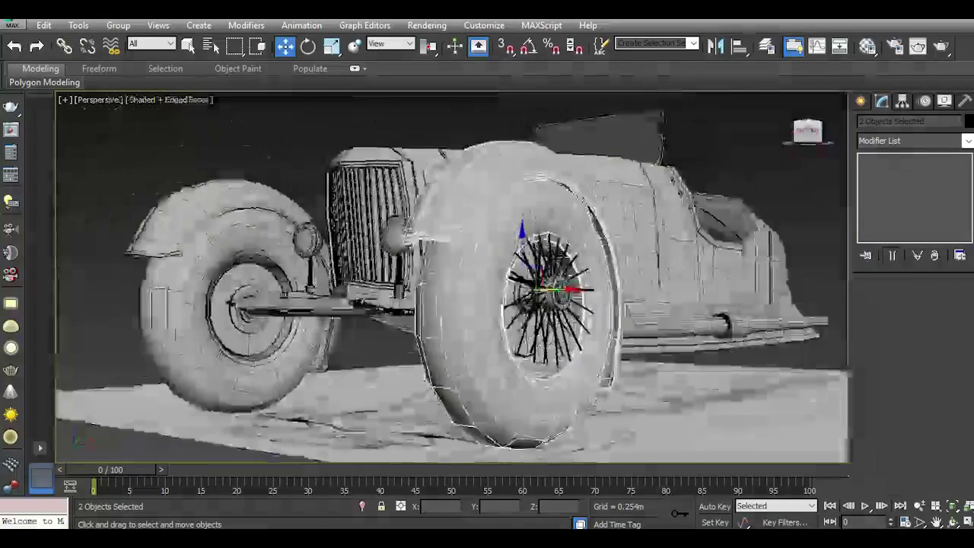
alt+middle_drag(533, 342, 553, 390)
scroll(553, 390, up, 3)
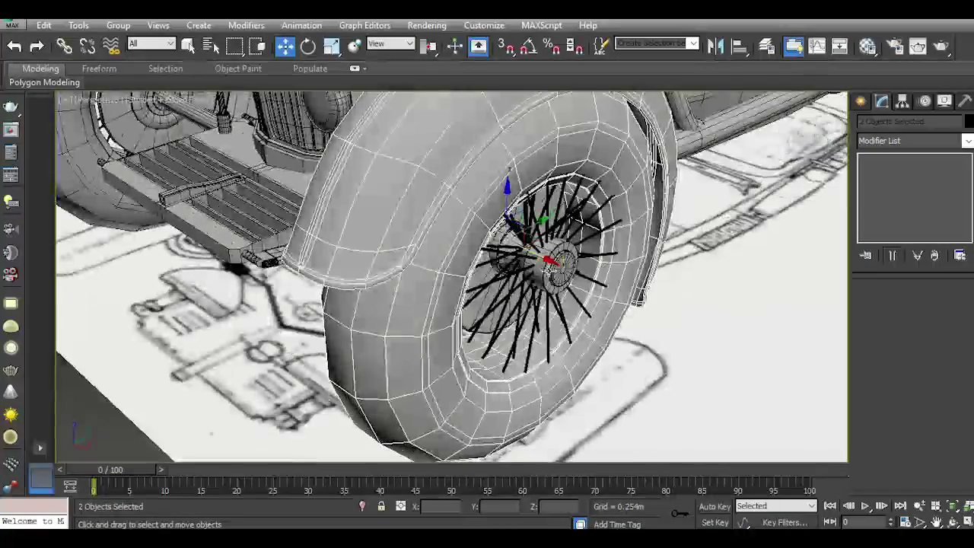
mouse_move(554, 262)
alt+middle_down()
mouse_move(561, 267)
mouse_move(542, 308)
alt+middle_up()
scroll(560, 270, down, 10)
click(774, 229)
alt+middle_drag(774, 230, 669, 251)
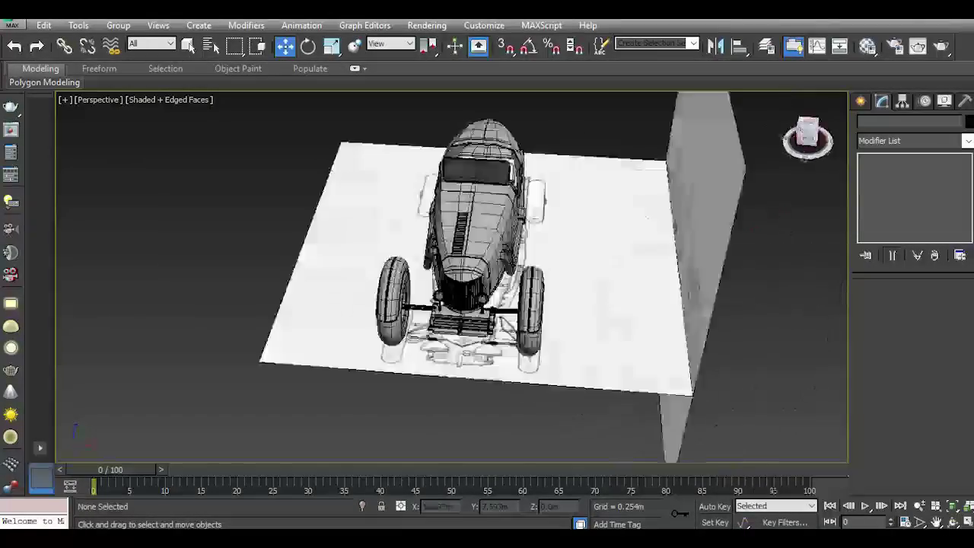
alt+middle_drag(584, 314, 818, 141)
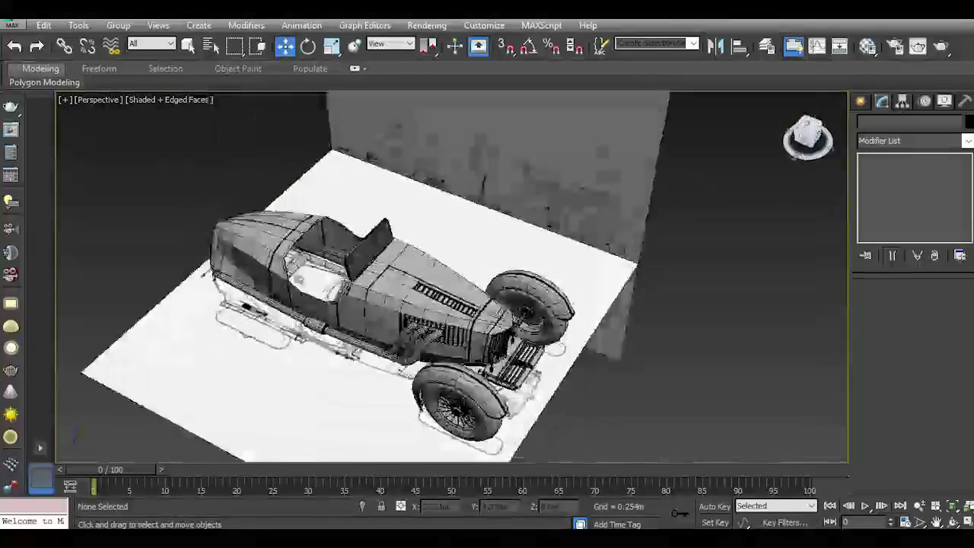
click(816, 137)
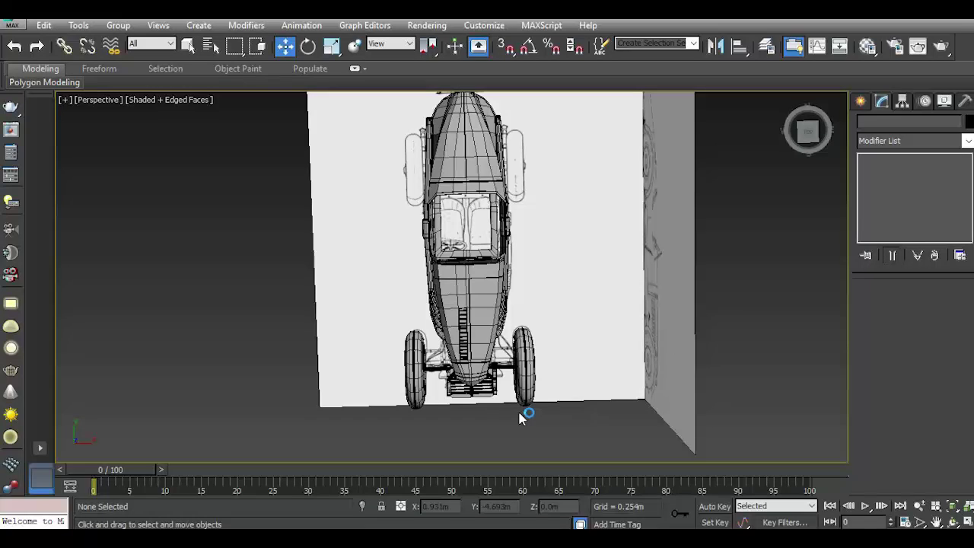
Set backdrop Plane002's X position to 0 and hide it
key(t)
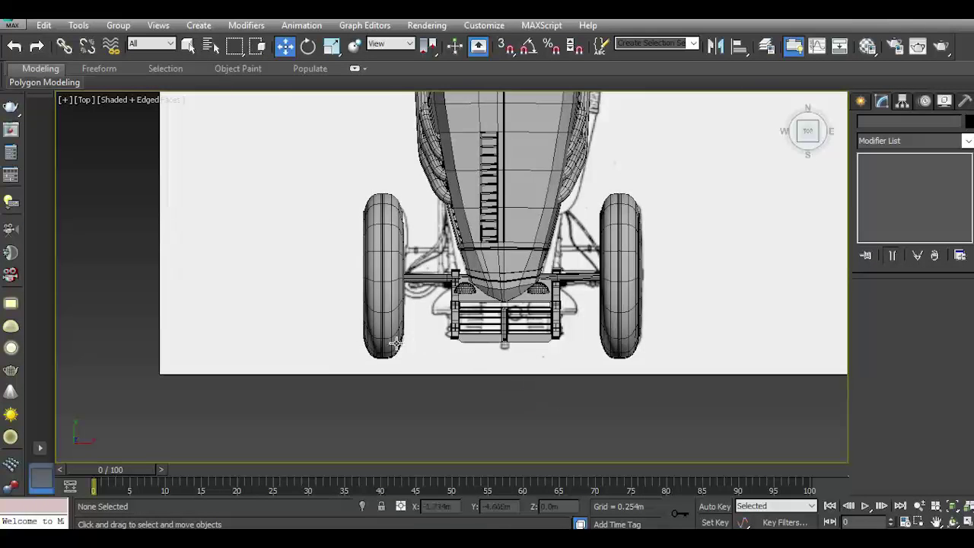
scroll(395, 342, down, 3)
click(348, 300)
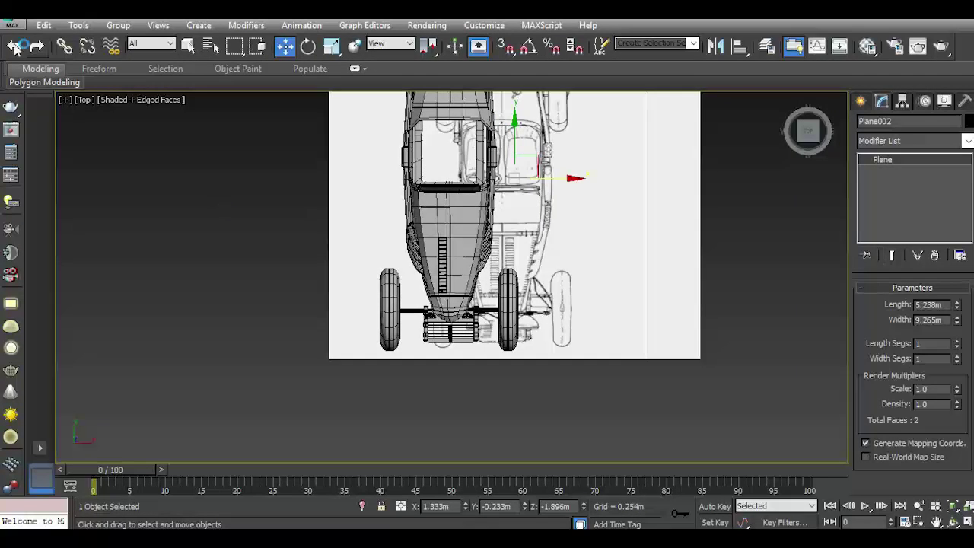
click(15, 47)
scroll(385, 313, up, 3)
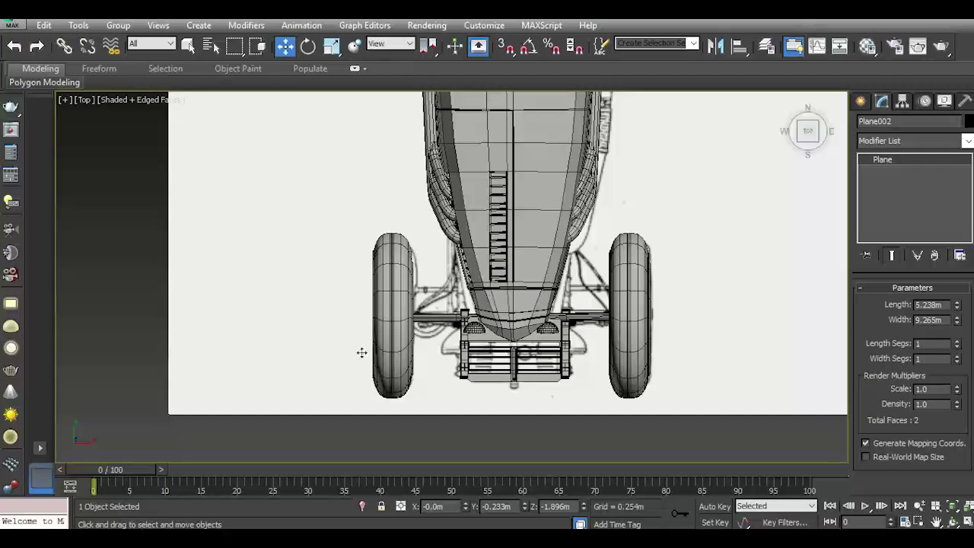
right_click(335, 319)
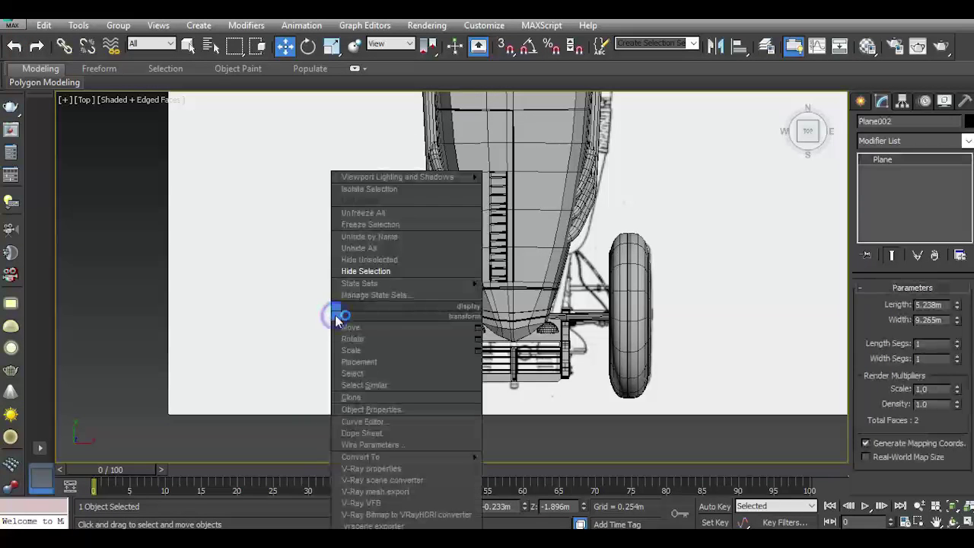
click(348, 278)
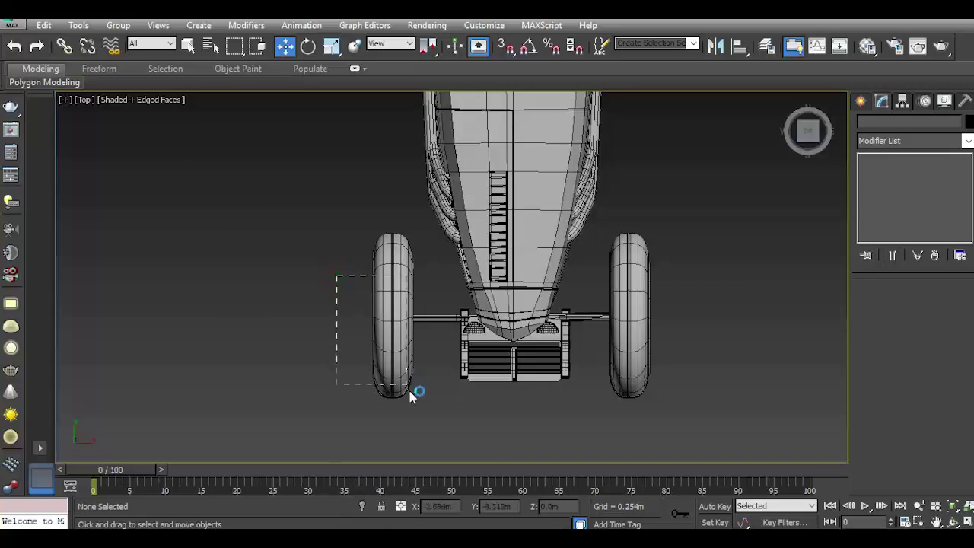
Select the front wheel assembly parts and unhide all hidden objects
drag(411, 396, 430, 412)
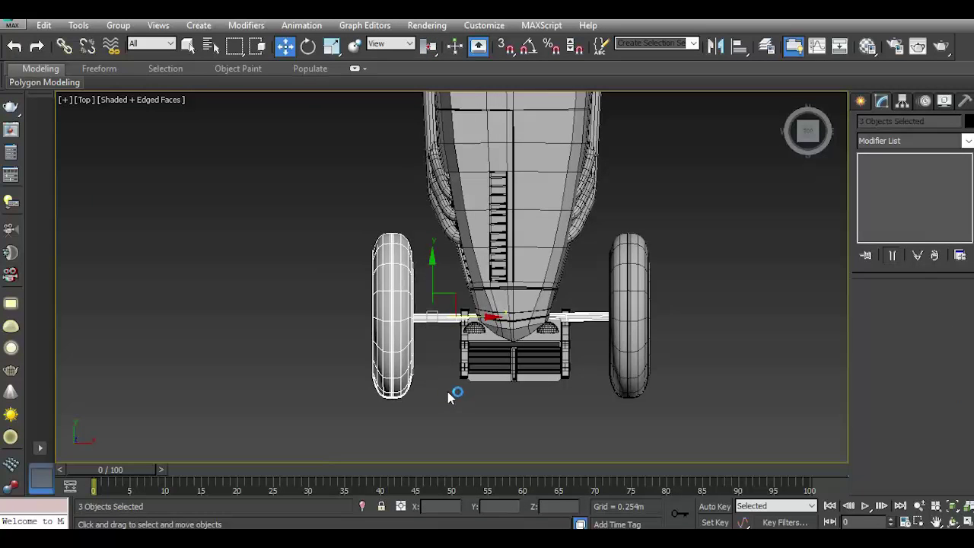
click(449, 395)
click(432, 316)
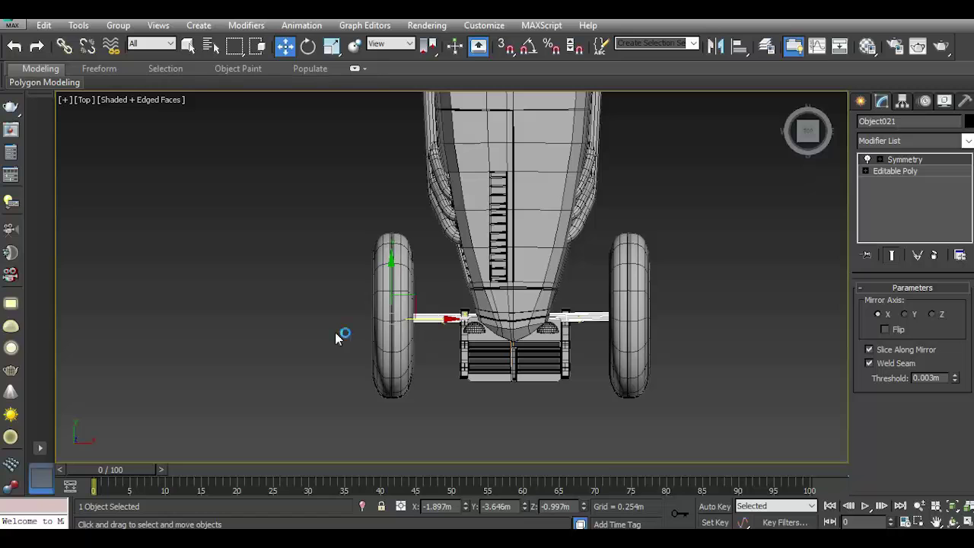
drag(362, 358, 439, 424)
right_click(438, 405)
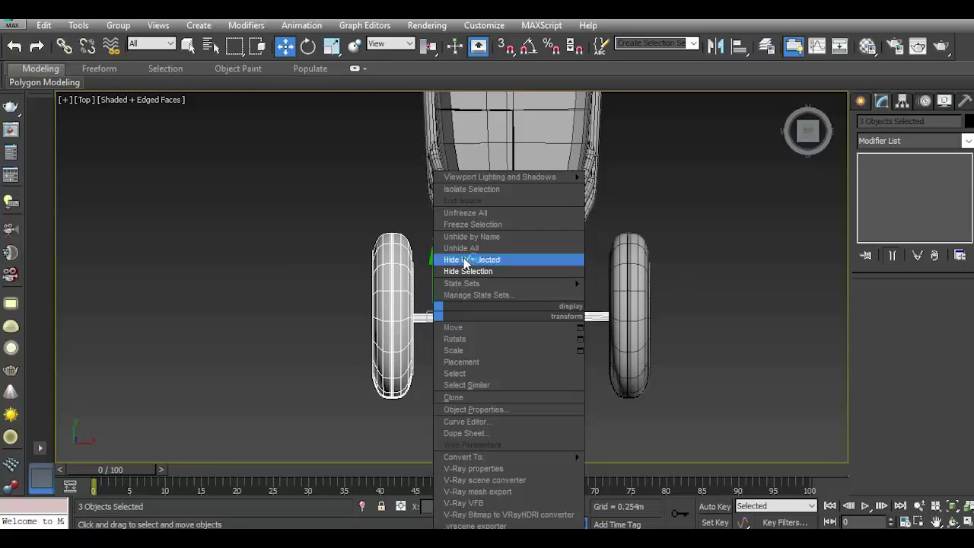
click(460, 256)
Hide the left fender Tube004 and select the backdrop plane
click(207, 351)
right_click(168, 312)
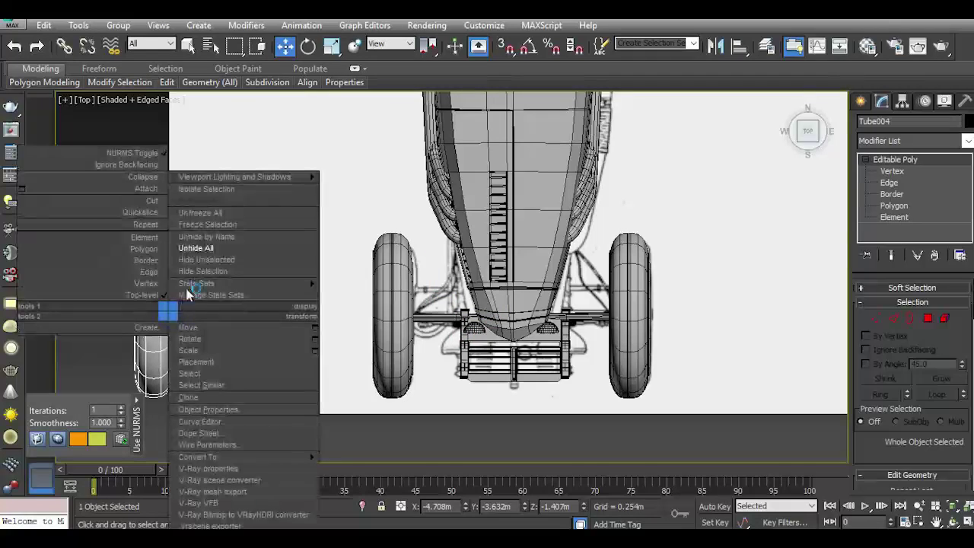
click(198, 274)
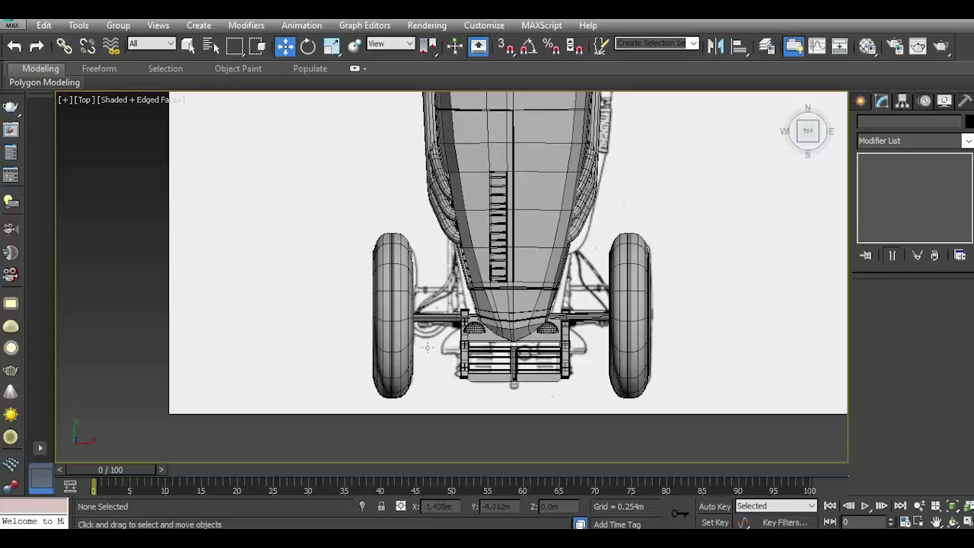
click(310, 343)
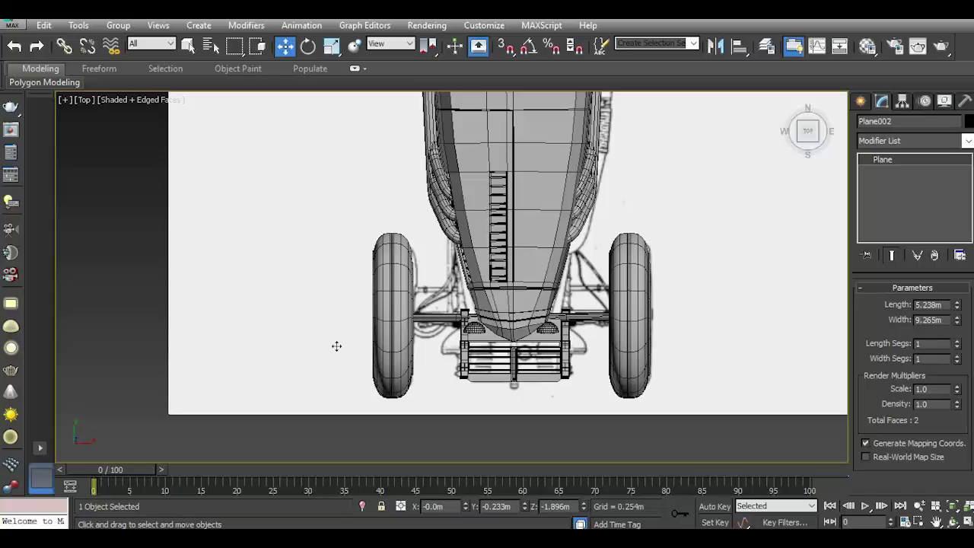
right_click(334, 345)
Freeze the backdrop, then Shift-copy the front wheel assembly up to the rear axle
click(368, 225)
drag(338, 252, 455, 413)
key(z)
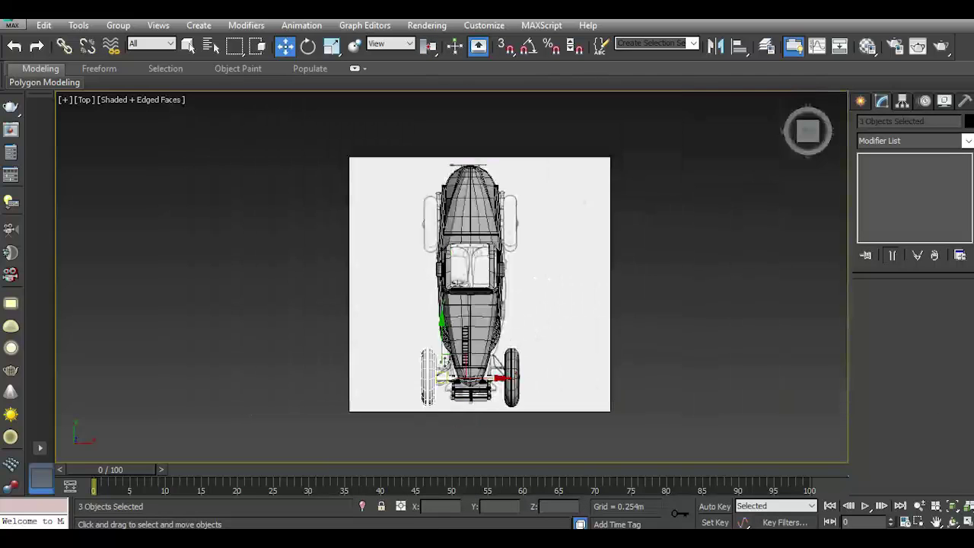
shift+drag(441, 342, 483, 211)
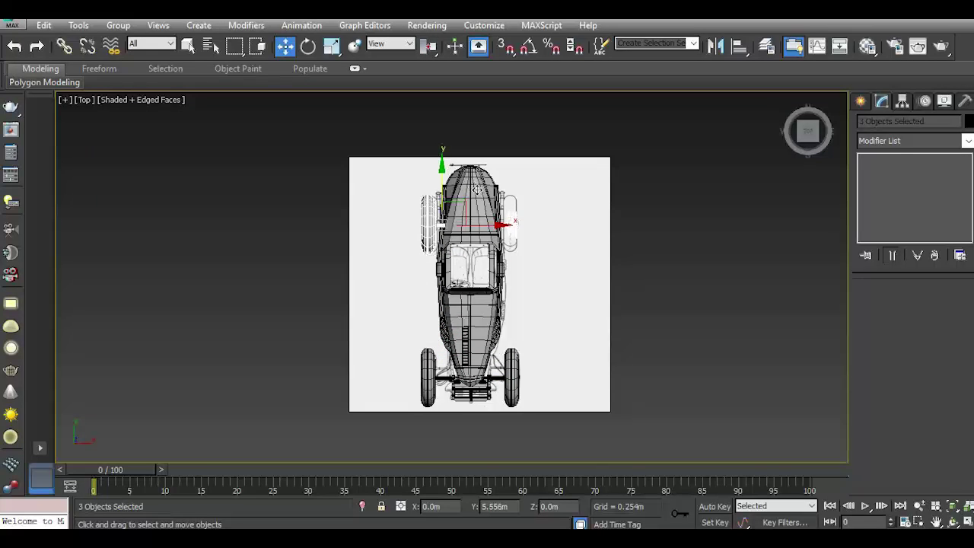
click(491, 328)
Nudge the copy and slide Object022's Symmetry mirror plane to match the right rear wheel
scroll(487, 236, up, 2)
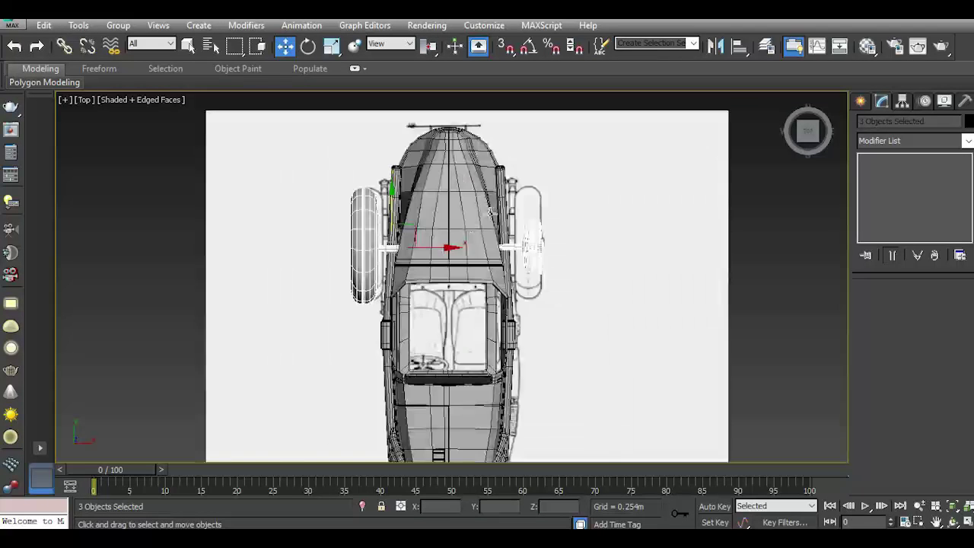
scroll(419, 250, up, 2)
drag(400, 257, 409, 253)
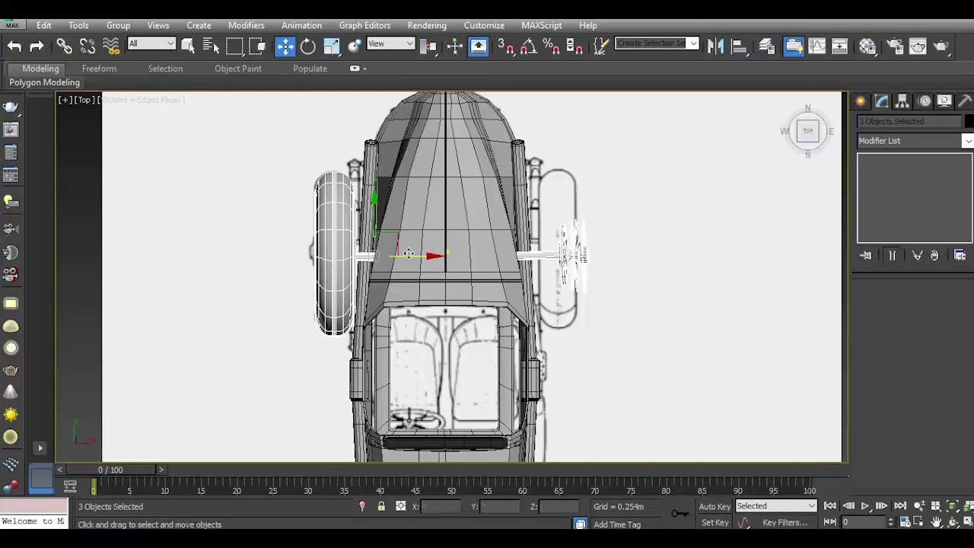
click(532, 254)
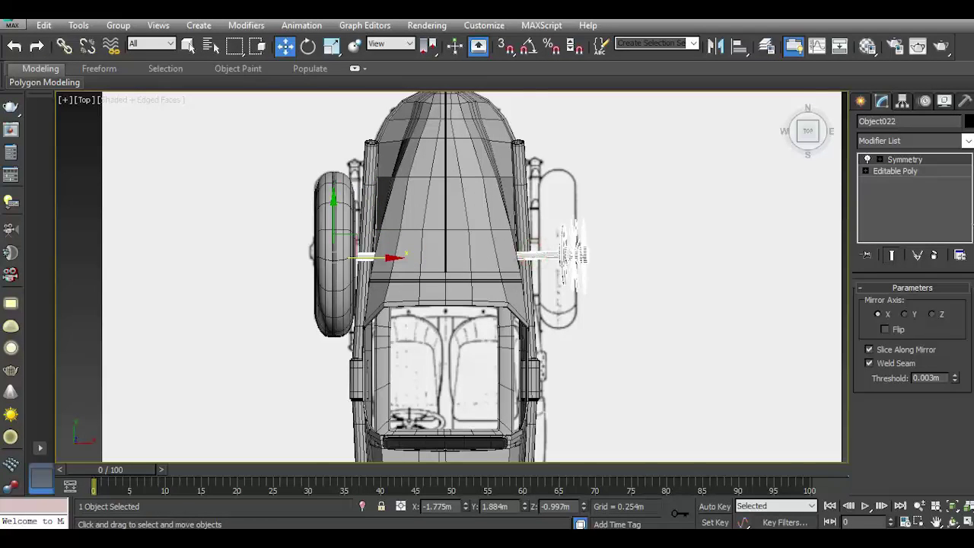
click(914, 161)
drag(506, 257, 500, 255)
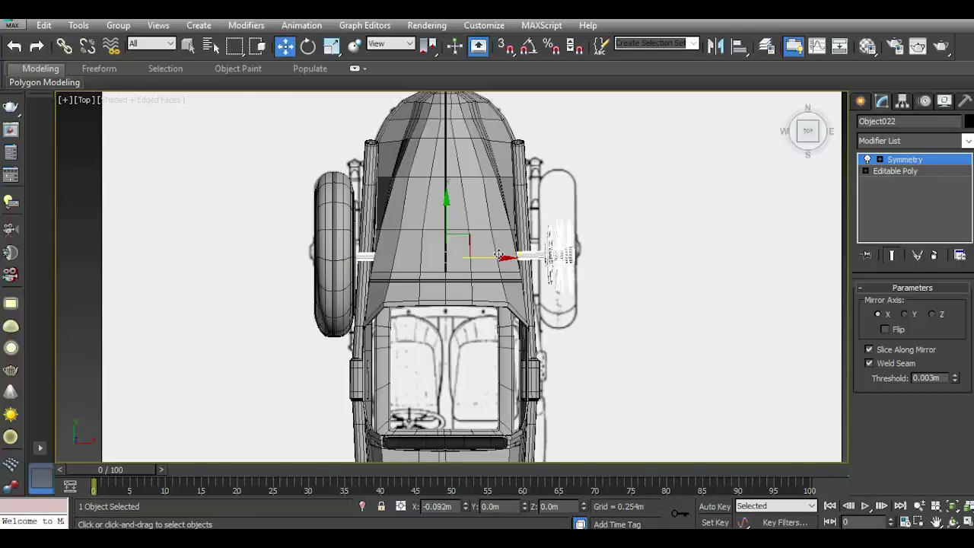
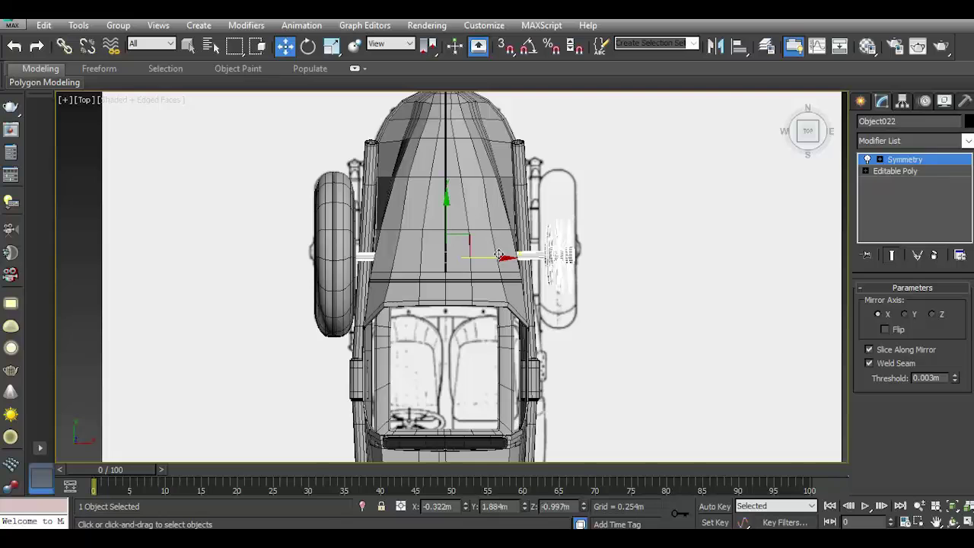
Shift-drag the left front wheel and hub along X to make an independent copy on the right
click(892, 160)
drag(266, 187, 367, 314)
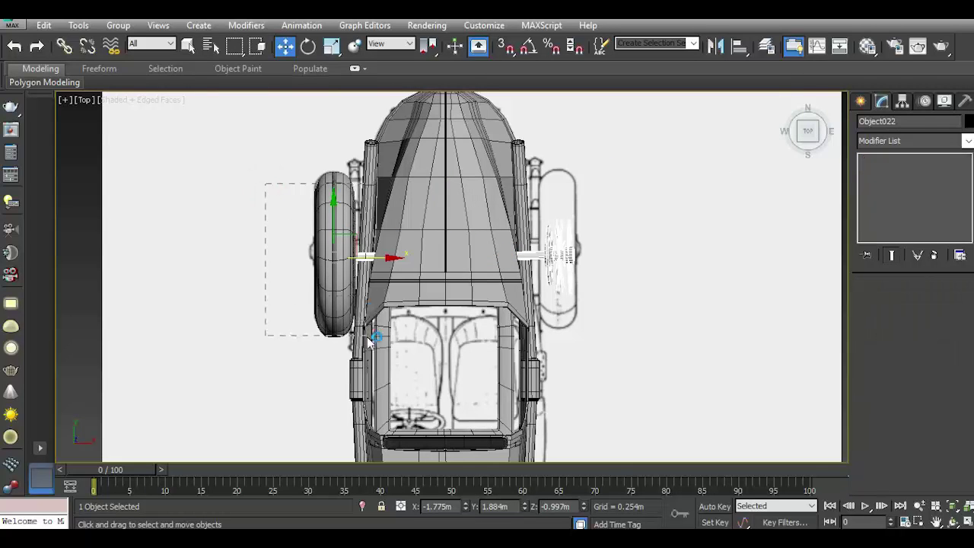
drag(239, 185, 341, 322)
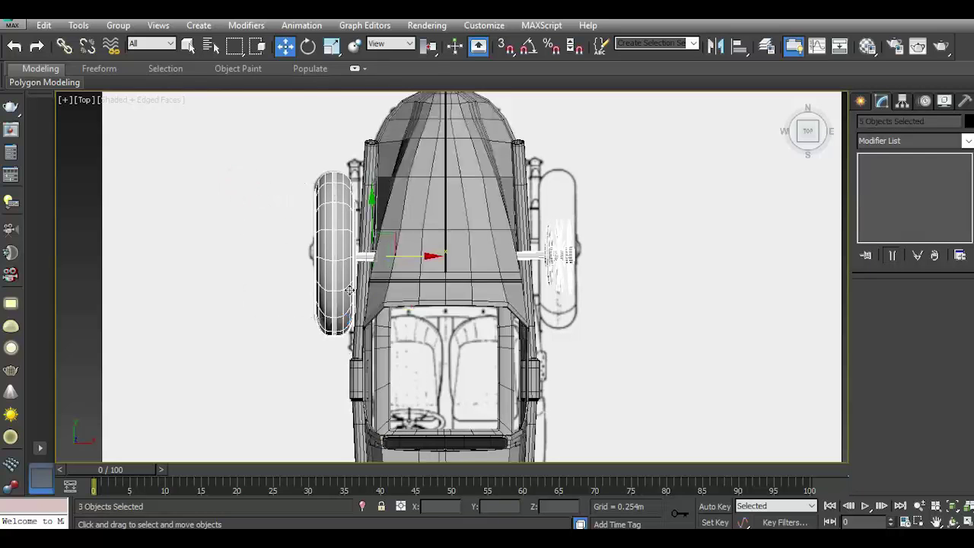
shift+drag(367, 257, 605, 252)
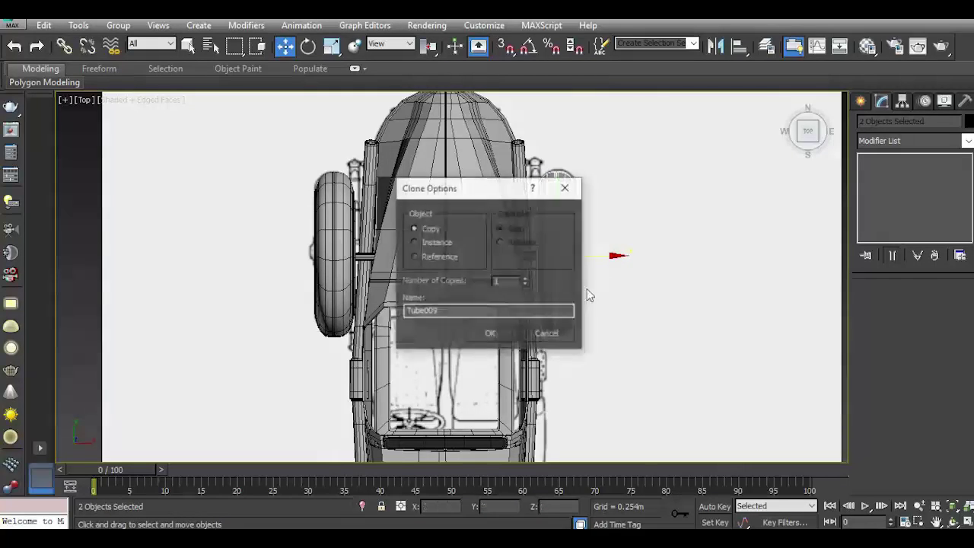
click(498, 330)
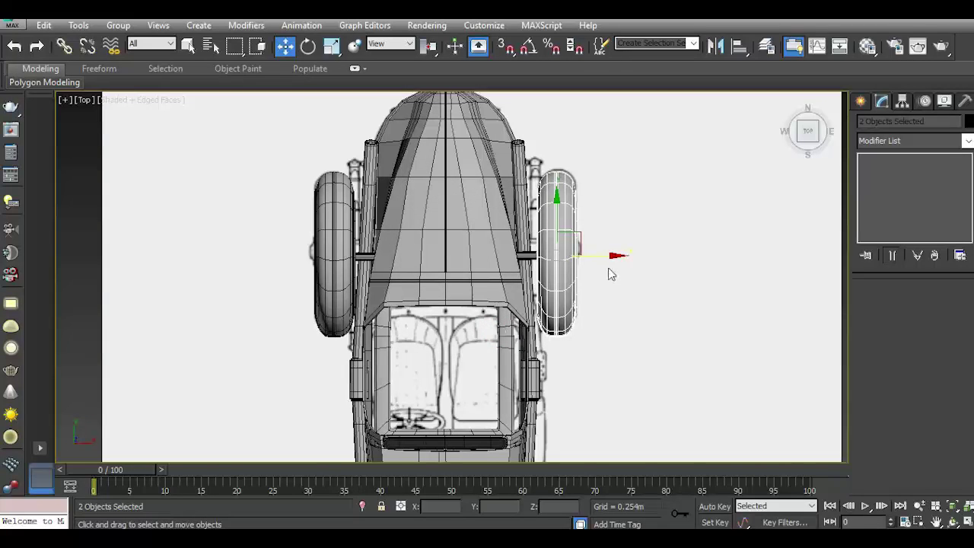
Nudge the copy right, then raise both front wheels slightly to match the blueprint
drag(604, 258, 606, 257)
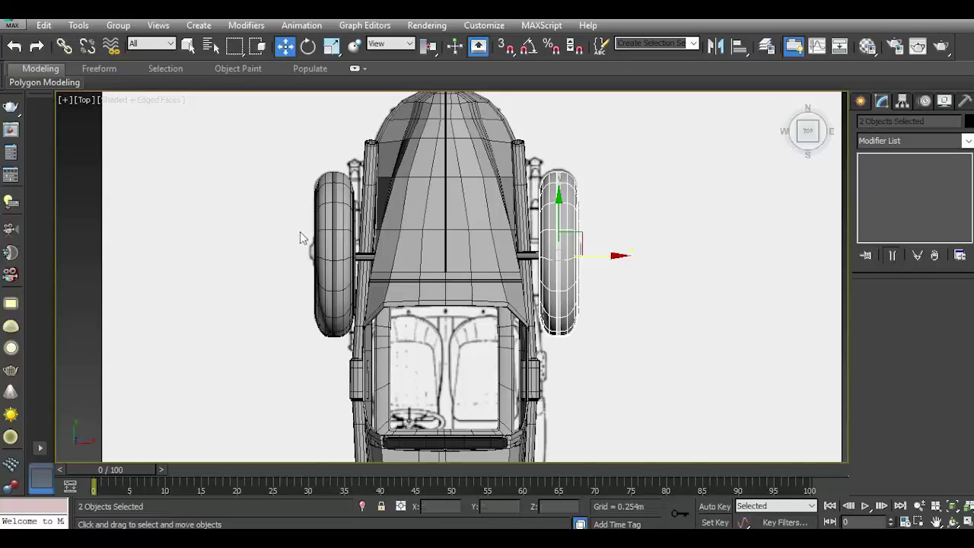
ctrl+drag(325, 305, 339, 332)
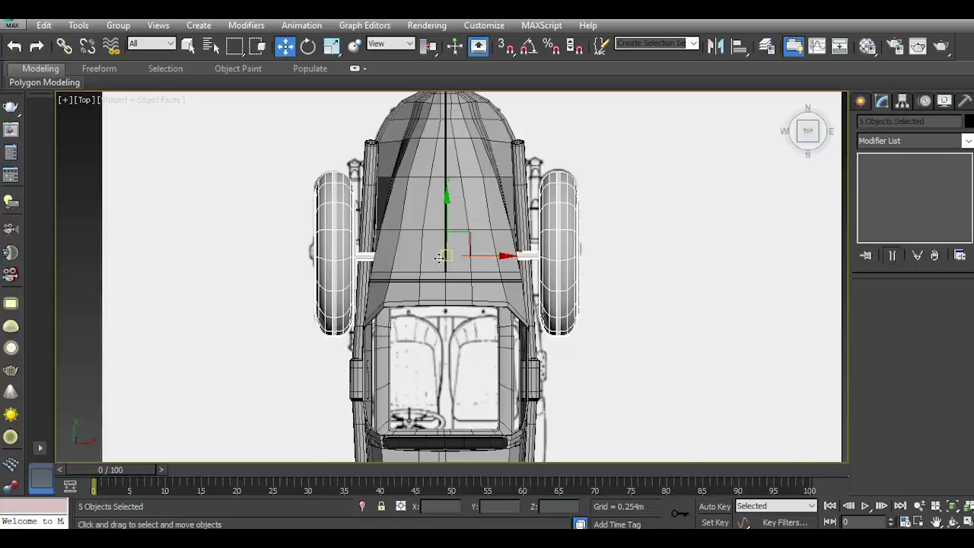
drag(444, 235, 444, 228)
click(628, 260)
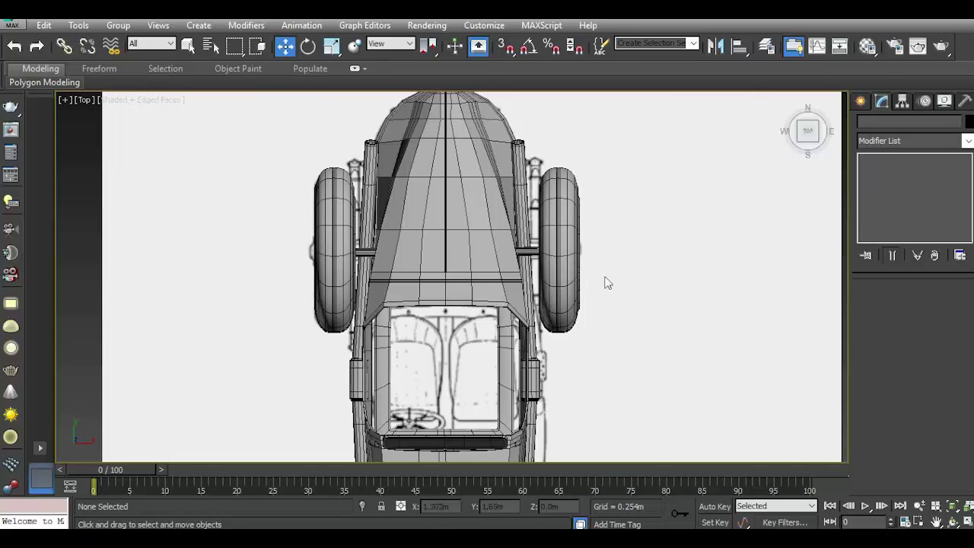
Move only the right wheel (without the axle) slightly inward and switch to Perspective view
scroll(595, 284, down, 5)
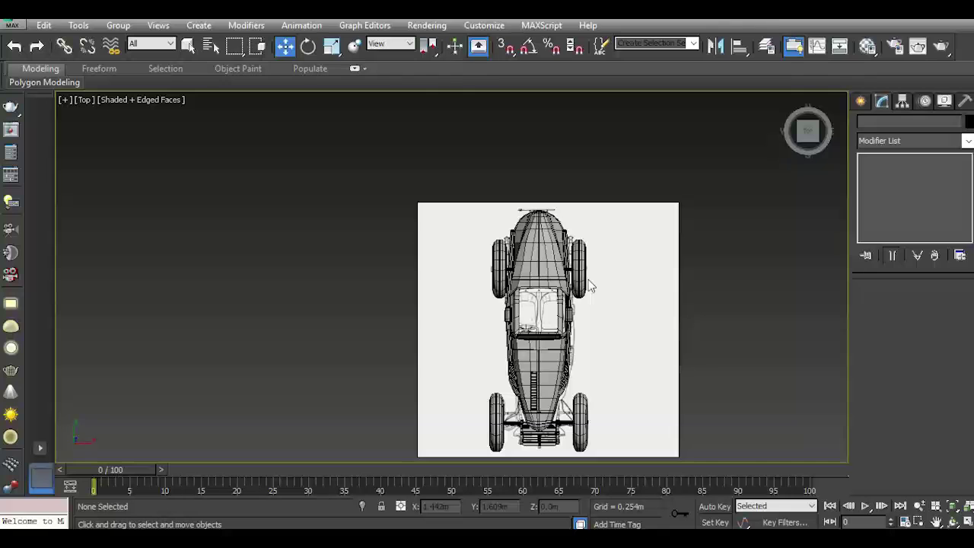
scroll(585, 262, up, 5)
click(653, 279)
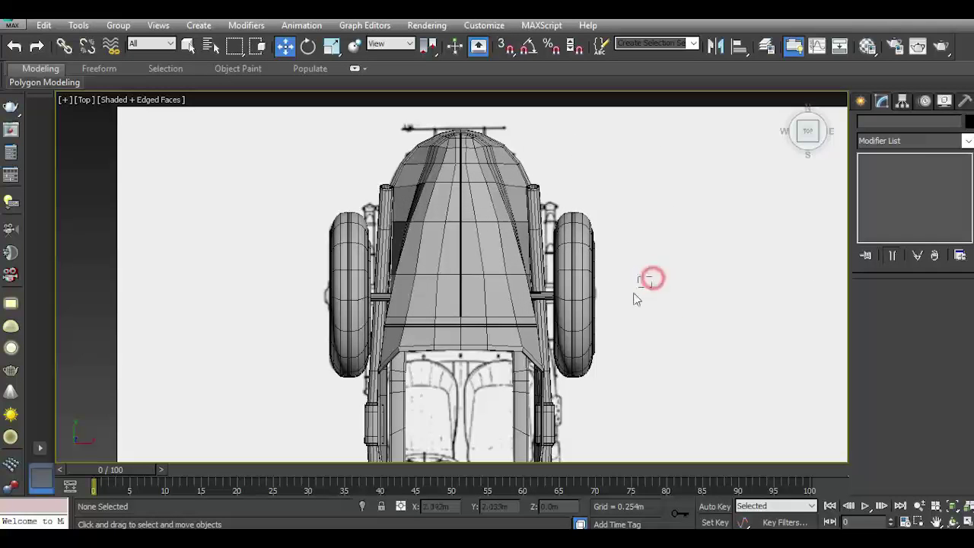
drag(641, 309, 563, 335)
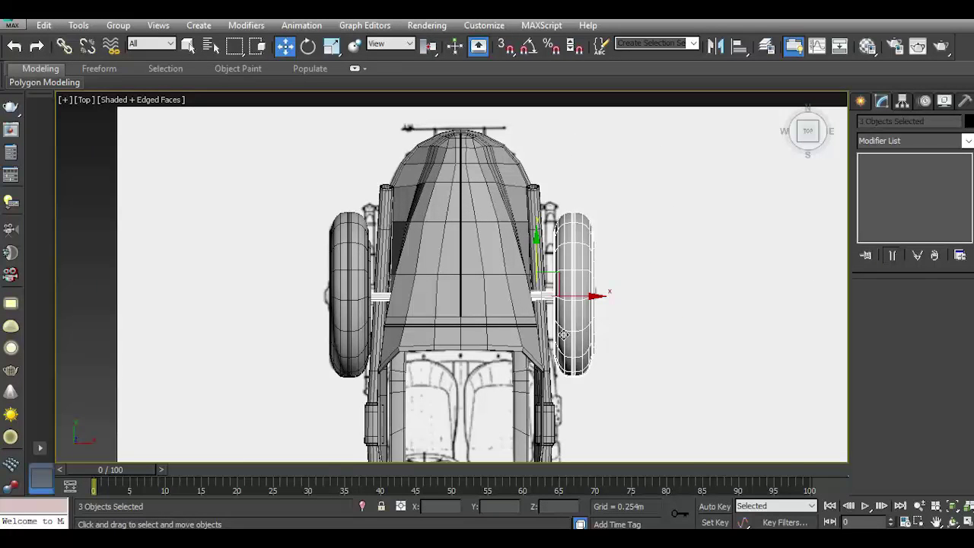
alt+click(538, 297)
drag(608, 295, 607, 295)
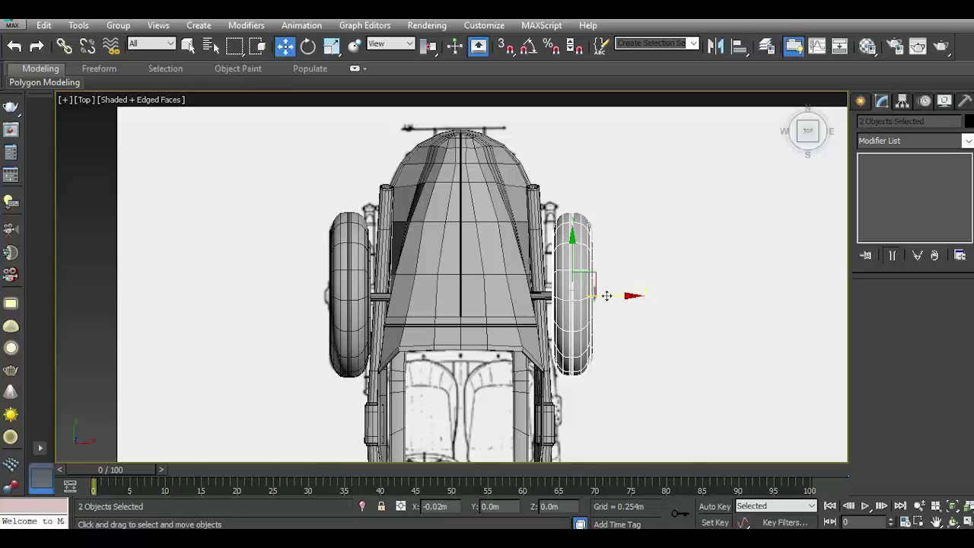
key(p)
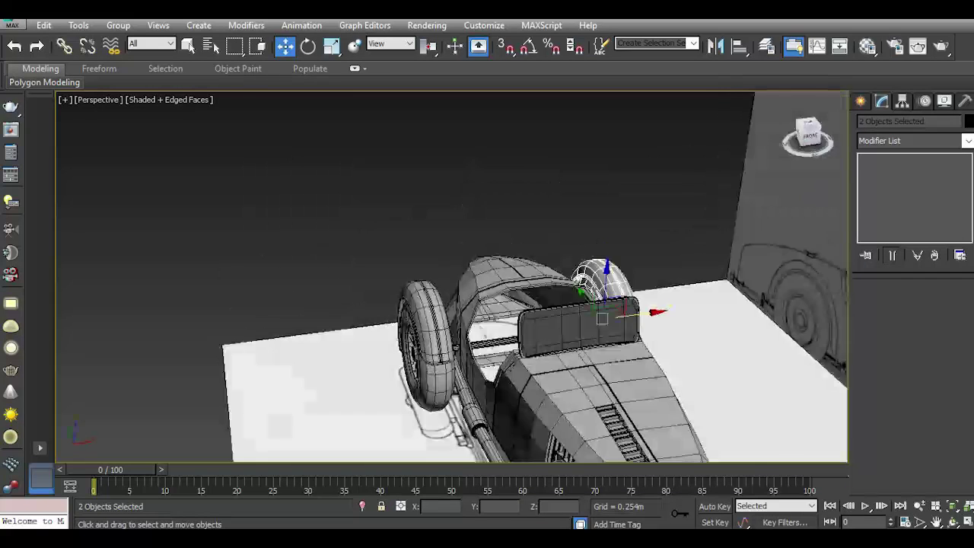
Freeze the upright blueprint plane behind the car using Freeze Selection
drag(809, 129, 609, 158)
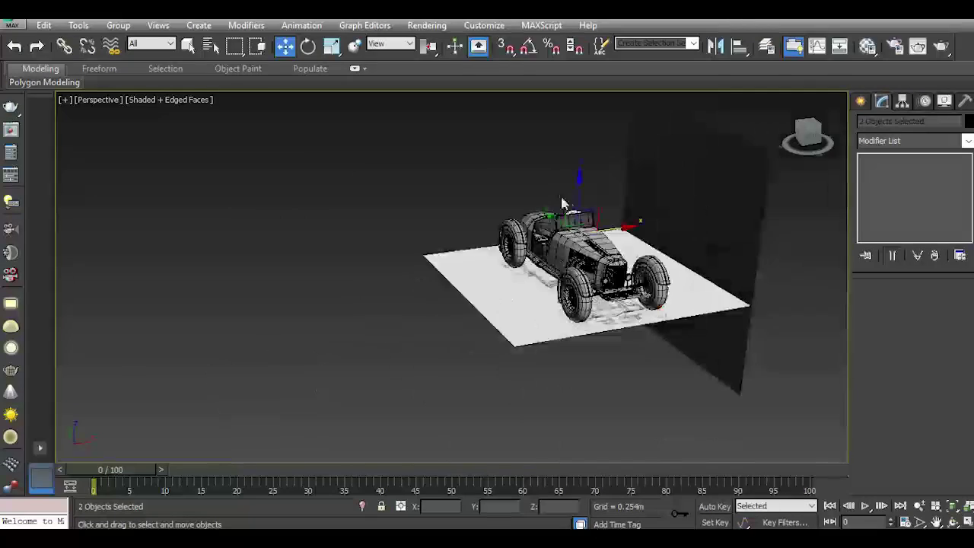
scroll(632, 255, up, 4)
scroll(631, 254, down, 5)
click(632, 254)
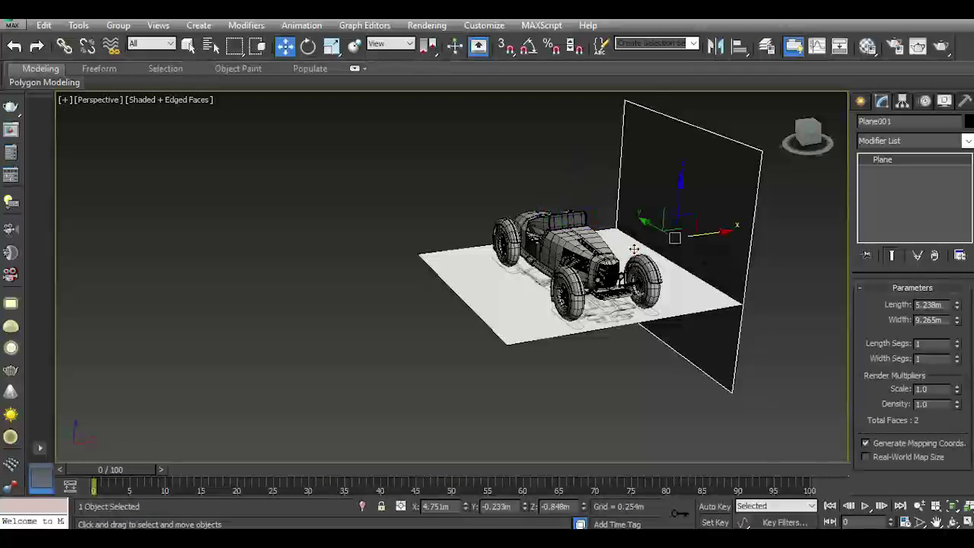
right_click(691, 219)
click(735, 133)
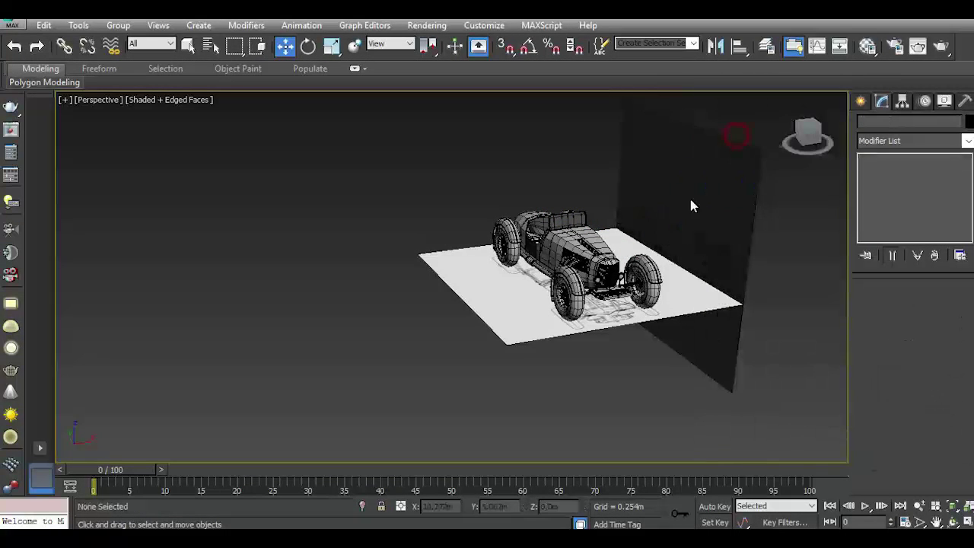
Select the car body, orbit around it to inspect, then deselect
scroll(615, 249, up, 3)
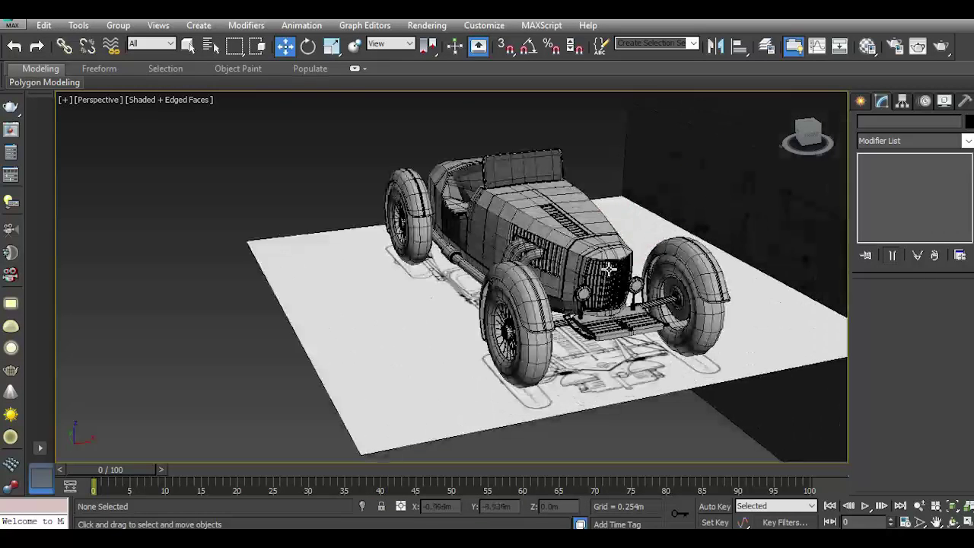
click(547, 240)
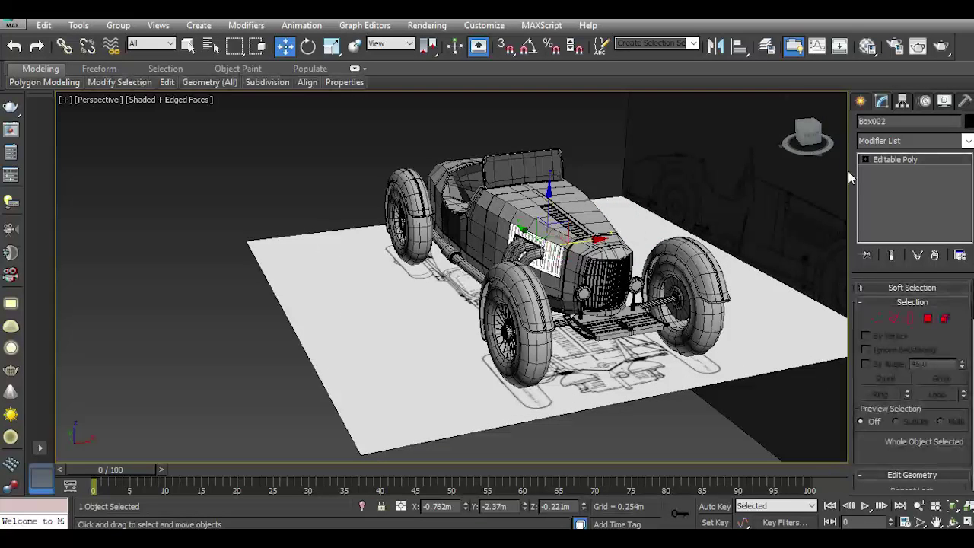
click(581, 217)
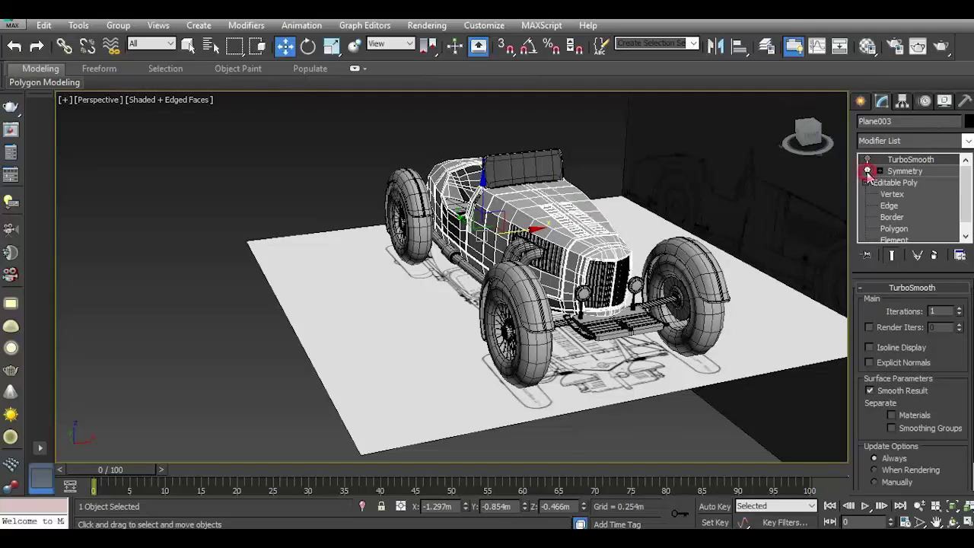
mouse_move(826, 139)
mouse_down()
mouse_move(792, 145)
mouse_move(816, 137)
mouse_up()
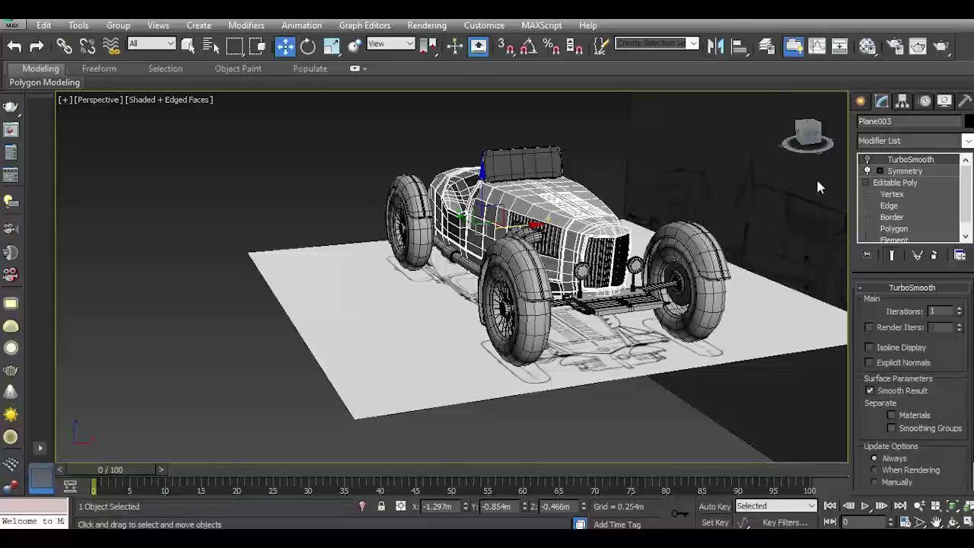
click(792, 197)
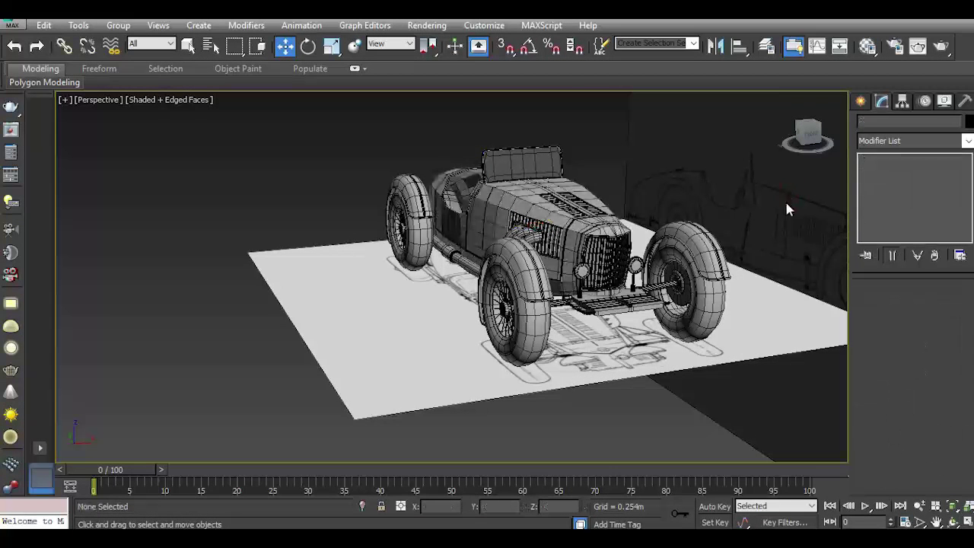
In Top view, zoom to the grille and draw a thin flat Box below it
key(t)
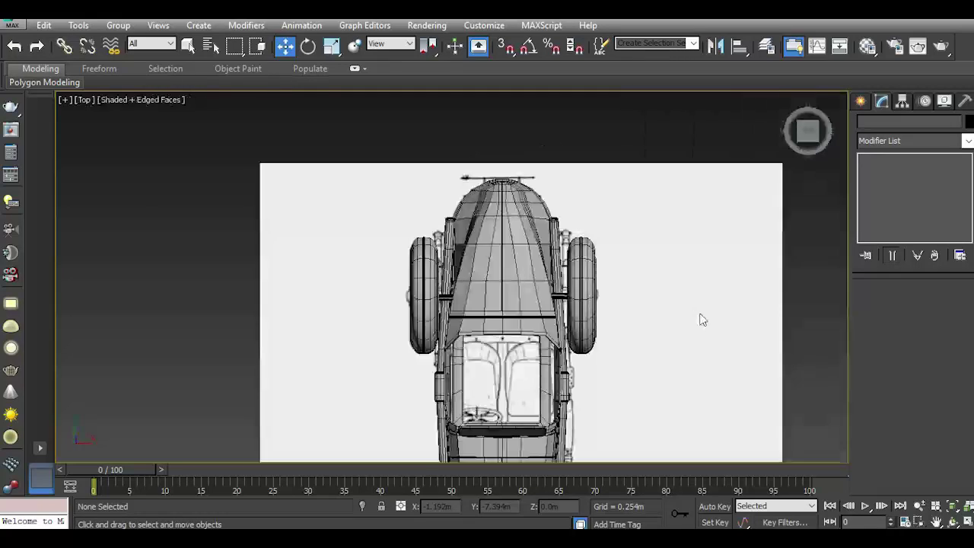
key(z)
scroll(517, 350, up, 3)
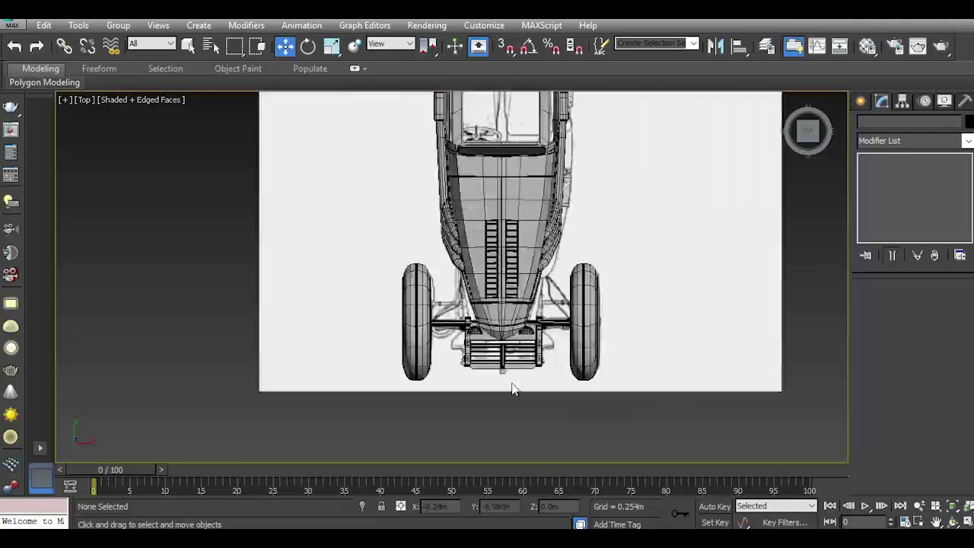
scroll(513, 388, up, 3)
click(861, 105)
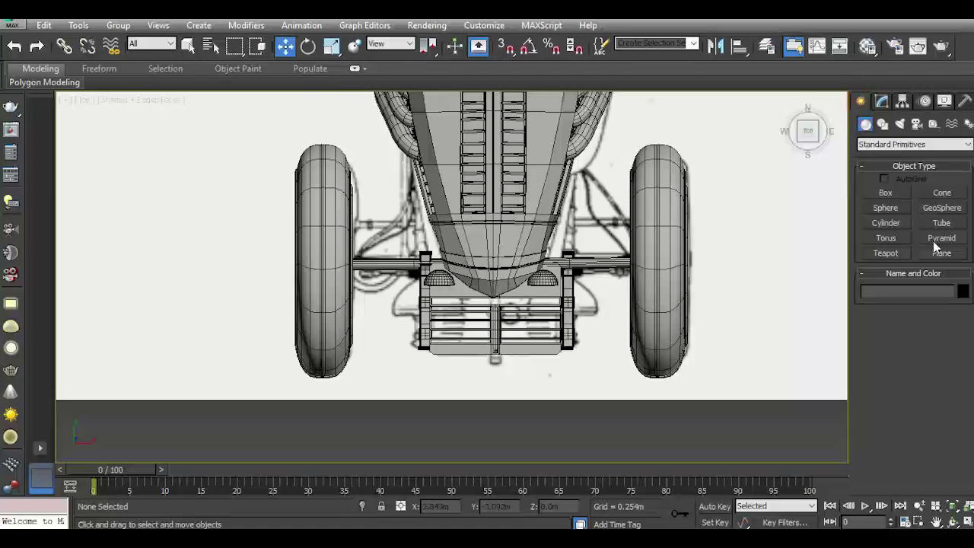
click(885, 193)
scroll(468, 359, up, 3)
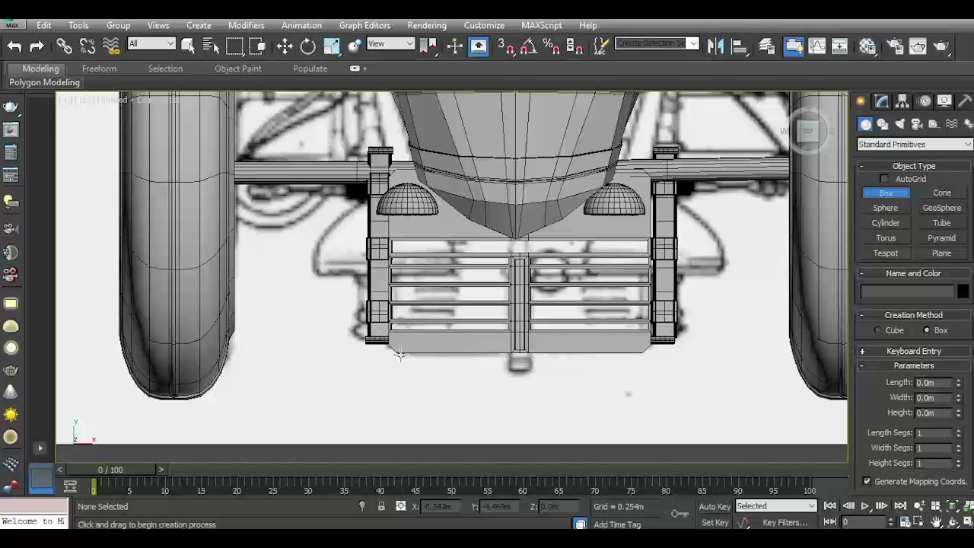
mouse_move(401, 355)
mouse_down()
mouse_move(630, 402)
mouse_move(643, 420)
mouse_up()
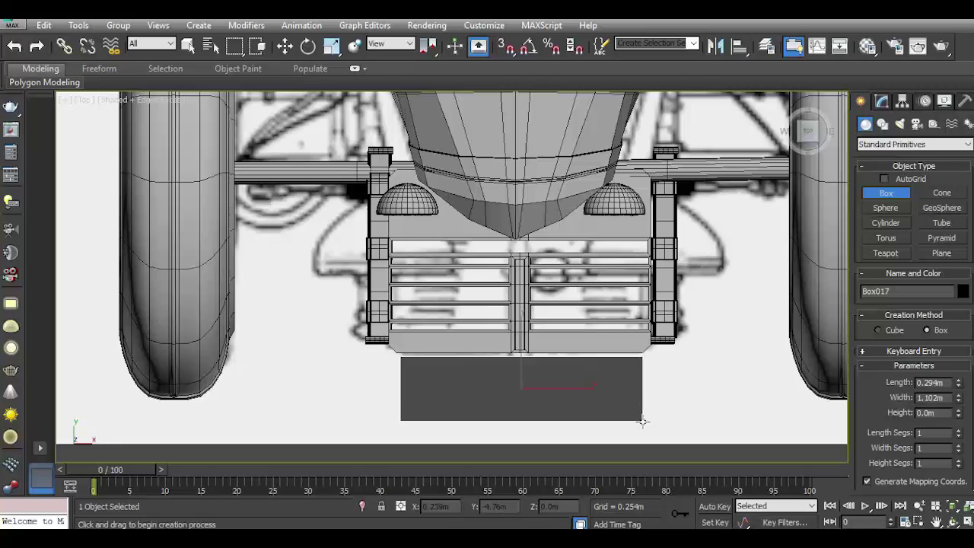
Lower the plate box below the axle on Z and bring up the Material Editor
click(283, 46)
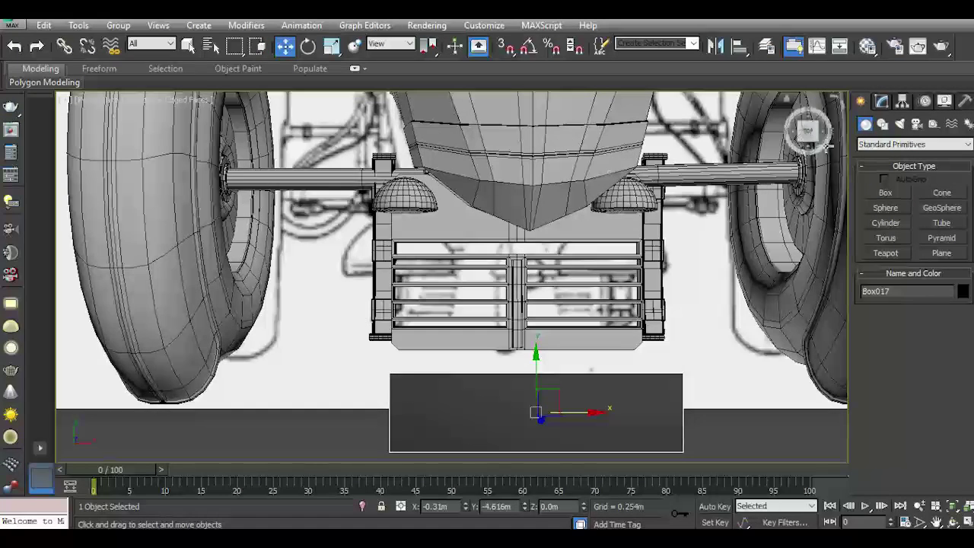
drag(808, 131, 791, 140)
alt+middle_drag(532, 289, 598, 152)
drag(598, 152, 583, 322)
mouse_move(583, 322)
alt+middle_down()
mouse_move(608, 259)
mouse_move(639, 244)
alt+middle_up()
scroll(609, 259, up, 5)
click(867, 47)
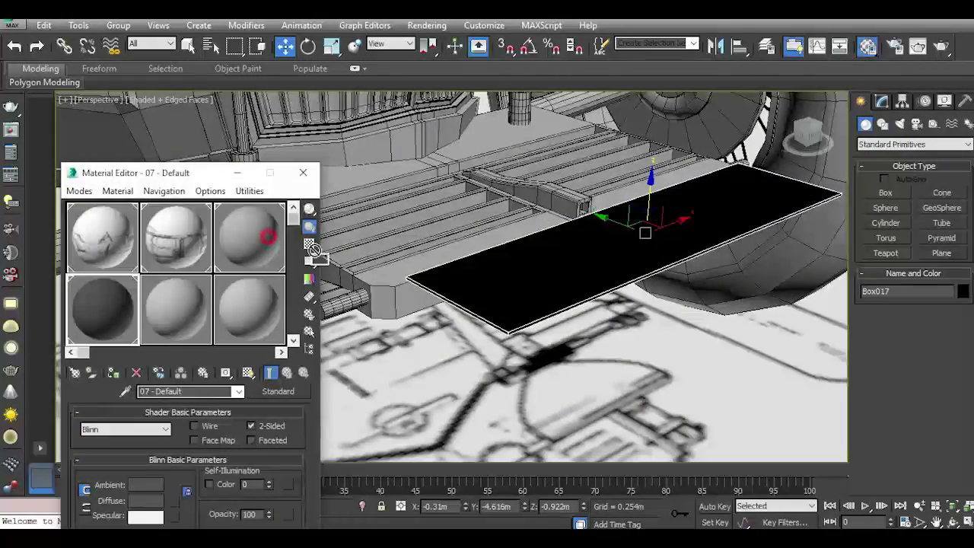
Apply a material to the plate box, reduce its Length, raise its Height, and save
drag(269, 239, 429, 264)
click(311, 174)
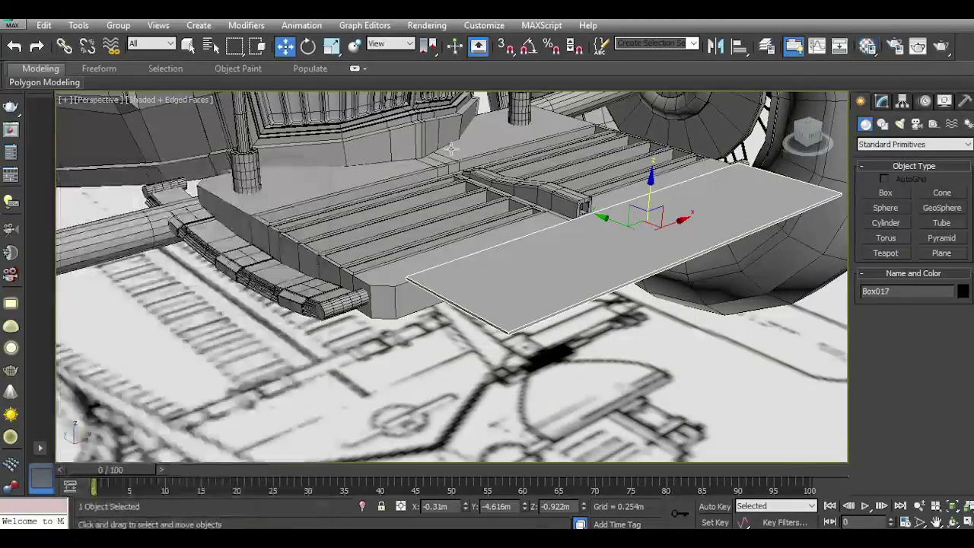
click(881, 102)
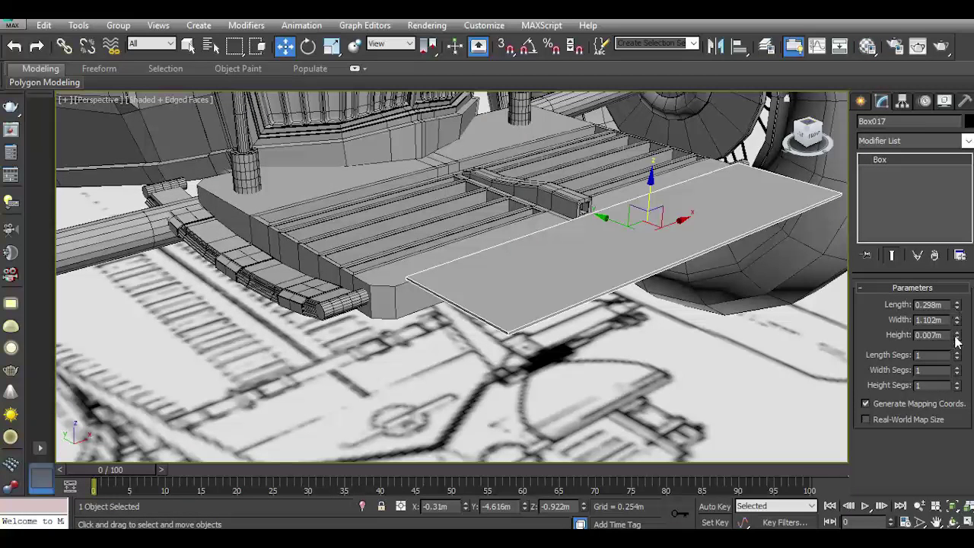
mouse_move(958, 305)
mouse_down()
mouse_move(958, 335)
mouse_move(954, 293)
mouse_up()
drag(958, 338, 958, 323)
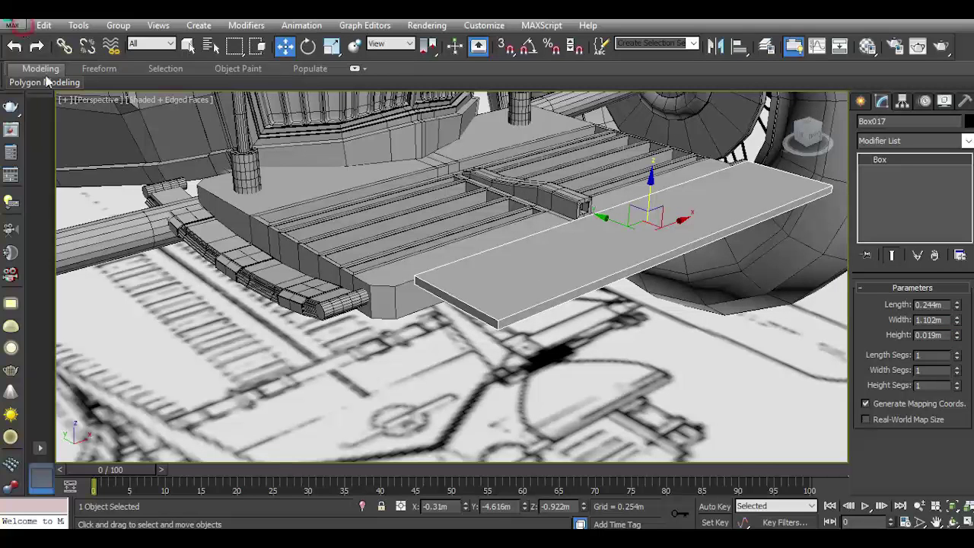
click(60, 143)
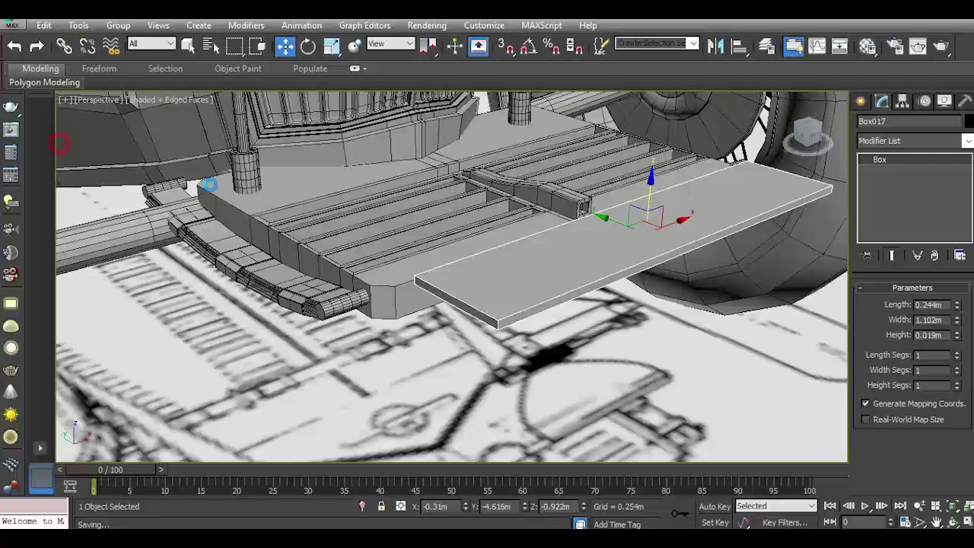
Rotate the board 90° on X with Angle Snap and lower it beneath the front frame
click(308, 48)
click(529, 47)
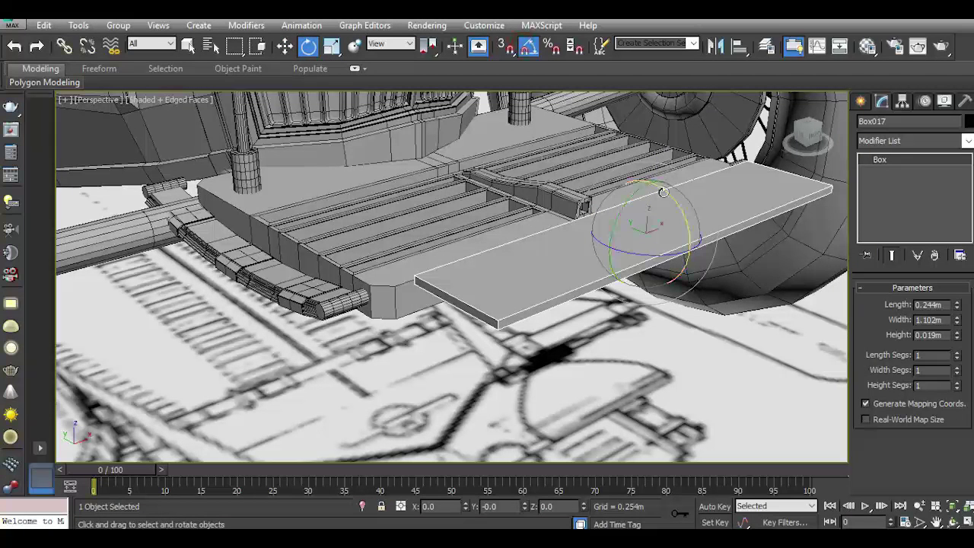
drag(664, 196, 456, 122)
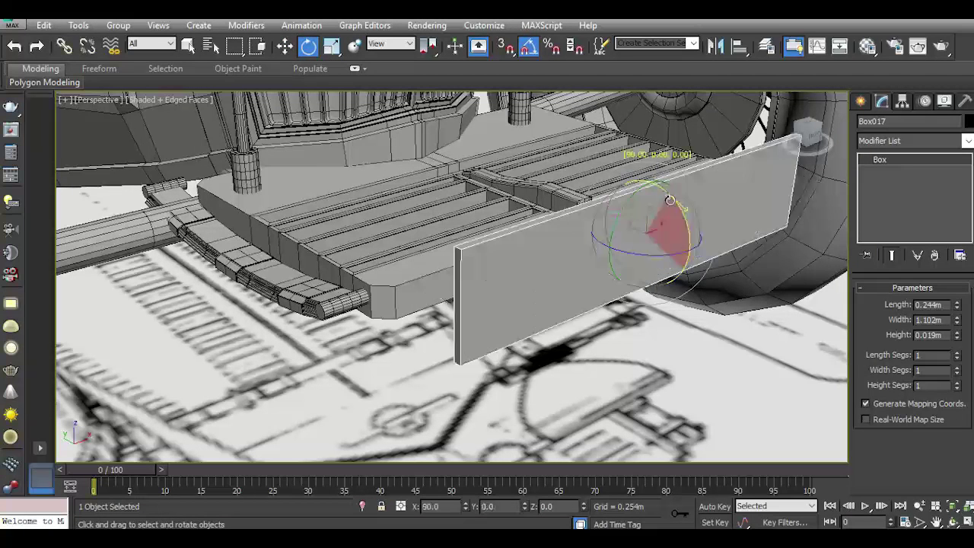
click(284, 47)
mouse_move(647, 201)
mouse_down()
mouse_move(630, 276)
mouse_move(546, 245)
mouse_up()
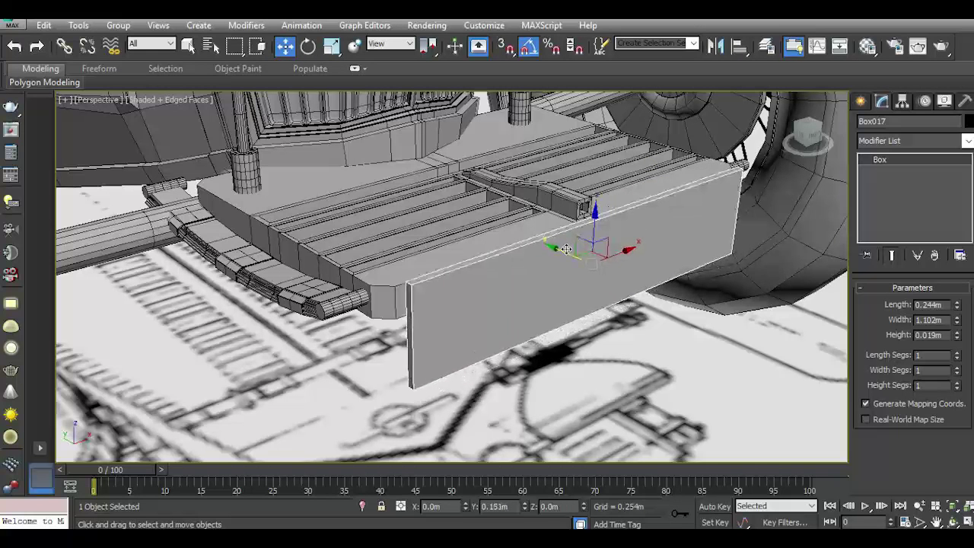
drag(568, 225, 559, 260)
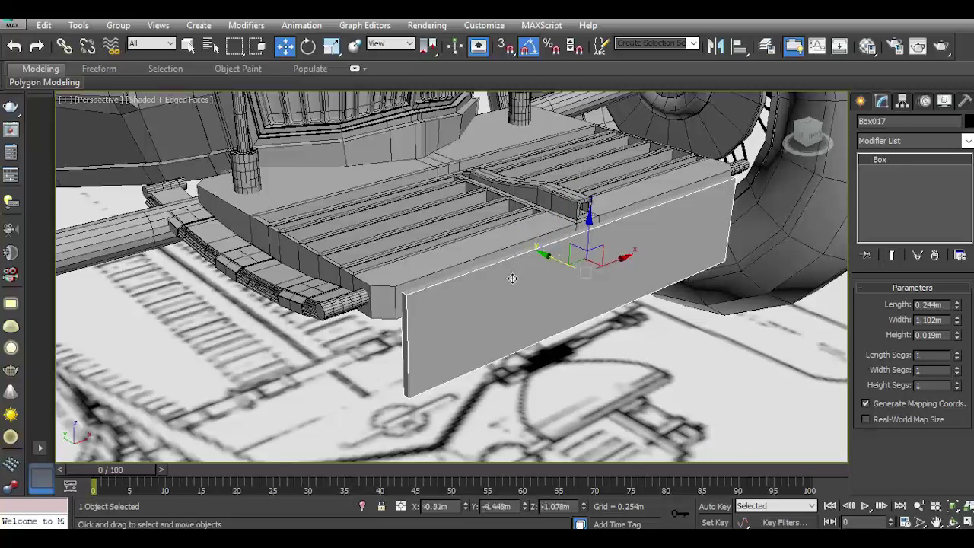
scroll(513, 278, up, 2)
scroll(526, 270, down, 3)
scroll(450, 337, up, 3)
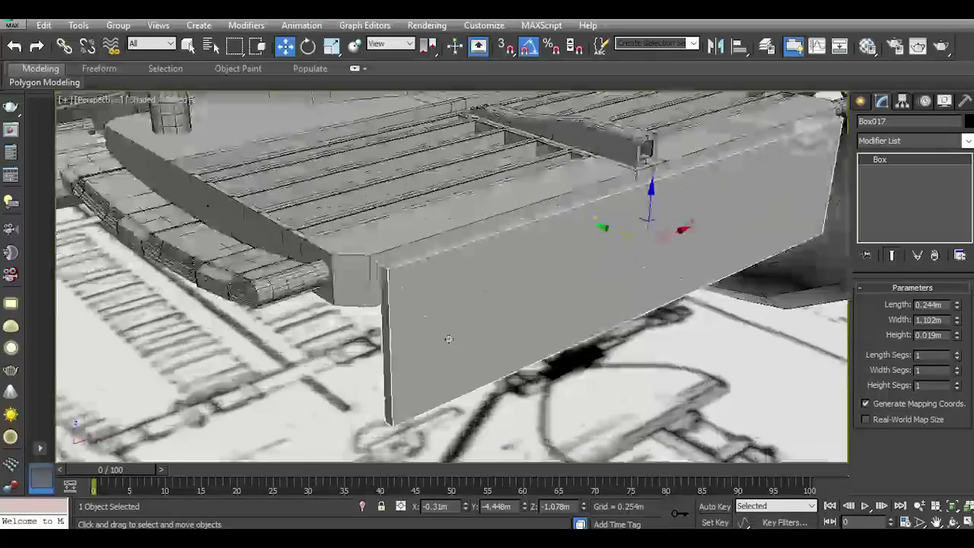
mouse_move(533, 251)
alt+middle_down()
mouse_move(584, 192)
mouse_move(585, 236)
mouse_move(578, 225)
alt+middle_up()
Convert the plate to Editable Poly and select its front polygon
right_click(911, 198)
click(900, 326)
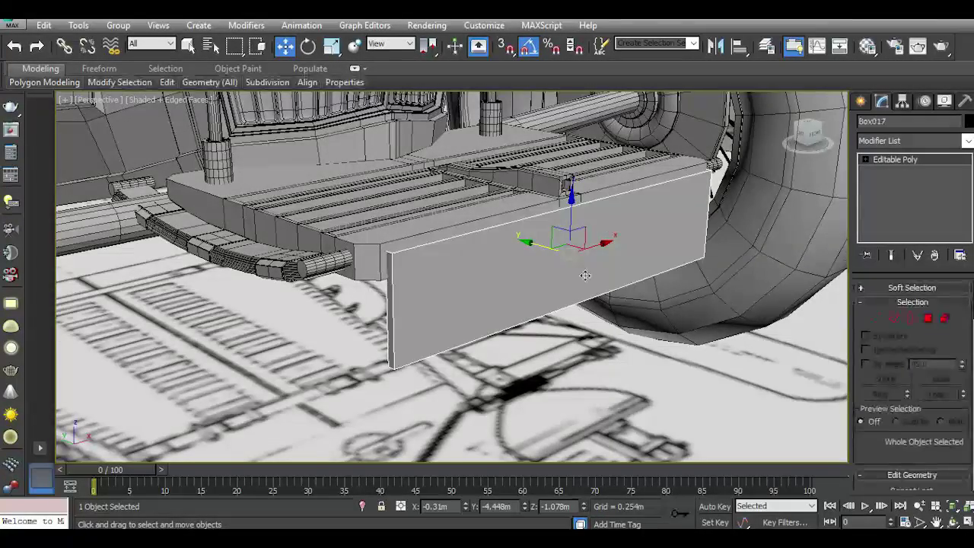
scroll(597, 276, up, 3)
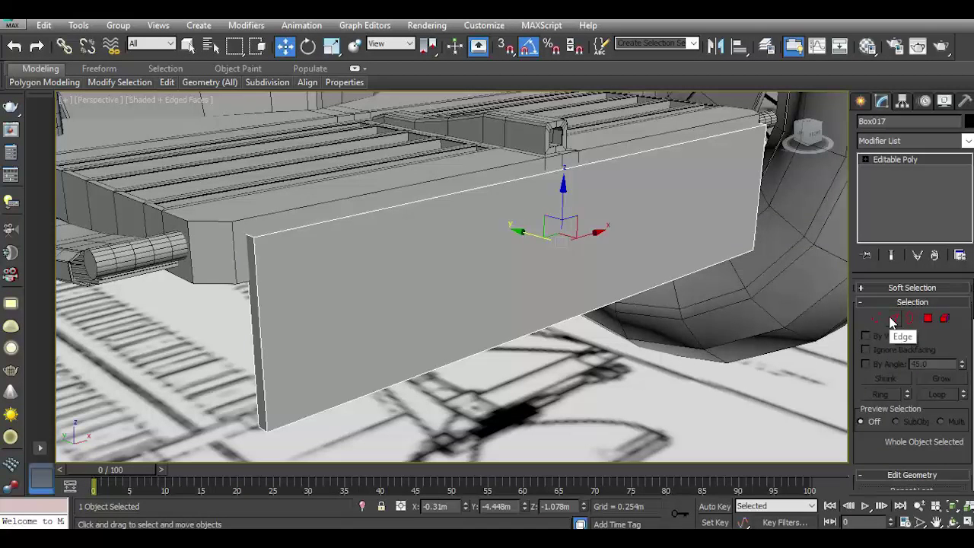
click(927, 318)
click(663, 247)
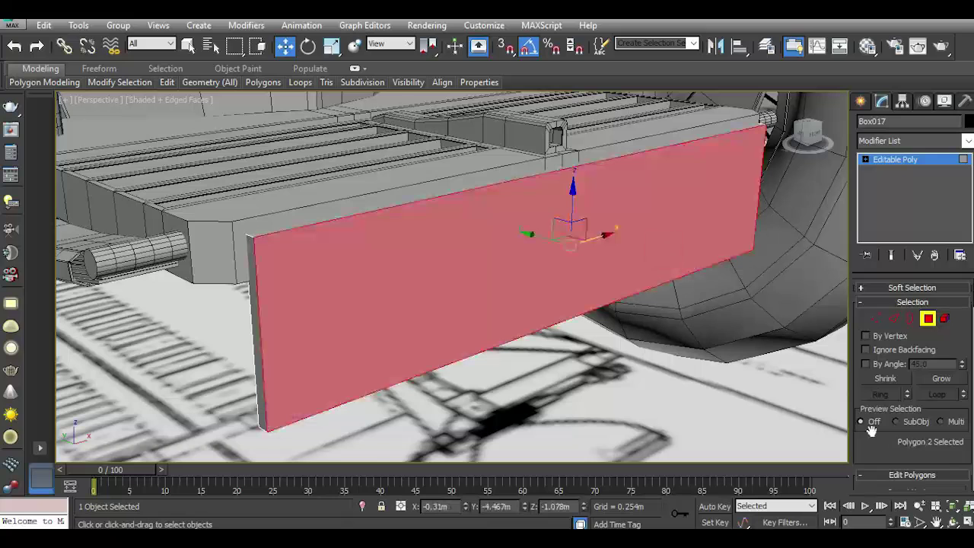
drag(882, 447, 870, 340)
Inset the front face to create a narrow border
click(960, 417)
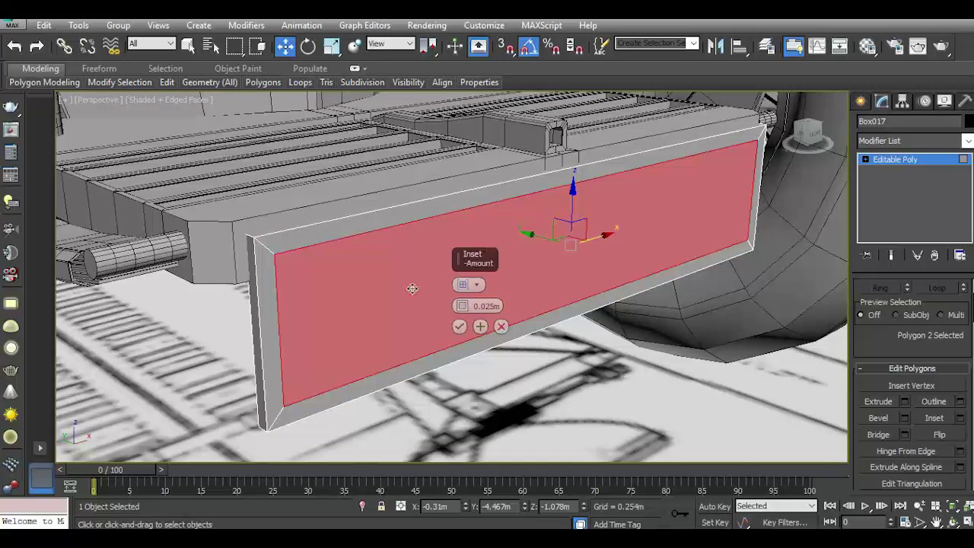
scroll(457, 305, up, 3)
scroll(464, 304, down, 3)
drag(462, 306, 464, 306)
click(460, 327)
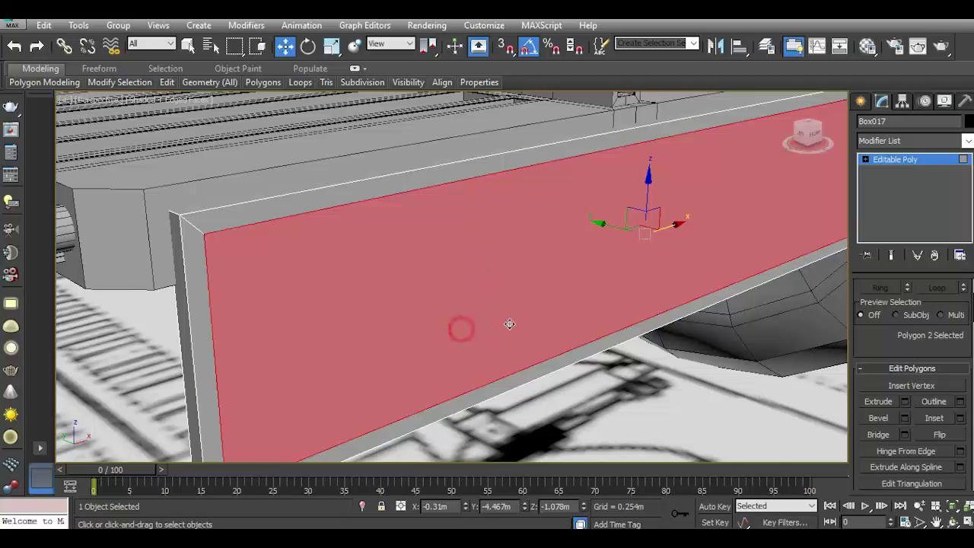
Extrude the inset face outward 0.005m and toggle the NURMS preview back off
click(904, 401)
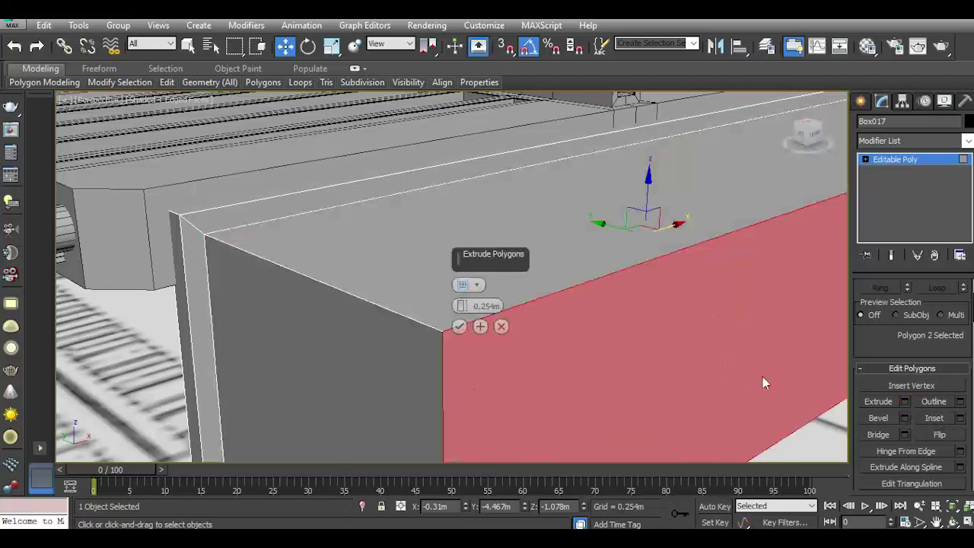
mouse_move(462, 306)
mouse_down()
mouse_move(466, 344)
mouse_move(464, 335)
mouse_up()
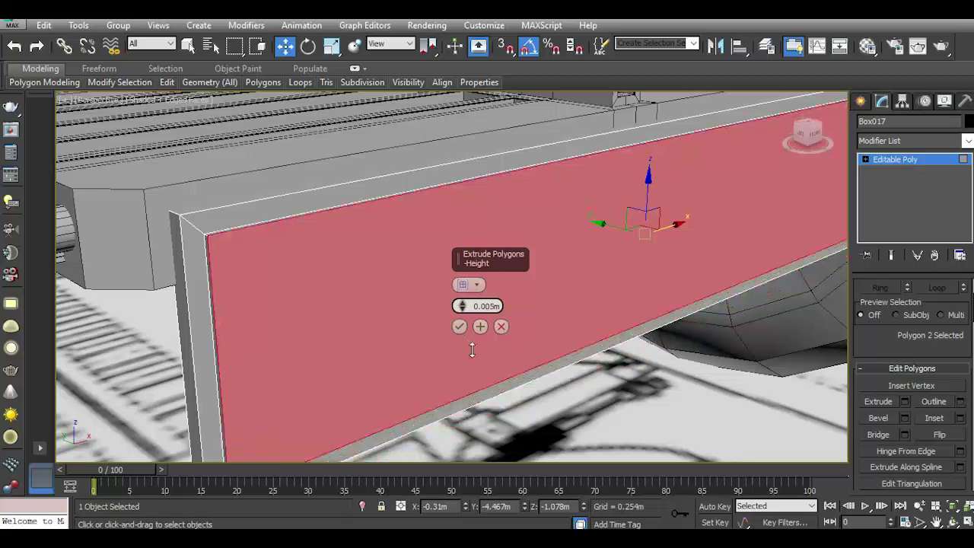
click(460, 328)
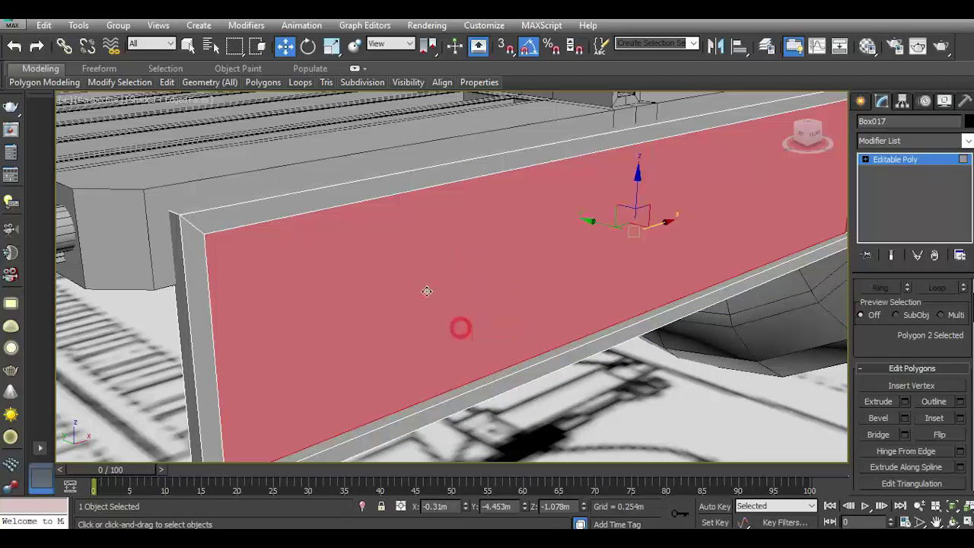
click(216, 163)
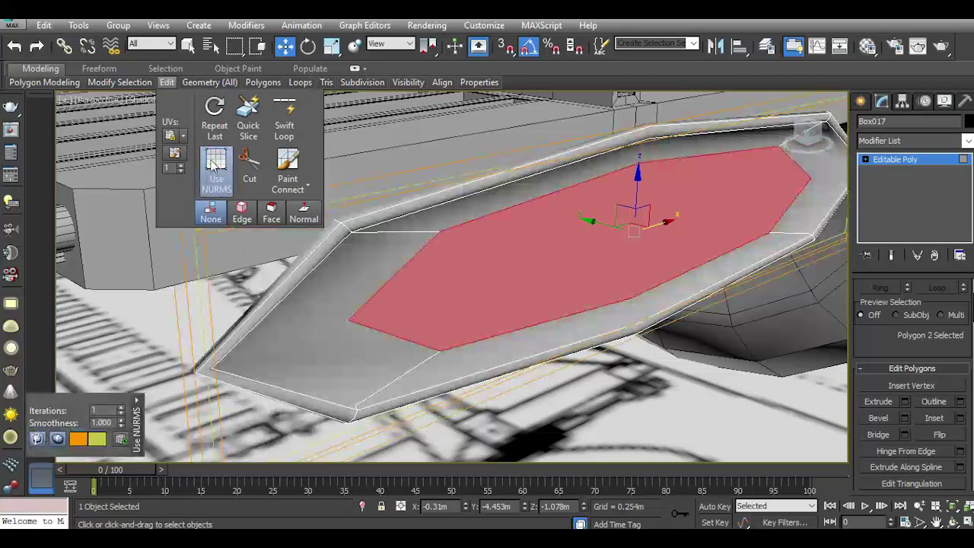
click(215, 163)
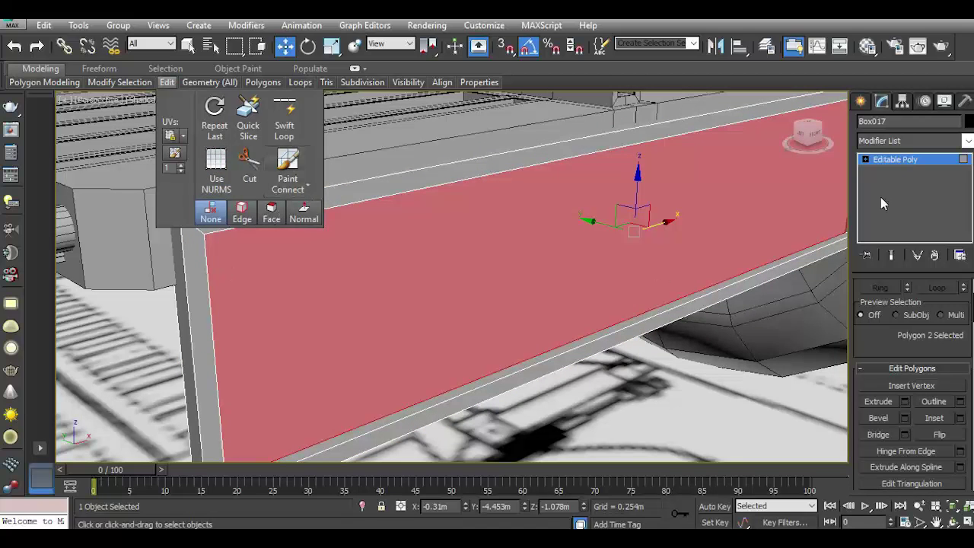
click(865, 159)
click(886, 181)
Select one plate corner edge and extend it with Ring to all matching corner edges
click(177, 212)
scroll(292, 216, down, 3)
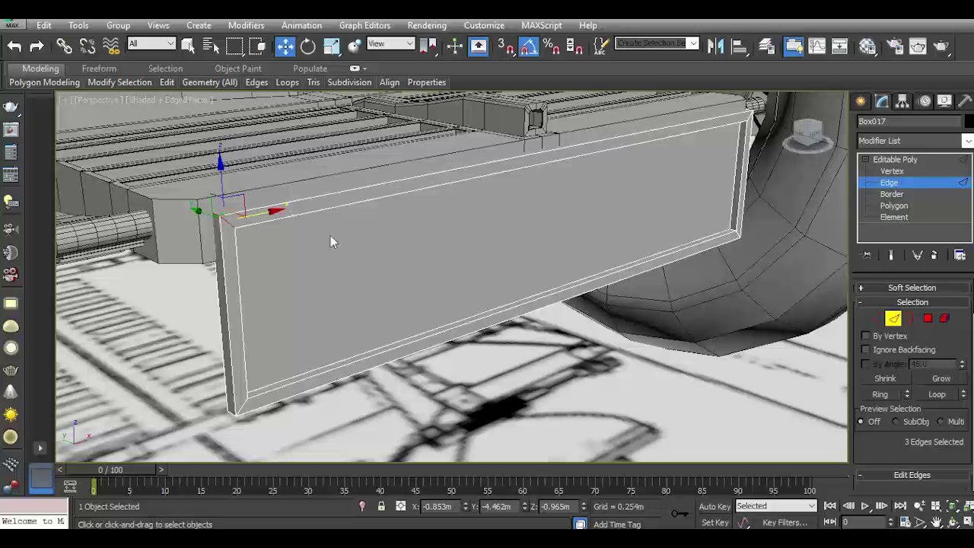
click(878, 395)
scroll(917, 437, down, 2)
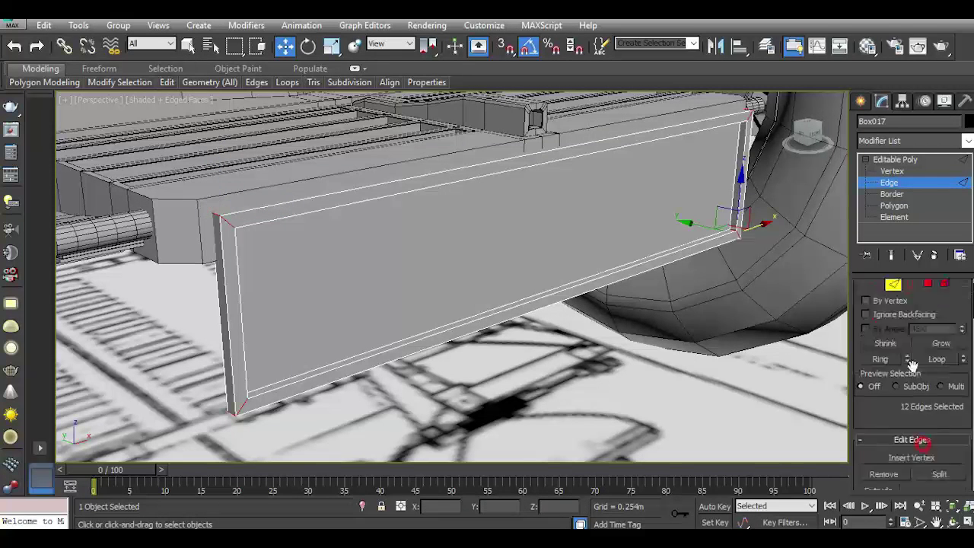
scroll(911, 432, down, 2)
Chamfer the ring of corner edges 0.014m with 2 segments and check the smoothed preview
click(904, 442)
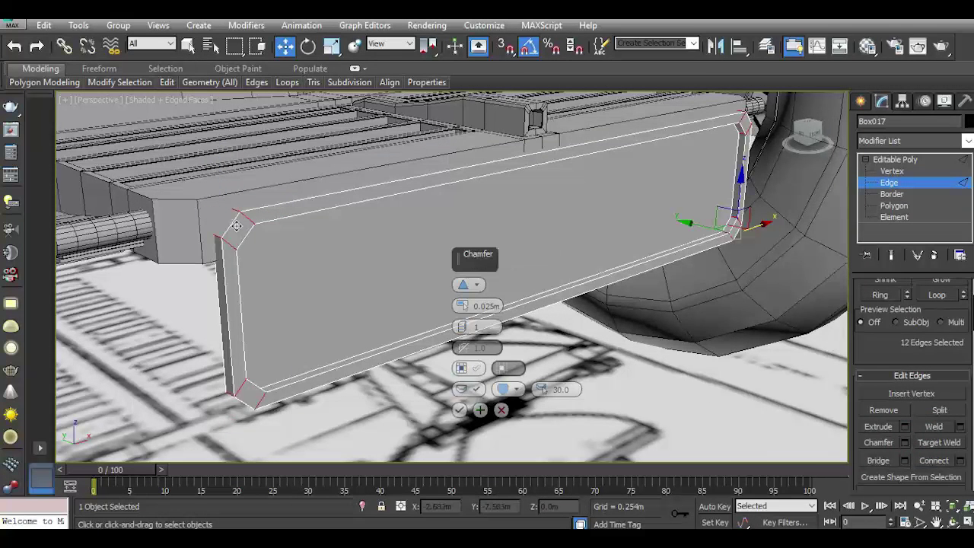
scroll(475, 357, up, 2)
click(469, 389)
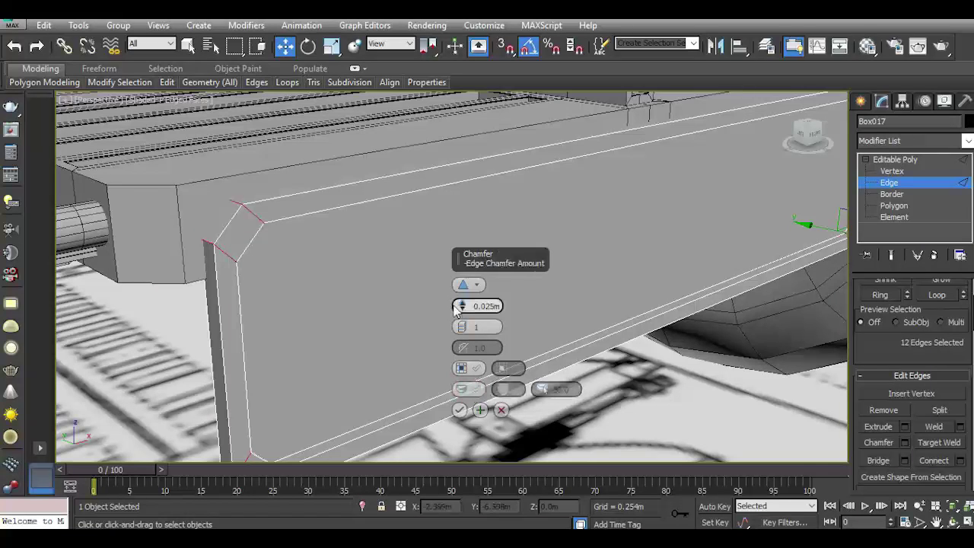
drag(465, 326, 462, 306)
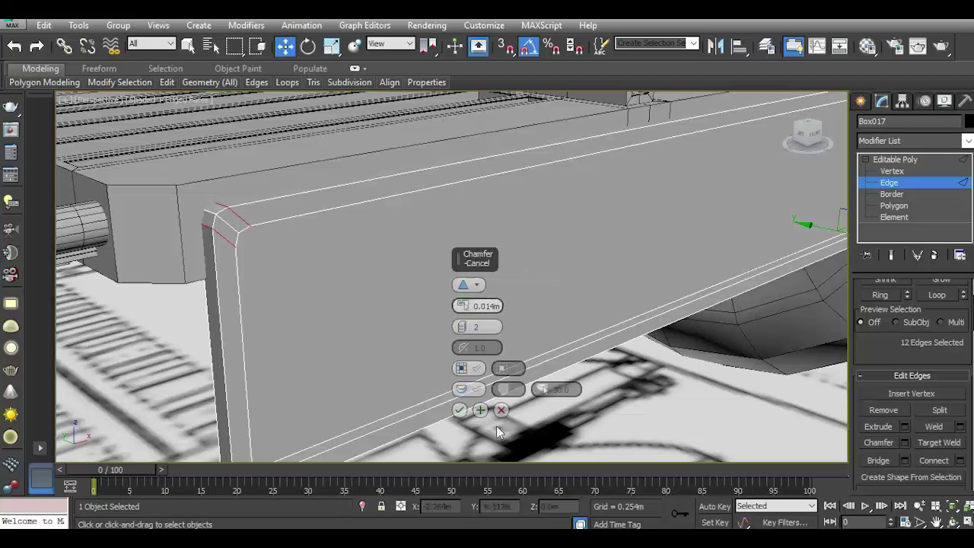
click(460, 409)
scroll(385, 265, down, 3)
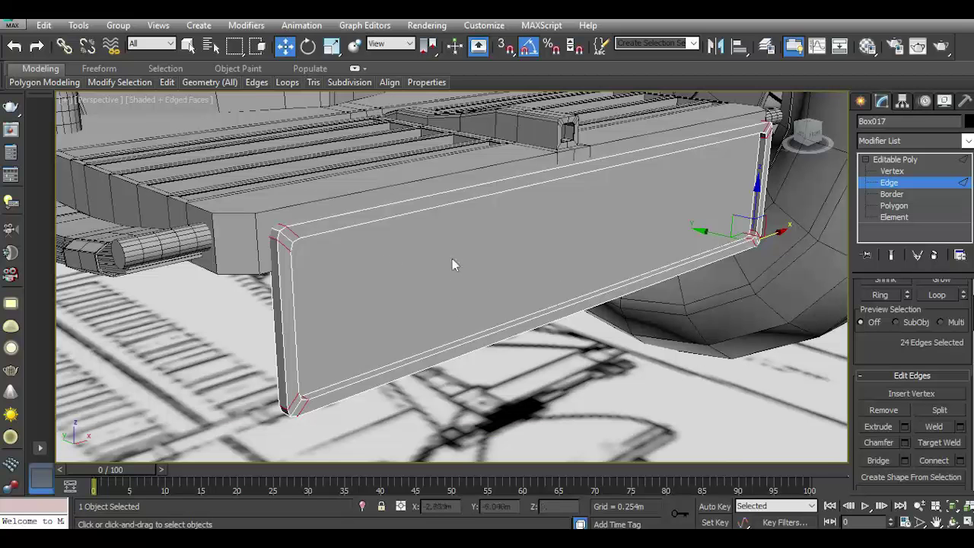
click(216, 161)
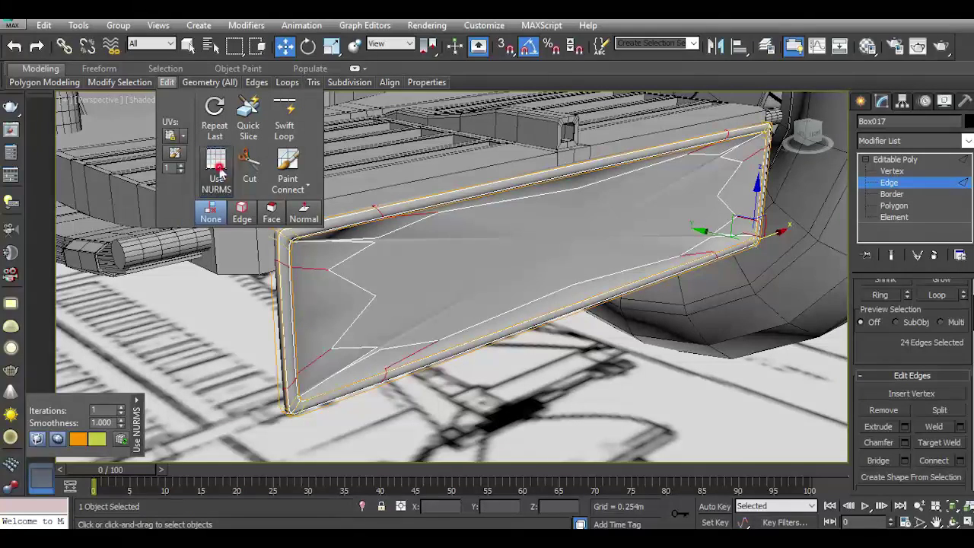
click(216, 161)
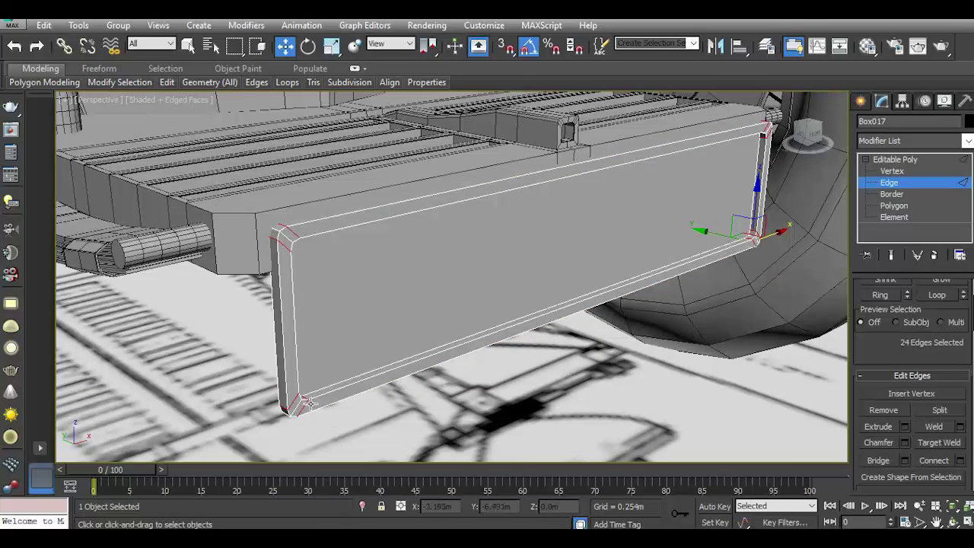
scroll(308, 402, up, 3)
Select the bottom-and-side edge loop of the plate and add several short corner edges
double_click(327, 373)
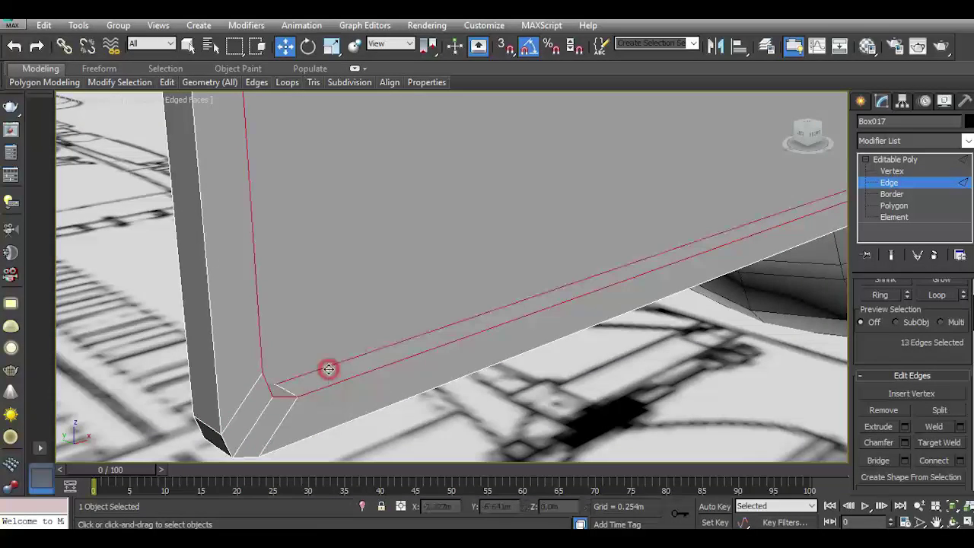
scroll(328, 369, down, 2)
scroll(320, 370, down, 2)
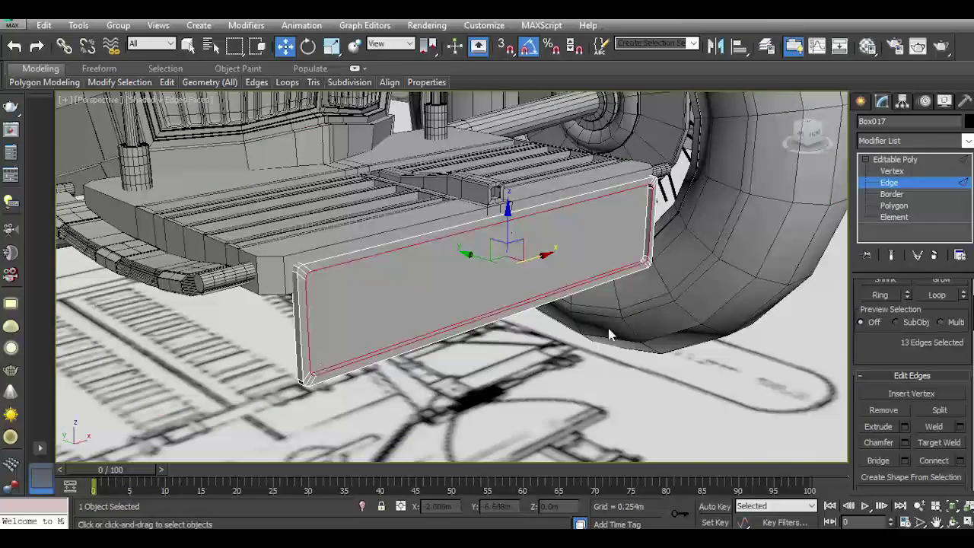
scroll(655, 282, up, 2)
scroll(645, 259, up, 2)
ctrl+click(614, 244)
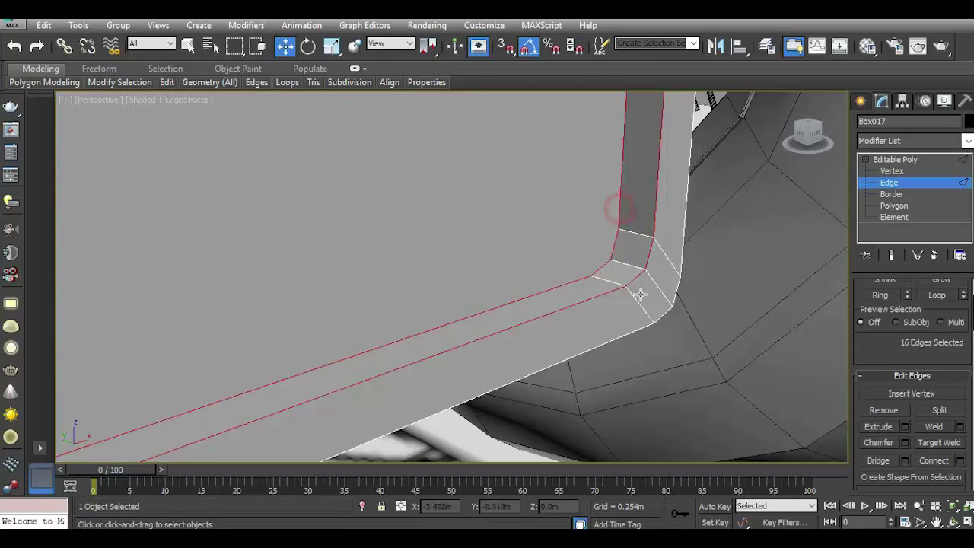
scroll(640, 295, down, 5)
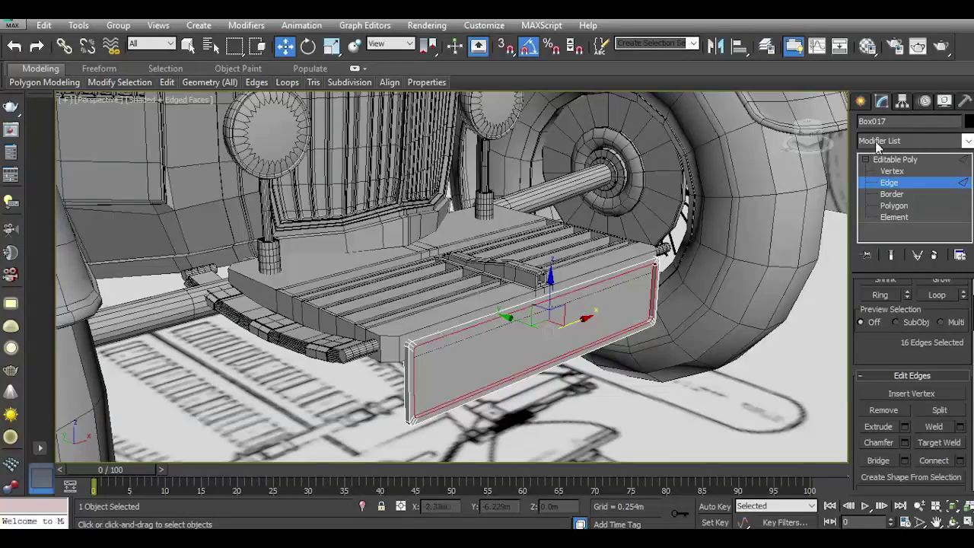
mouse_move(487, 319)
alt+middle_down()
mouse_move(457, 394)
mouse_move(396, 313)
mouse_move(787, 223)
mouse_move(475, 298)
alt+middle_up()
scroll(457, 393, up, 3)
ctrl+click(446, 373)
scroll(378, 317, up, 3)
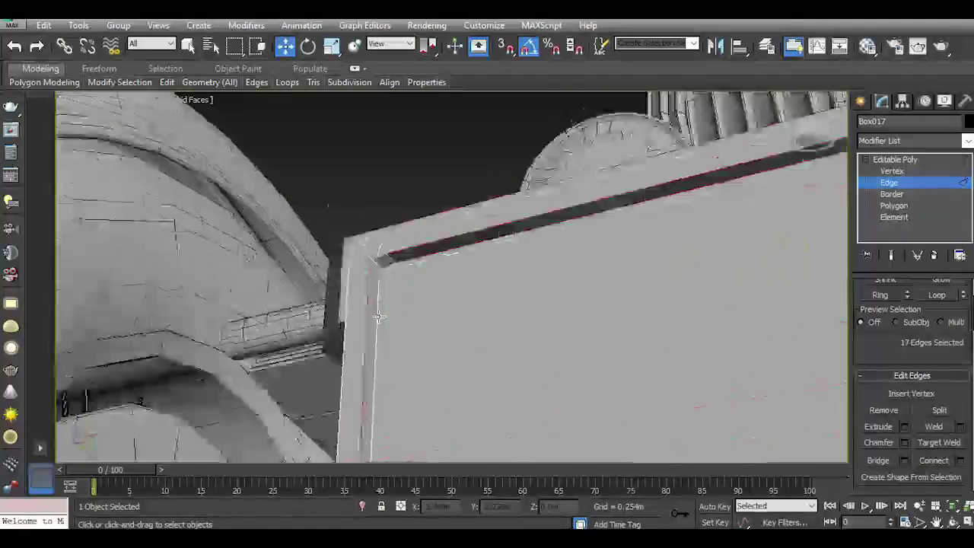
ctrl+click(376, 318)
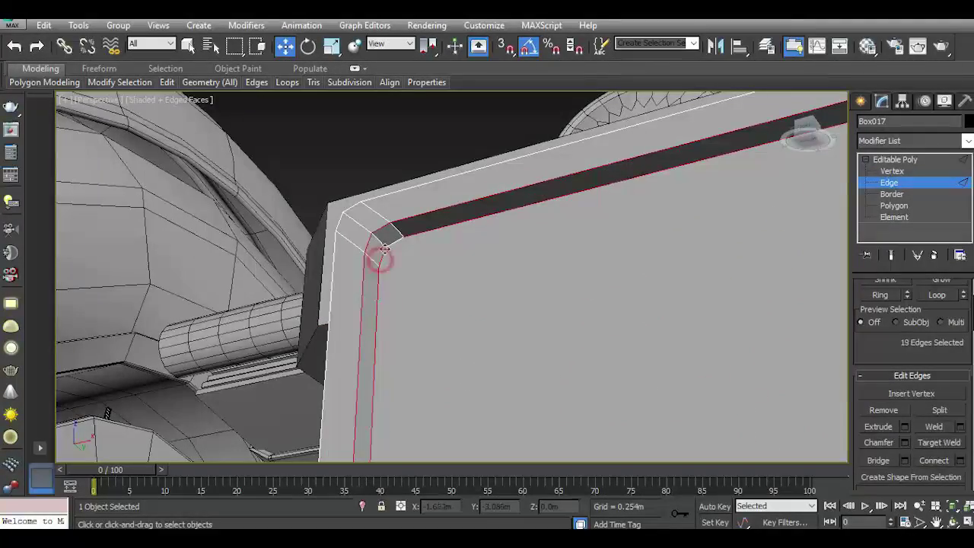
scroll(390, 244, down, 4)
alt+middle_drag(390, 243, 400, 200)
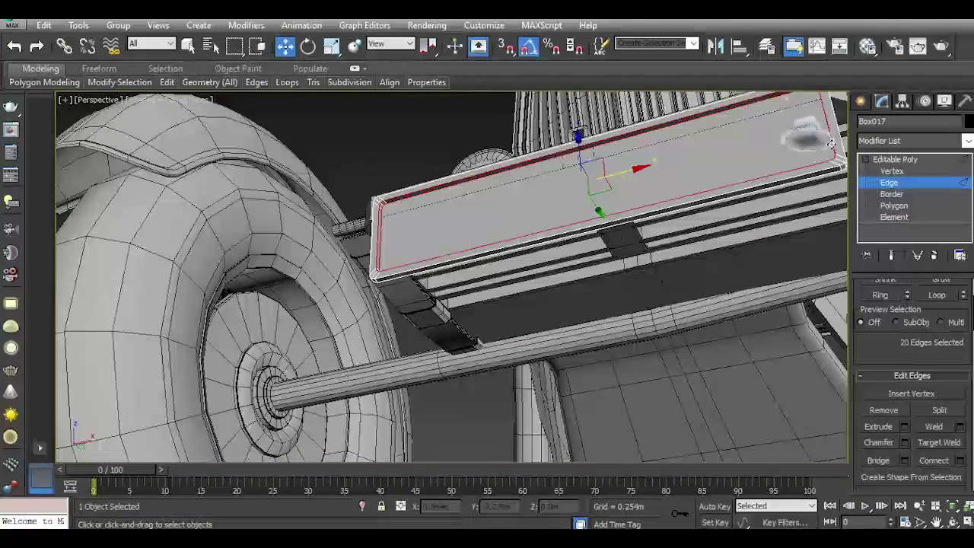
Restart with the edge loop around the front face, adding border, bottom and vertical corner edges
alt+middle_drag(832, 143, 796, 115)
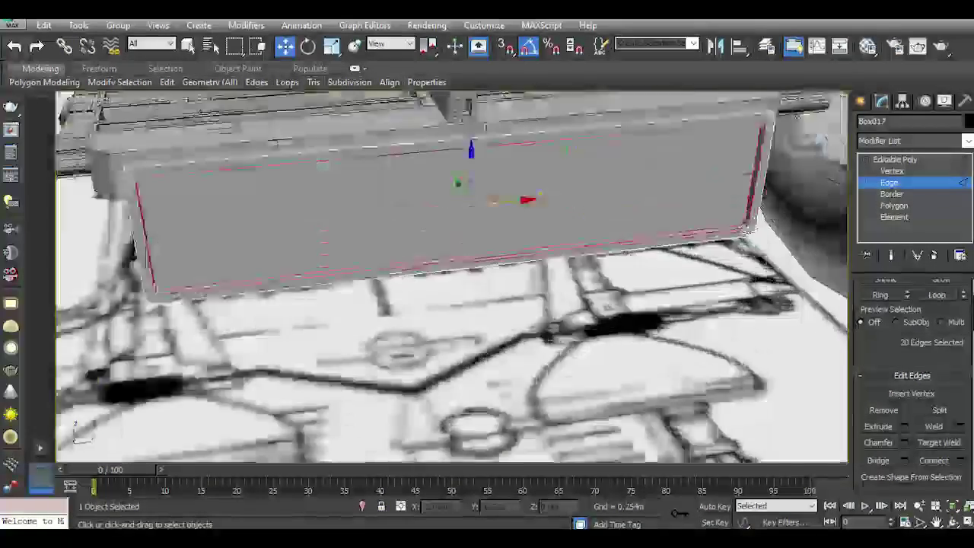
scroll(743, 213, up, 3)
click(729, 283)
double_click(729, 284)
scroll(755, 288, down, 4)
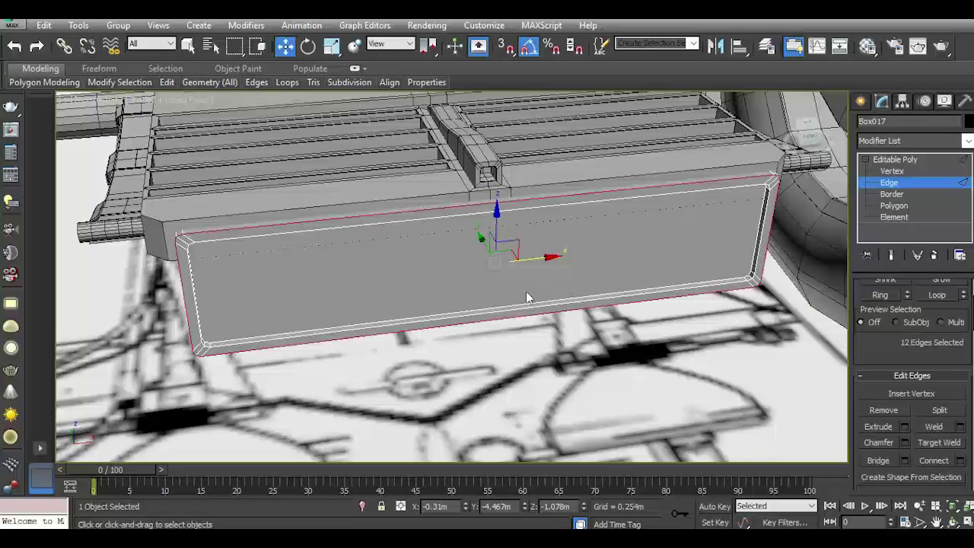
ctrl+click(275, 236)
scroll(233, 343, up, 5)
ctrl+click(237, 341)
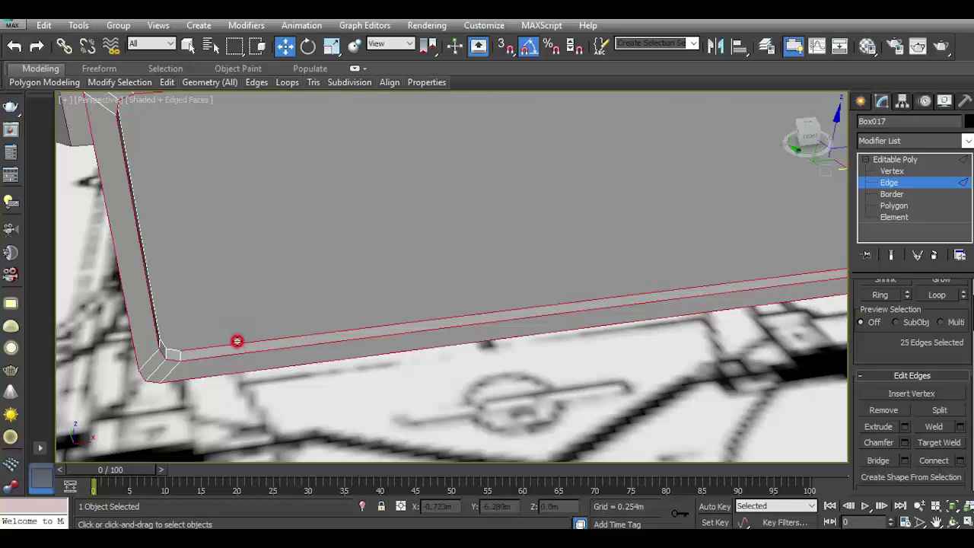
scroll(160, 333, up, 3)
ctrl+click(156, 332)
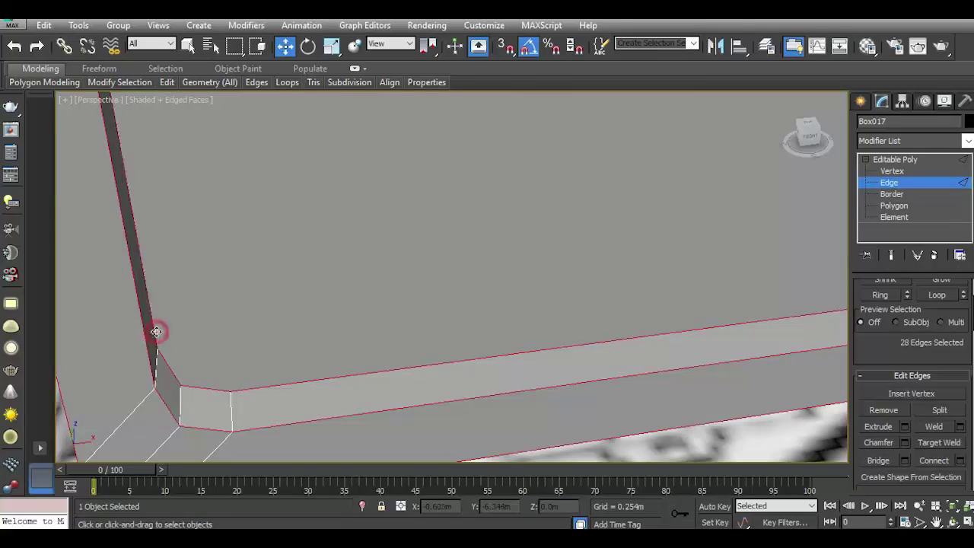
Add the short right-side corner edges to the border selection
scroll(163, 344, down, 5)
scroll(551, 312, up, 4)
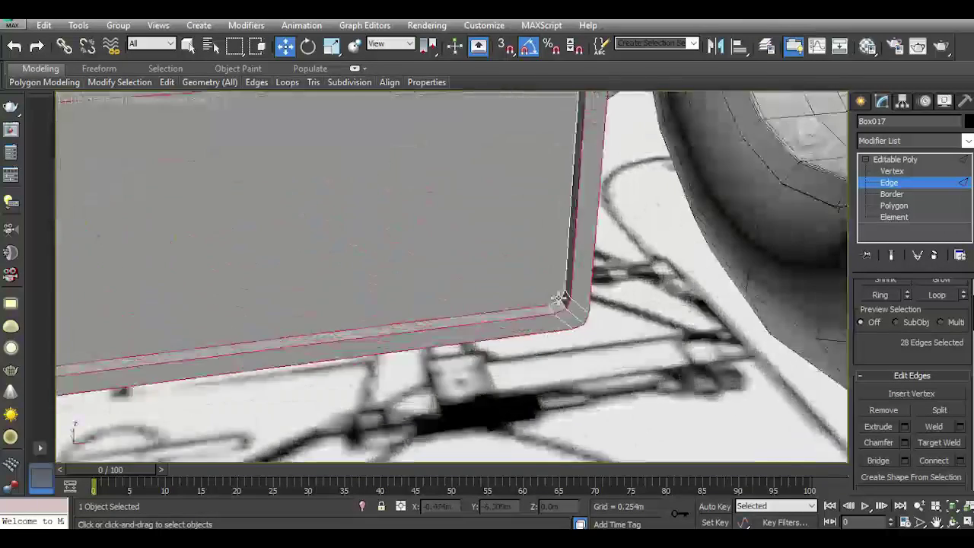
scroll(551, 312, up, 2)
ctrl+click(574, 287)
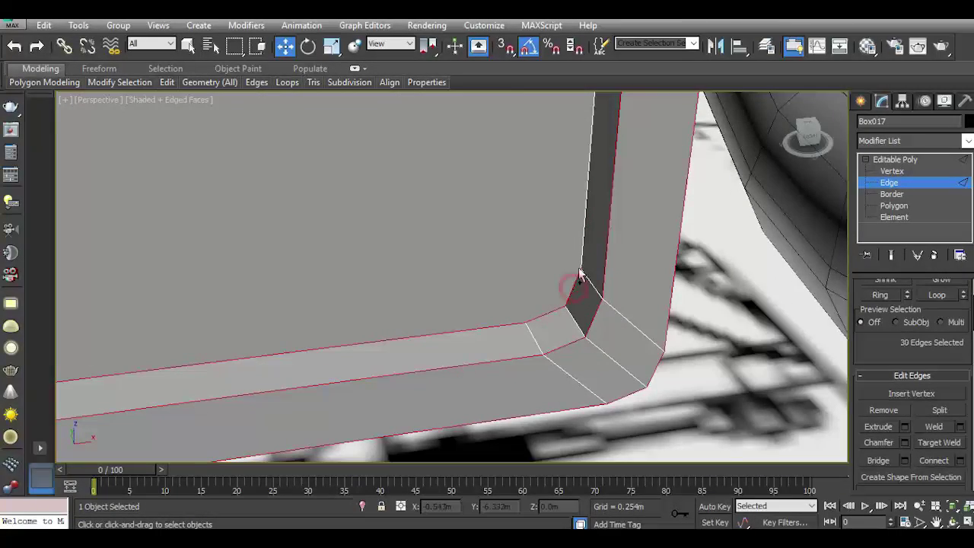
scroll(656, 280, down, 3)
scroll(657, 280, down, 4)
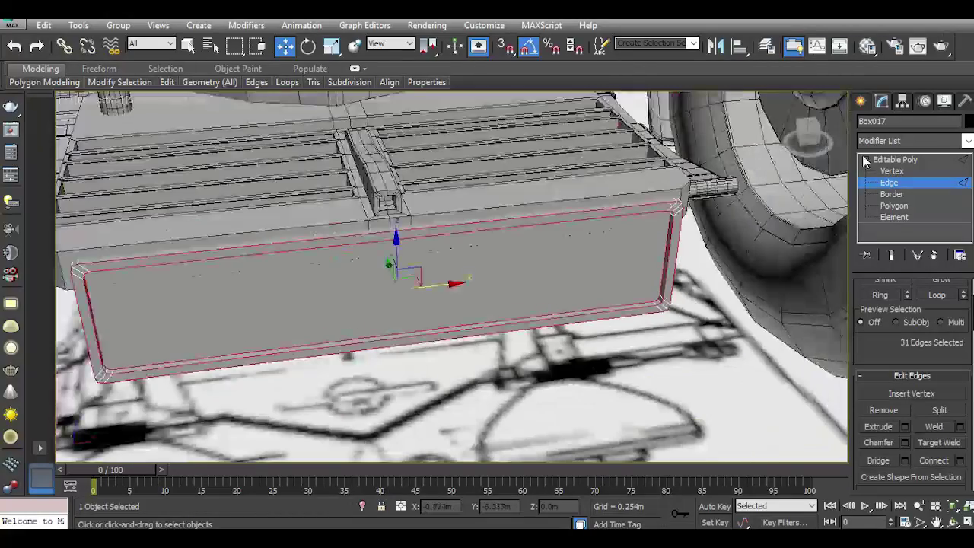
scroll(576, 364, up, 3)
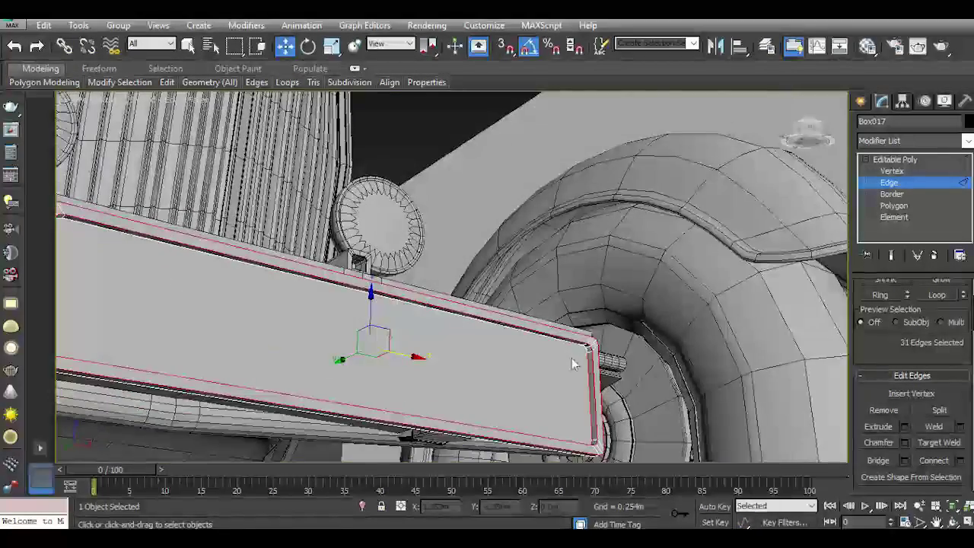
scroll(598, 329, up, 2)
scroll(651, 335, up, 2)
ctrl+click(649, 334)
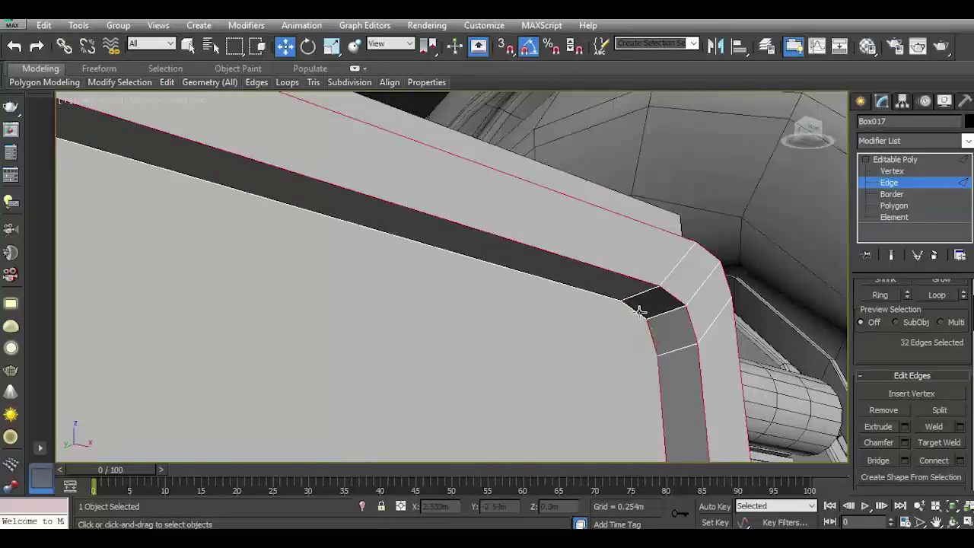
ctrl+click(608, 299)
scroll(674, 309, down, 6)
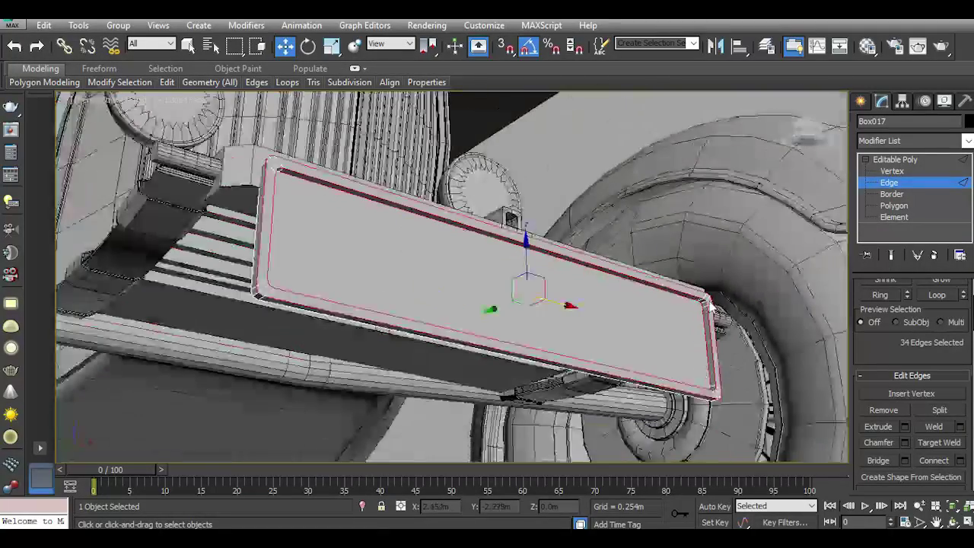
Add the top-left corner edge, then orbit and pan along the box's lower edge
click(808, 140)
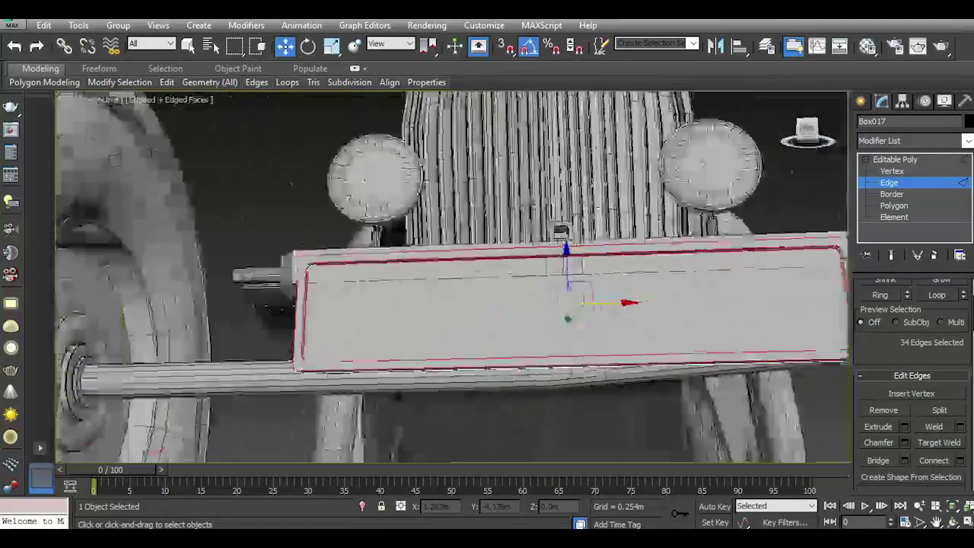
scroll(341, 297, up, 2)
scroll(342, 296, up, 1)
scroll(337, 246, up, 2)
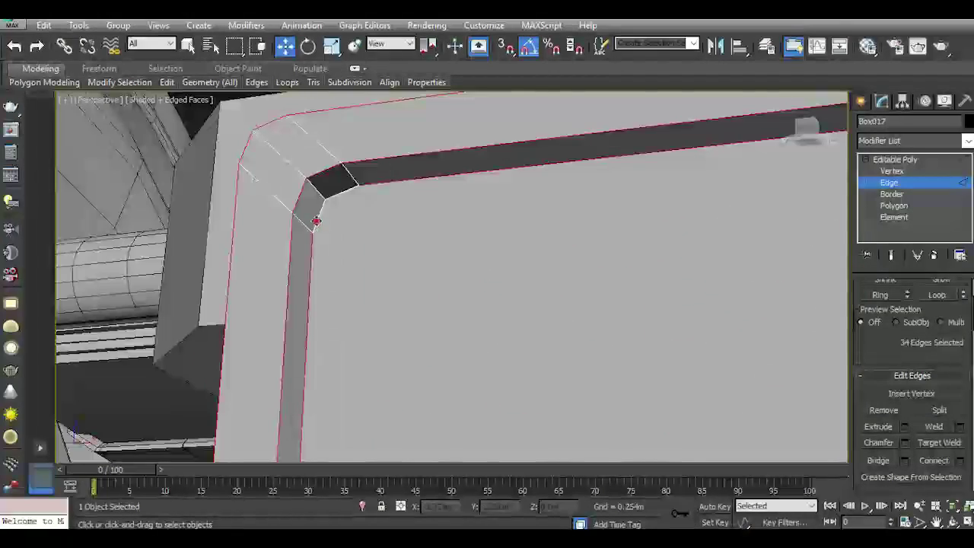
ctrl+click(340, 195)
scroll(340, 192, down, 5)
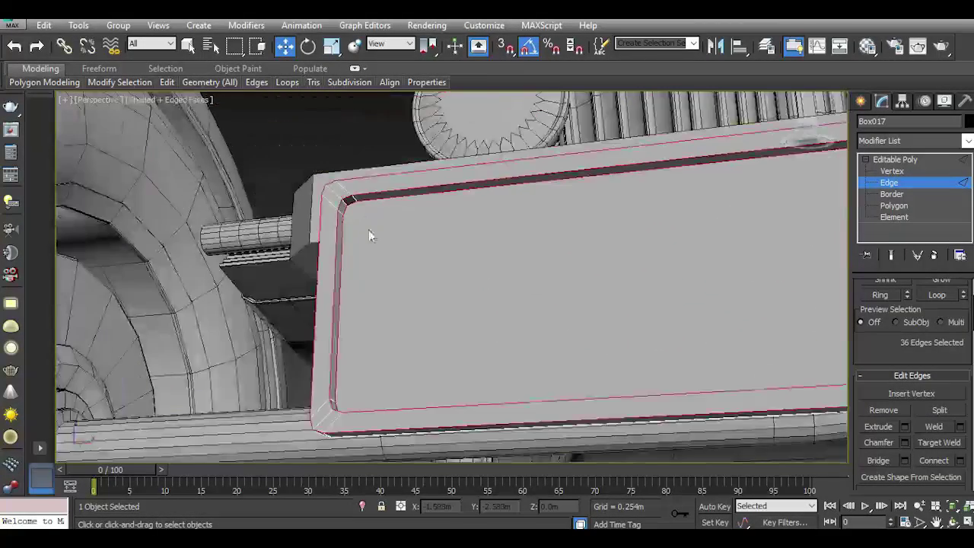
drag(804, 129, 560, 176)
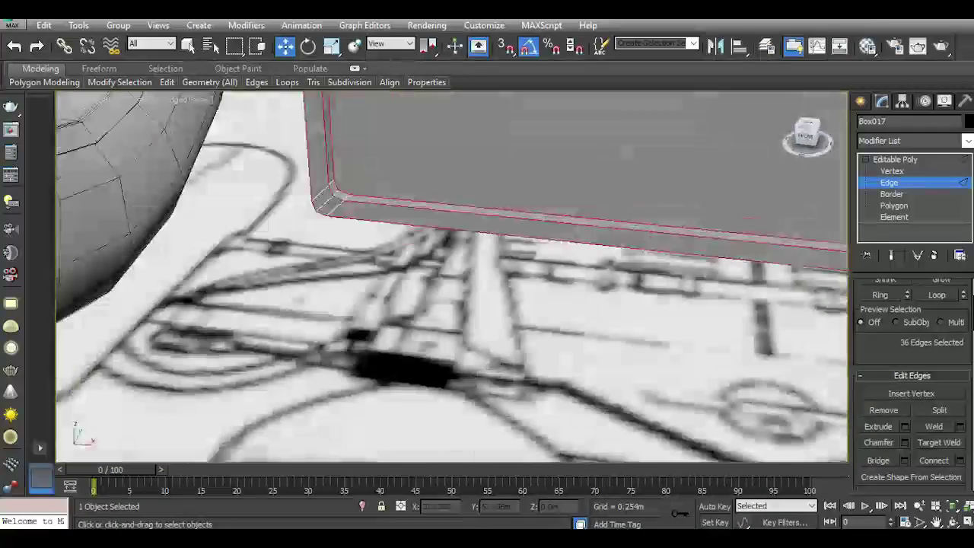
mouse_move(560, 176)
middle_down()
mouse_move(403, 246)
mouse_move(484, 329)
middle_up()
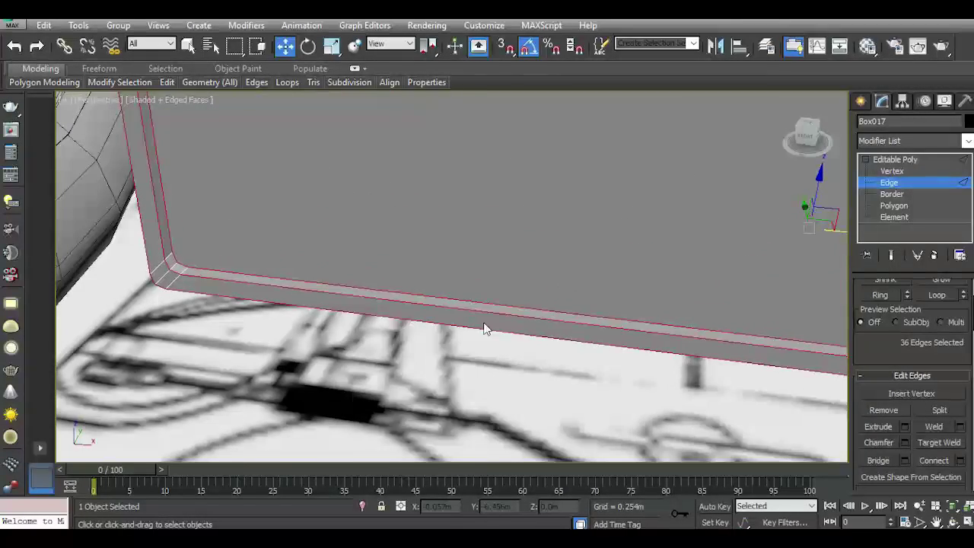
click(907, 442)
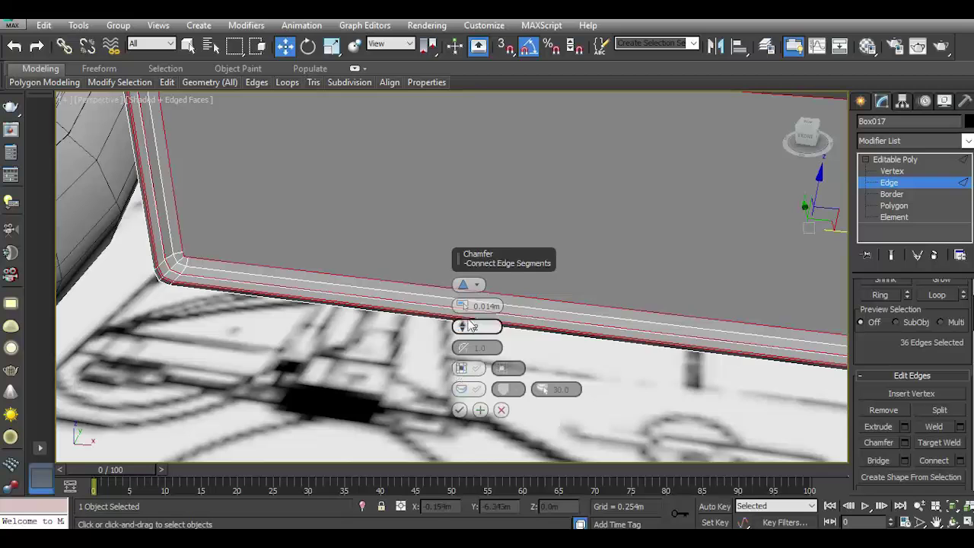
Chamfer the plate box's border edges by 0.003m and preview the result with smoothing
drag(463, 305, 465, 305)
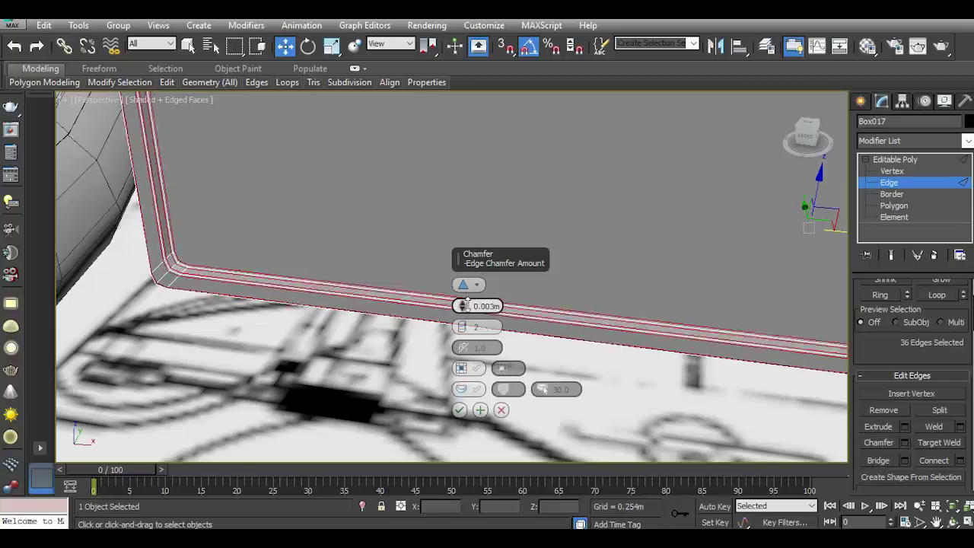
click(461, 411)
scroll(462, 412, down, 4)
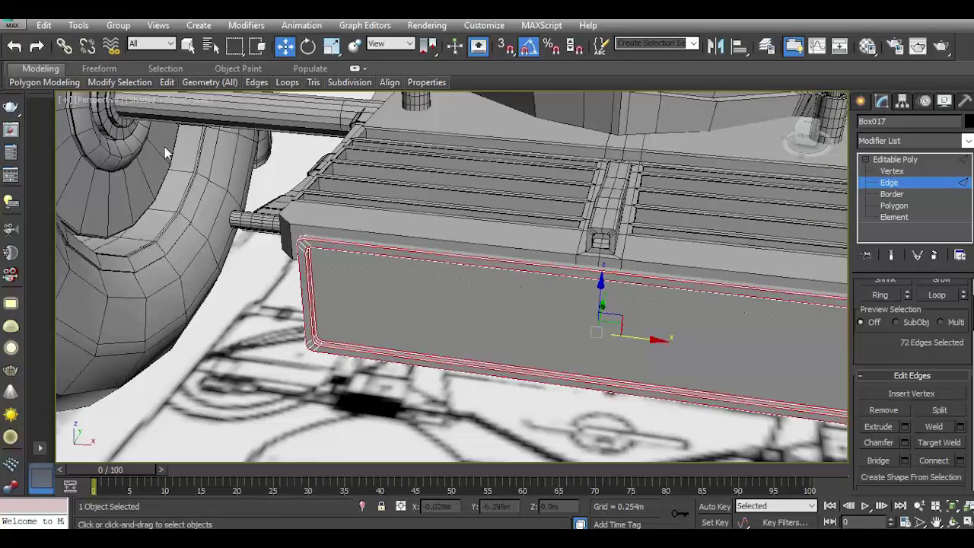
click(166, 83)
click(216, 160)
click(217, 160)
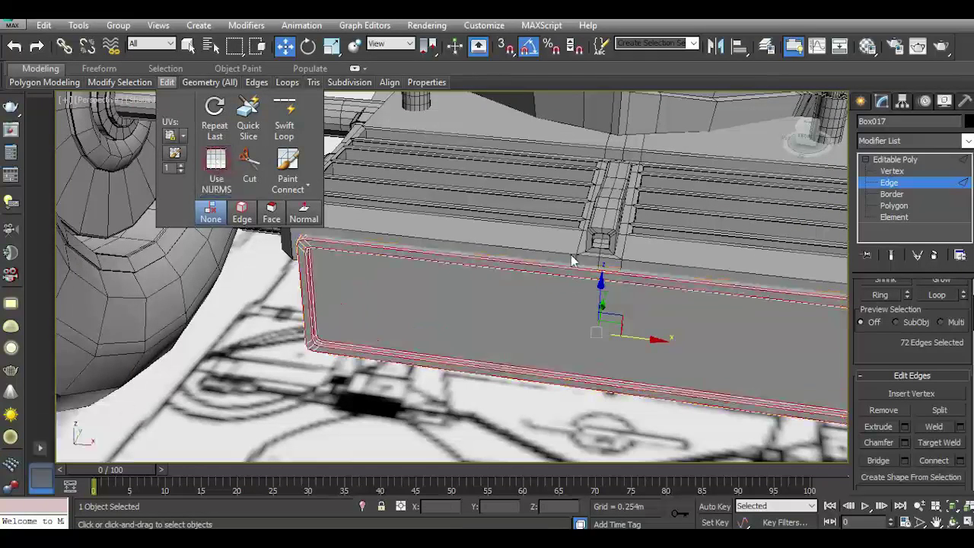
Connect three vertical edges across the plate face with a pinch of 96
click(960, 464)
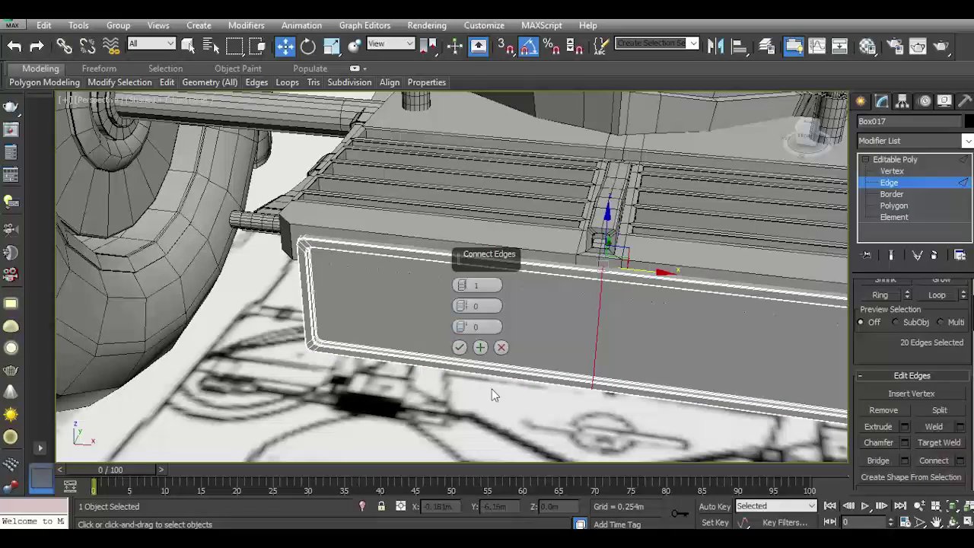
click(466, 285)
drag(462, 305, 466, 127)
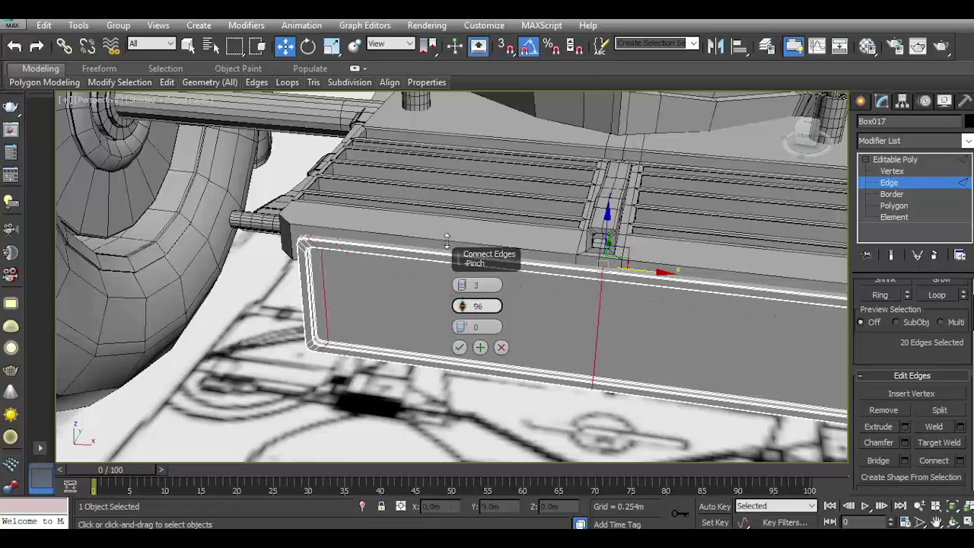
click(458, 347)
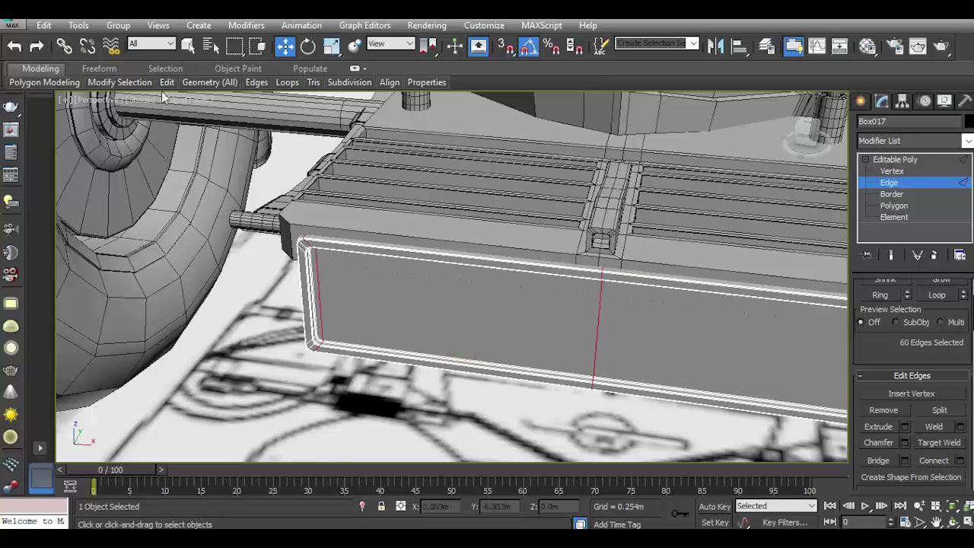
click(217, 164)
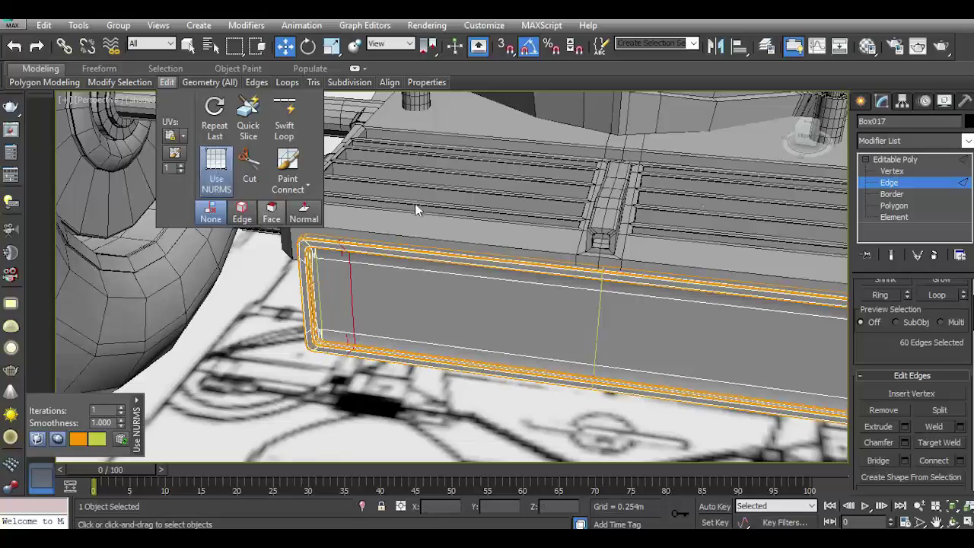
Orbit in on the car's front and select the plate box (Box017) in Edge mode
click(895, 159)
click(522, 443)
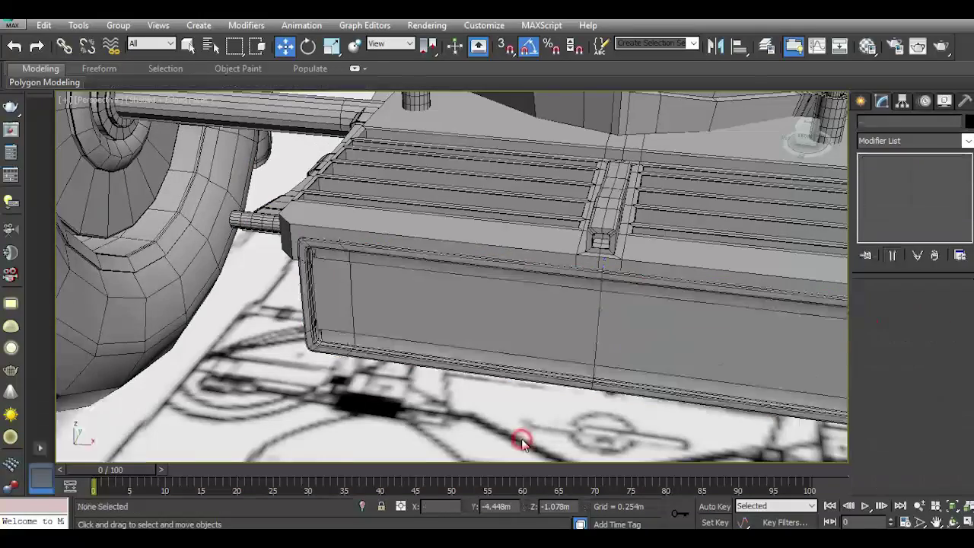
scroll(522, 437, down, 5)
alt+middle_drag(430, 333, 472, 304)
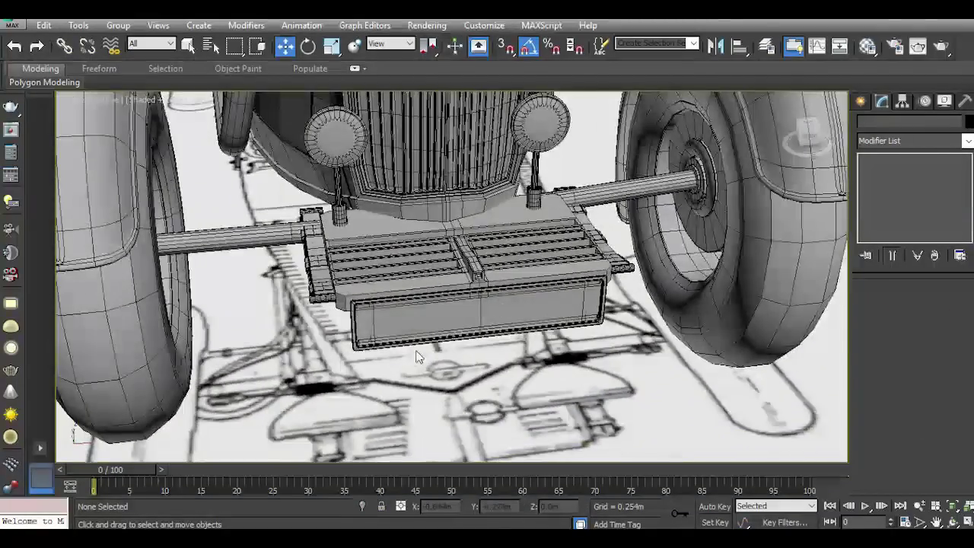
alt+middle_drag(802, 145, 322, 321)
scroll(322, 321, up, 4)
scroll(321, 321, up, 3)
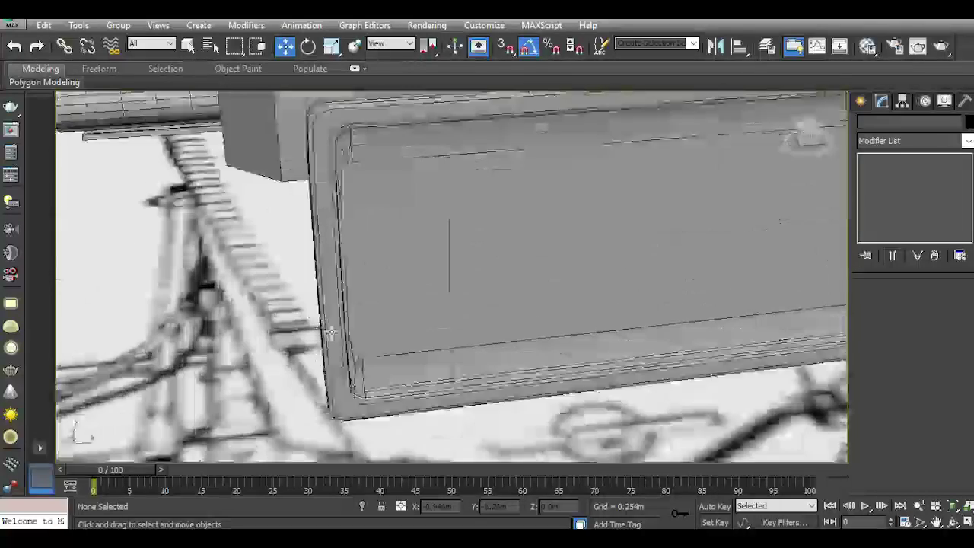
scroll(361, 354, up, 2)
click(361, 355)
click(893, 318)
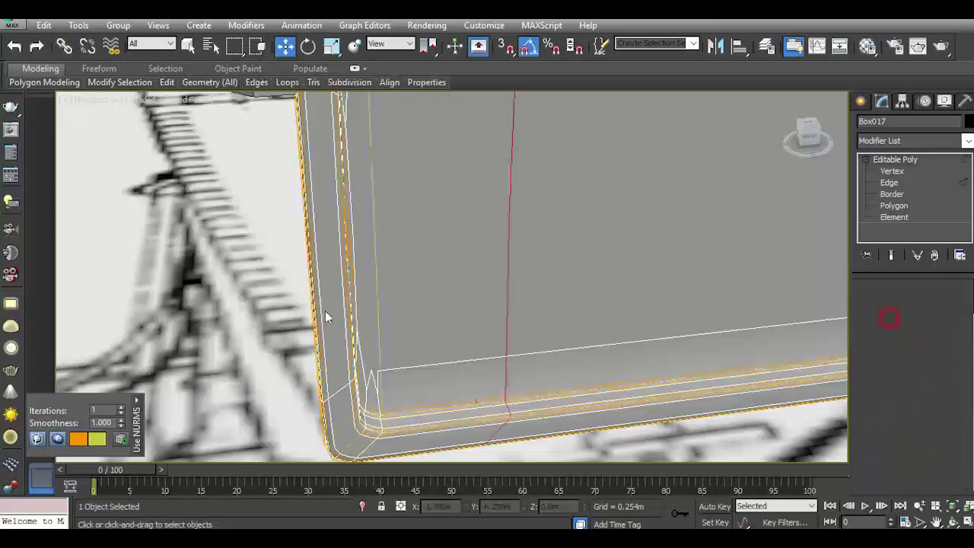
Select the vertical edge rings at the plate box's left and right ends
click(346, 298)
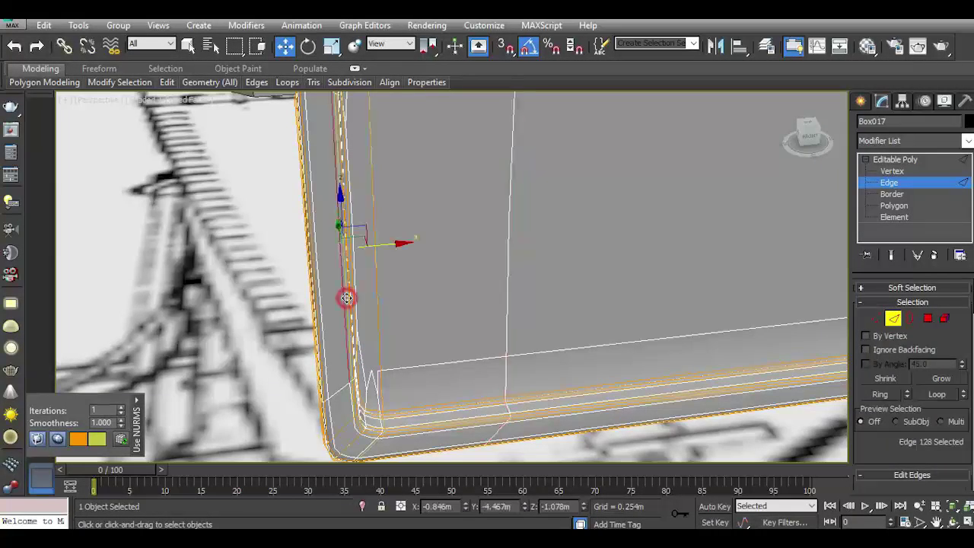
click(883, 394)
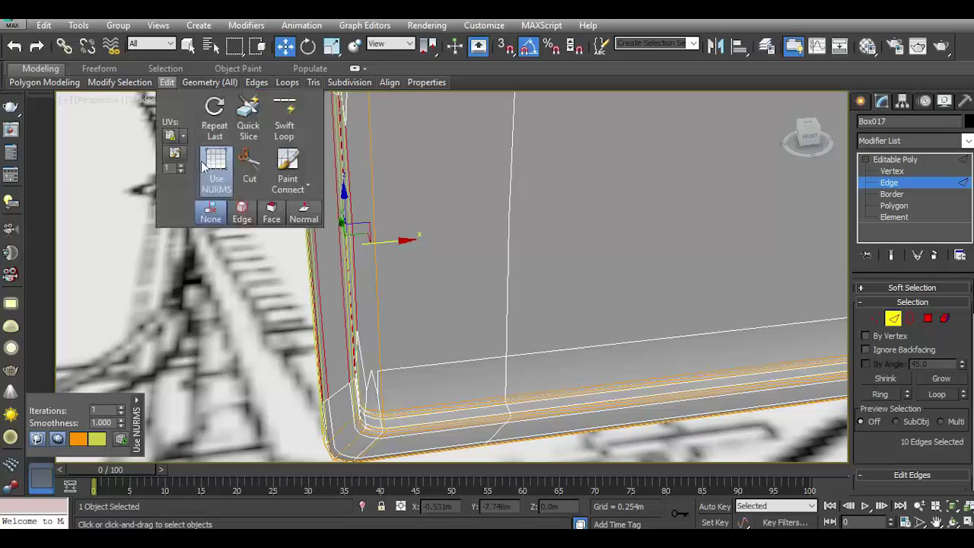
click(216, 164)
ctrl+click(379, 280)
scroll(378, 280, down, 5)
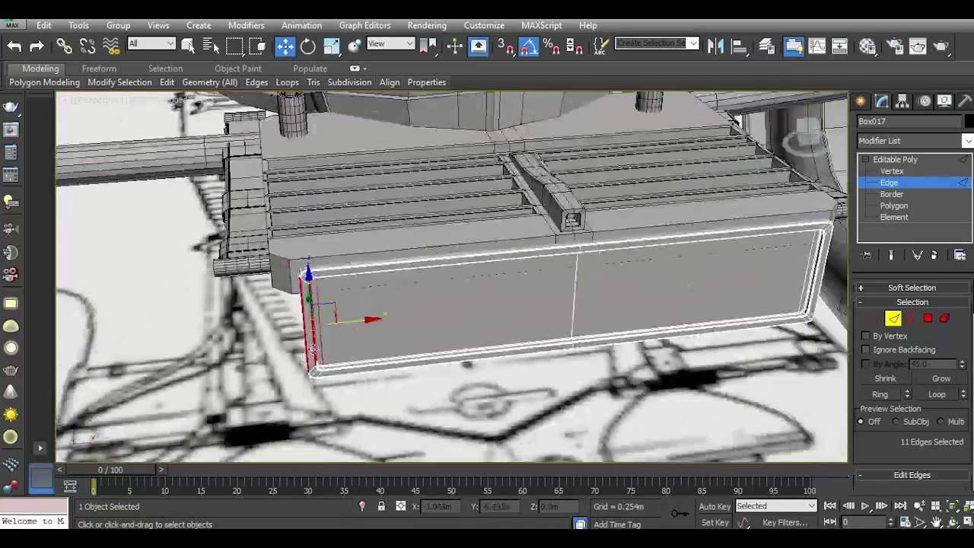
ctrl+click(805, 281)
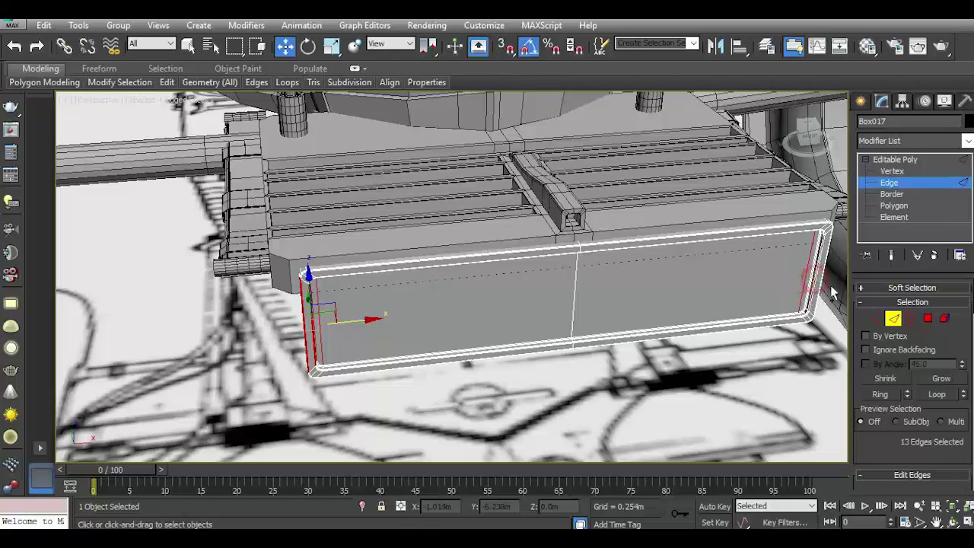
click(894, 394)
drag(917, 452, 889, 326)
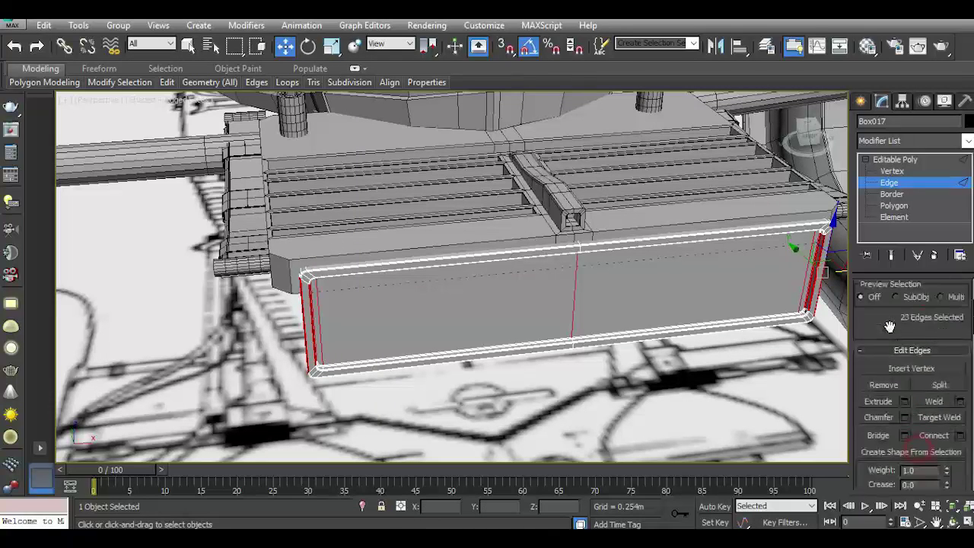
Connect the rings with a horizontal edge loop, preview with NURMS, then deselect the box
click(960, 440)
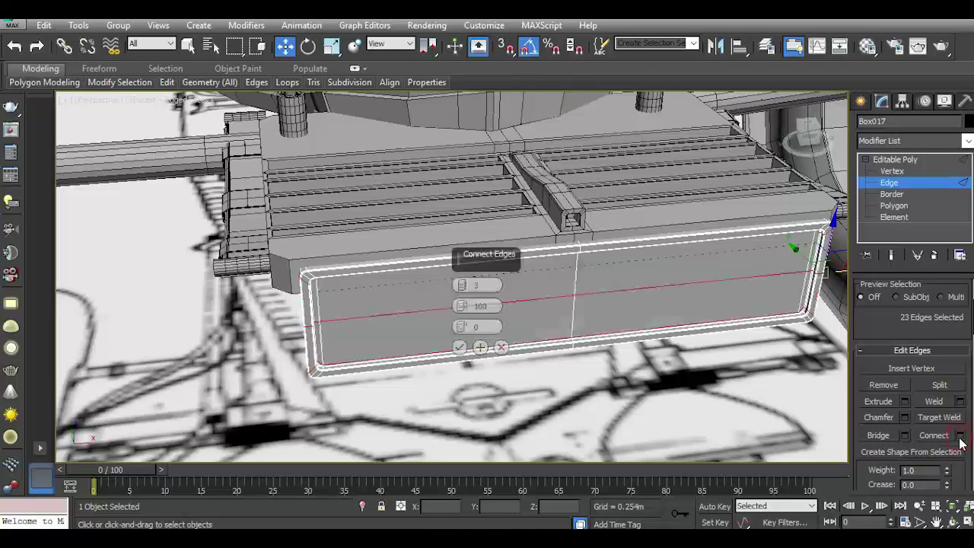
click(459, 347)
click(216, 169)
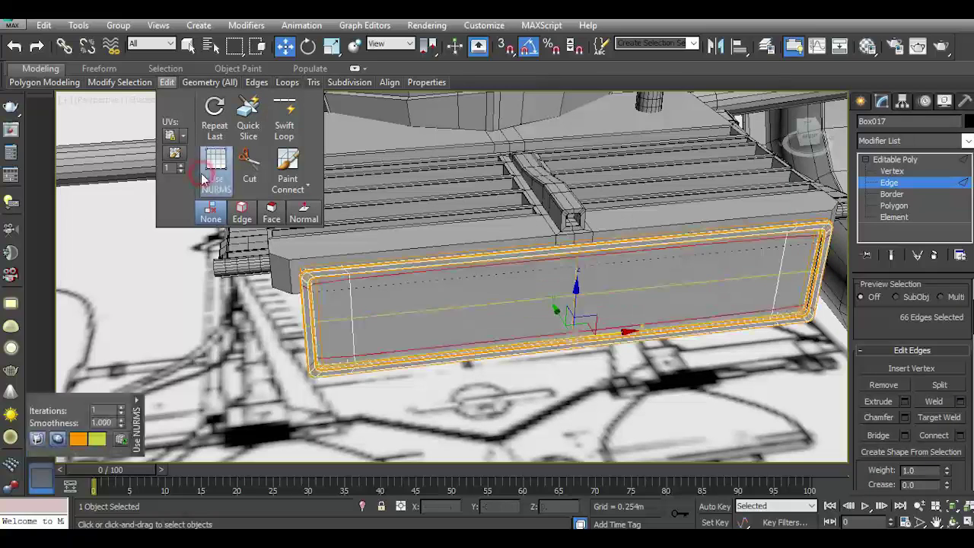
click(887, 180)
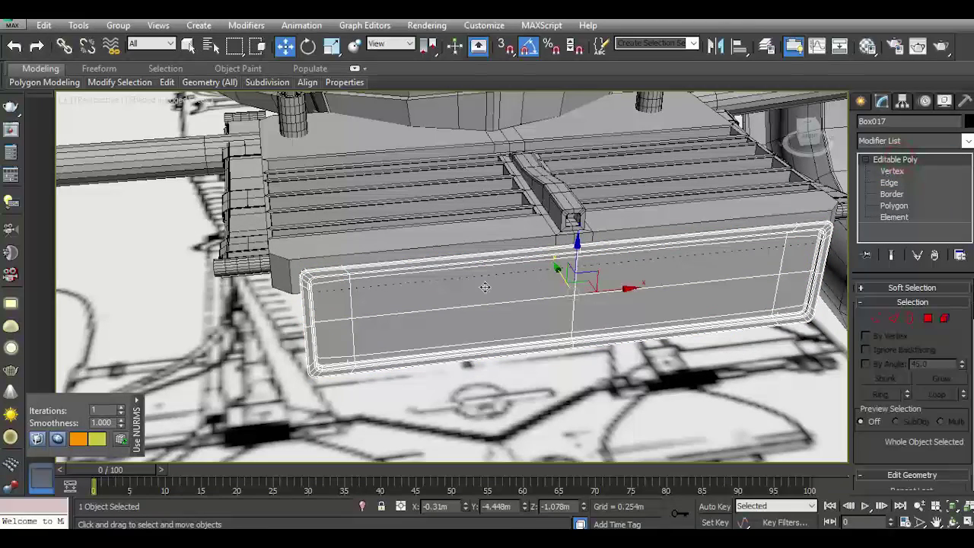
scroll(485, 287, down, 3)
click(613, 383)
alt+middle_drag(613, 383, 594, 371)
Switch to Front view and put the plate box into Vertex mode
scroll(594, 371, down, 3)
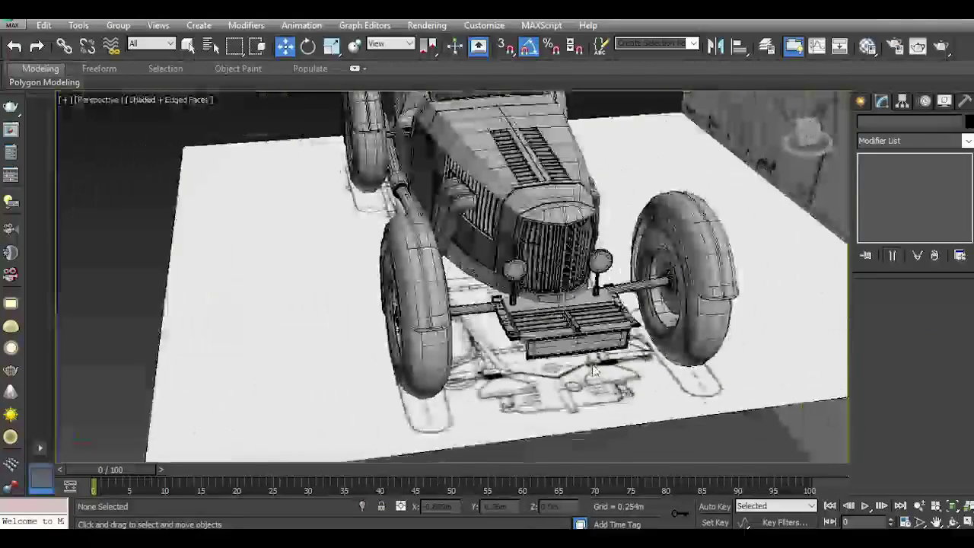
drag(809, 159, 761, 164)
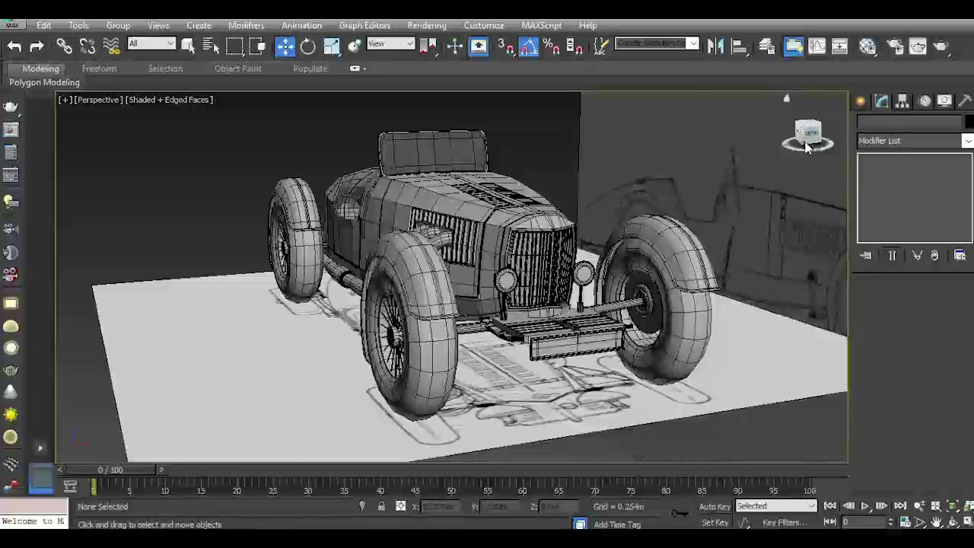
key(f)
scroll(416, 370, up, 5)
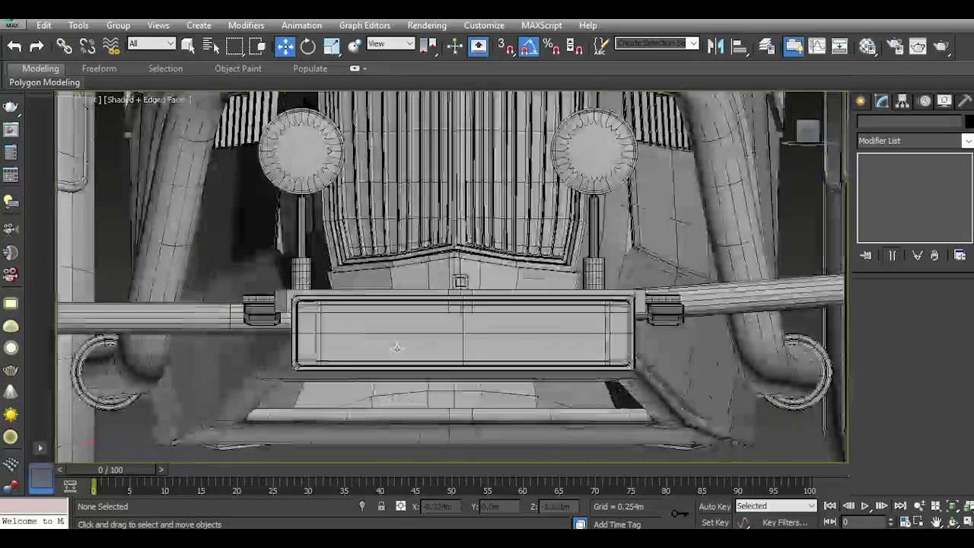
click(396, 348)
click(877, 320)
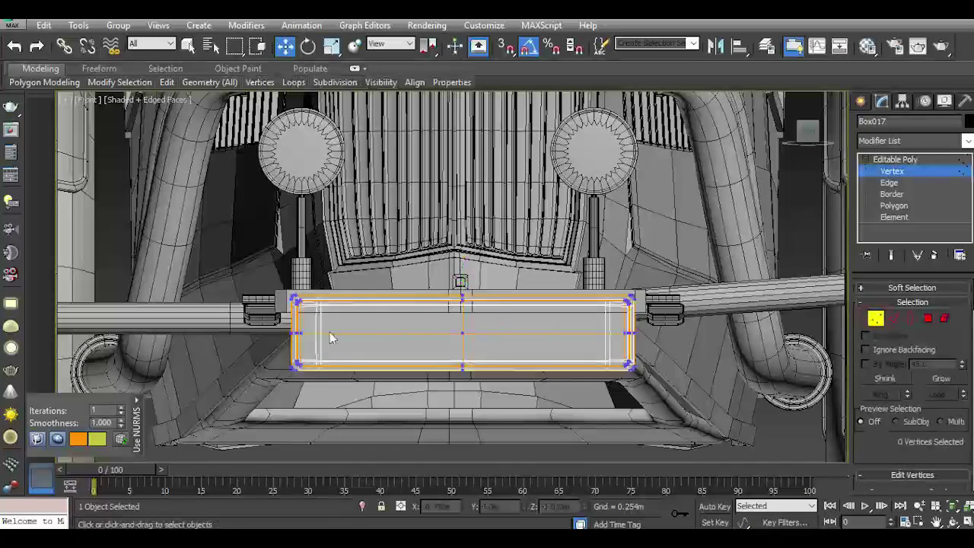
Pull the plate's middle and bottom vertex rows down along Y so it is taller
drag(387, 389, 749, 476)
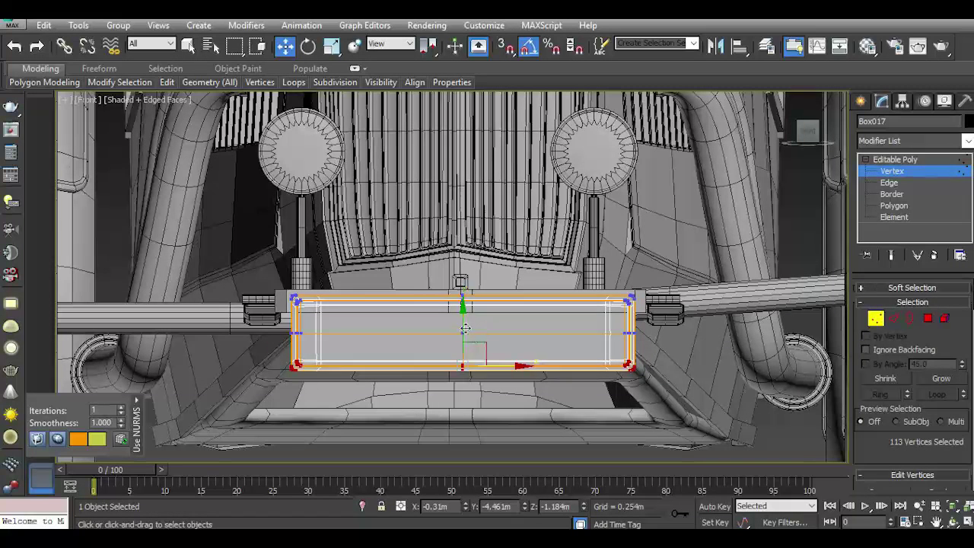
drag(463, 329, 462, 354)
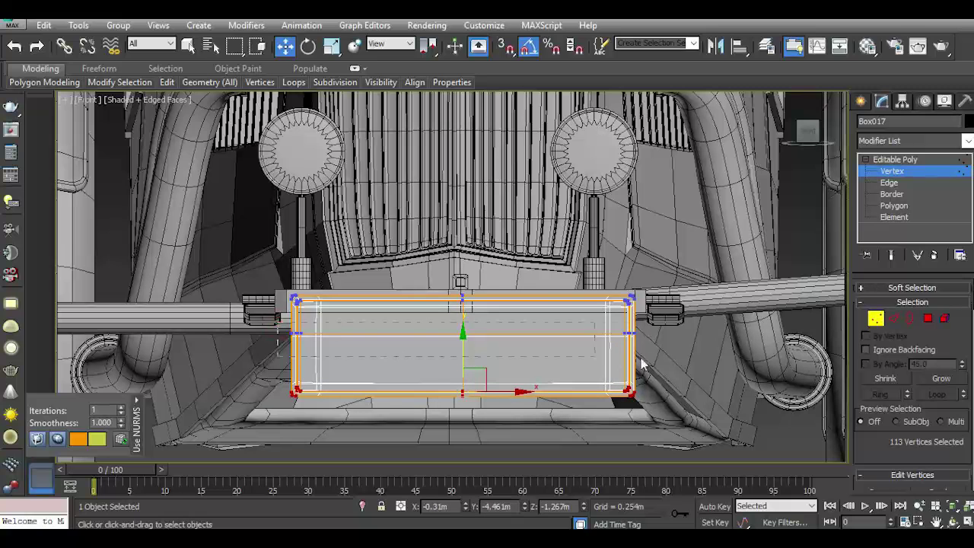
key(ctrl+z)
drag(463, 296, 463, 308)
scroll(493, 374, down, 4)
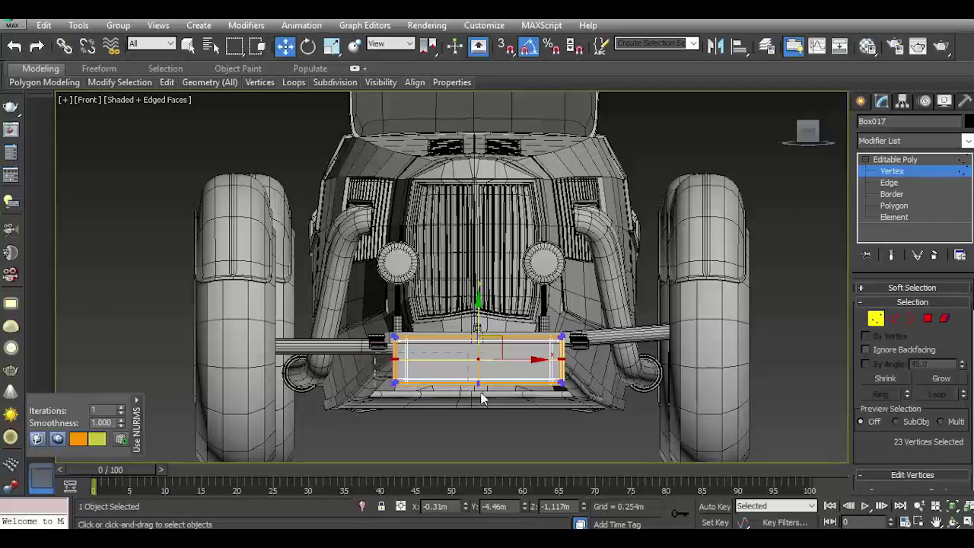
drag(612, 428, 612, 427)
drag(475, 344, 476, 351)
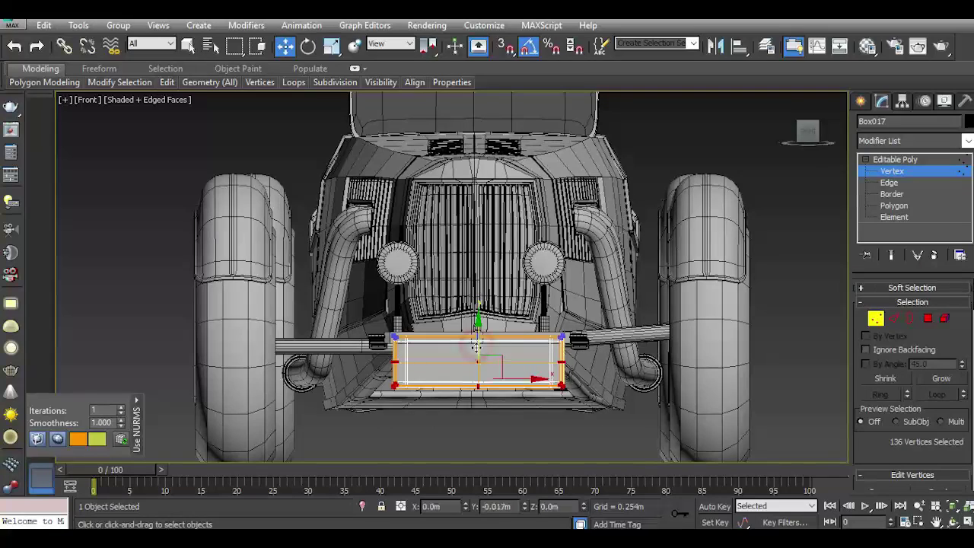
Return to Perspective view, orbiting to a low three-quarter view of the front bumper
click(865, 160)
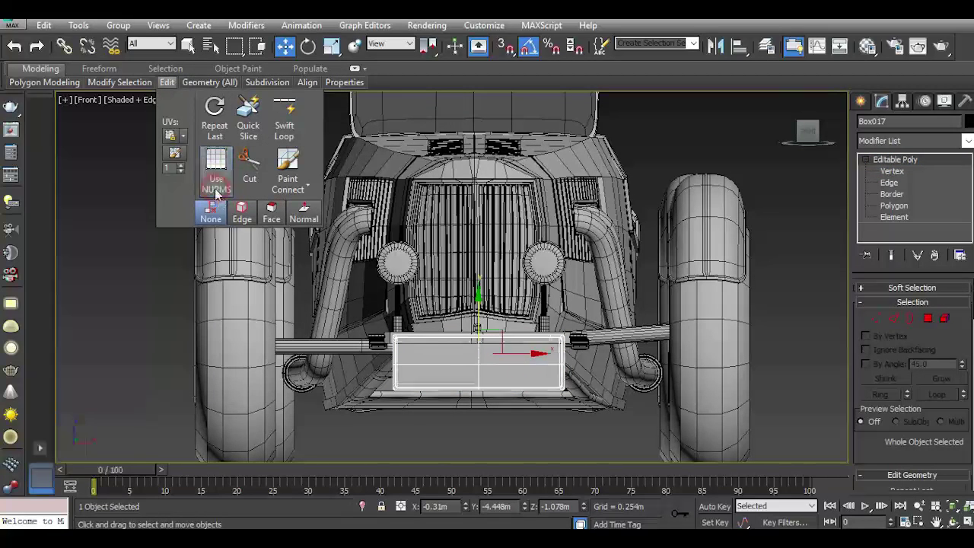
key(p)
scroll(465, 241, down, 10)
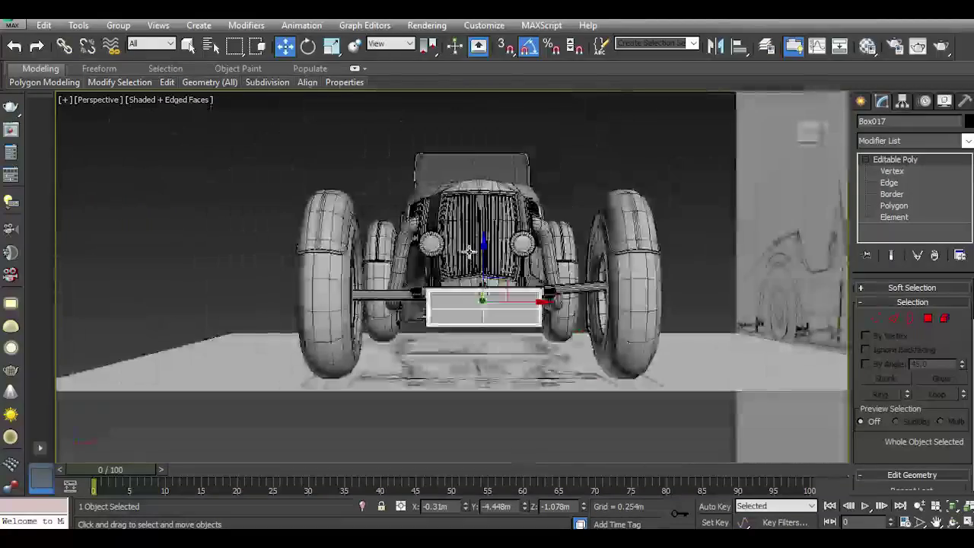
alt+middle_drag(464, 240, 548, 251)
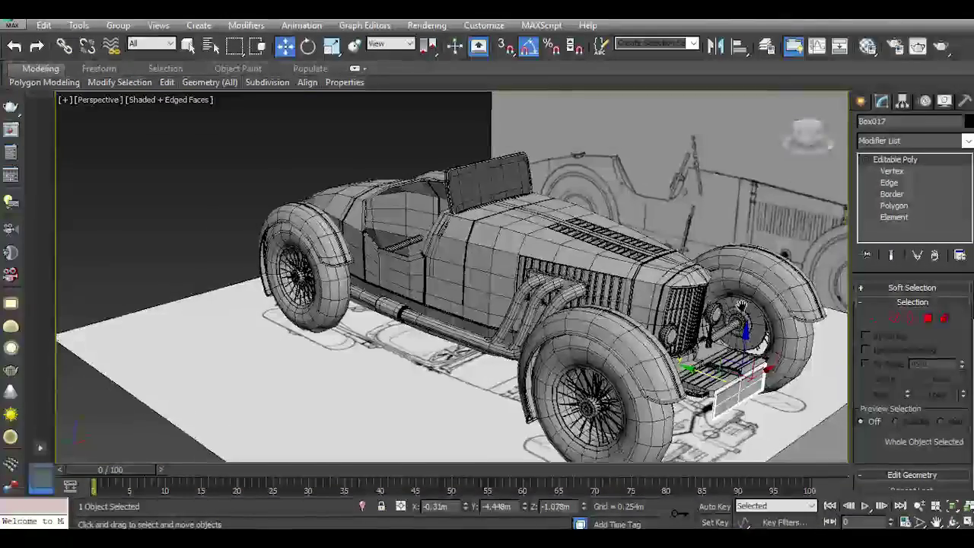
scroll(597, 350, up, 3)
scroll(597, 350, up, 3)
scroll(528, 331, up, 4)
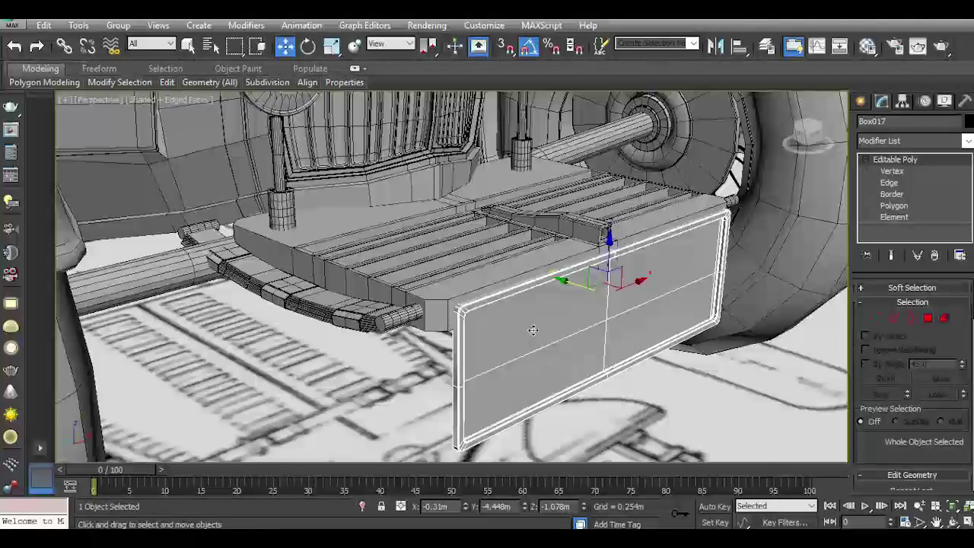
scroll(530, 326, down, 5)
Create a 'PHOTOBOTS' text shape near the plate and set its size to 0.279m
click(862, 100)
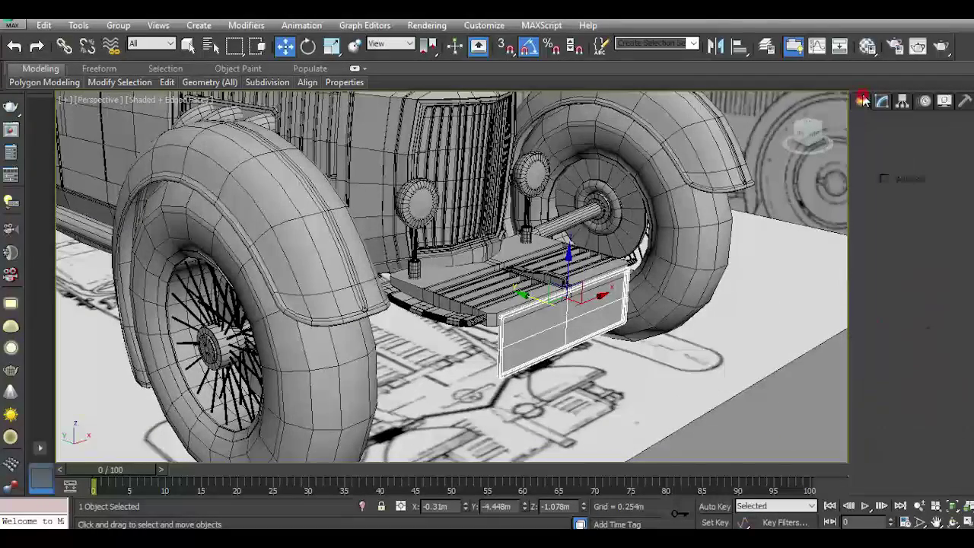
click(882, 123)
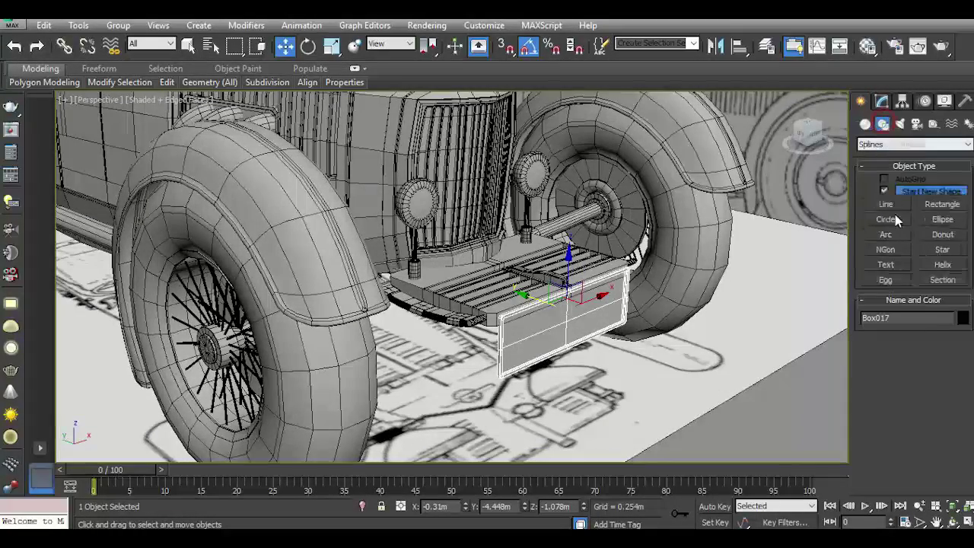
click(887, 264)
drag(906, 477, 845, 464)
text(PHOTOBOTS)
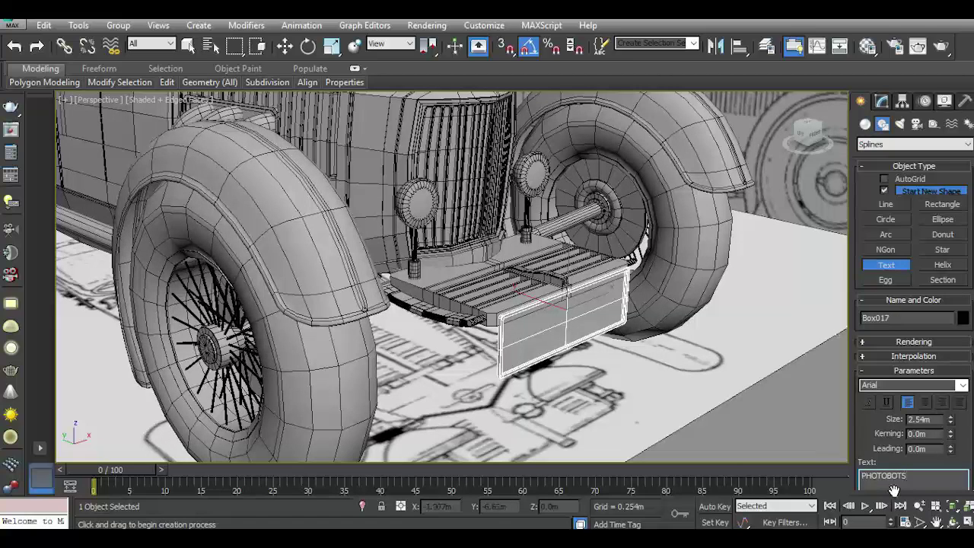
click(612, 394)
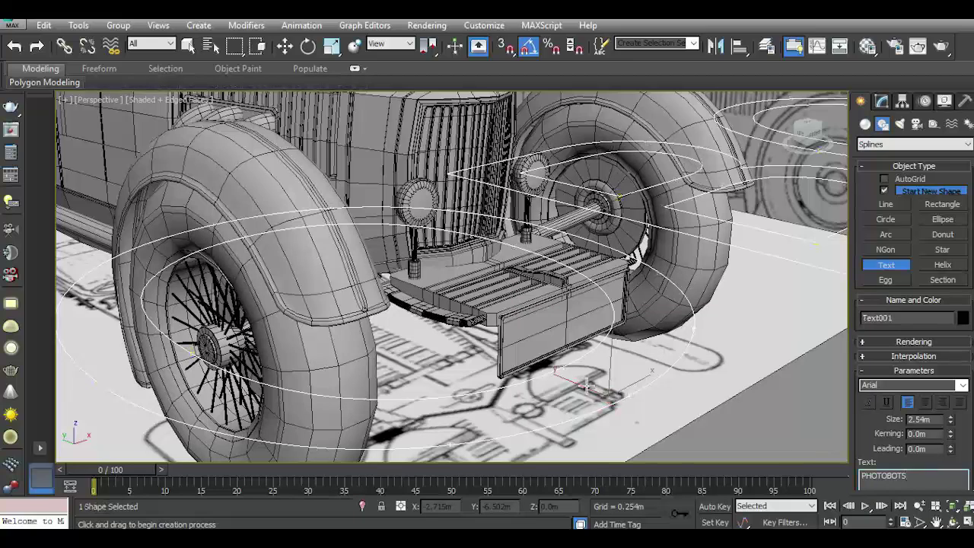
key(z)
drag(950, 419, 949, 449)
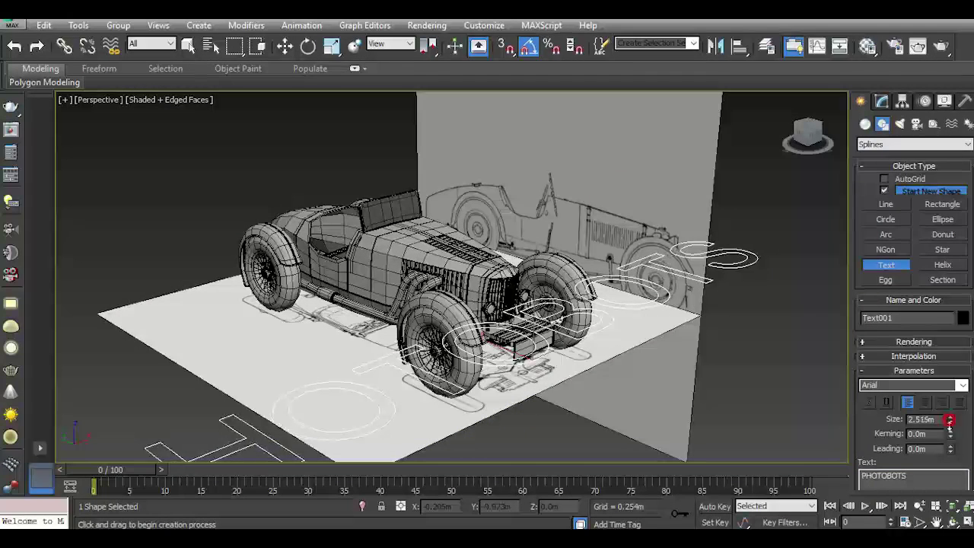
Rotate the PHOTOBOTS text 90° on X to stand upright and shrink it to 0.056m
key(z)
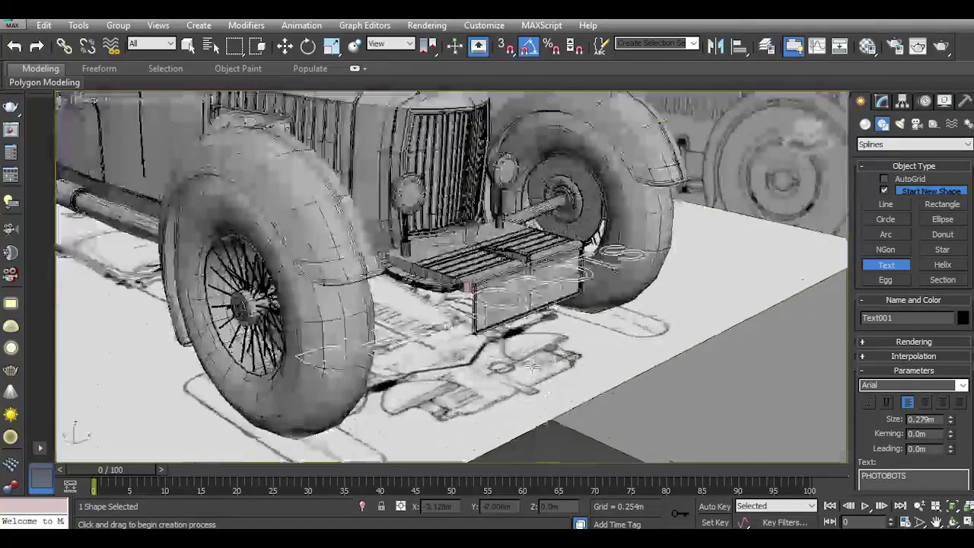
click(300, 49)
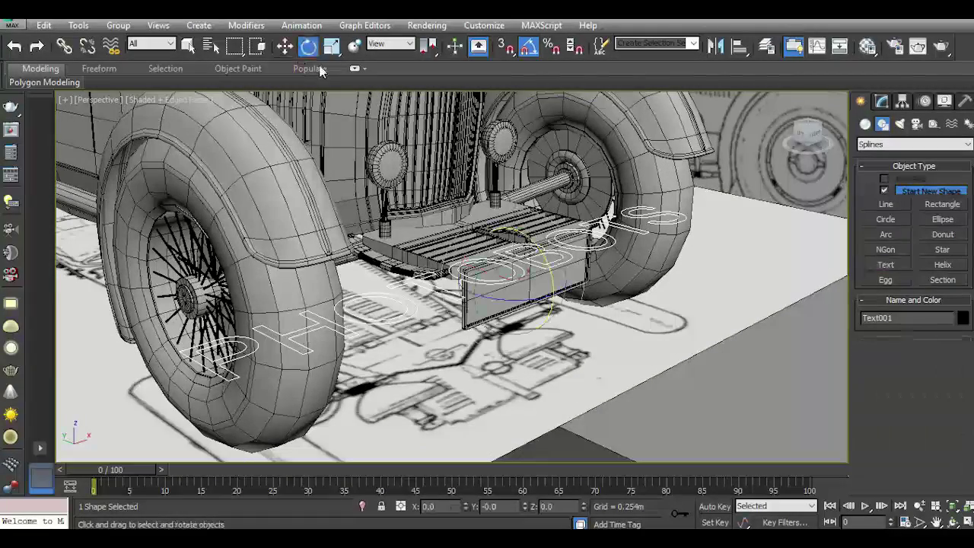
drag(540, 252, 522, 289)
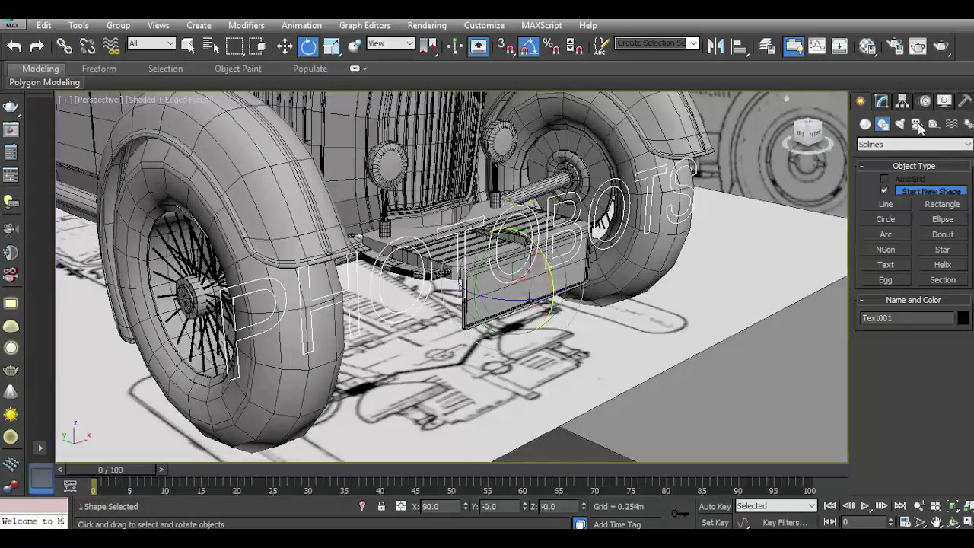
click(883, 104)
drag(947, 371, 948, 411)
scroll(546, 295, up, 5)
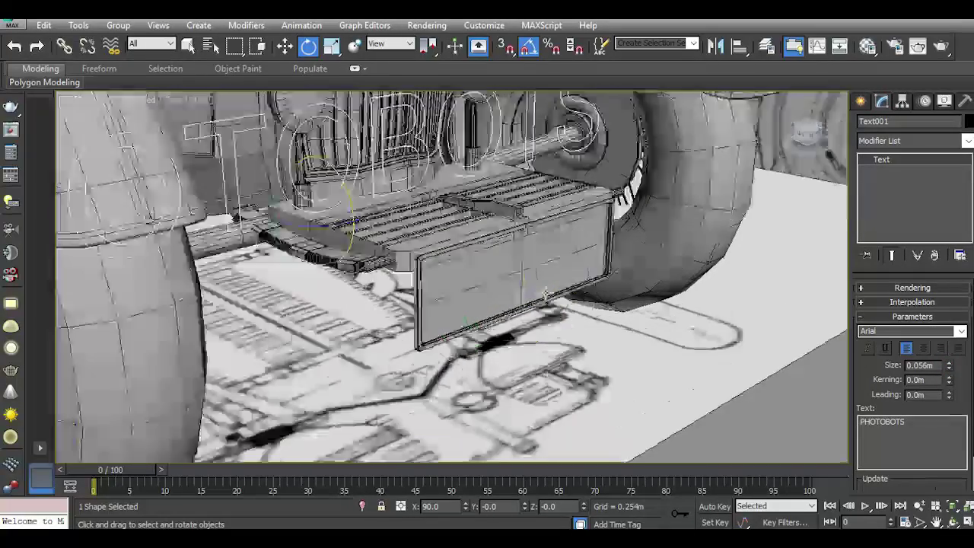
scroll(494, 261, down, 5)
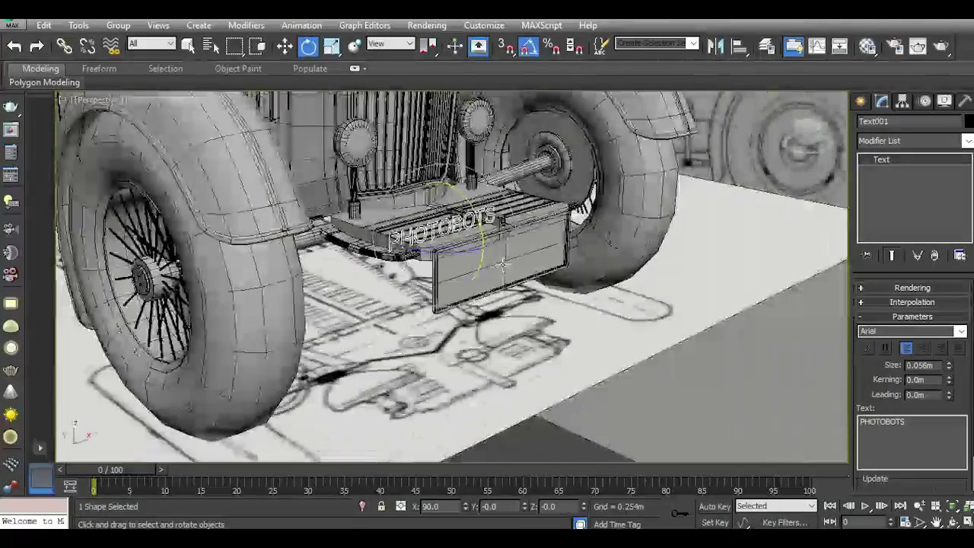
Move the text onto the front plate and centre it there in Front view
click(285, 48)
drag(445, 210, 518, 232)
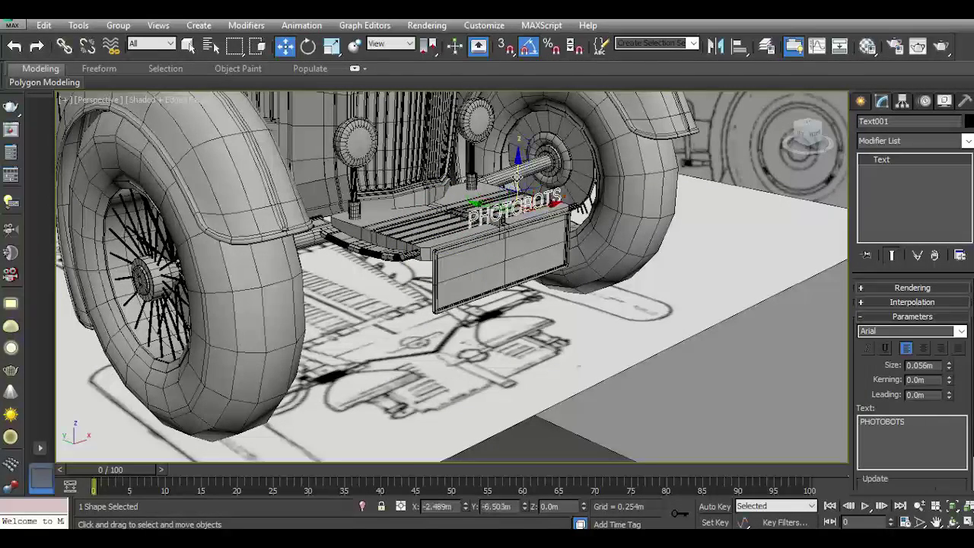
key(f)
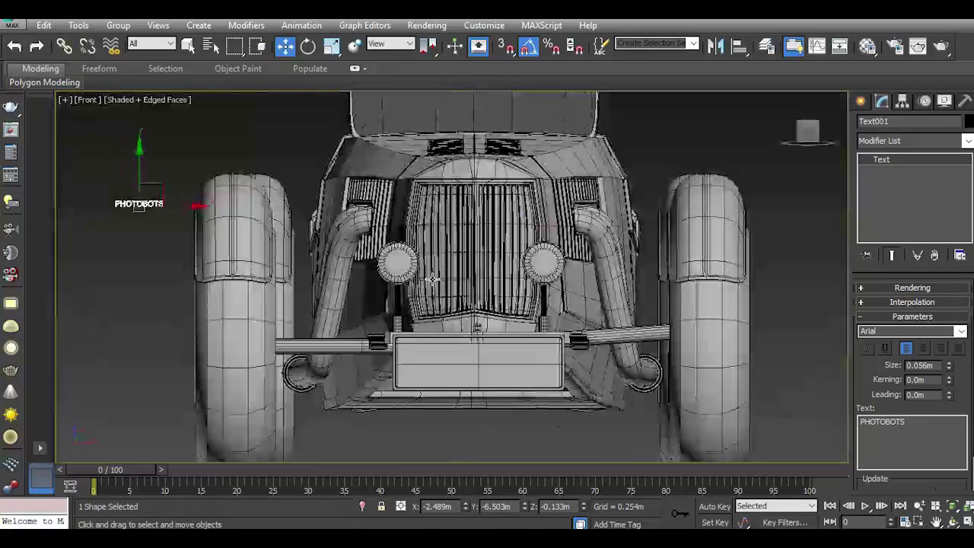
drag(211, 212, 454, 337)
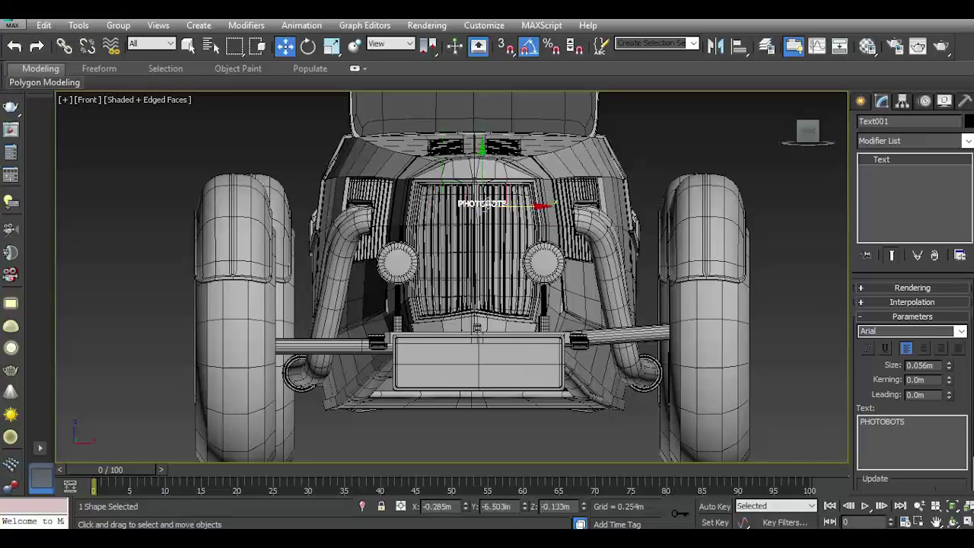
scroll(454, 337, up, 5)
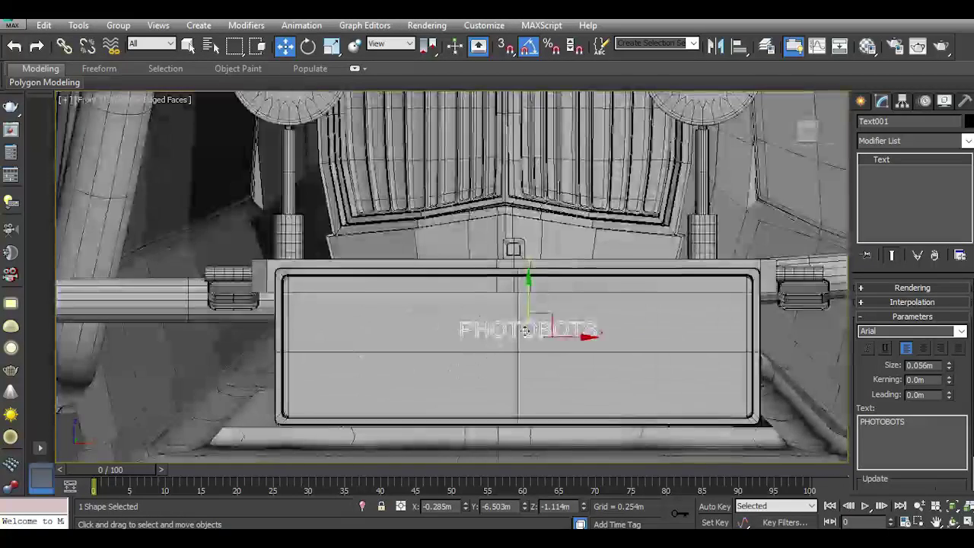
drag(524, 310, 524, 331)
drag(586, 359, 559, 364)
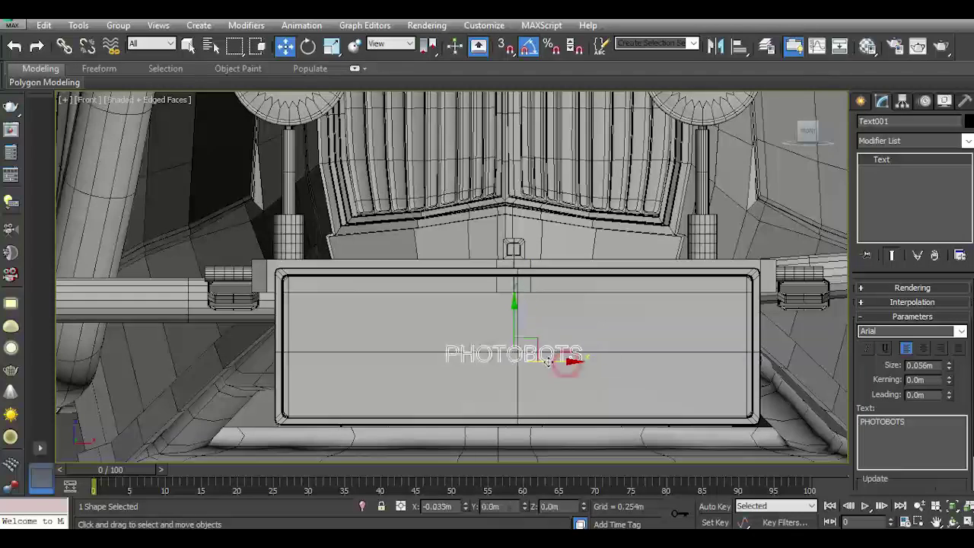
Enlarge the text slightly and move it to the plate's depth
drag(949, 367, 940, 325)
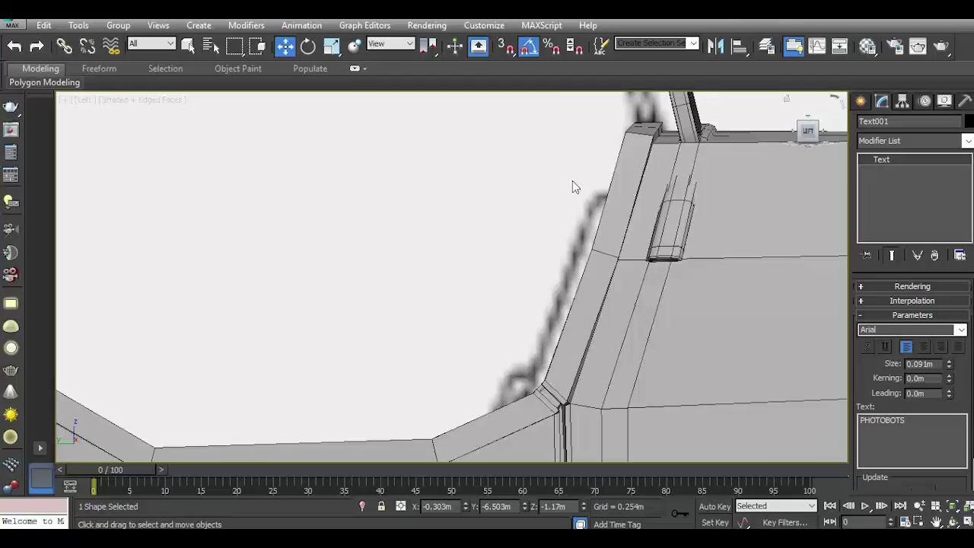
scroll(402, 220, down, 8)
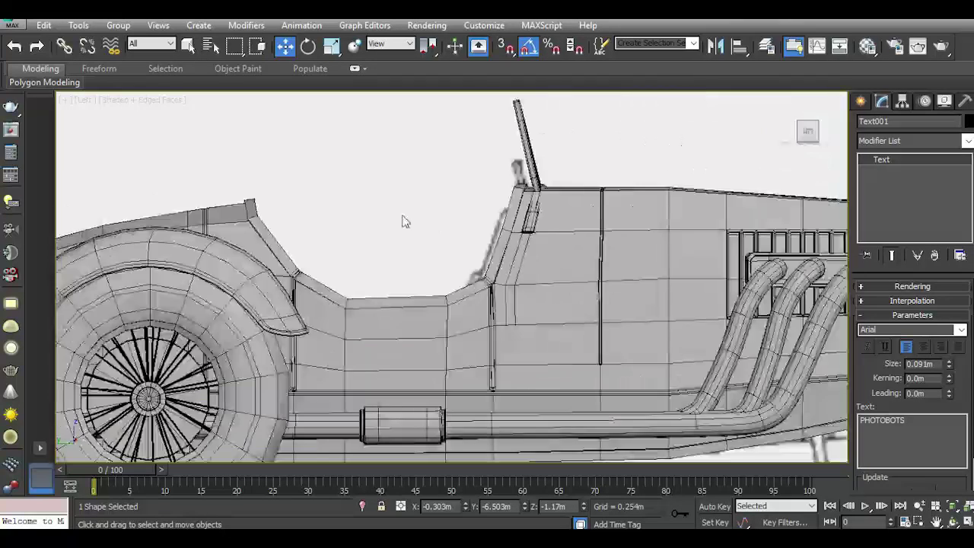
scroll(783, 294, up, 3)
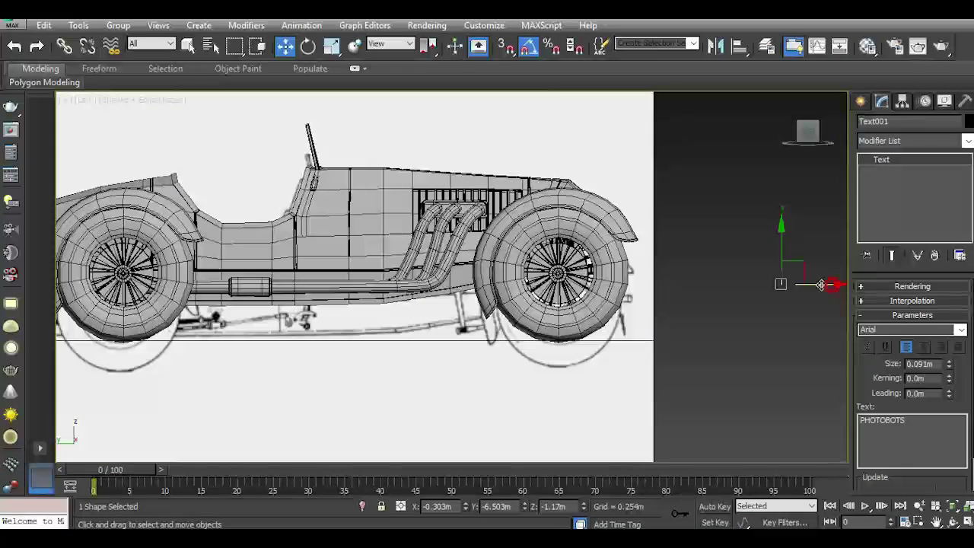
scroll(659, 284, up, 3)
scroll(659, 284, up, 2)
scroll(665, 286, up, 3)
drag(668, 286, 546, 264)
scroll(564, 273, down, 3)
scroll(563, 272, down, 3)
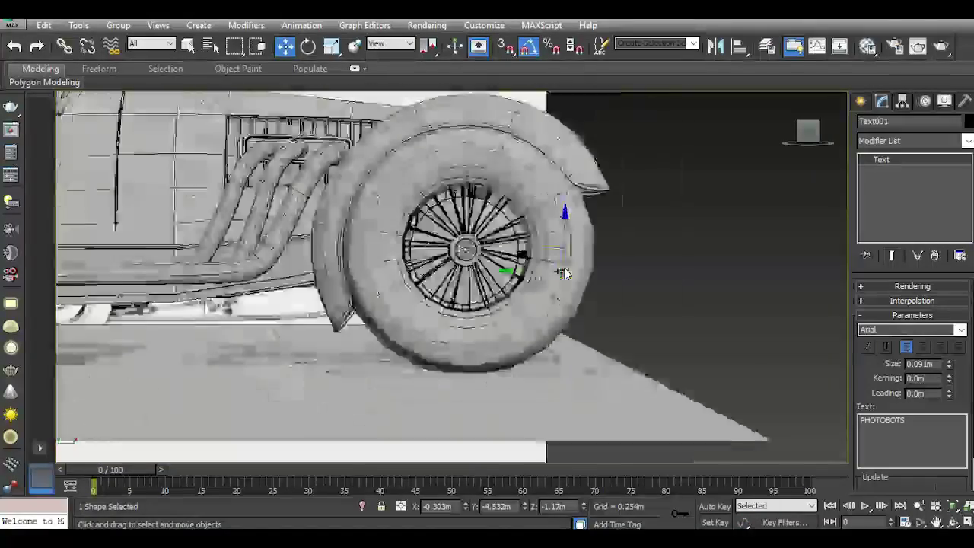
scroll(563, 272, down, 2)
Slide the text onto the plate's face and enlarge it to 0.151m
alt+middle_drag(561, 269, 654, 226)
scroll(561, 271, up, 3)
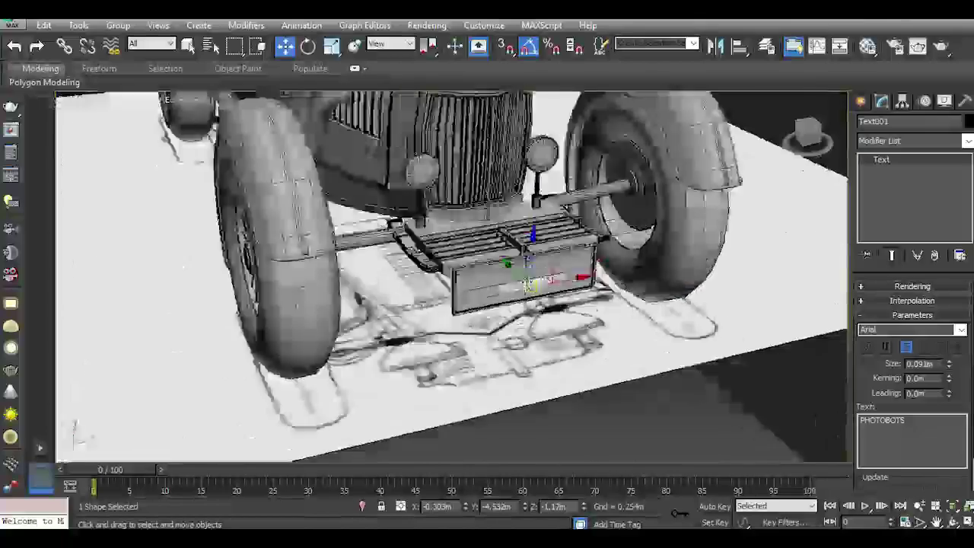
scroll(561, 271, up, 3)
drag(536, 296, 515, 269)
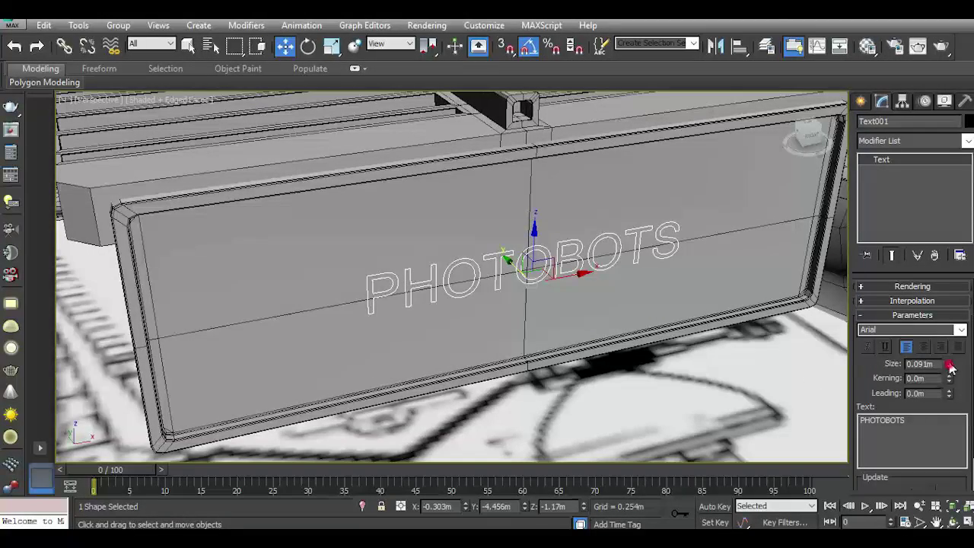
drag(949, 366, 956, 314)
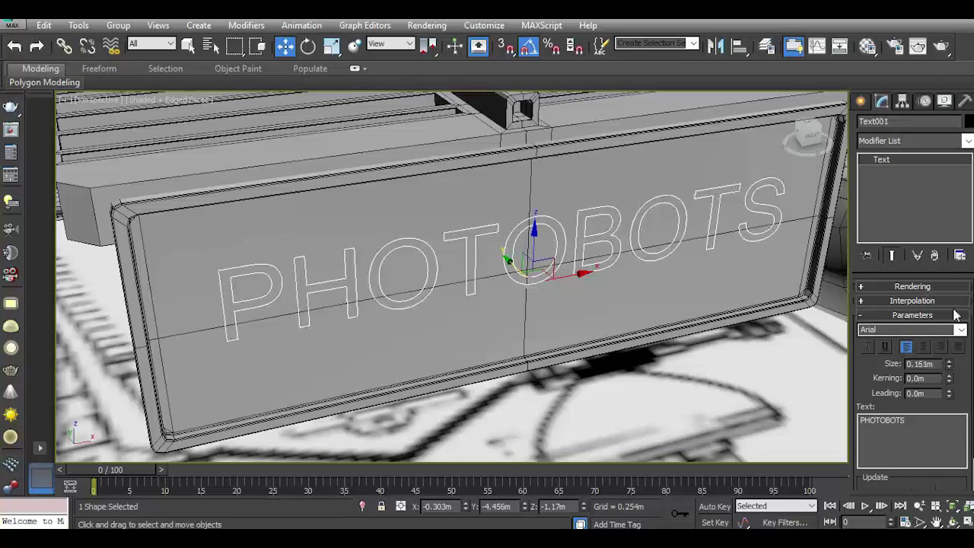
Extrude the PHOTOBOTS text 0.025m, nudge it outward, and apply the 07 - Default material
click(968, 141)
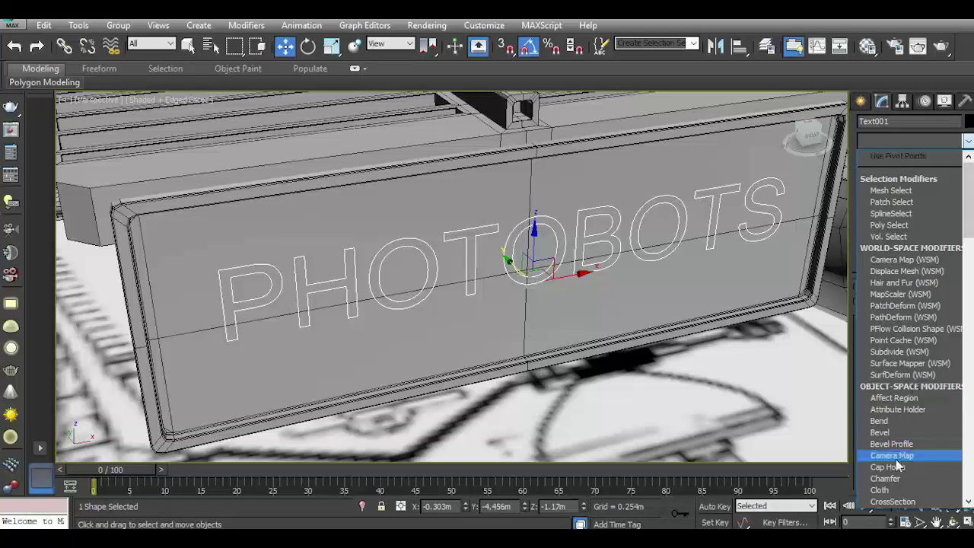
scroll(897, 460, down, 2)
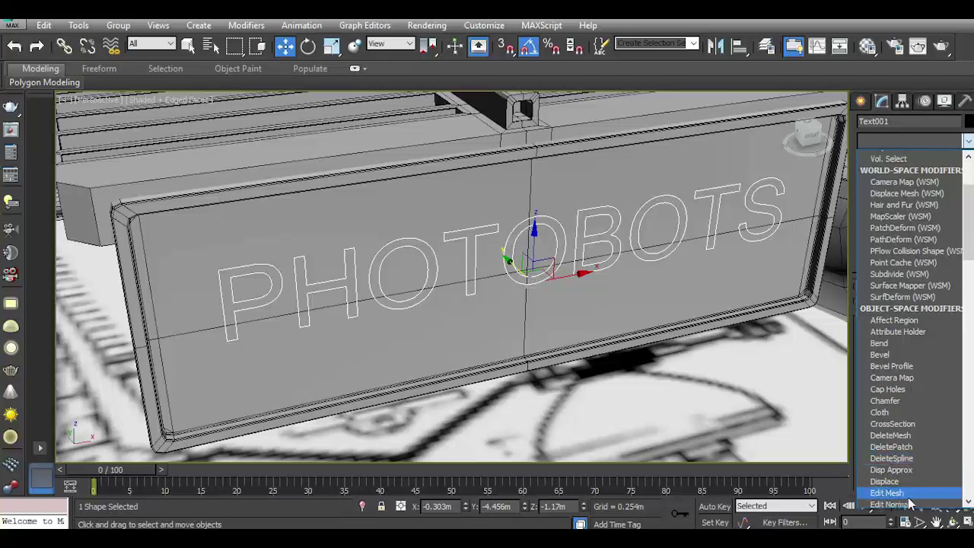
scroll(902, 487, down, 1)
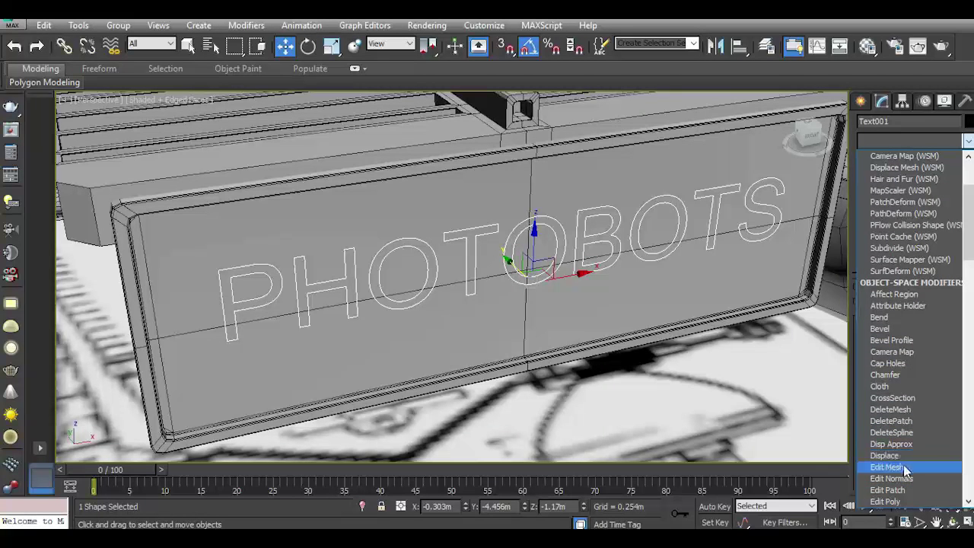
scroll(909, 491, down, 1)
click(884, 490)
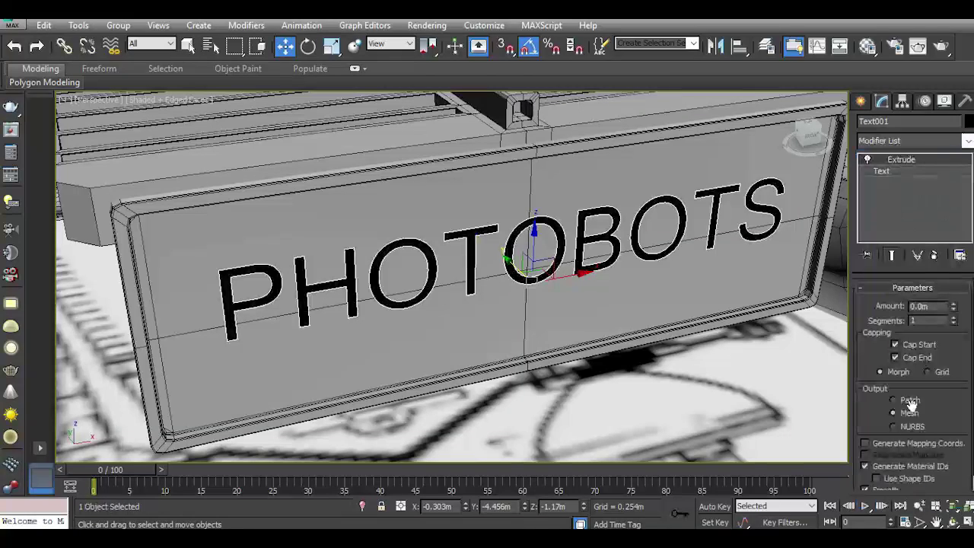
drag(957, 309, 960, 306)
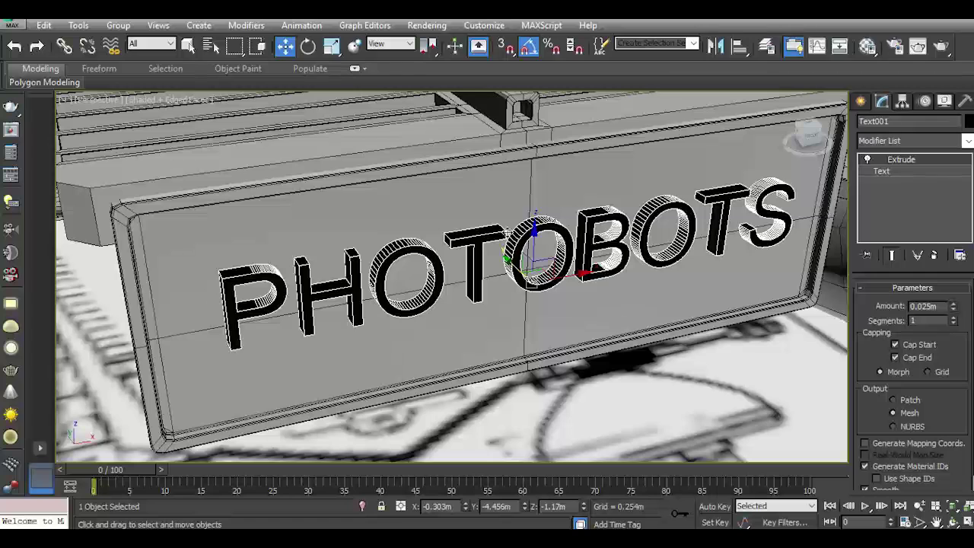
drag(514, 263, 504, 257)
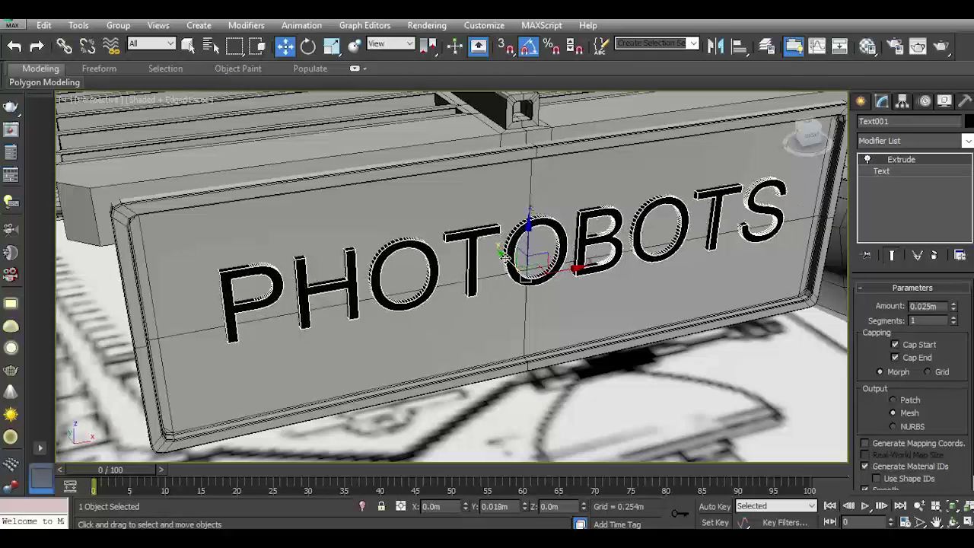
click(869, 49)
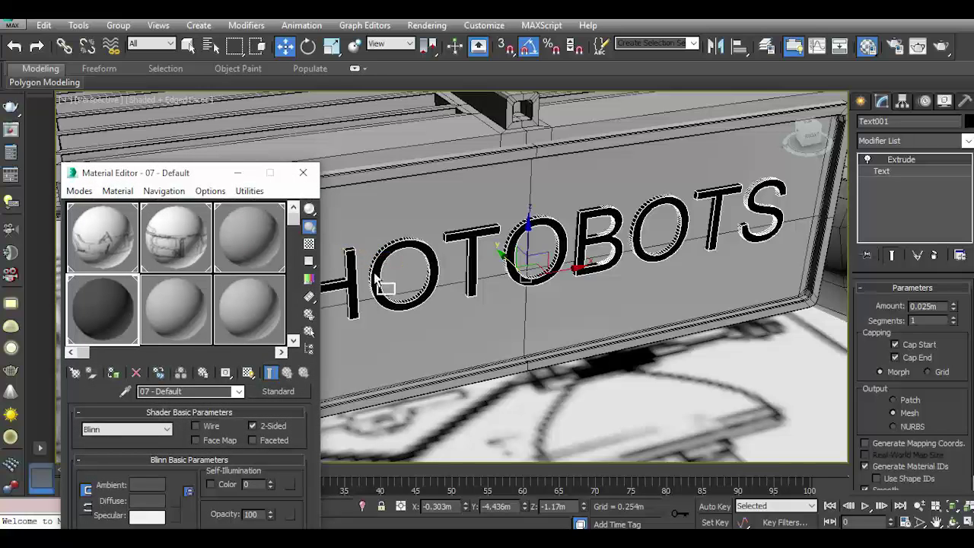
drag(373, 279, 373, 279)
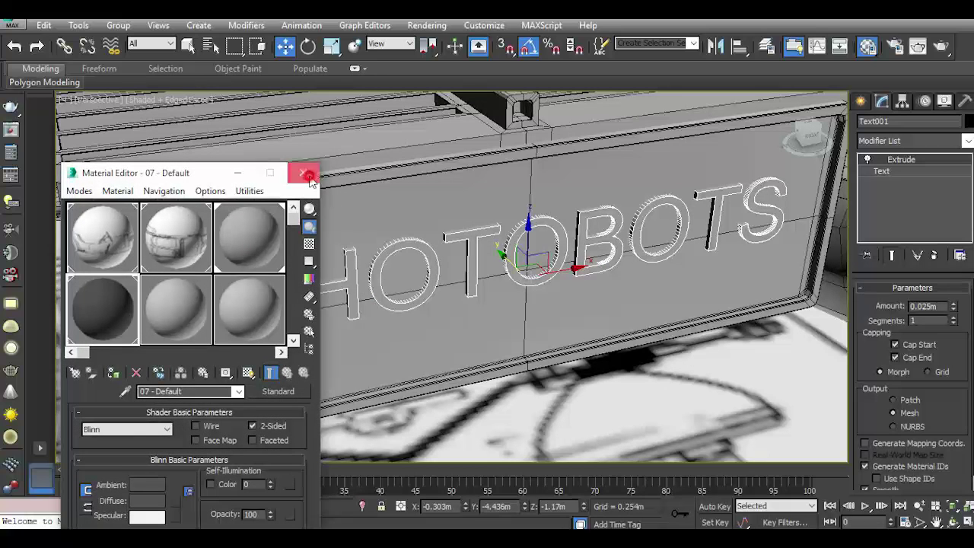